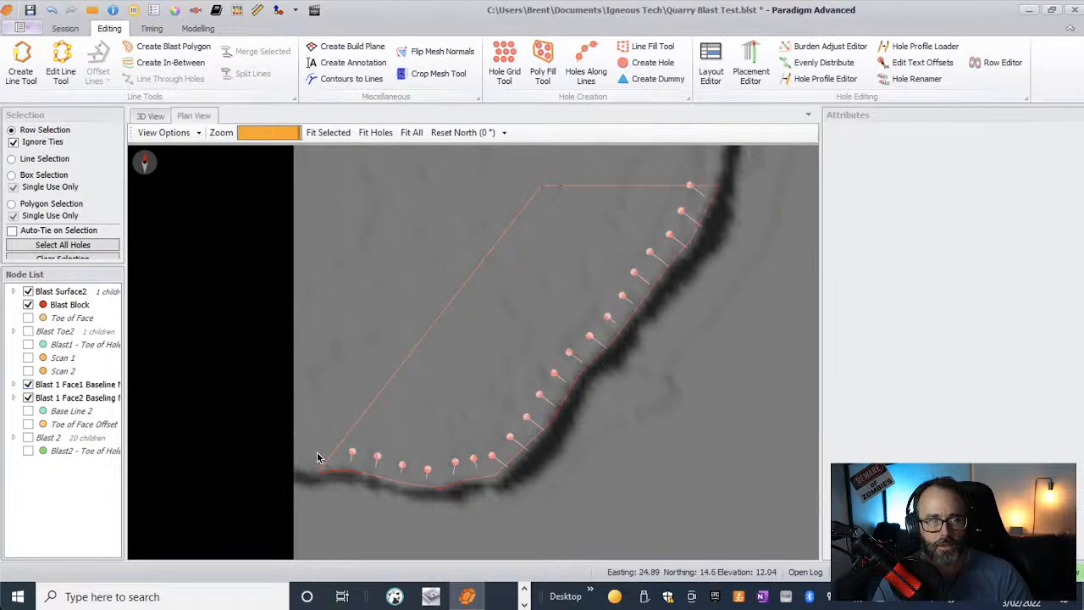
- Hide the Blast 1 Face1 and Face2 baseline hole groups and show the Blast 2 holes in plan view
{"action": "left_click", "coordinate": [27, 384]}
{"action": "left_click", "coordinate": [28, 397]}
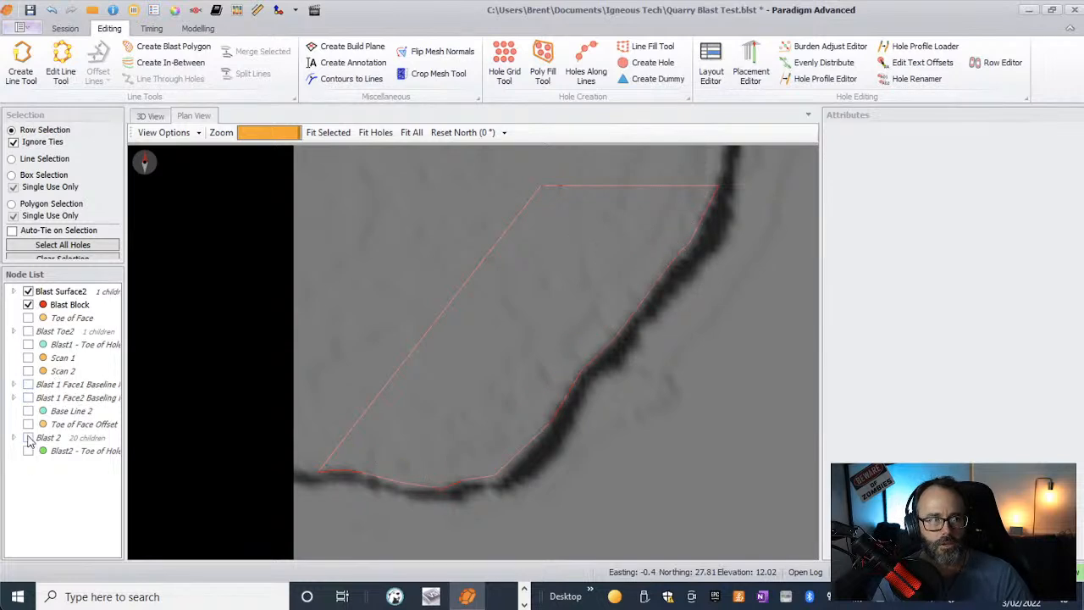
{"action": "left_click", "coordinate": [28, 438]}
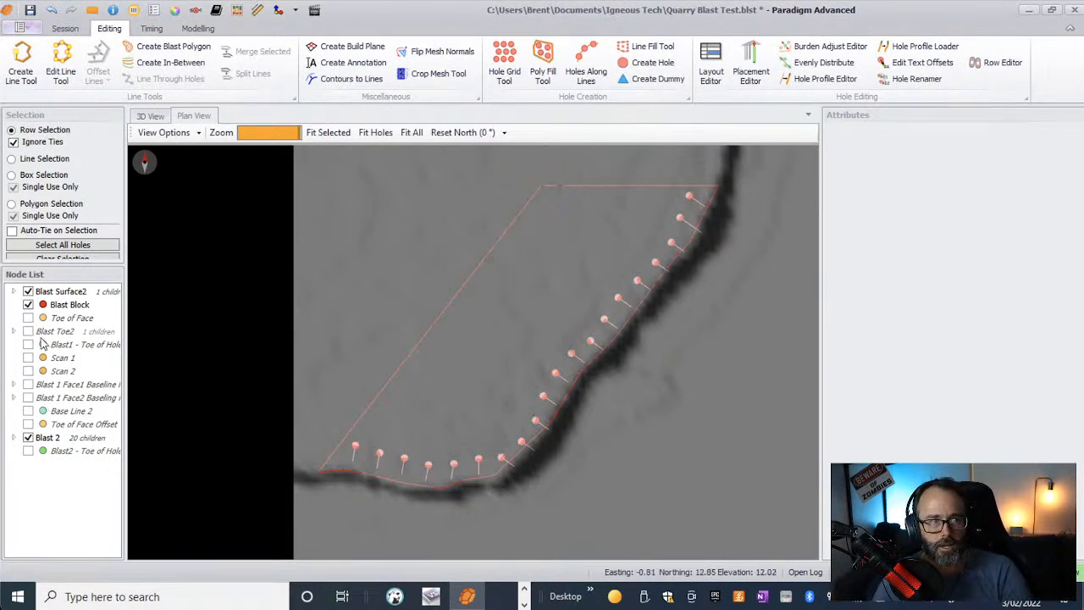
- Overlay the Blast 1 Face2 holes on Blast 2 and compare the hole positions along the southern face
{"action": "left_click", "coordinate": [28, 398]}
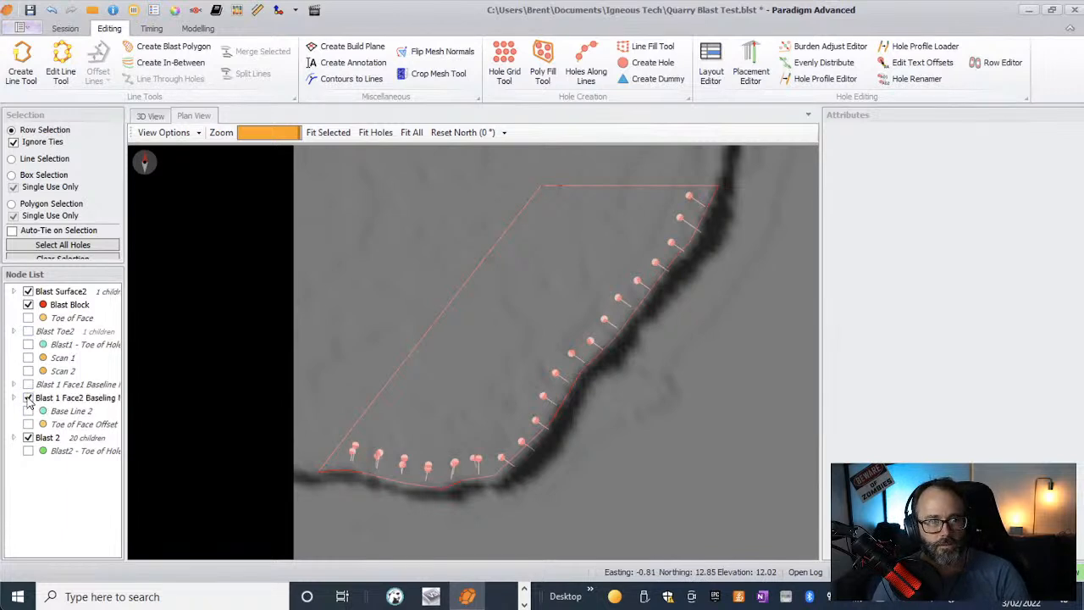
{"action": "scroll", "coordinate": [377, 467], "scroll_direction": "up", "scroll_amount": 2}
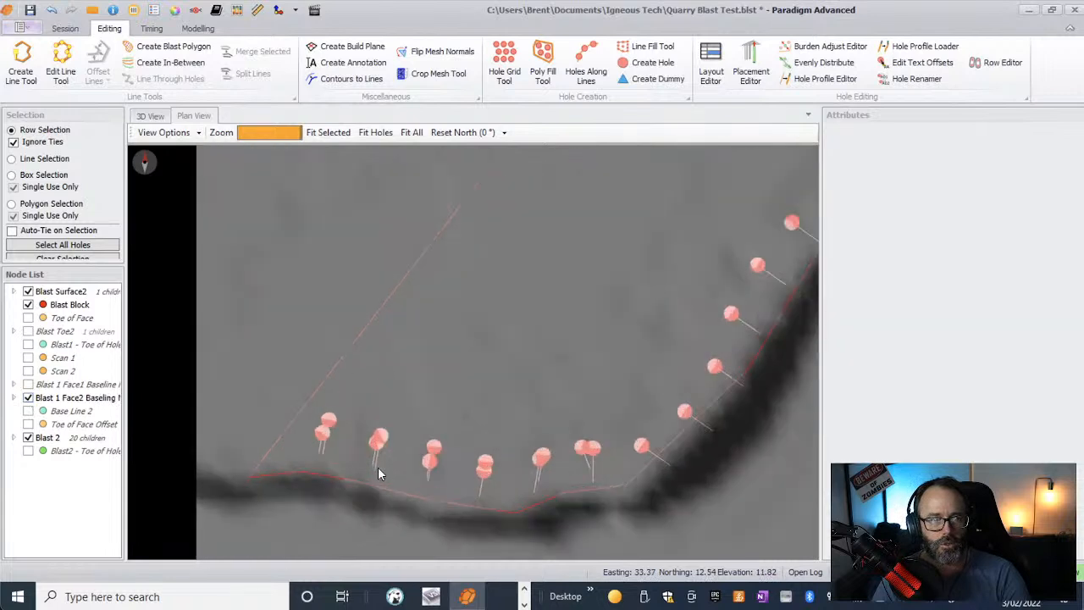
{"action": "scroll", "coordinate": [378, 466], "scroll_direction": "up", "scroll_amount": 1}
{"action": "scroll", "coordinate": [437, 476], "scroll_direction": "up", "scroll_amount": 1}
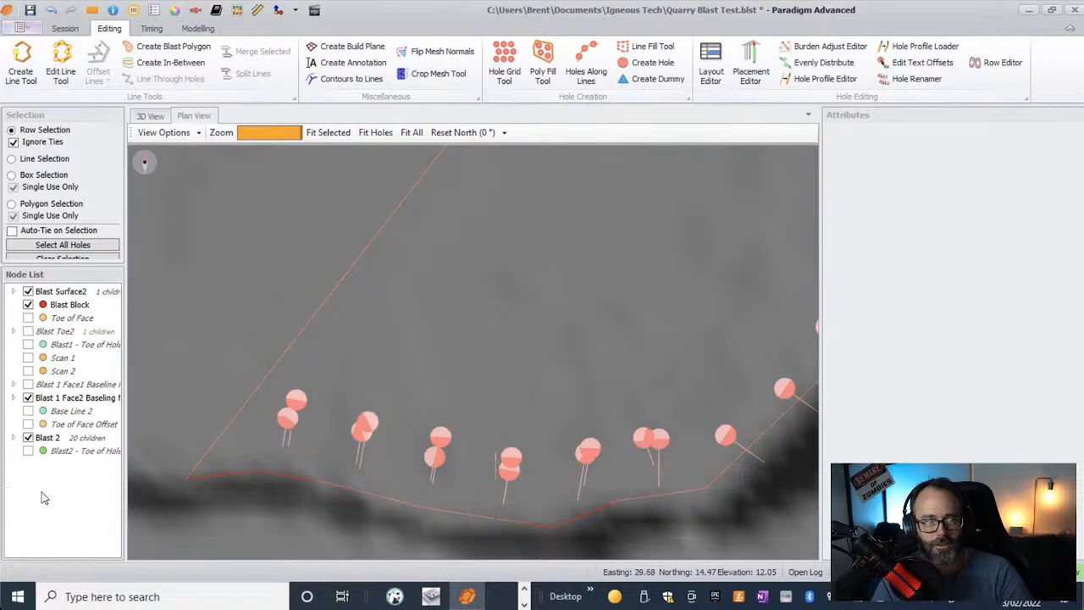
- View the Blast 1 Face2 holes alone, and switch the display to the Blast 2 holes only
{"action": "left_click", "coordinate": [28, 438]}
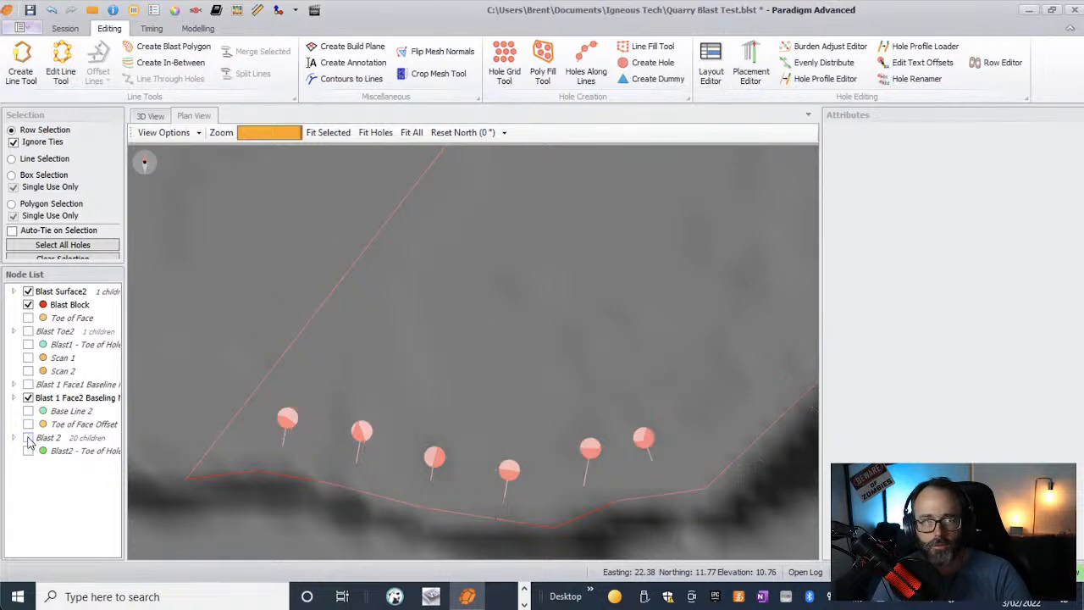
{"action": "left_click", "coordinate": [28, 398]}
{"action": "left_click", "coordinate": [28, 438]}
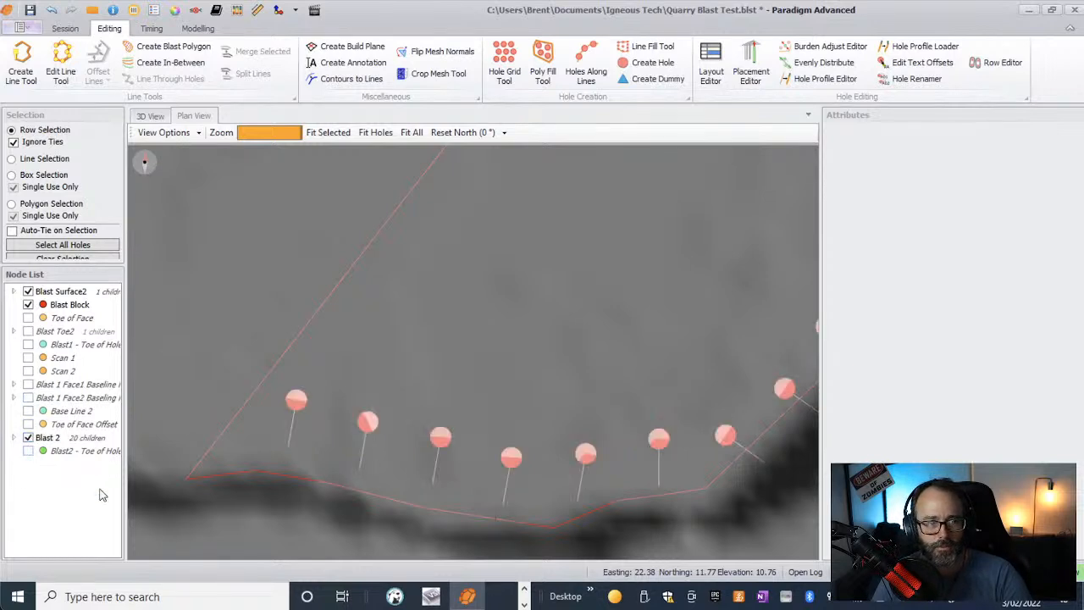
- Open the Hole X-Section for hole 22, the westernmost Blast 2 hole, and examine its burden along the face
{"action": "left_click", "coordinate": [296, 400]}
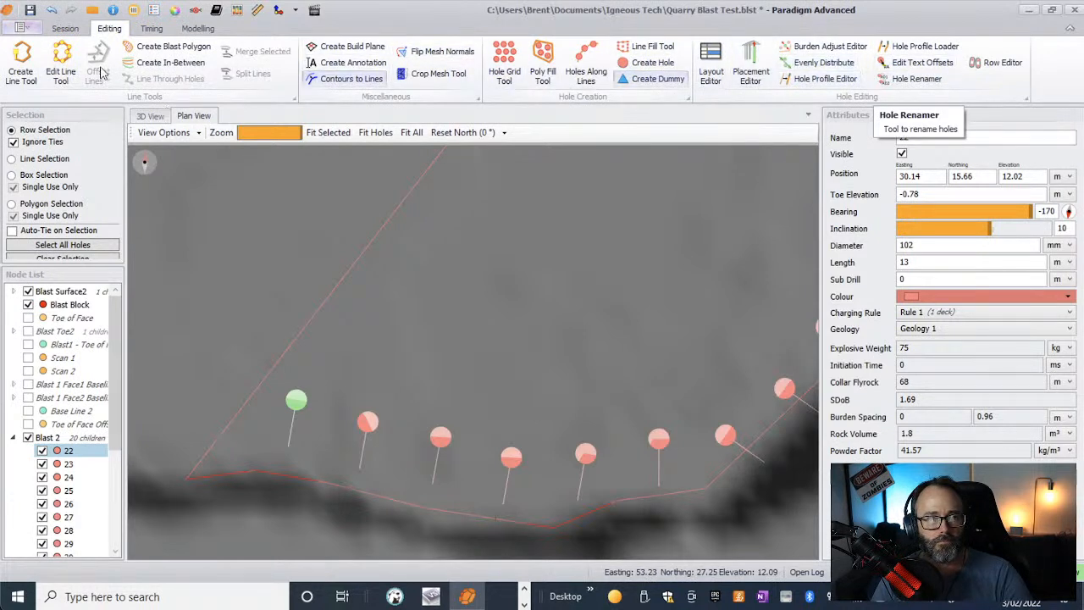
{"action": "left_click", "coordinate": [66, 30]}
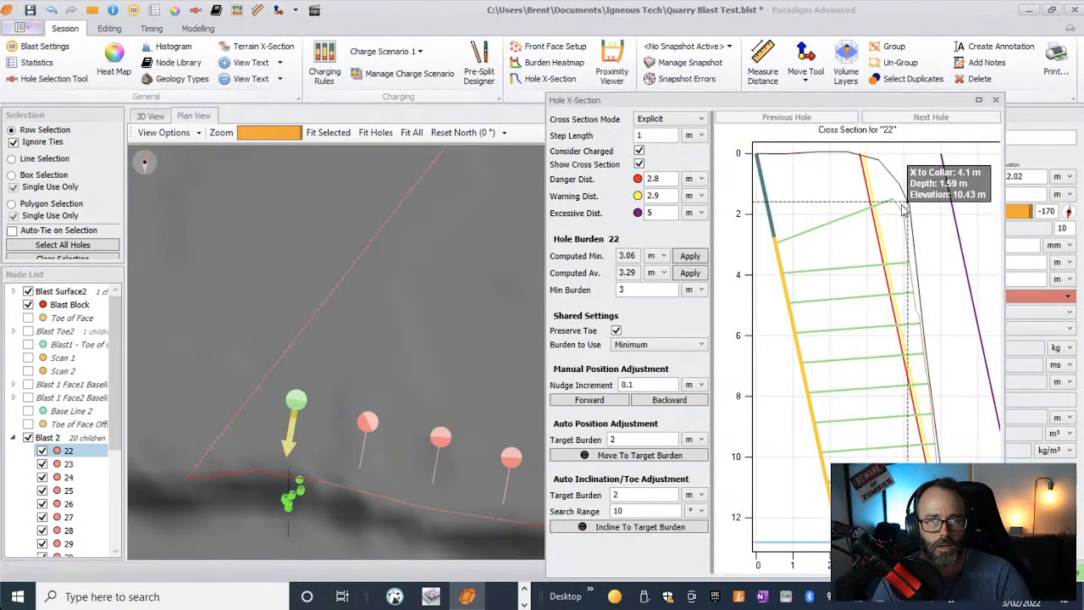
{"action": "mouse_move", "coordinate": [913, 452]}
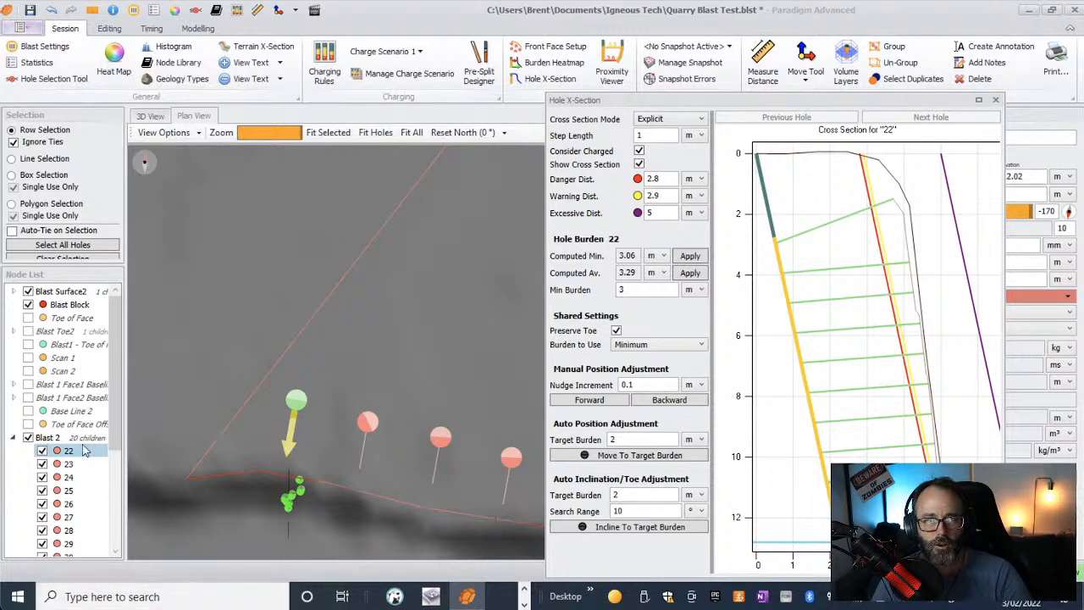
- Hide the Blast 2 holes, close the hole cross-section and clear the hole selection
{"action": "left_click", "coordinate": [14, 438]}
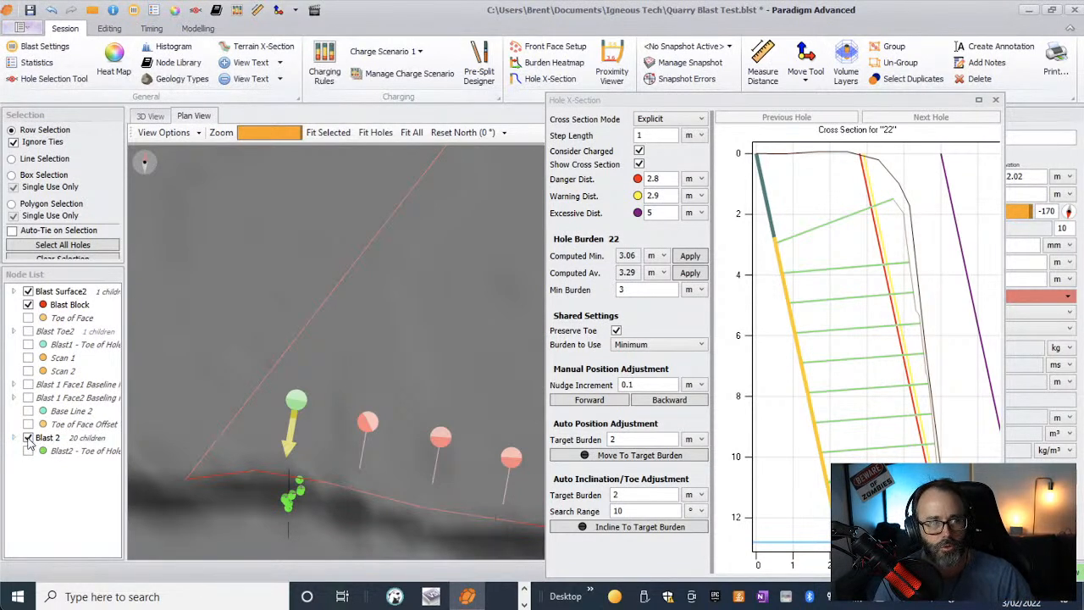
{"action": "left_click", "coordinate": [28, 438]}
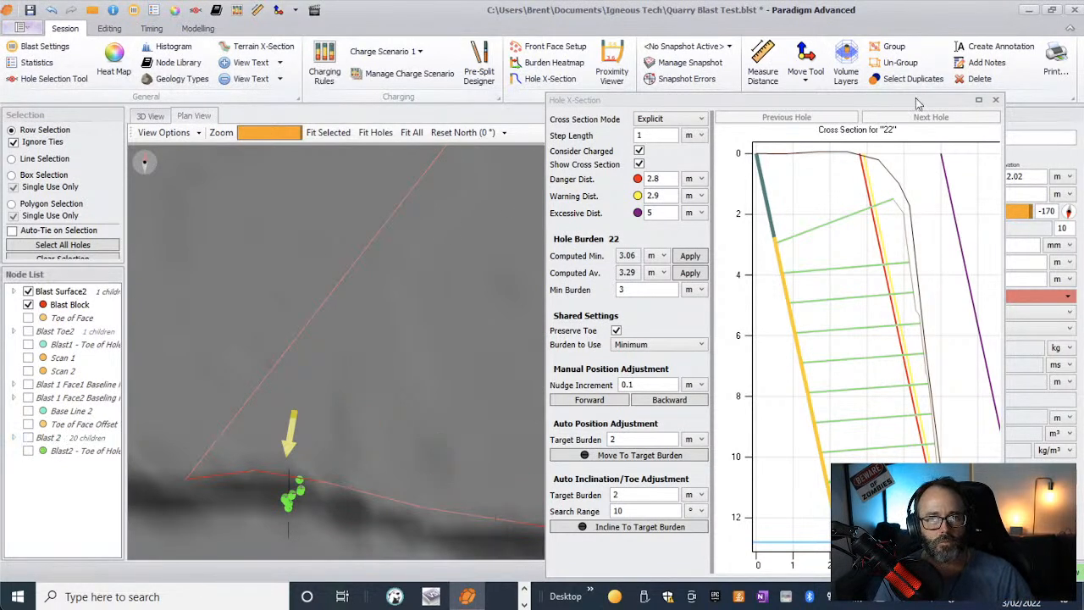
{"action": "left_click", "coordinate": [996, 100]}
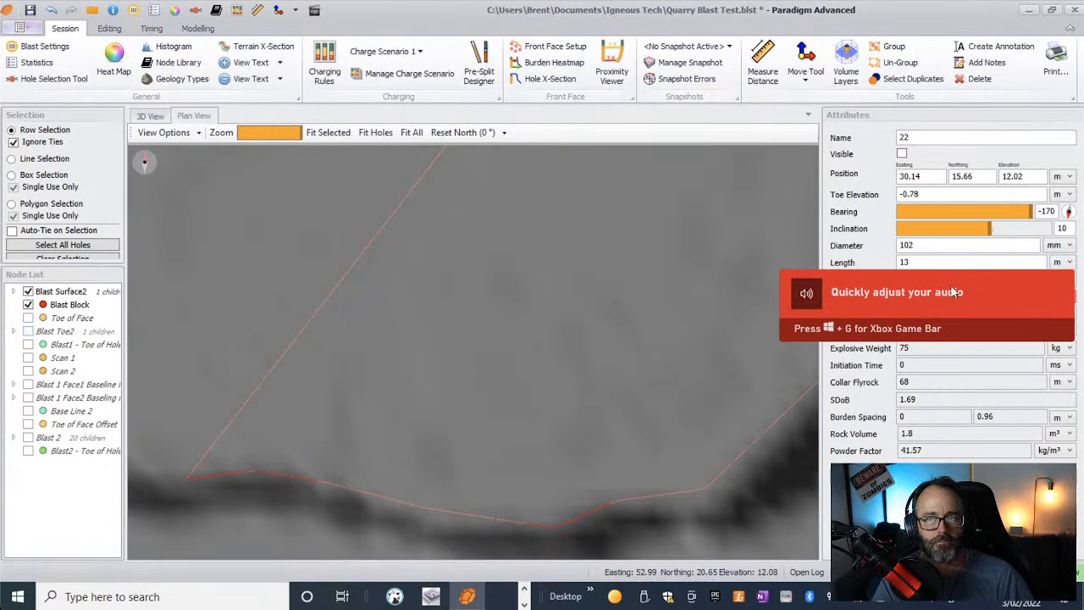
{"action": "left_click", "coordinate": [540, 347]}
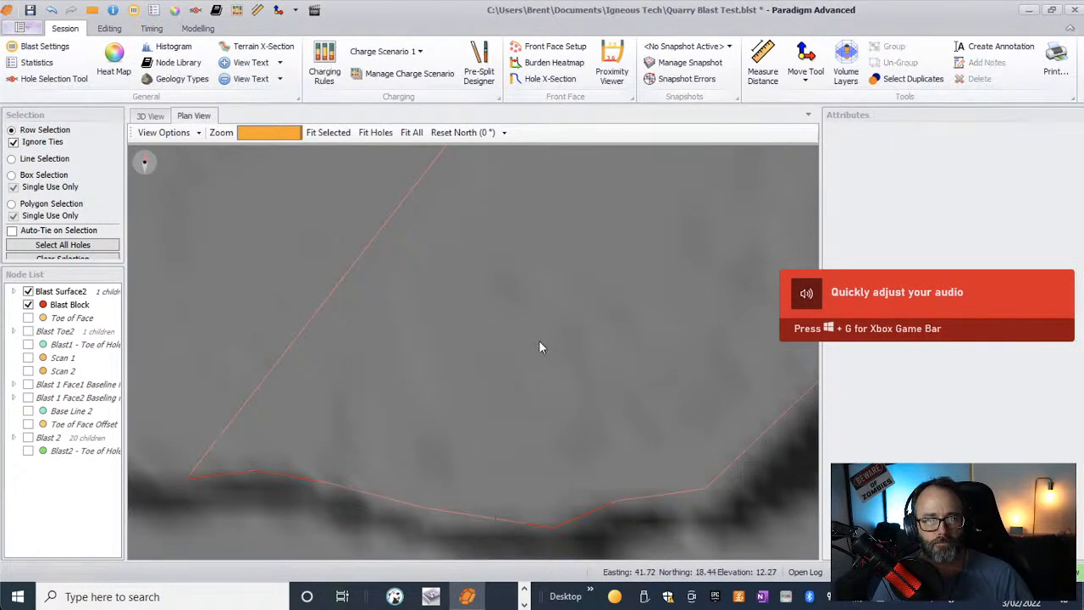
- Show the Blast 1 Face1 and Face2 baseline holes and fit the whole site in plan view
{"action": "left_click", "coordinate": [28, 332]}
{"action": "left_click", "coordinate": [28, 332]}
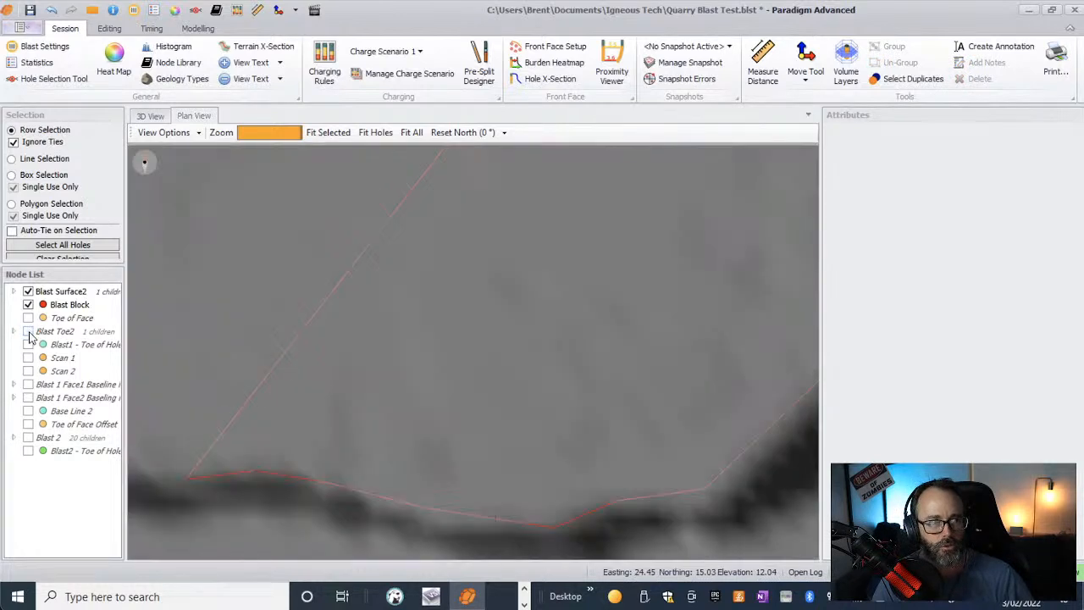
{"action": "left_click", "coordinate": [27, 384]}
{"action": "left_click", "coordinate": [28, 398]}
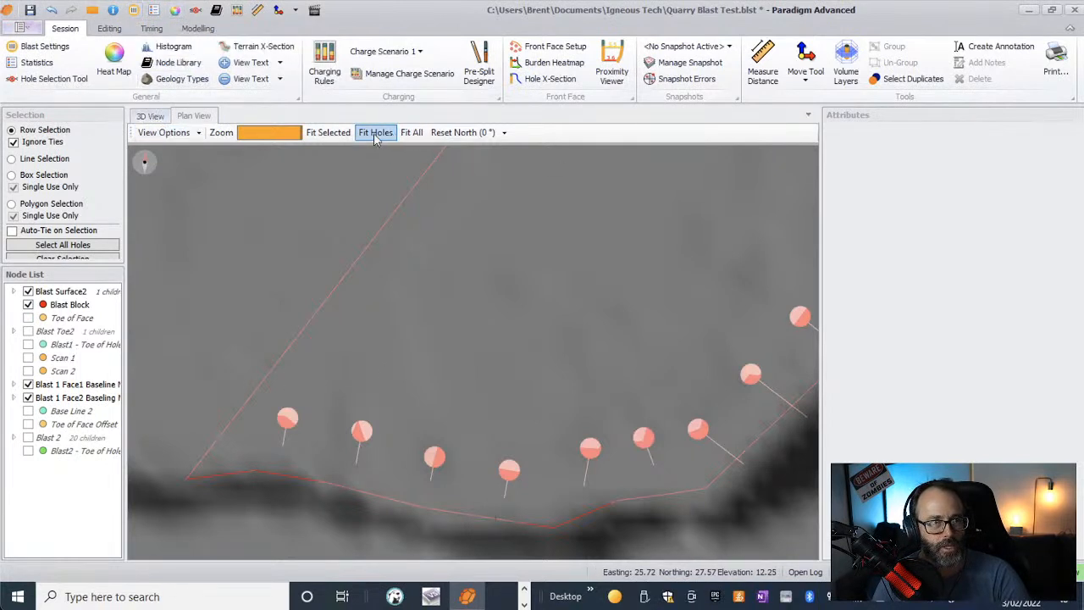
{"action": "left_click", "coordinate": [411, 135]}
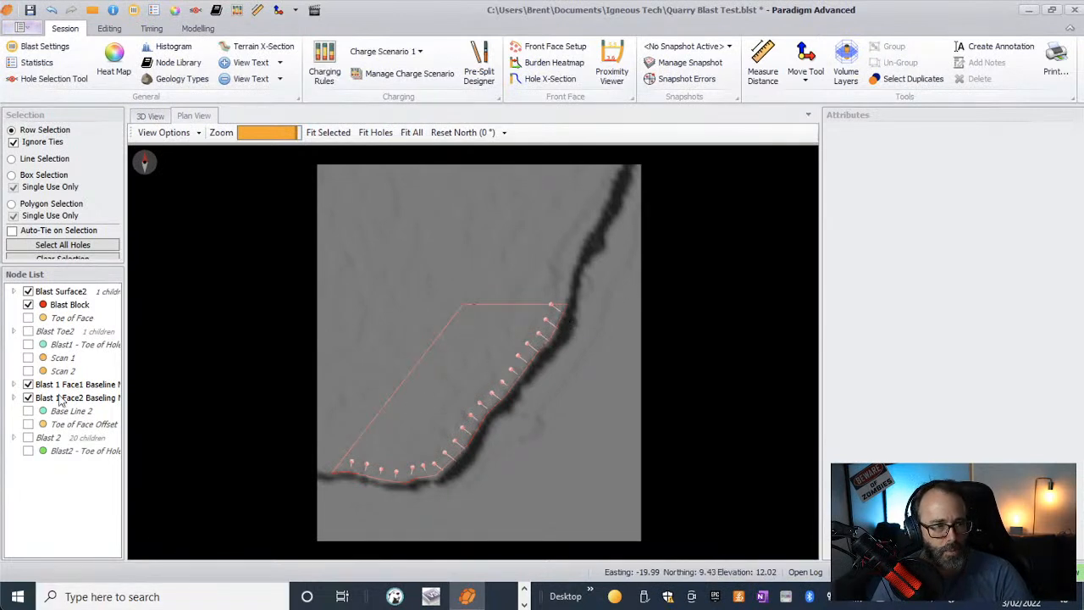
- Expand the Blast 1 Face1 group, display Base Line 1 to inspect the hole alignment, and hide it again
{"action": "left_click", "coordinate": [28, 398]}
{"action": "left_click", "coordinate": [14, 385]}
{"action": "scroll", "coordinate": [54, 432], "scroll_direction": "down", "scroll_amount": 2}
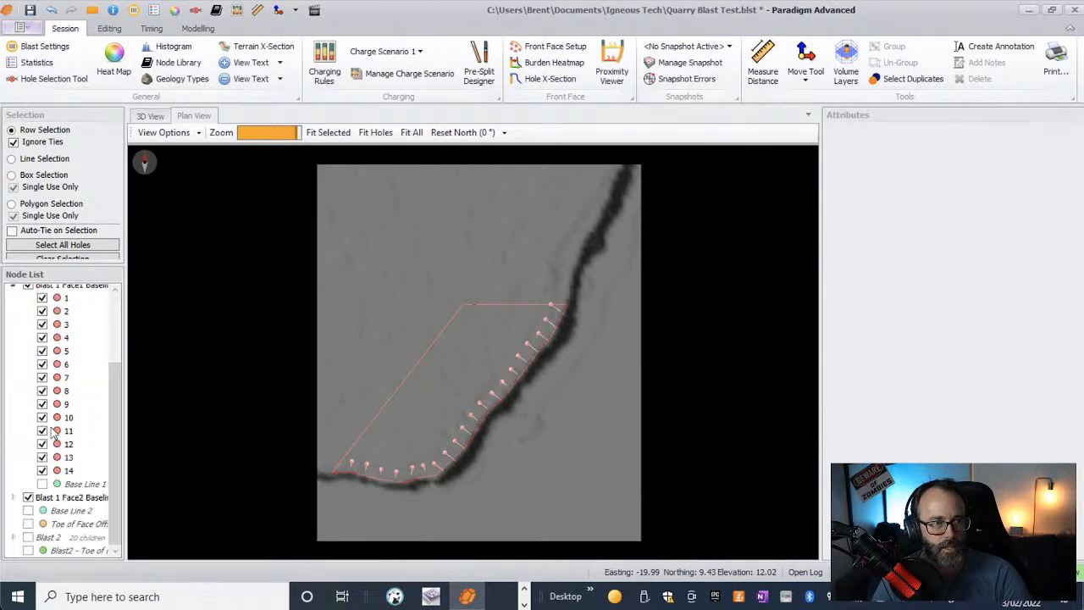
{"action": "left_click", "coordinate": [42, 483]}
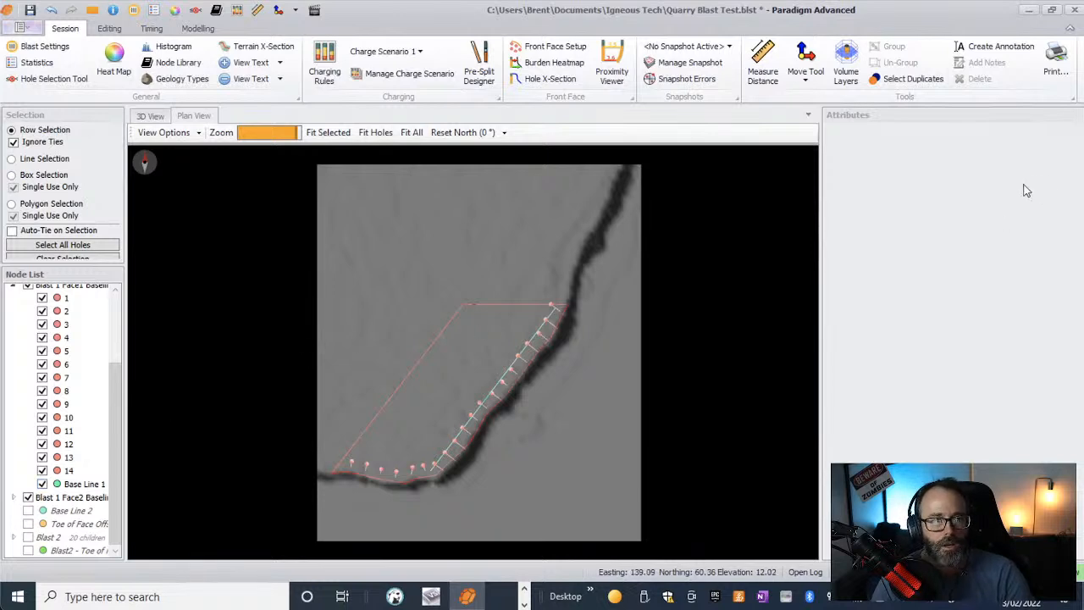
{"action": "left_click", "coordinate": [42, 484]}
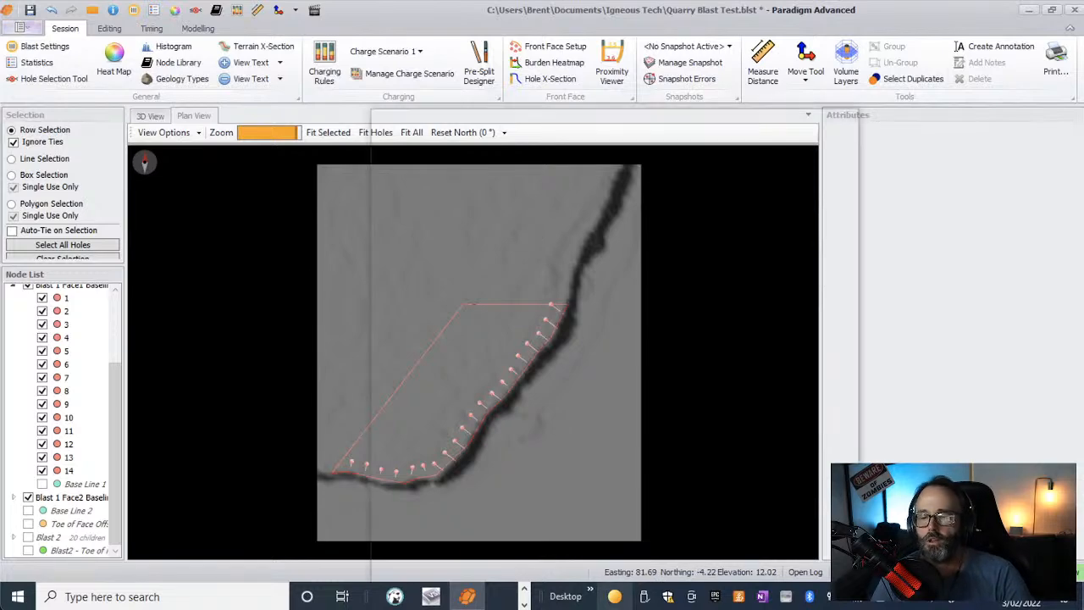
{"action": "mouse_move", "coordinate": [615, 596]}
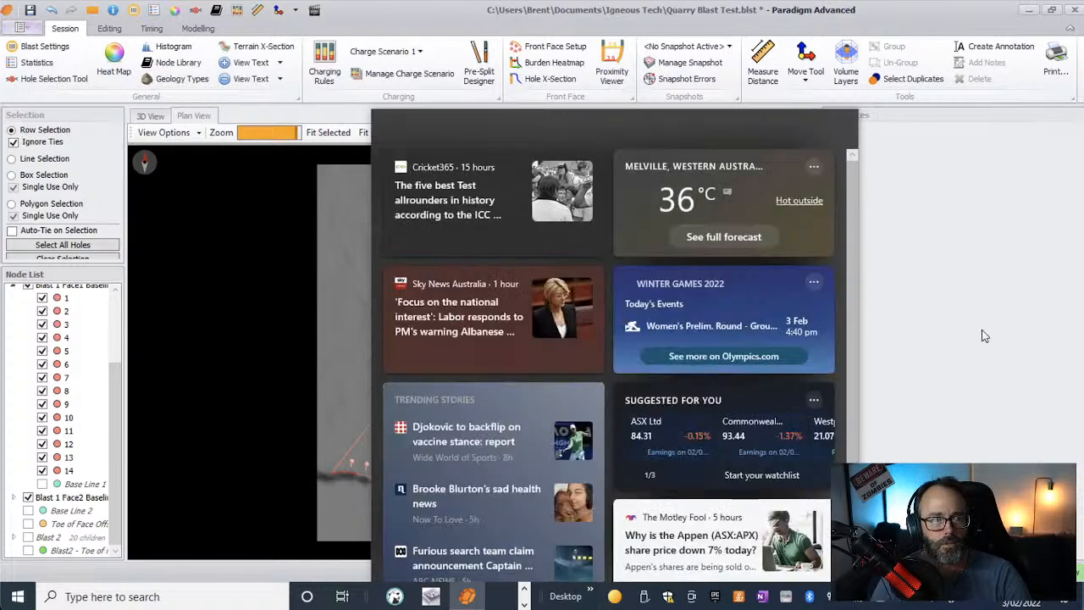
{"action": "left_click", "coordinate": [969, 383]}
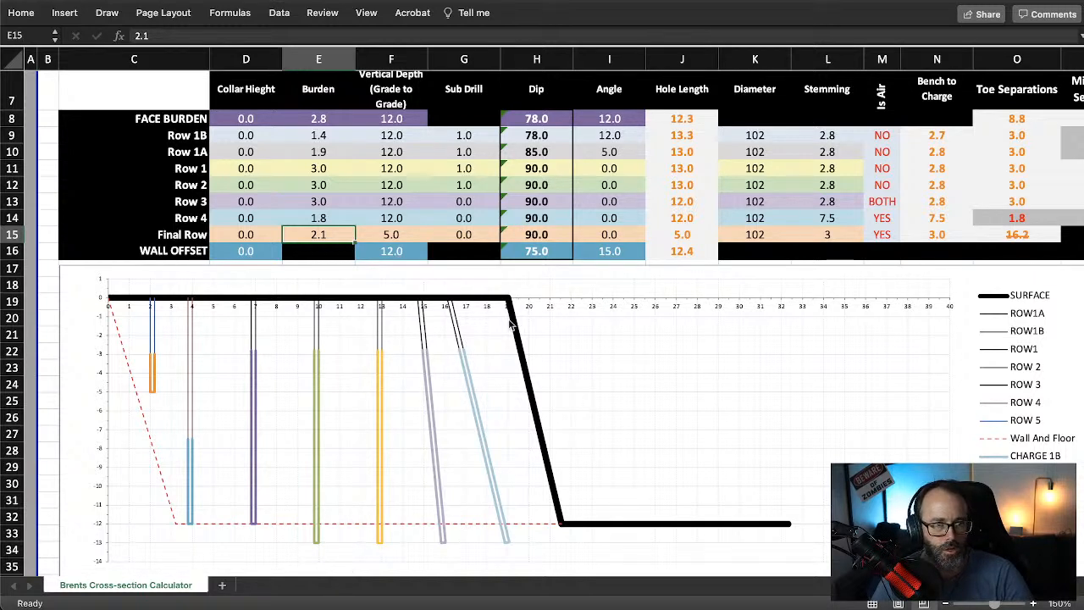
- In the Excel cross-section calculator, check the Row 1B hole angle and set the Row 1B burden to 2
{"action": "mouse_move", "coordinate": [571, 527]}
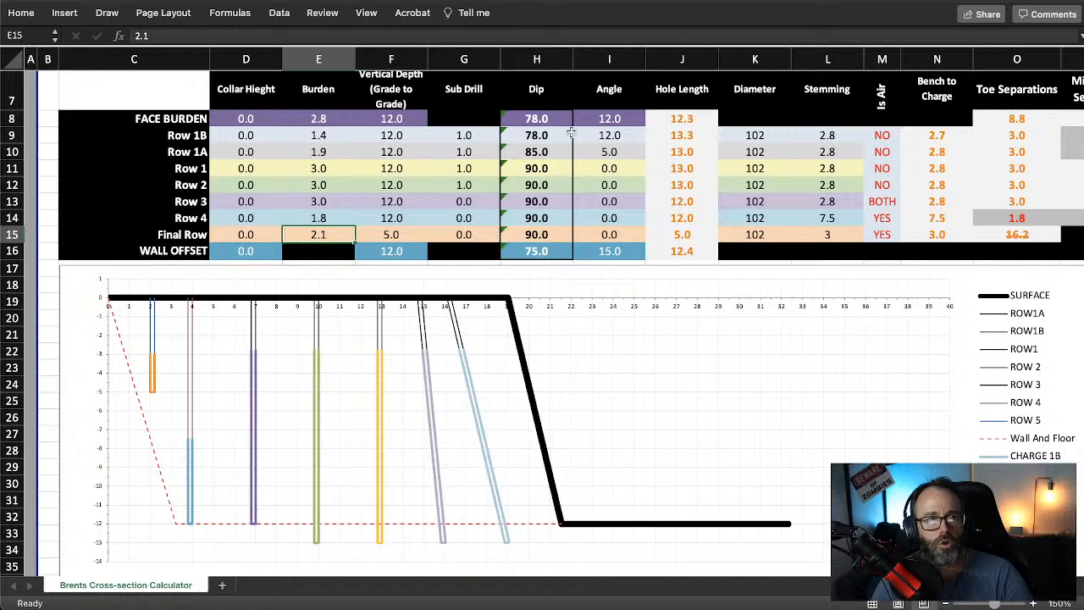
{"action": "left_click", "coordinate": [618, 134]}
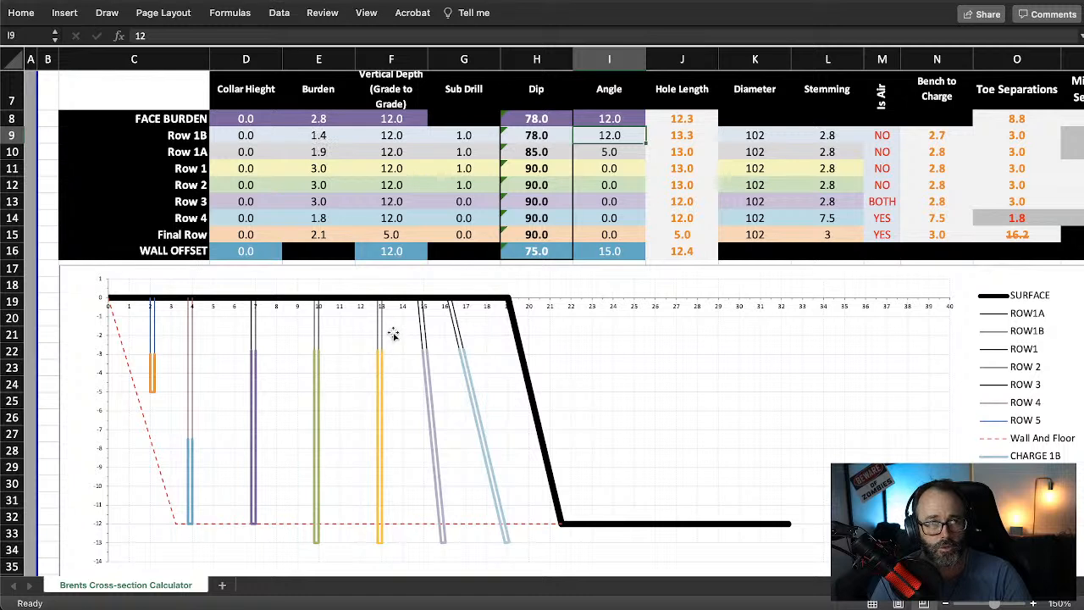
{"action": "left_click", "coordinate": [325, 135]}
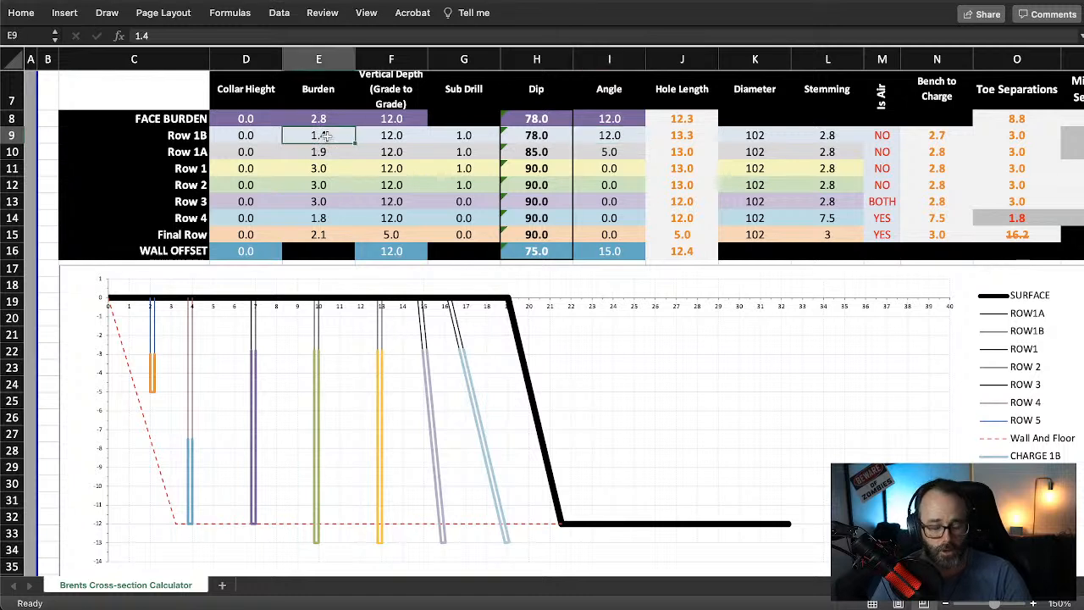
{"action": "type", "text": "2"}
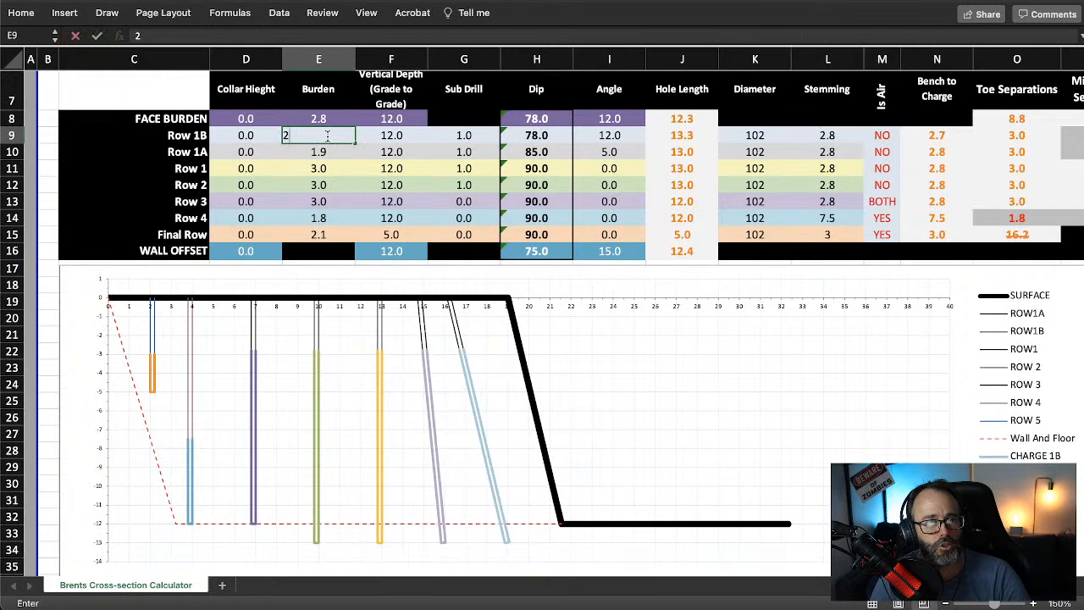
{"action": "key", "text": "Return"}
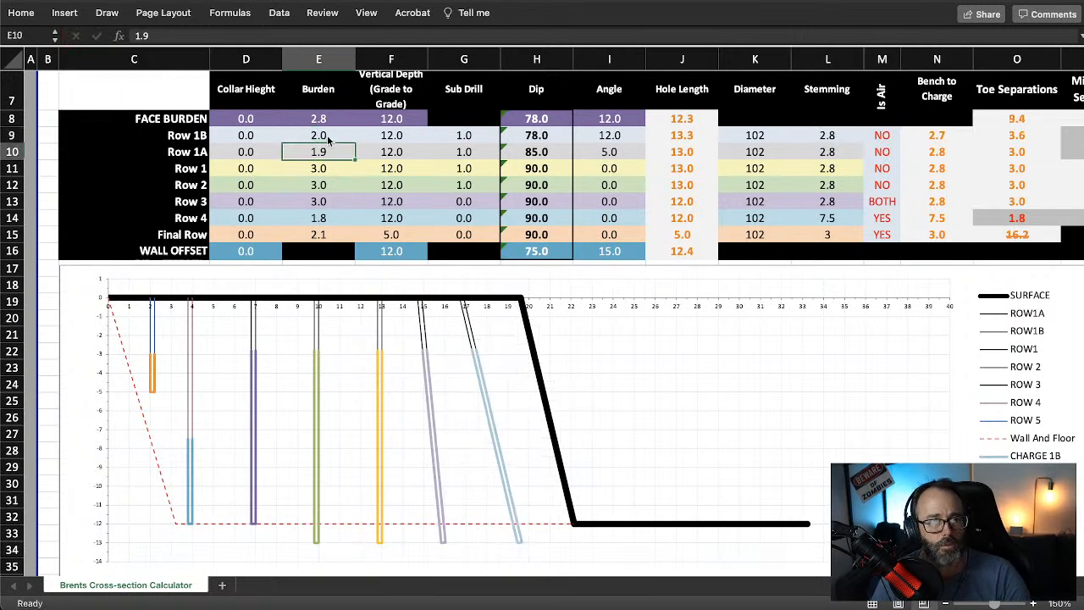
- Check the toe separation and bench-to-charge values for Row 1B
{"action": "left_click", "coordinate": [1017, 136]}
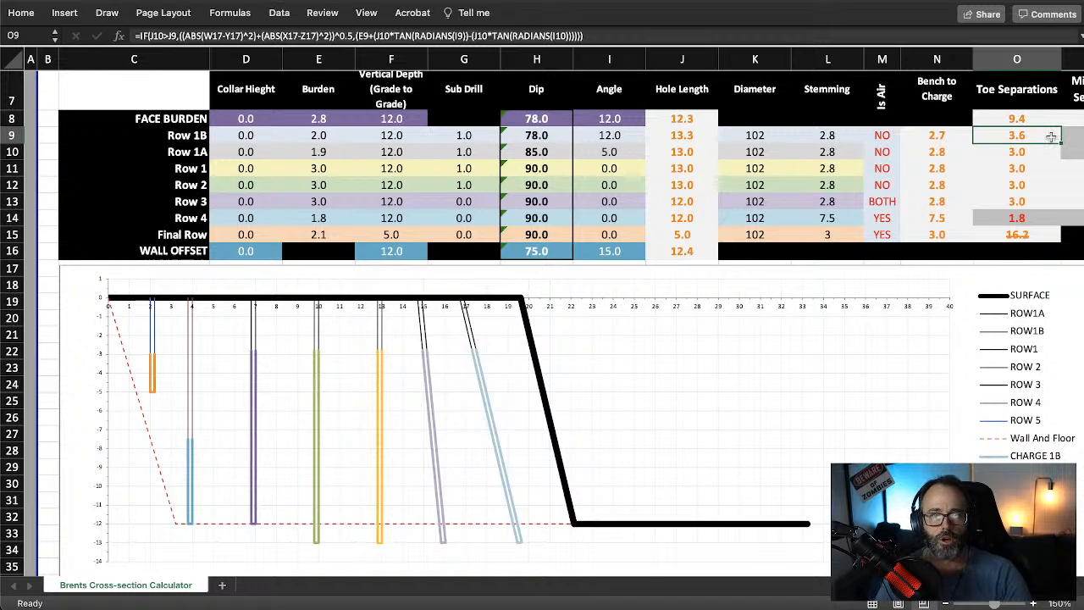
{"action": "left_click", "coordinate": [940, 135]}
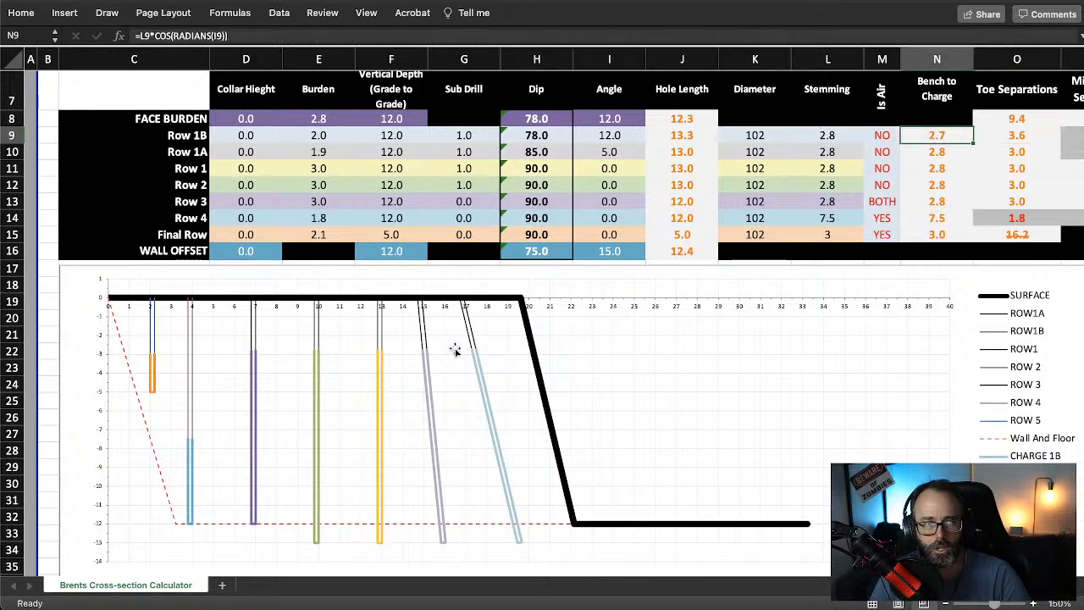
{"action": "left_click", "coordinate": [1003, 138]}
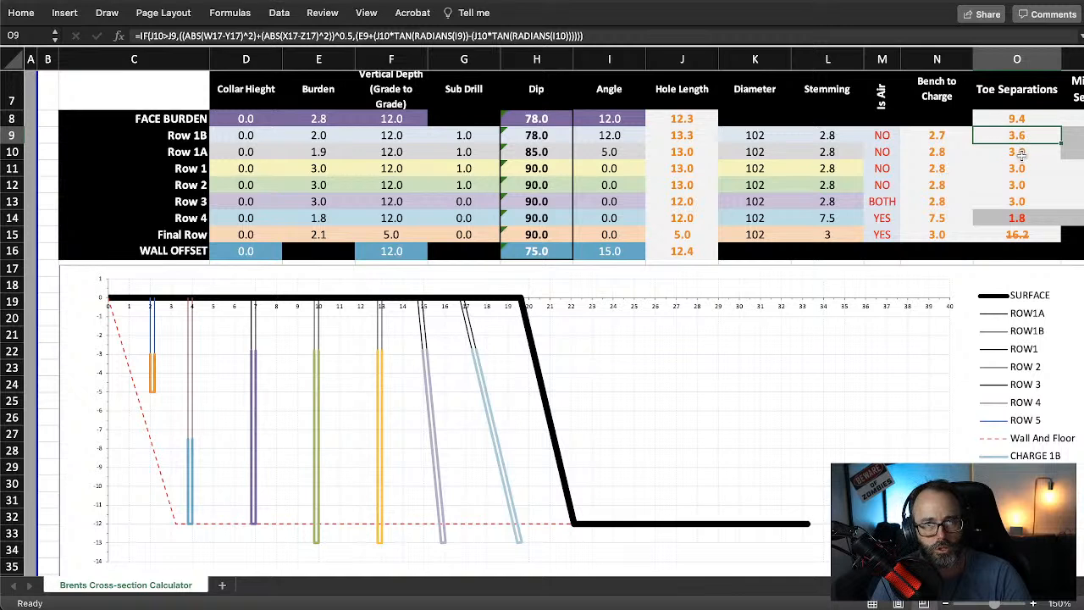
- Set the Row 1B burden to 1.5
{"action": "left_click", "coordinate": [319, 136]}
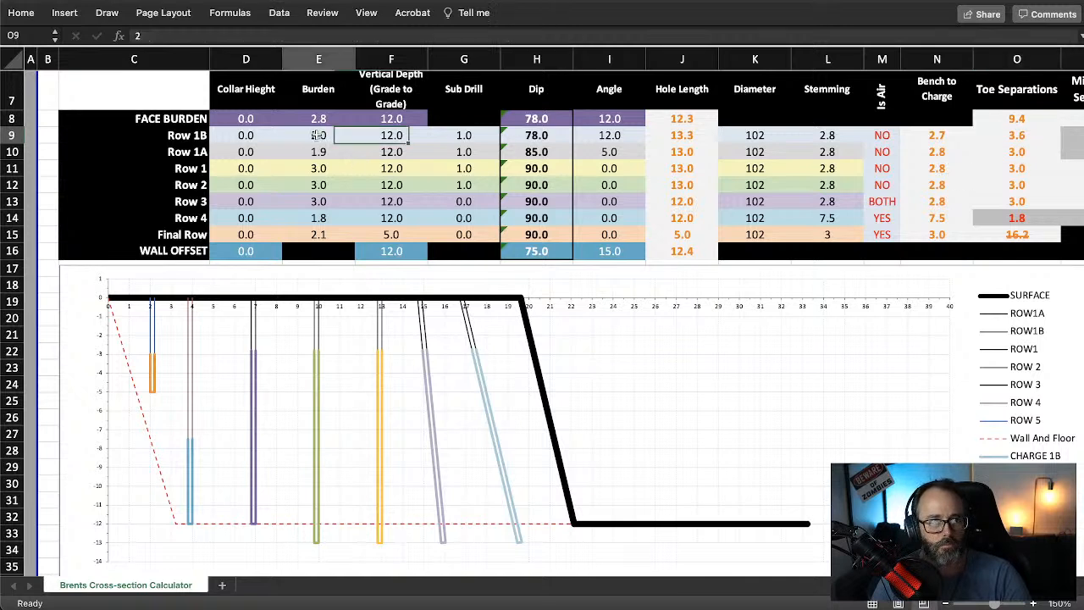
{"action": "type", "text": "1.5"}
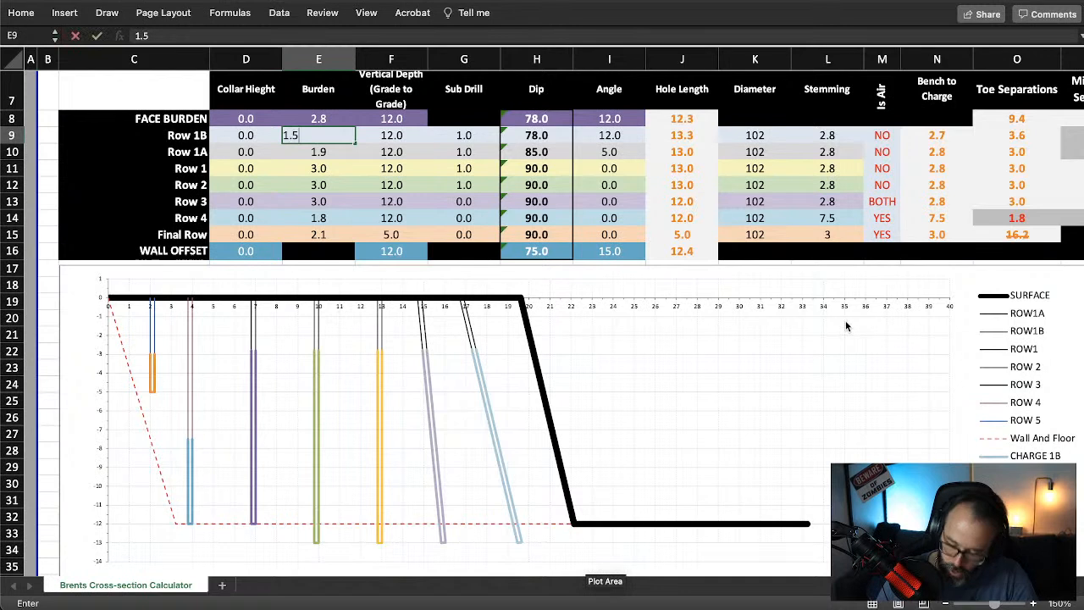
{"action": "key", "text": "Return"}
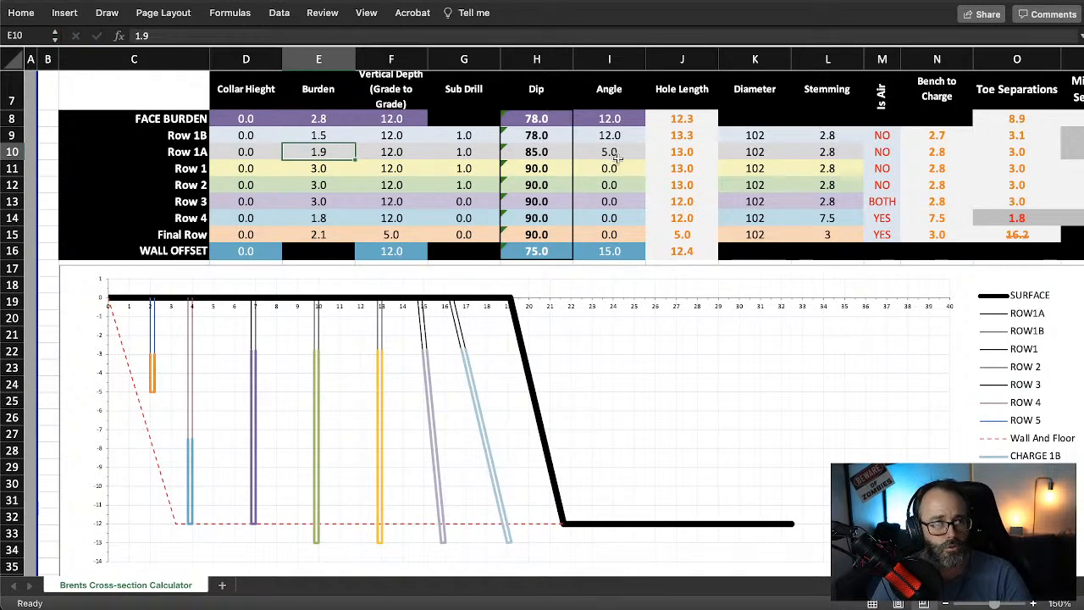
- Set the Row 1B burden to 1.4
{"action": "left_click", "coordinate": [320, 136]}
{"action": "type", "text": "1.4"}
{"action": "key", "text": "Return"}
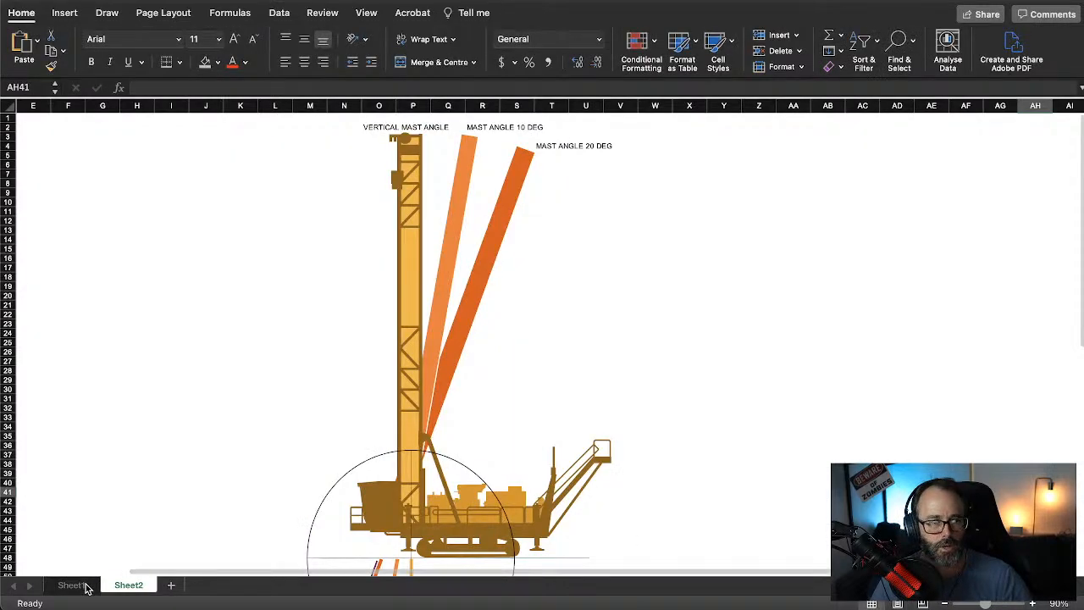
- Open Sheet1 of the drill rig mast angle workbook
{"action": "left_click", "coordinate": [85, 588]}
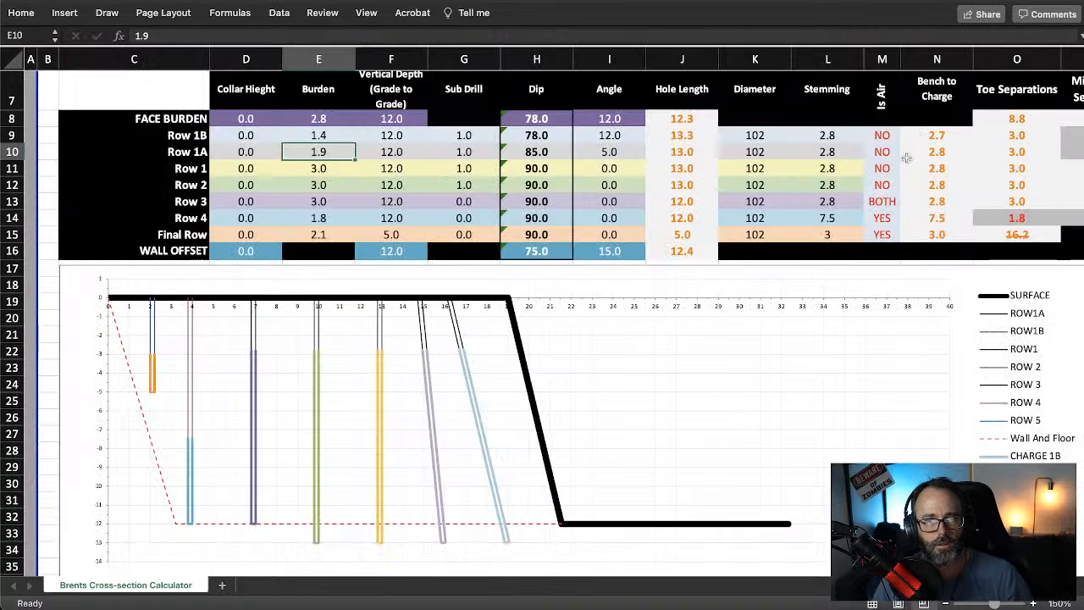
- Check the Row 1B burden and the bench-to-charge values from Row 1B down to the final row
{"action": "left_click", "coordinate": [320, 136]}
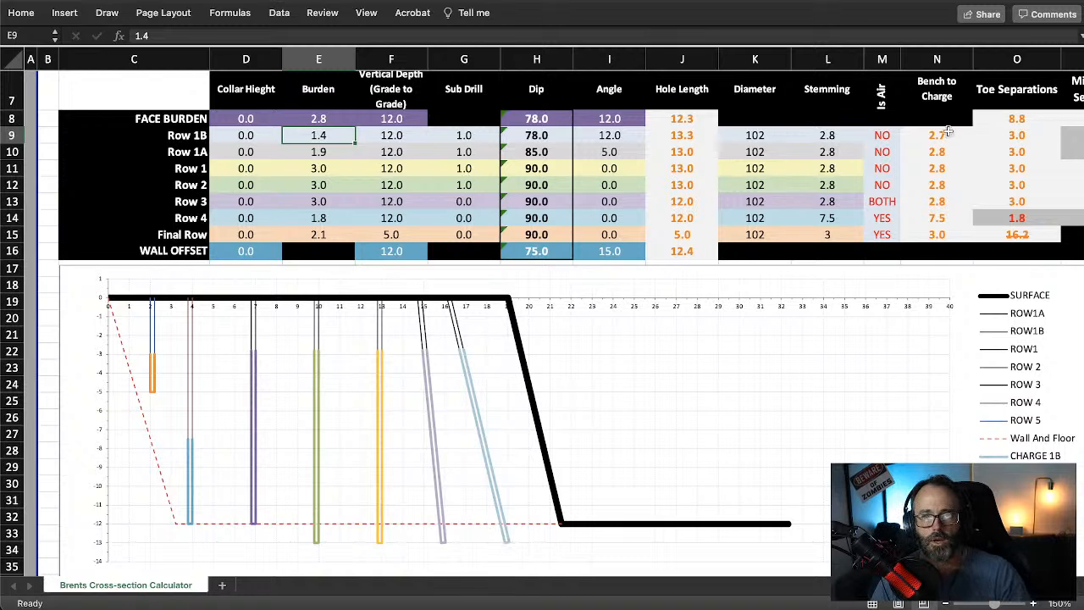
{"action": "left_click_drag", "start_coordinate": [941, 136], "coordinate": [942, 229]}
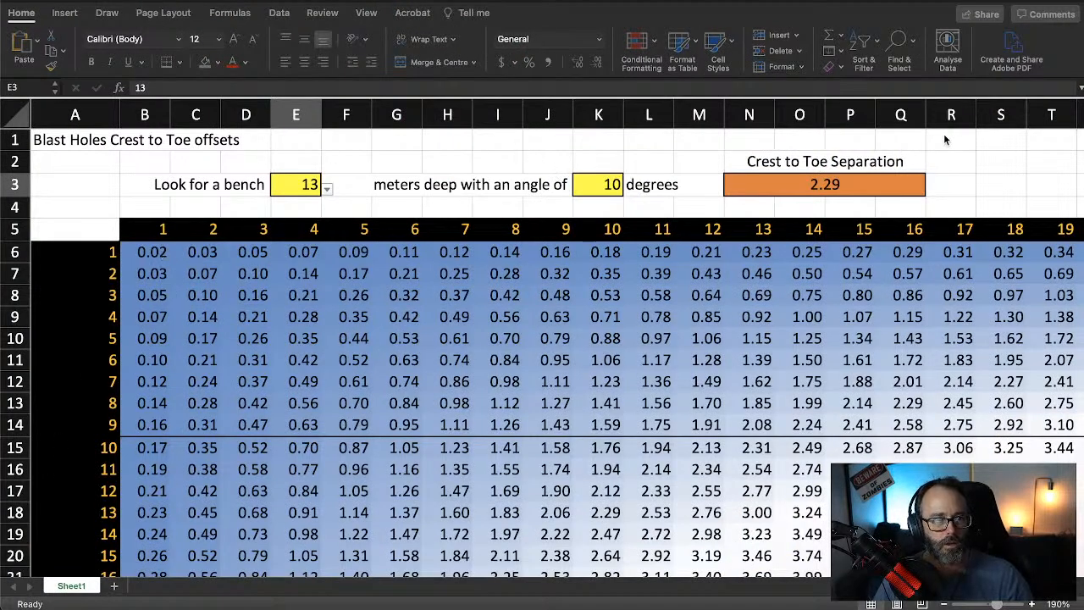
- In the crest-to-toe offsets workbook, set the lookup to a bench depth of 12 metres and an angle of 12 degrees
{"action": "left_click", "coordinate": [327, 189]}
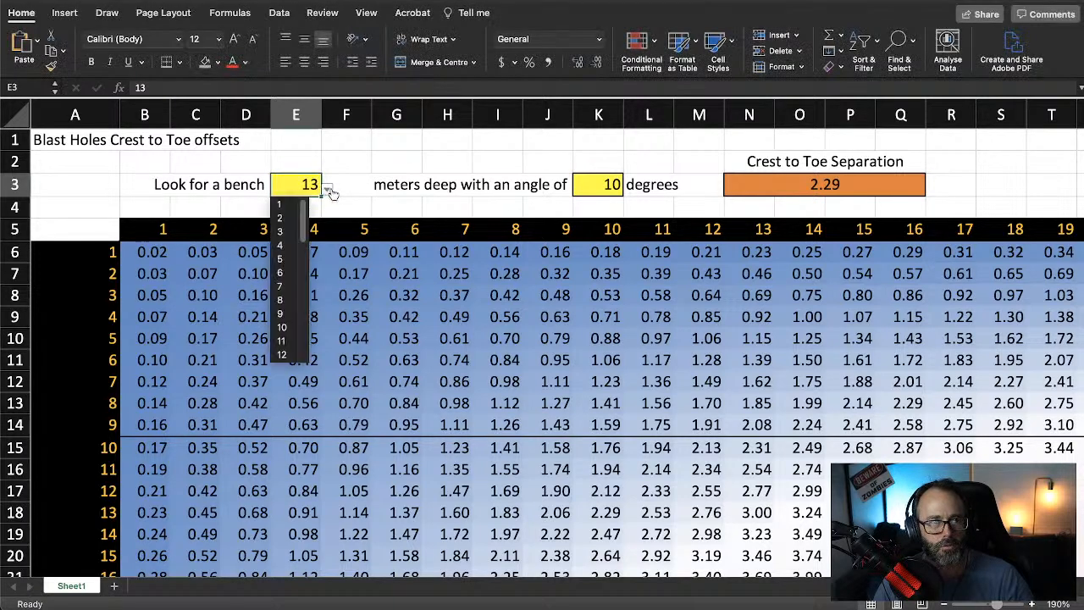
{"action": "left_click", "coordinate": [288, 354]}
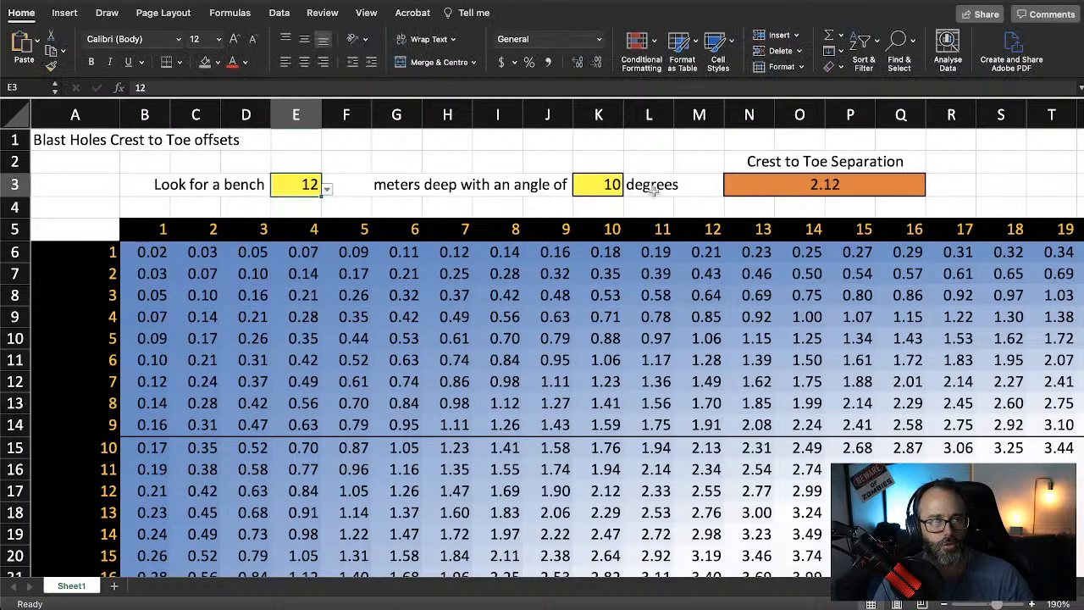
{"action": "left_click", "coordinate": [605, 182]}
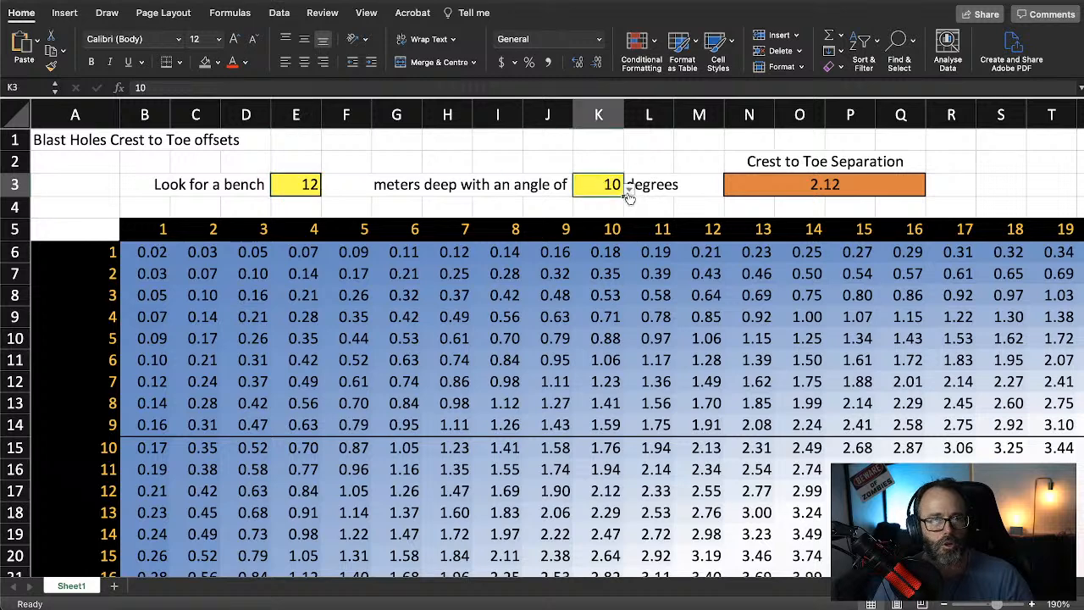
{"action": "left_click", "coordinate": [627, 192]}
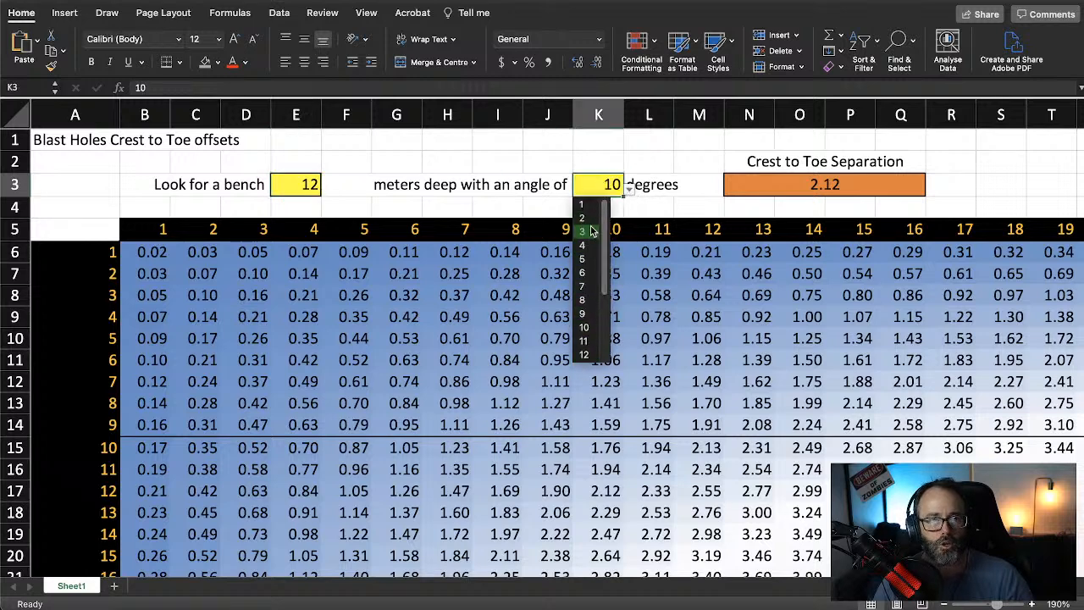
{"action": "left_click", "coordinate": [584, 355]}
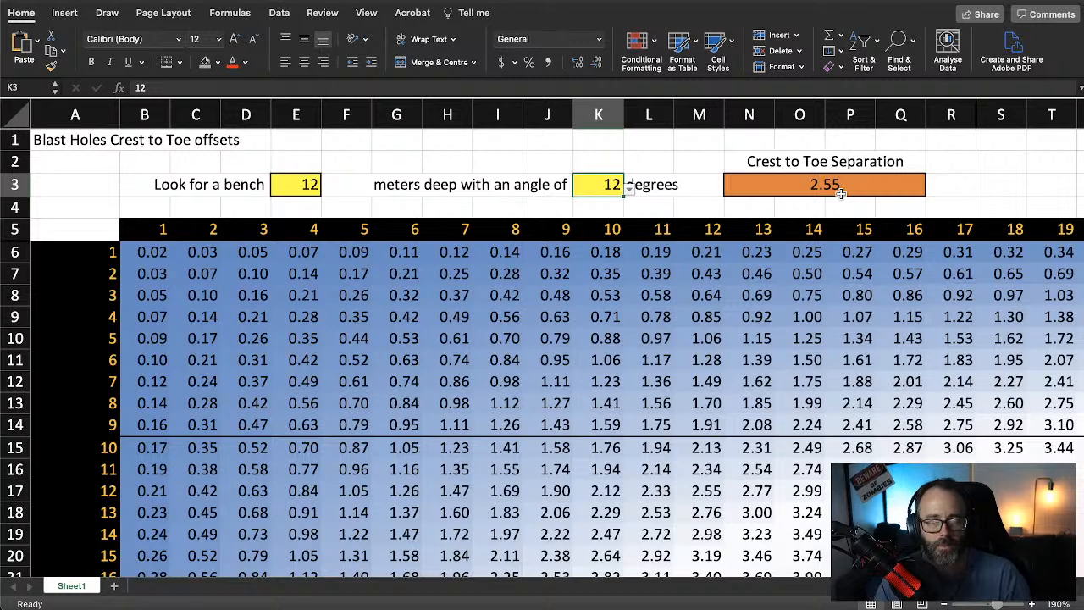
- Record the offset 2.55 in cell S2 and its angle 12 in cell T2
{"action": "left_click", "coordinate": [1000, 163]}
{"action": "type", "text": "2.55"}
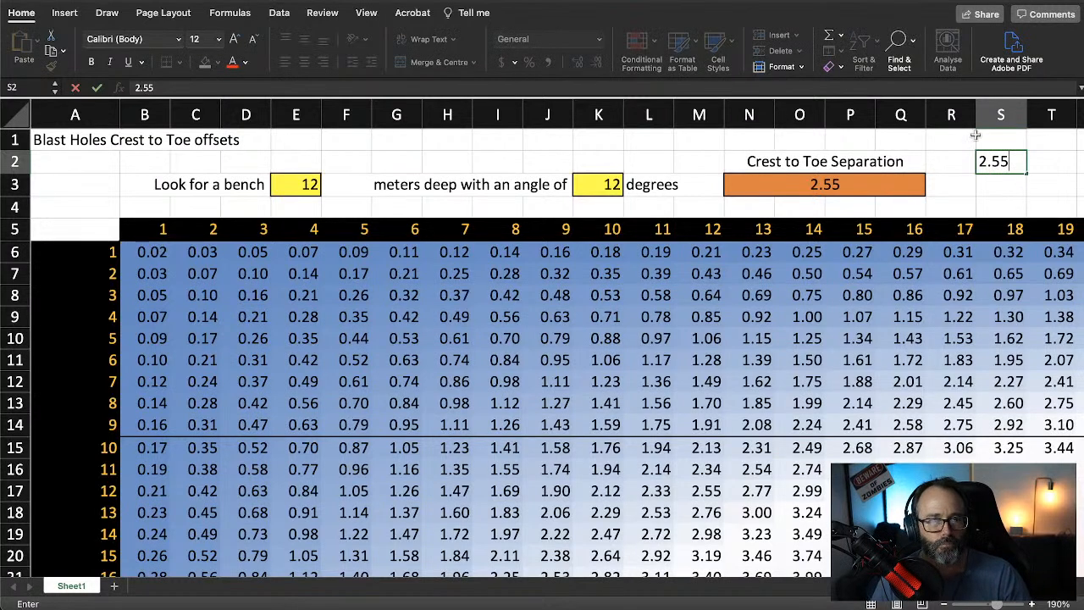
{"action": "key", "text": "Return"}
{"action": "left_click", "coordinate": [1039, 162]}
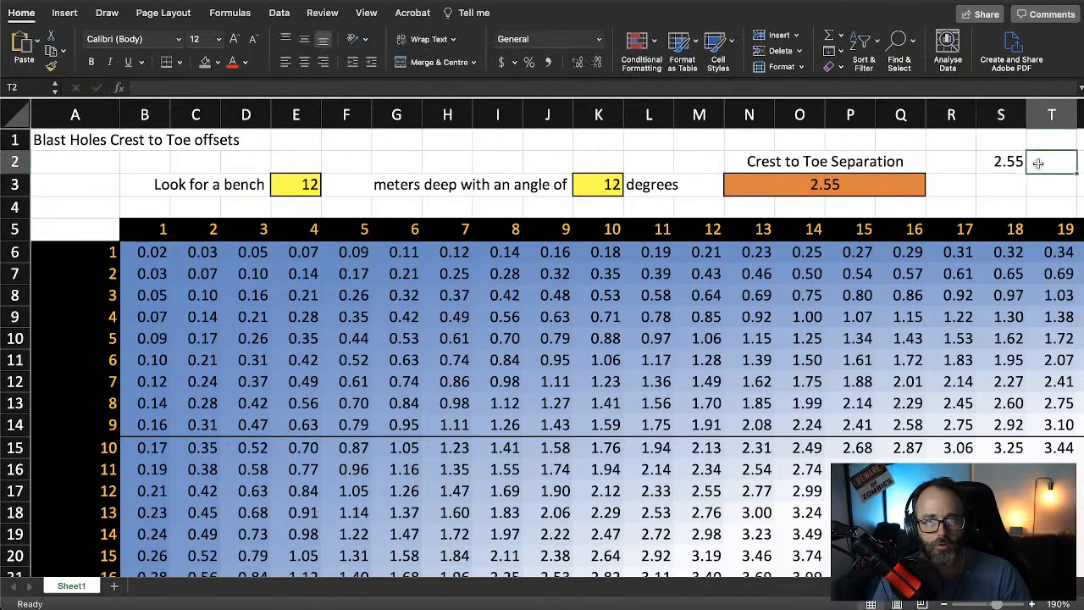
{"action": "type", "text": "12"}
{"action": "left_click", "coordinate": [989, 184]}
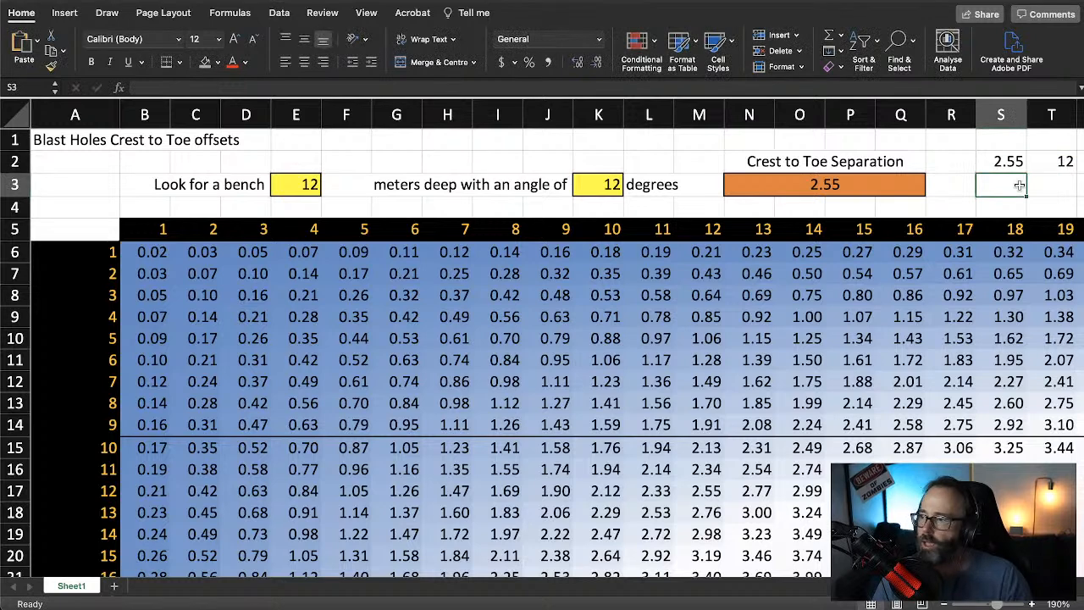
- Set the hole angle of the crest-to-toe lookup to 5 degrees
{"action": "left_click", "coordinate": [611, 185]}
{"action": "left_click", "coordinate": [629, 191]}
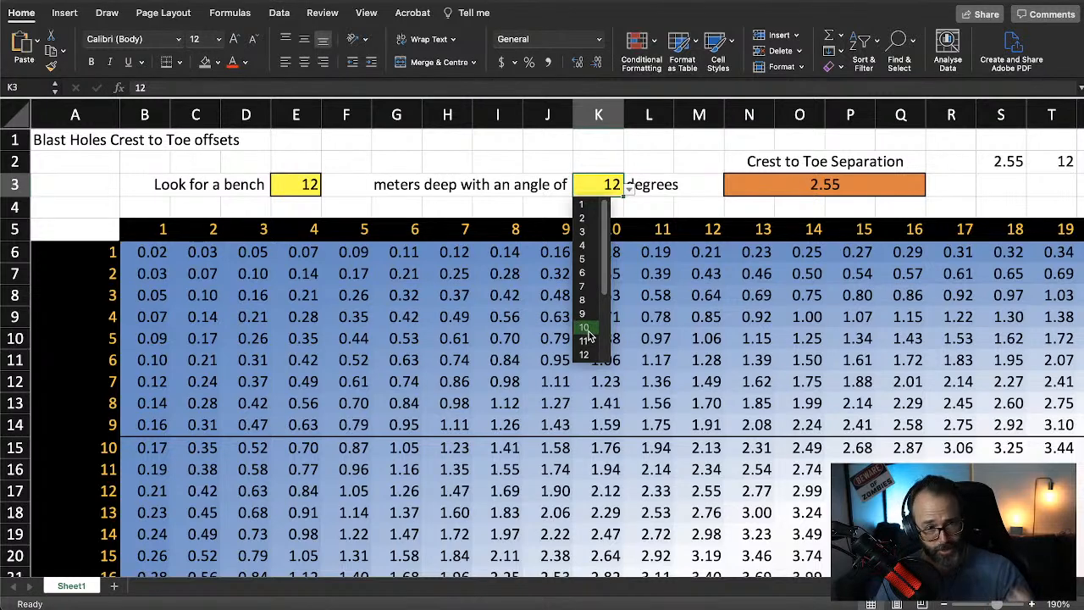
{"action": "left_click", "coordinate": [582, 260]}
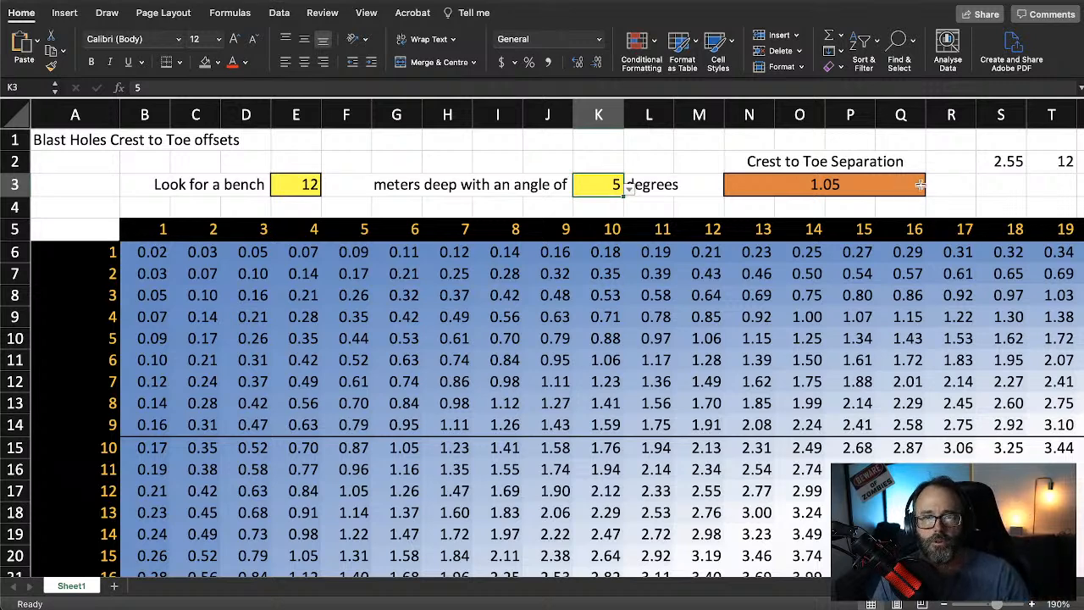
- Record the offset 1.05 in cell S3 and its angle 5 in cell T3
{"action": "left_click", "coordinate": [1008, 183]}
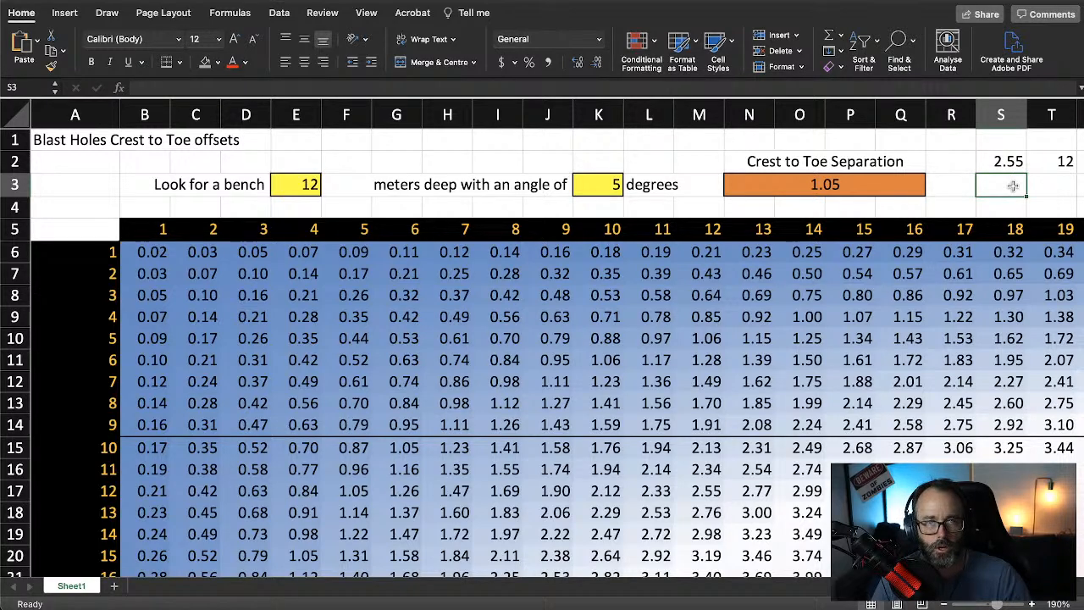
{"action": "type", "text": "1.05"}
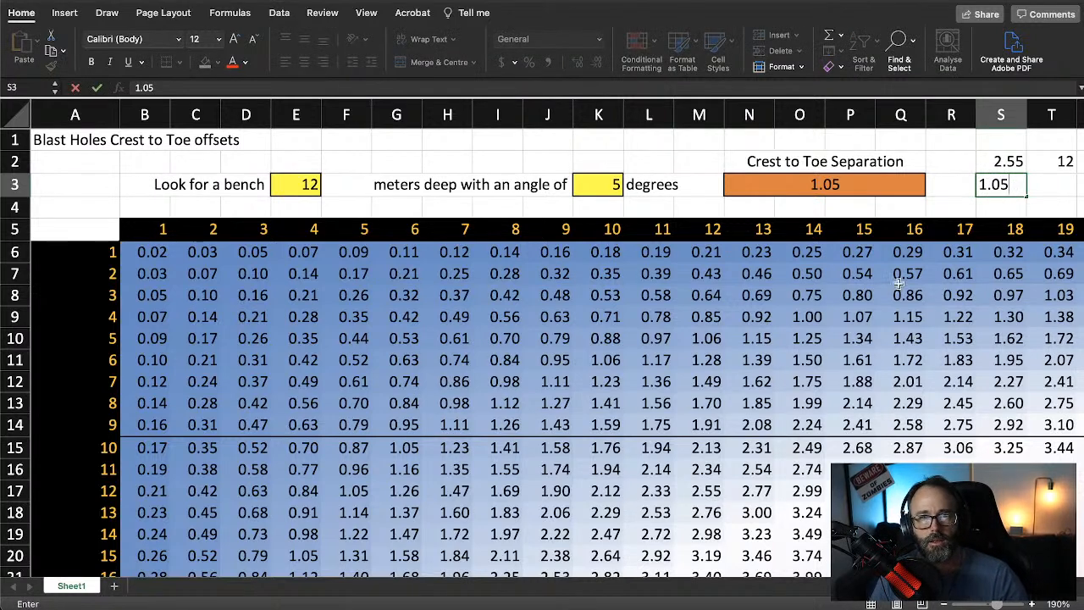
{"action": "left_click", "coordinate": [1049, 190]}
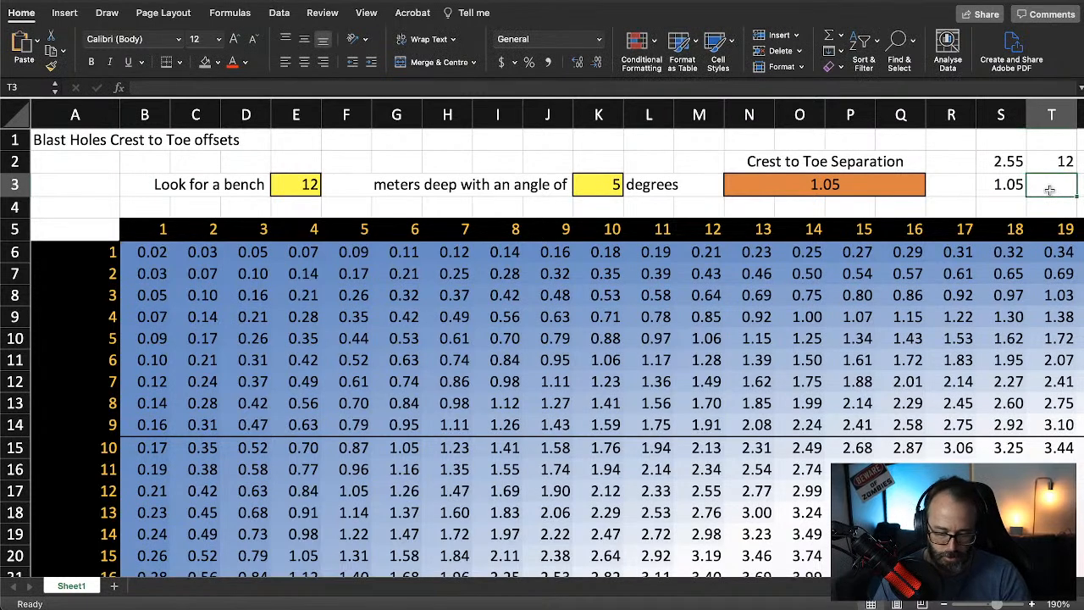
{"action": "type", "text": "5"}
{"action": "left_click", "coordinate": [970, 161]}
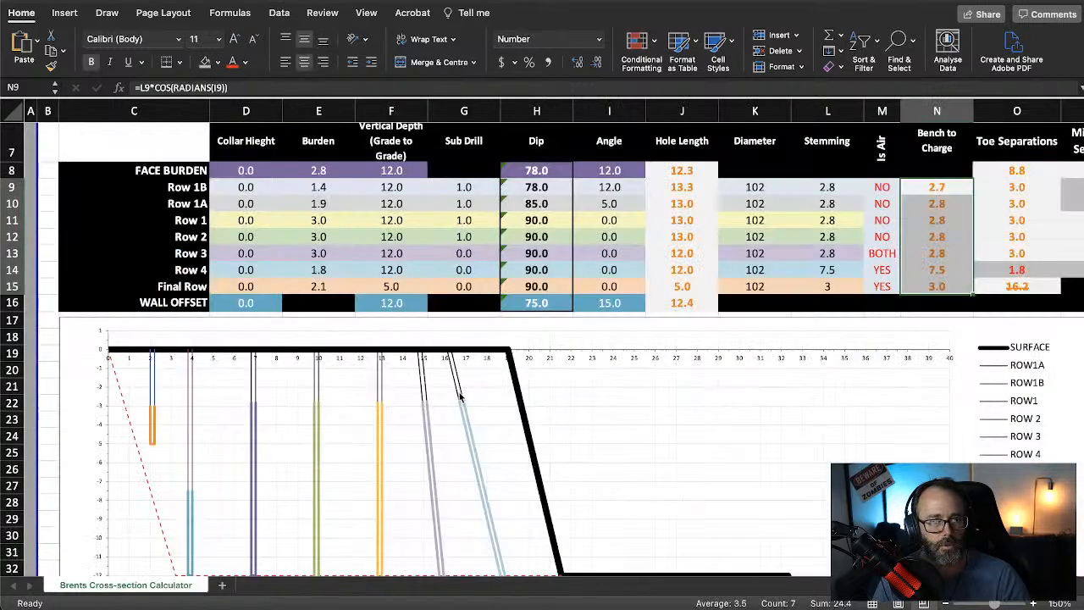
- Examine the collar and toe positions of Rows 1A and 1B on the cross-section calculator's chart
{"action": "scroll", "coordinate": [460, 397], "scroll_direction": "up", "scroll_amount": 3, "text": "ctrl"}
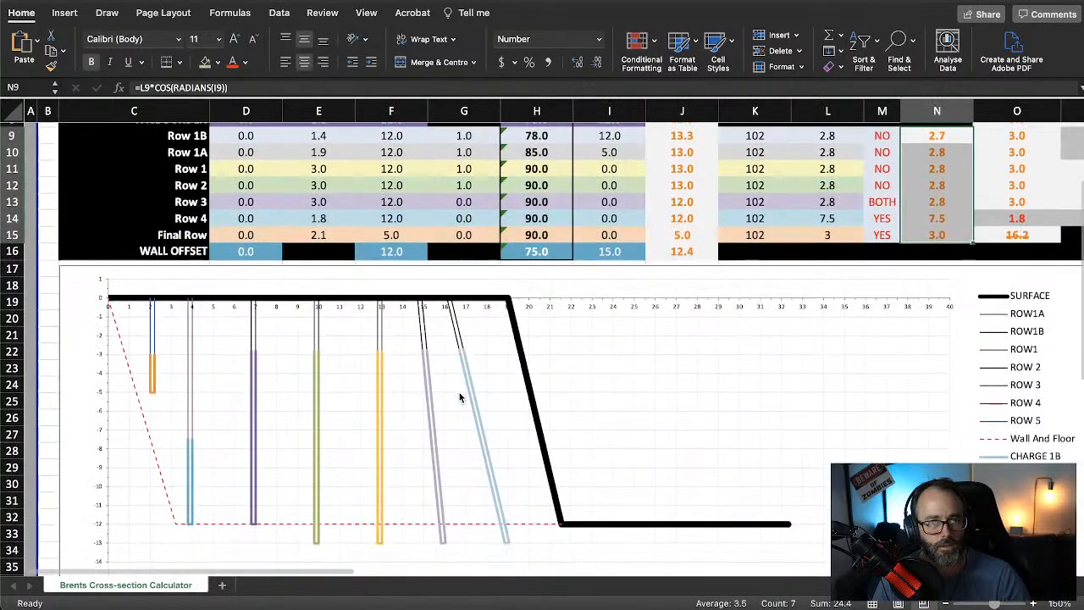
{"action": "mouse_move", "coordinate": [504, 531]}
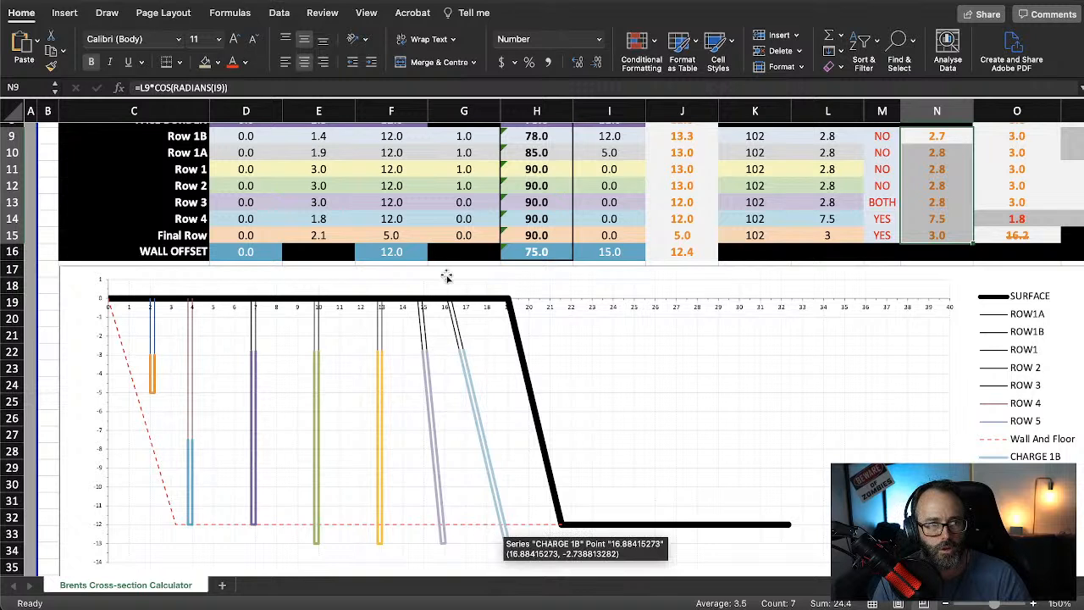
{"action": "mouse_move", "coordinate": [454, 309]}
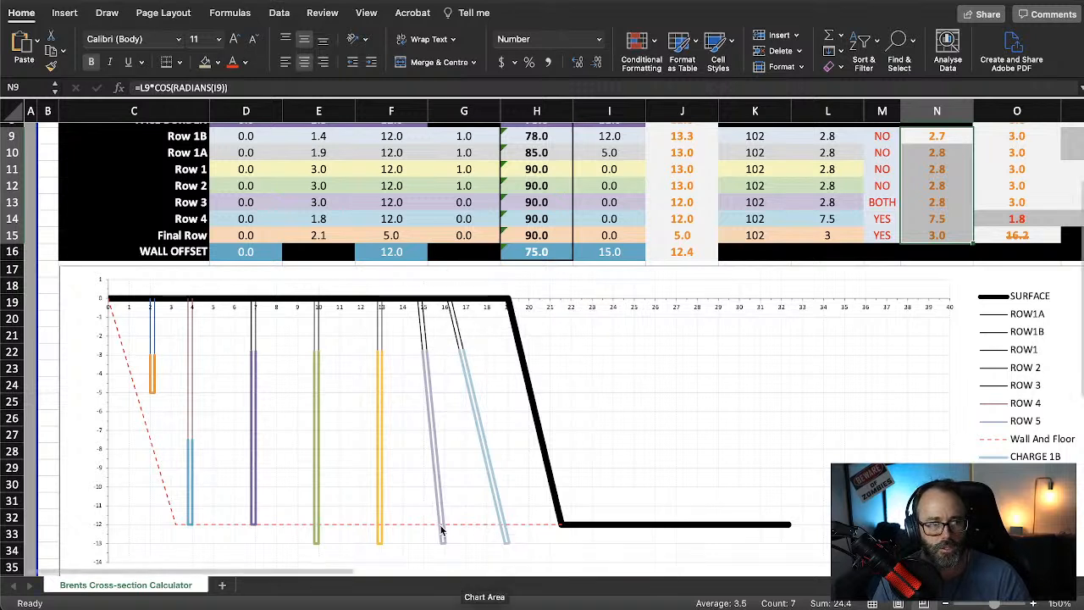
{"action": "mouse_move", "coordinate": [441, 529]}
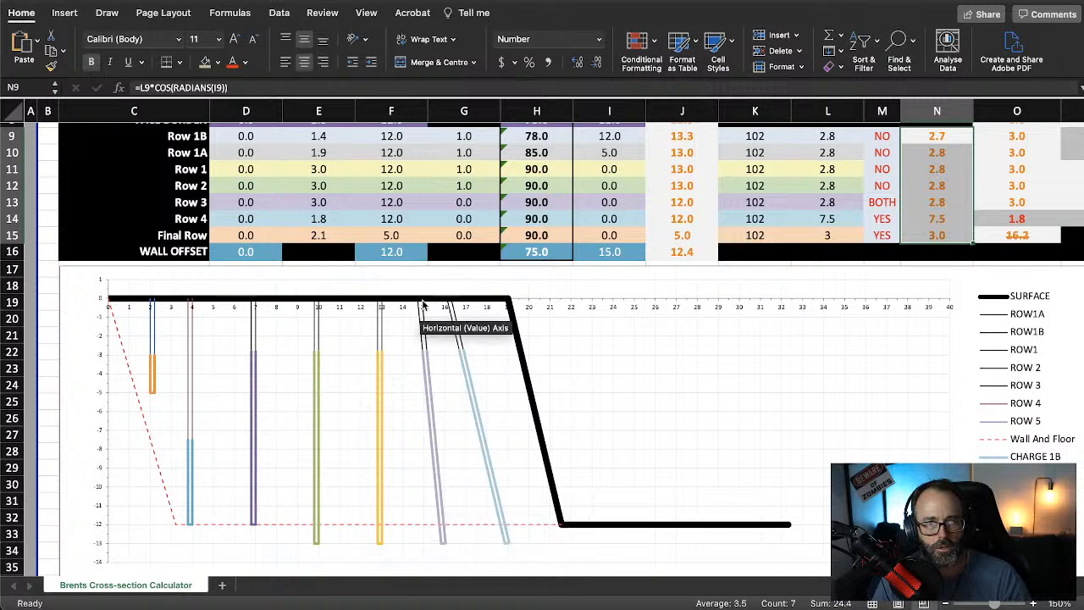
{"action": "mouse_move", "coordinate": [421, 304]}
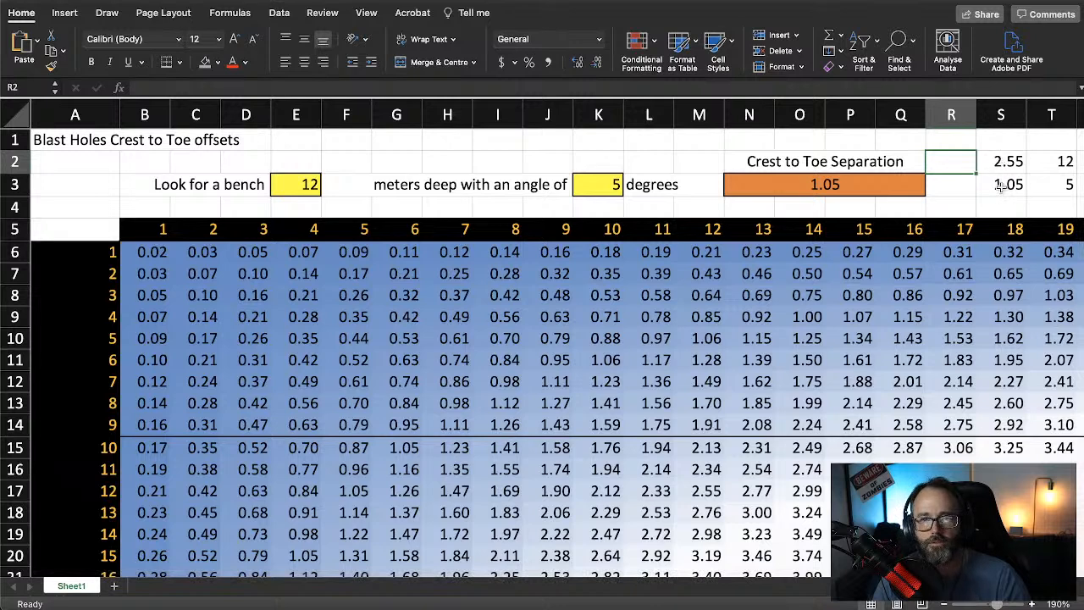
- Calculate the difference between the two recorded offsets in cell S1 of the offsets sheet with =S2-S3
{"action": "left_click", "coordinate": [1002, 145]}
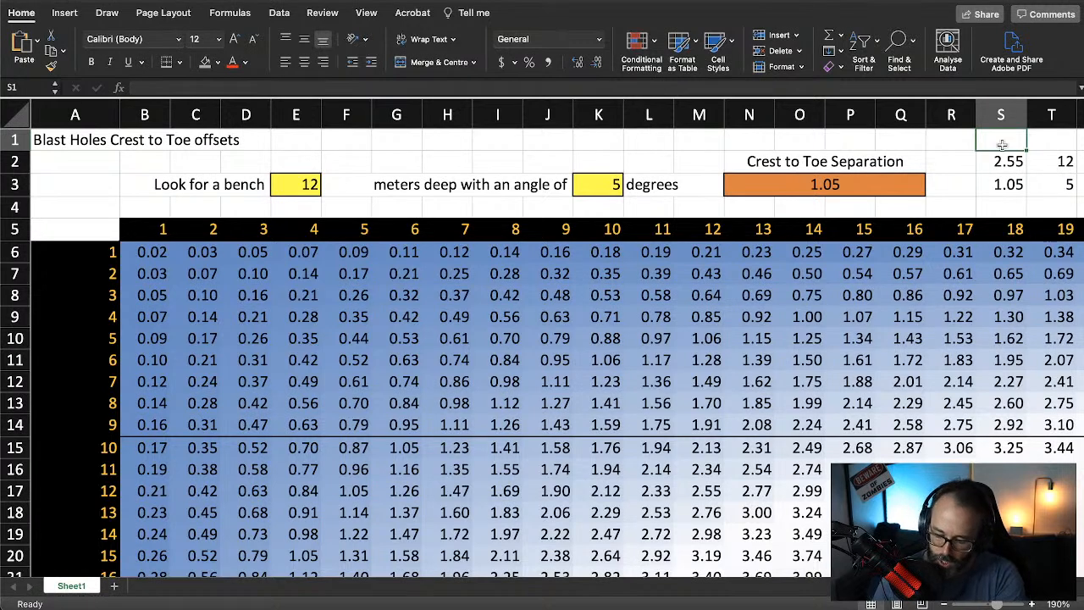
{"action": "type", "text": "="}
{"action": "left_click", "coordinate": [1007, 165]}
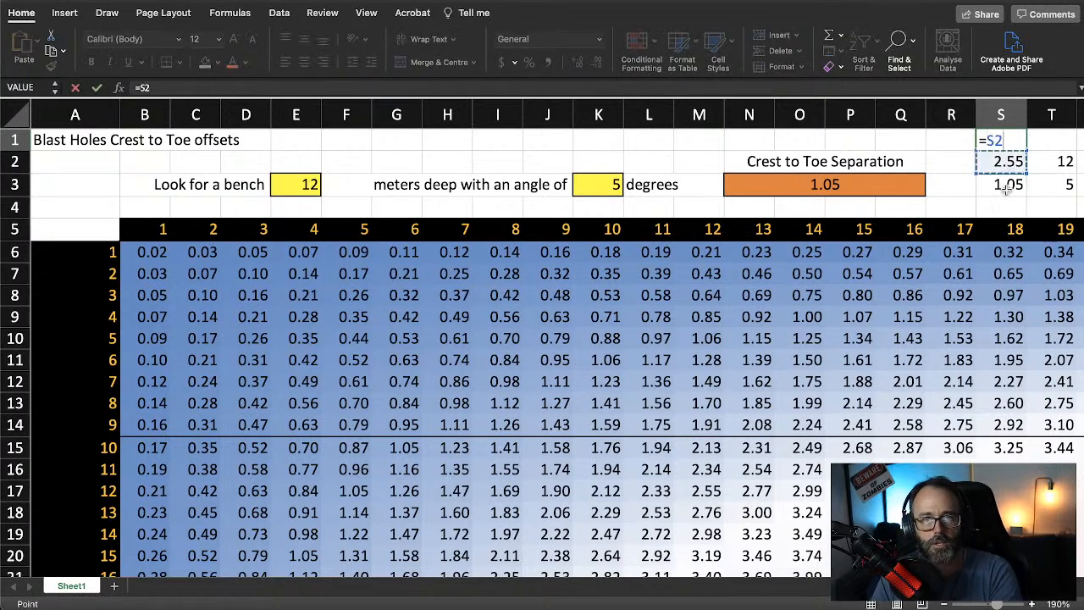
{"action": "type", "text": "-"}
{"action": "left_click", "coordinate": [1005, 188]}
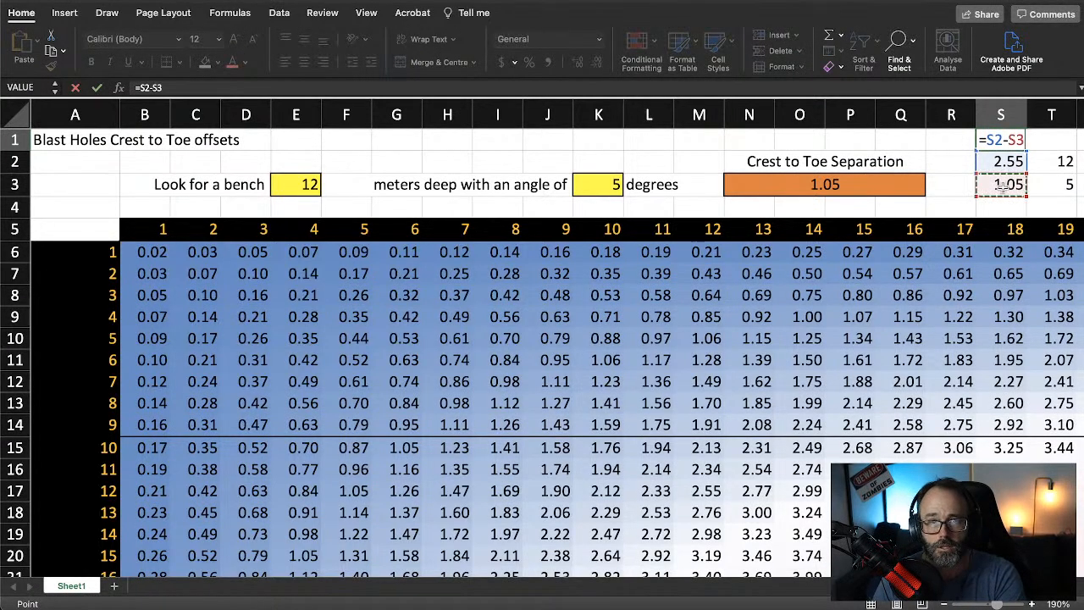
{"action": "key", "text": "Return"}
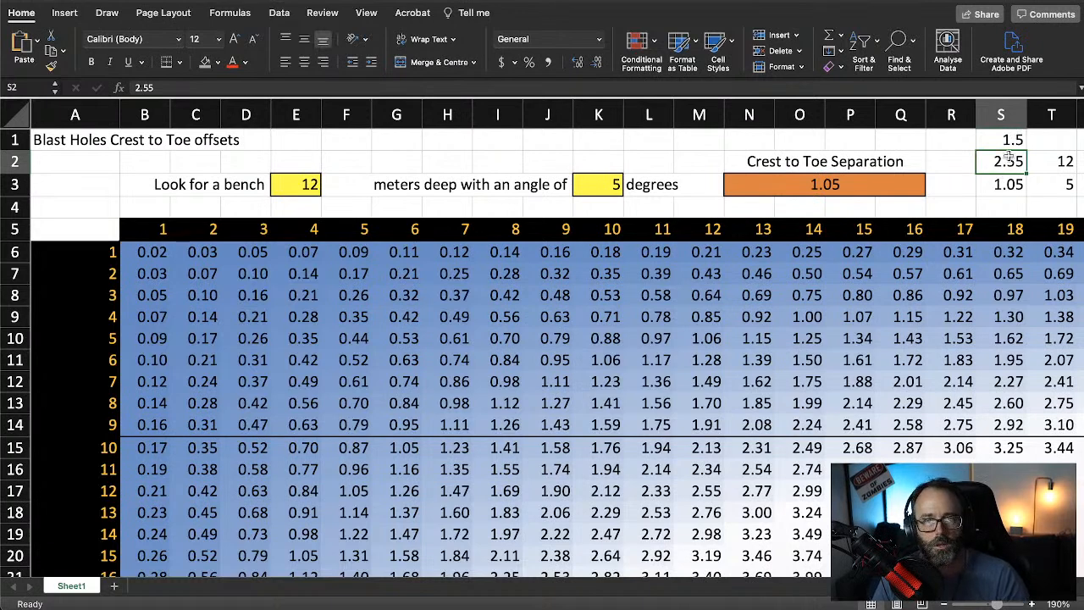
- Format the recorded offsets in cells S3 and S2 to one decimal place
{"action": "left_click", "coordinate": [1007, 186]}
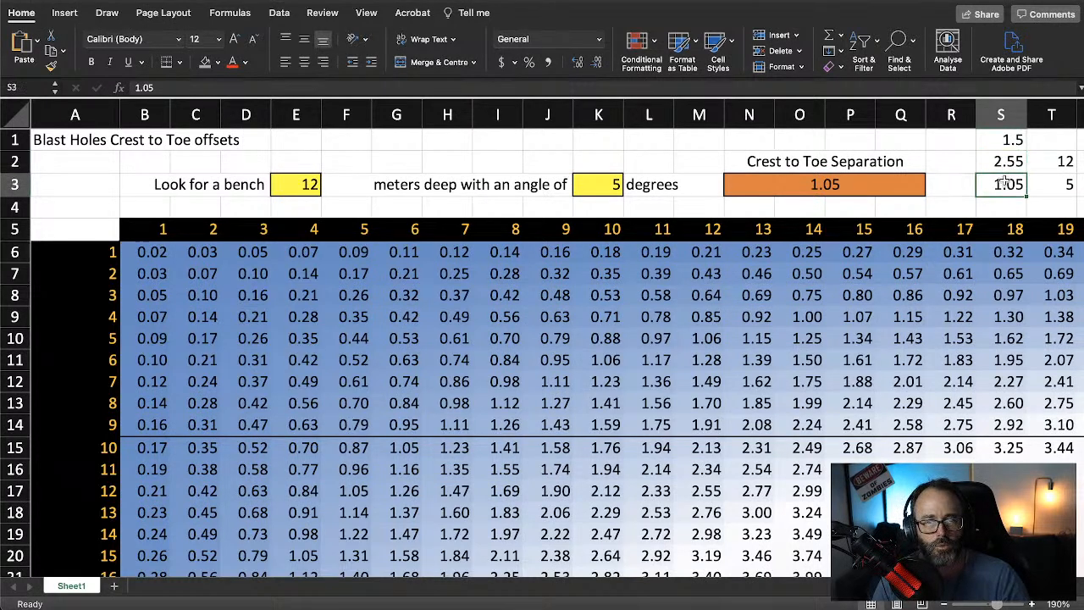
{"action": "left_click", "coordinate": [577, 64]}
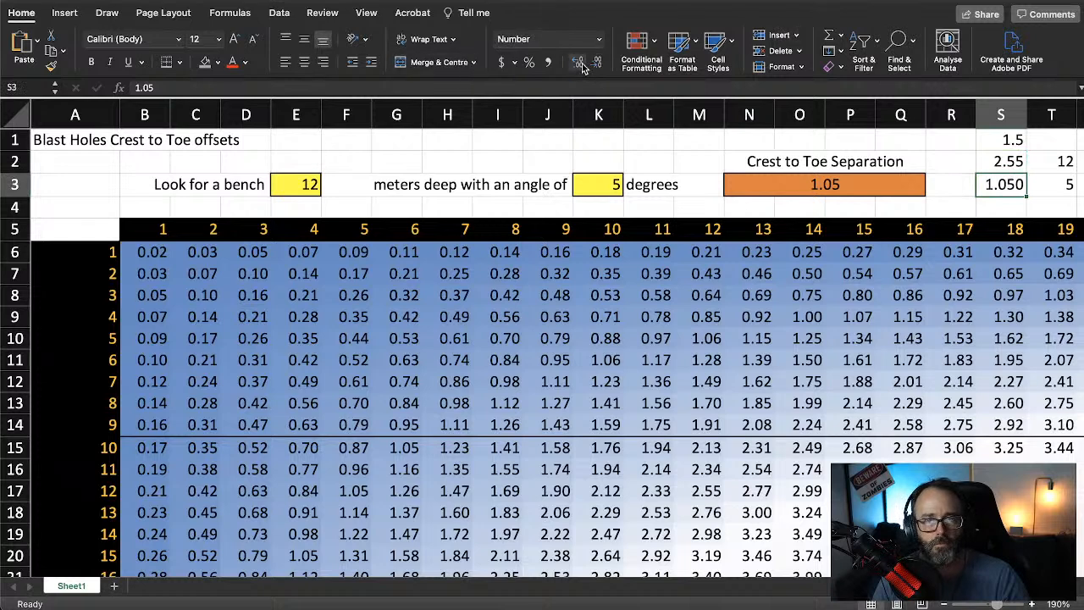
{"action": "left_click", "coordinate": [596, 67]}
{"action": "left_click", "coordinate": [596, 66]}
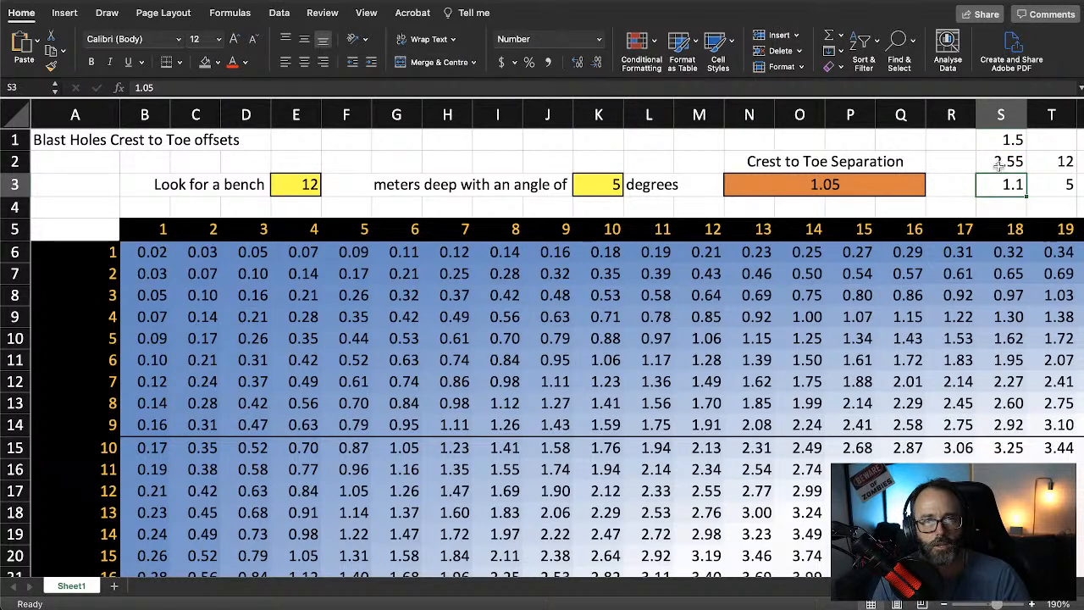
{"action": "left_click", "coordinate": [999, 166]}
{"action": "left_click", "coordinate": [597, 66]}
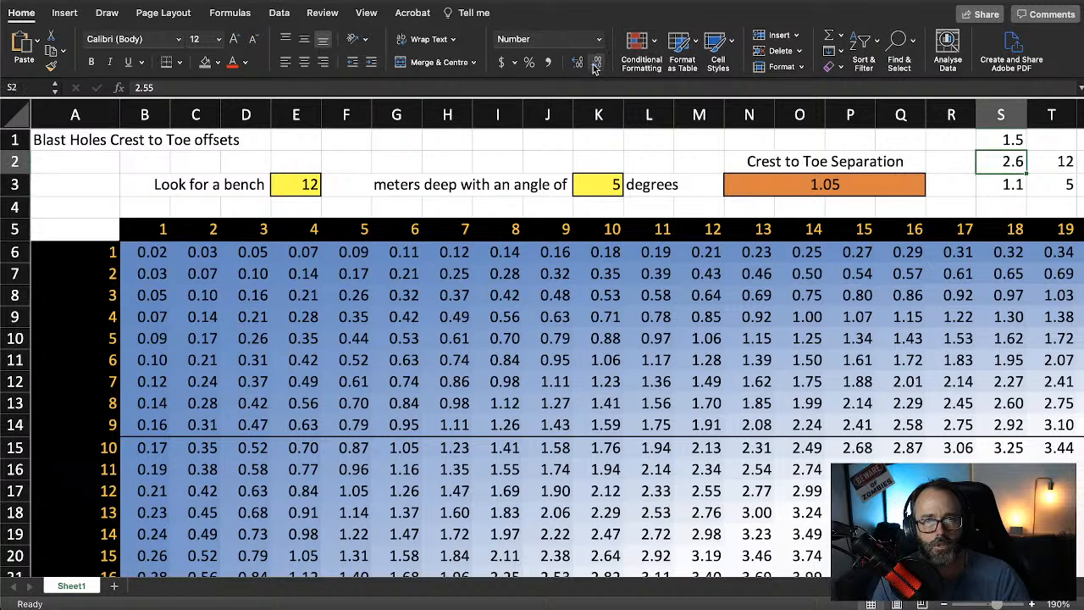
{"action": "left_click", "coordinate": [1008, 139]}
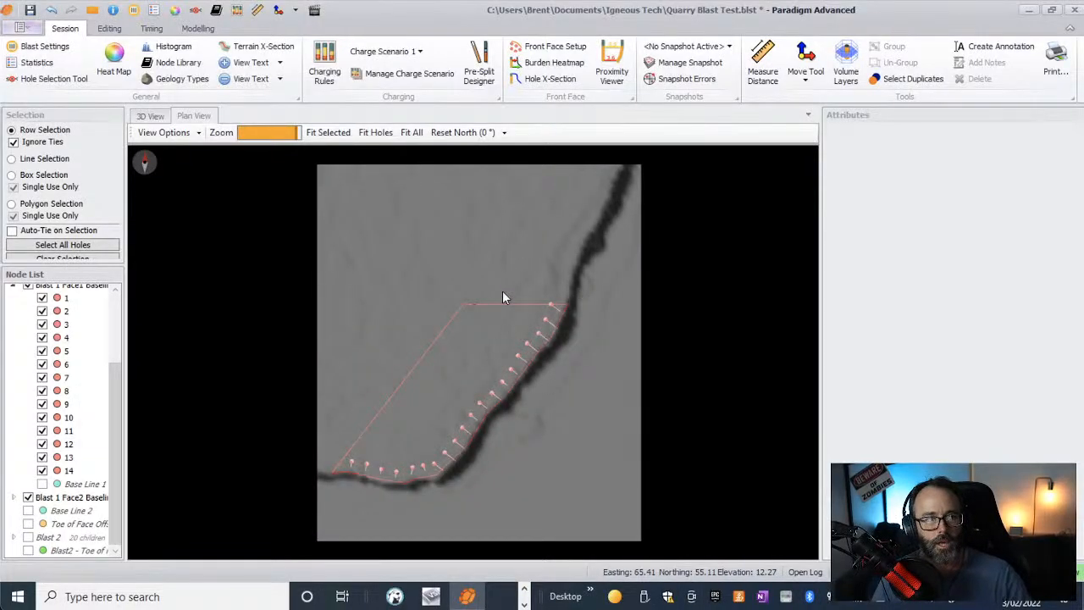
- In Paradigm Advanced, inspect front-row hole 1 and the toe trace of the neighbouring hole in the plan view
{"action": "scroll", "coordinate": [521, 301], "scroll_direction": "up", "scroll_amount": 5}
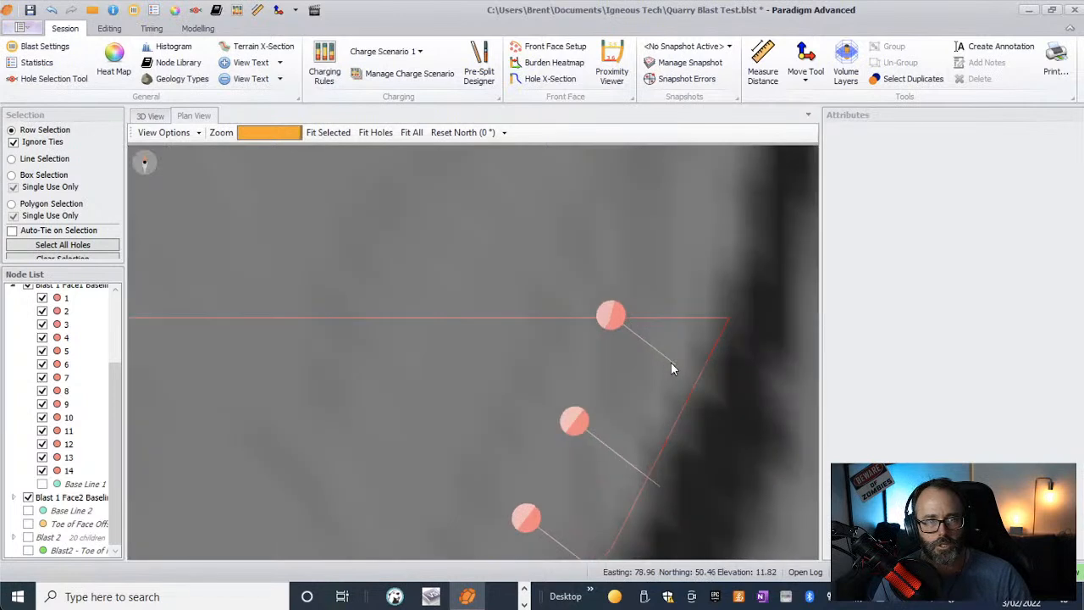
{"action": "left_click", "coordinate": [612, 316]}
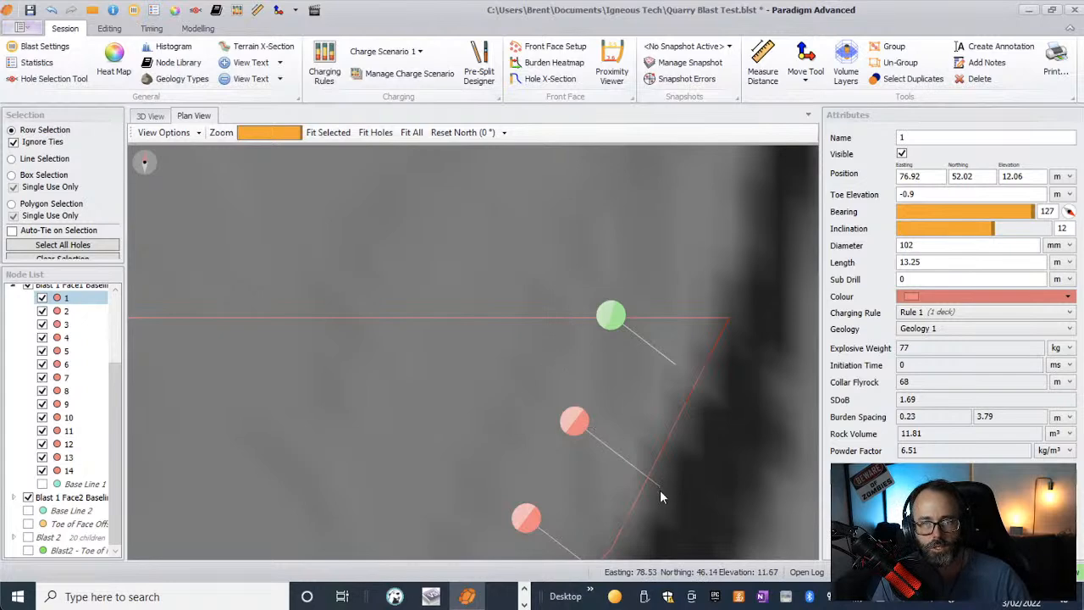
{"action": "left_click", "coordinate": [632, 465]}
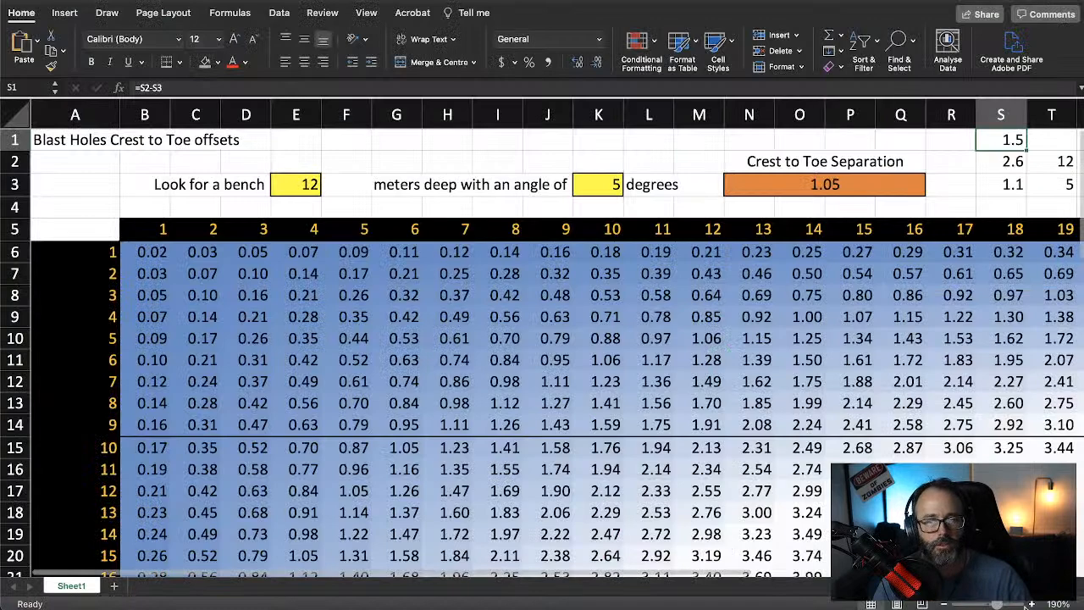
- Set the hole angle to 16 degrees for the 12 m bench in the crest-to-toe offset lookup
{"action": "left_click", "coordinate": [945, 604]}
{"action": "left_click", "coordinate": [945, 604]}
{"action": "left_click", "coordinate": [946, 604]}
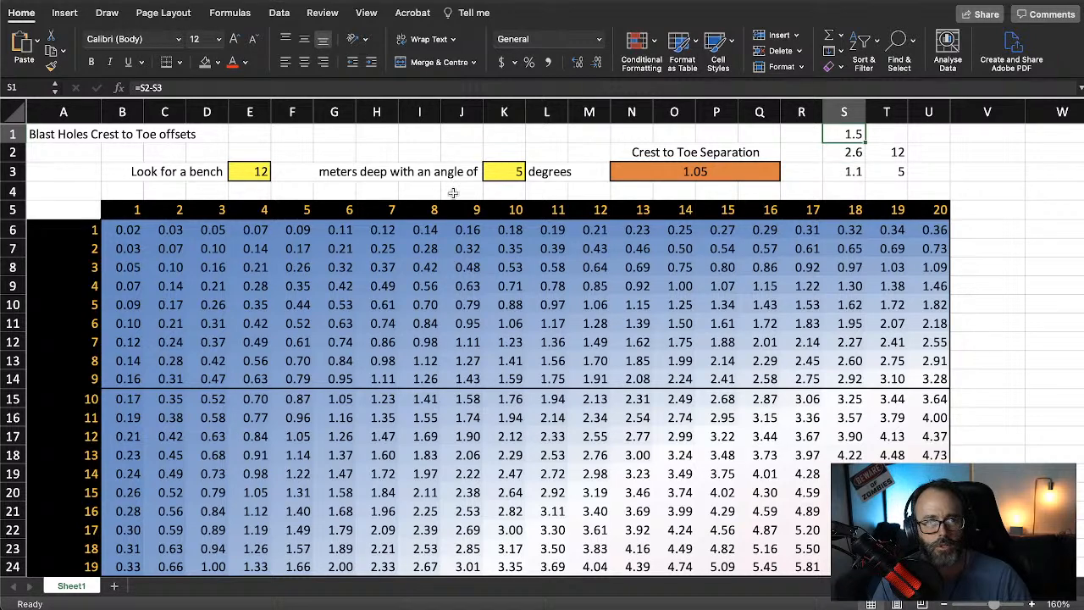
{"action": "left_click", "coordinate": [521, 175]}
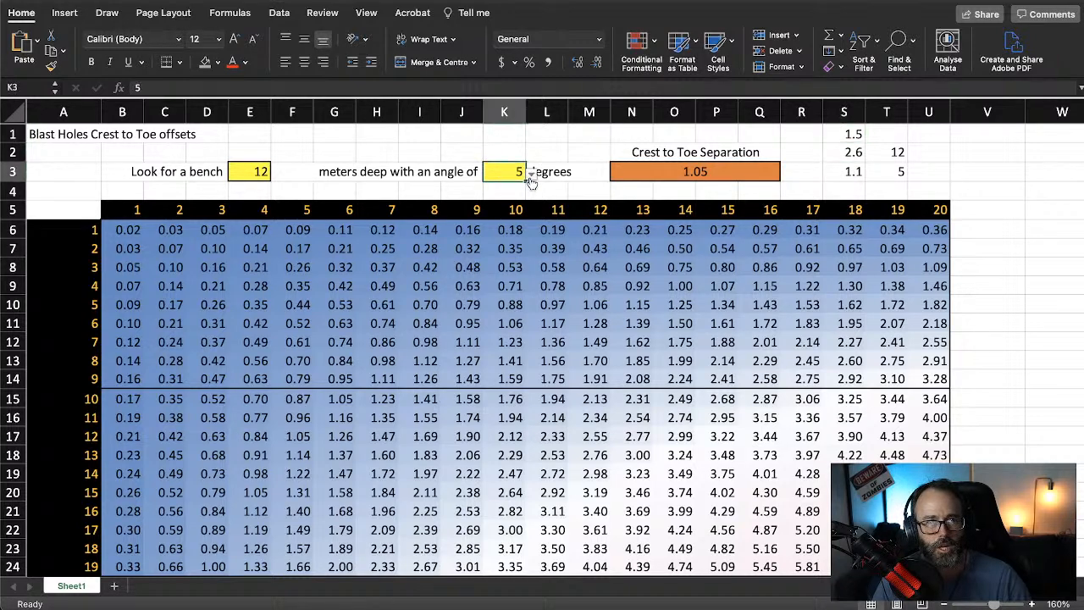
{"action": "left_click", "coordinate": [530, 175]}
{"action": "scroll", "coordinate": [500, 324], "scroll_direction": "down", "scroll_amount": 1}
{"action": "scroll", "coordinate": [501, 325], "scroll_direction": "down", "scroll_amount": 4}
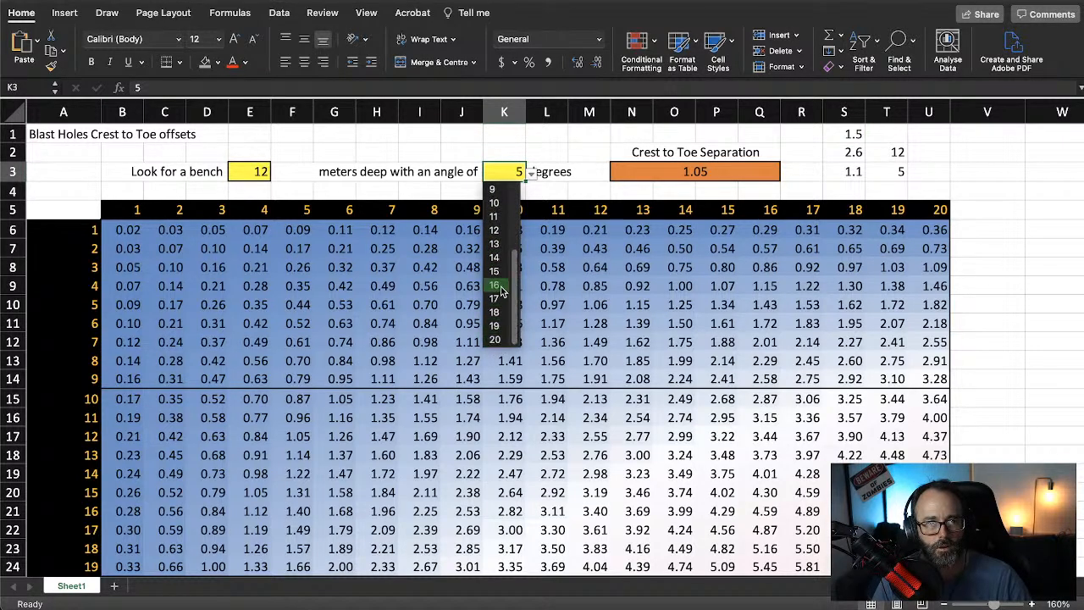
{"action": "left_click", "coordinate": [495, 285]}
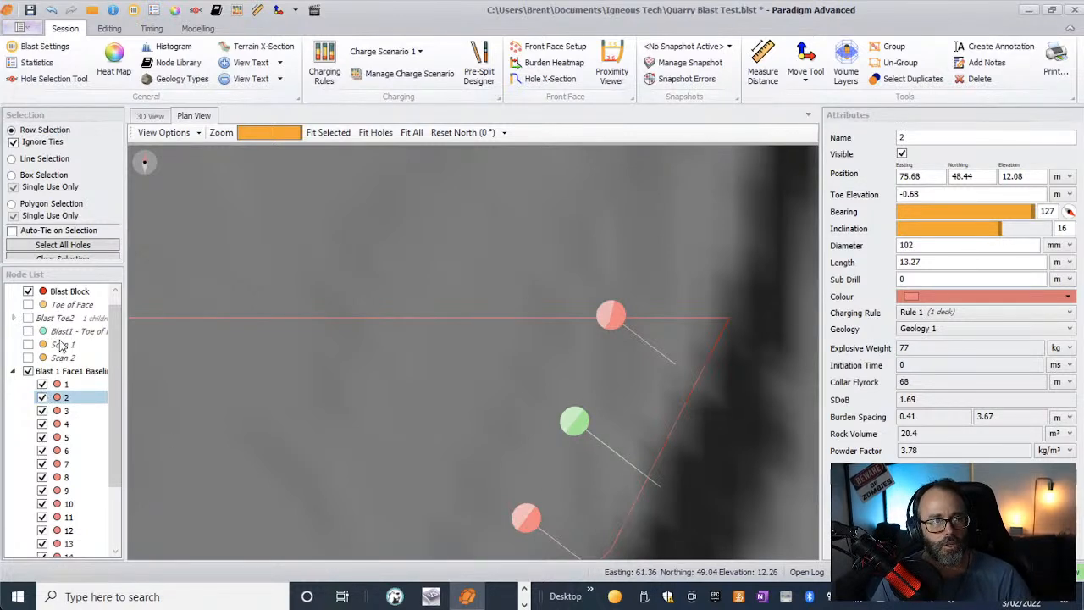
{"action": "scroll", "coordinate": [65, 390], "scroll_direction": "down", "scroll_amount": 2}
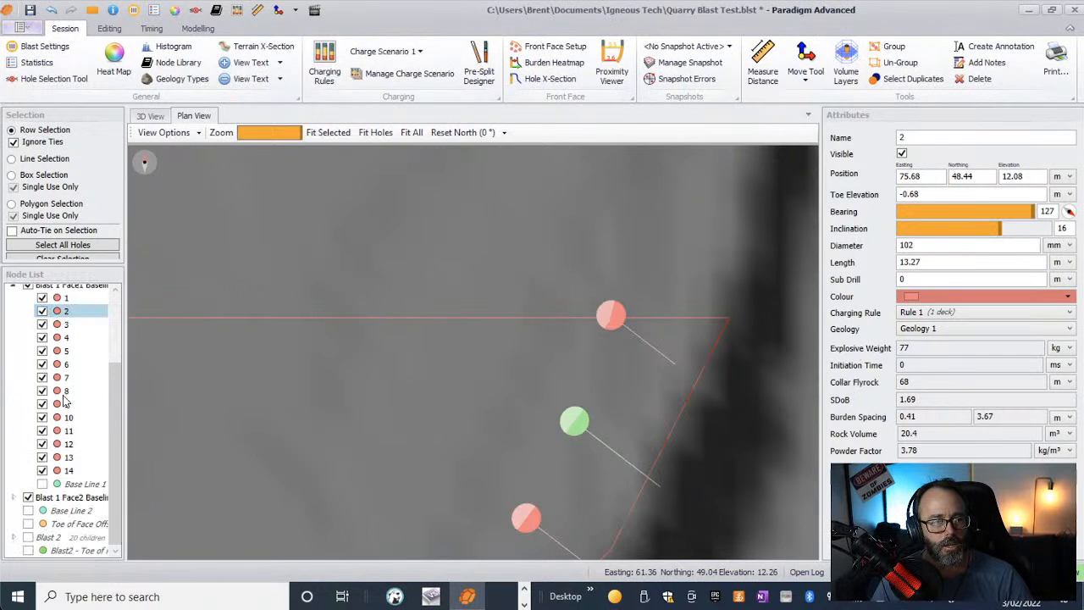
{"action": "left_click", "coordinate": [42, 485]}
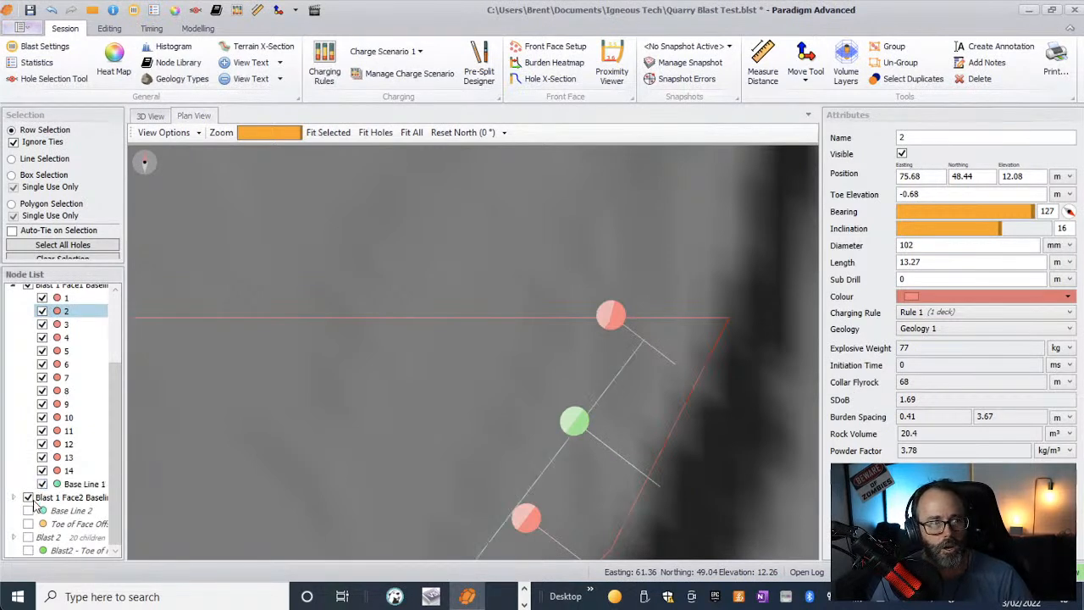
{"action": "left_click", "coordinate": [42, 485]}
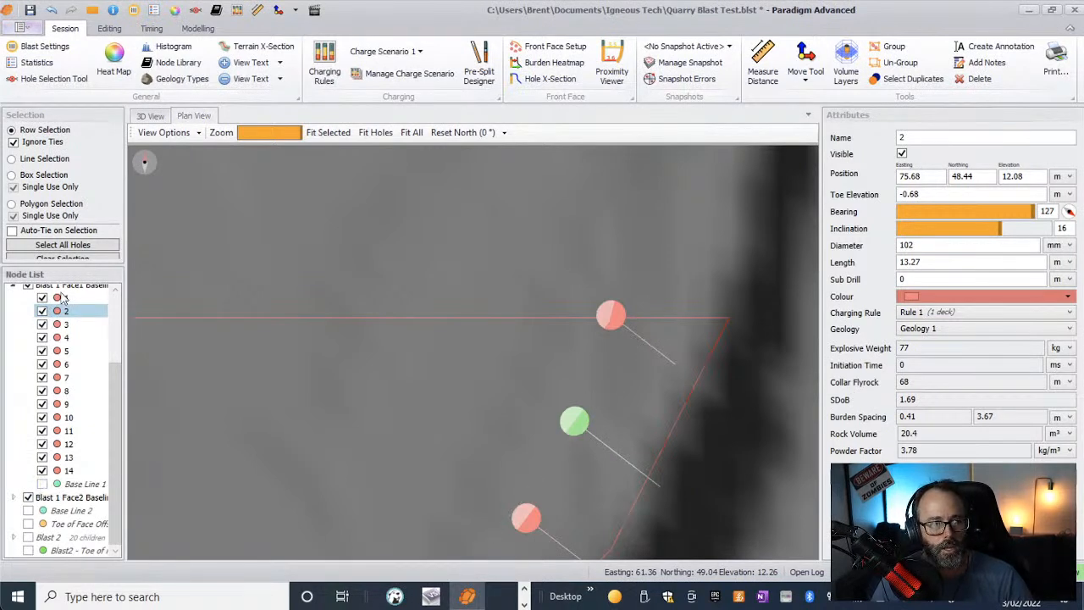
- In Paradigm Advanced, show the Blast1 - Toe of Holes line in the plan view and hide Blast Surface2
{"action": "left_click", "coordinate": [14, 289]}
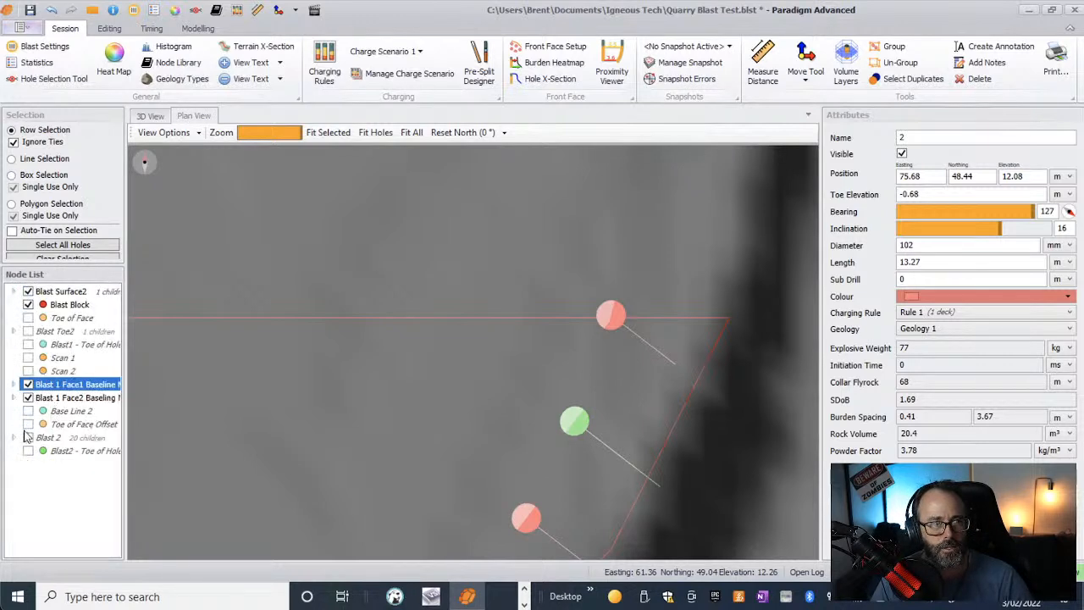
{"action": "left_click", "coordinate": [28, 345]}
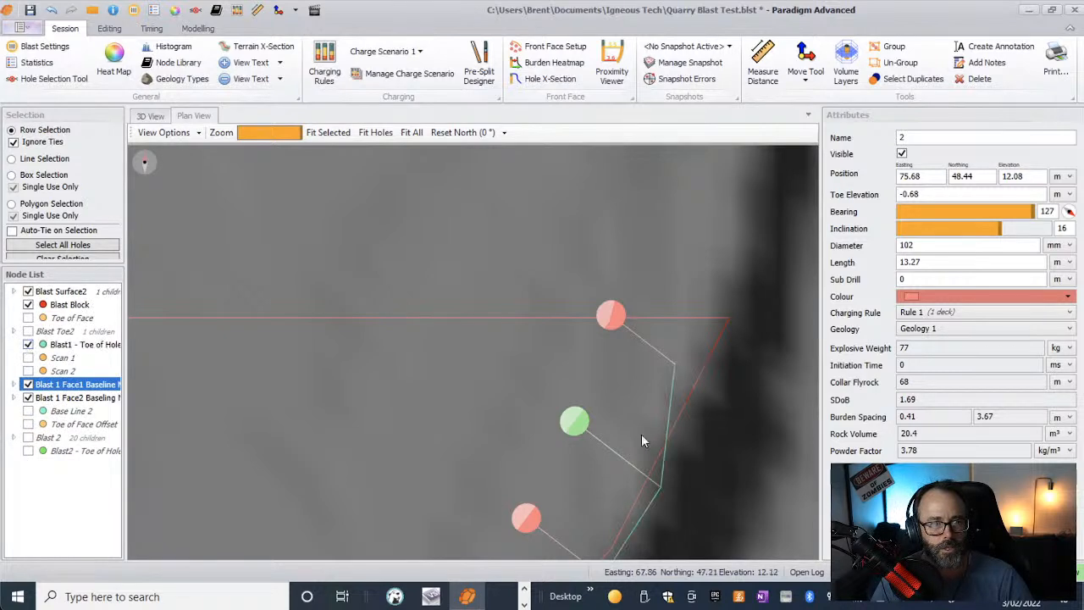
{"action": "scroll", "coordinate": [677, 454], "scroll_direction": "down", "scroll_amount": 5}
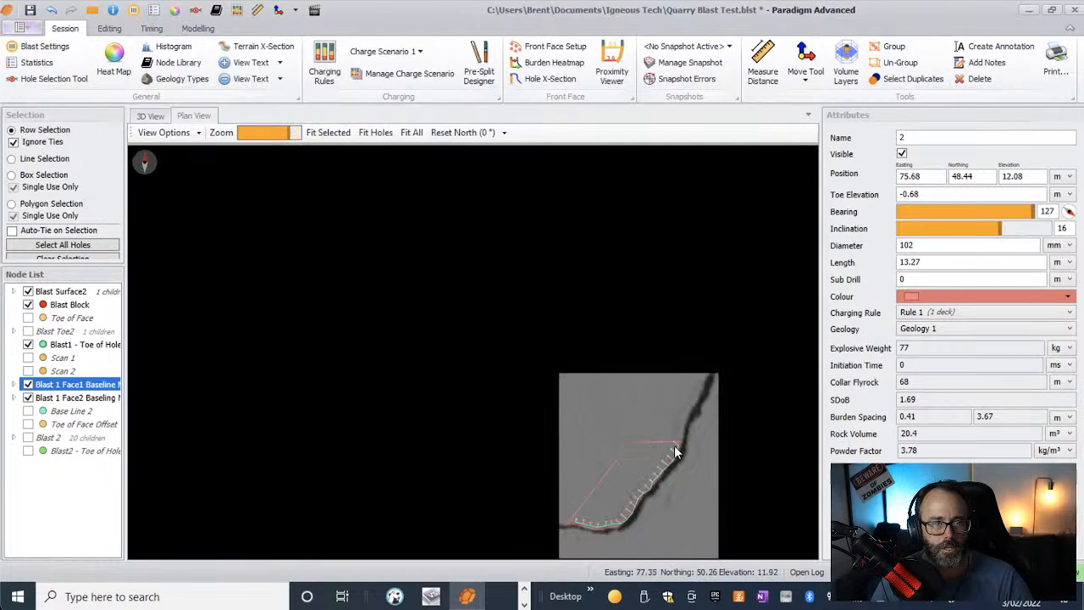
{"action": "left_click_drag", "start_coordinate": [671, 468], "coordinate": [468, 300]}
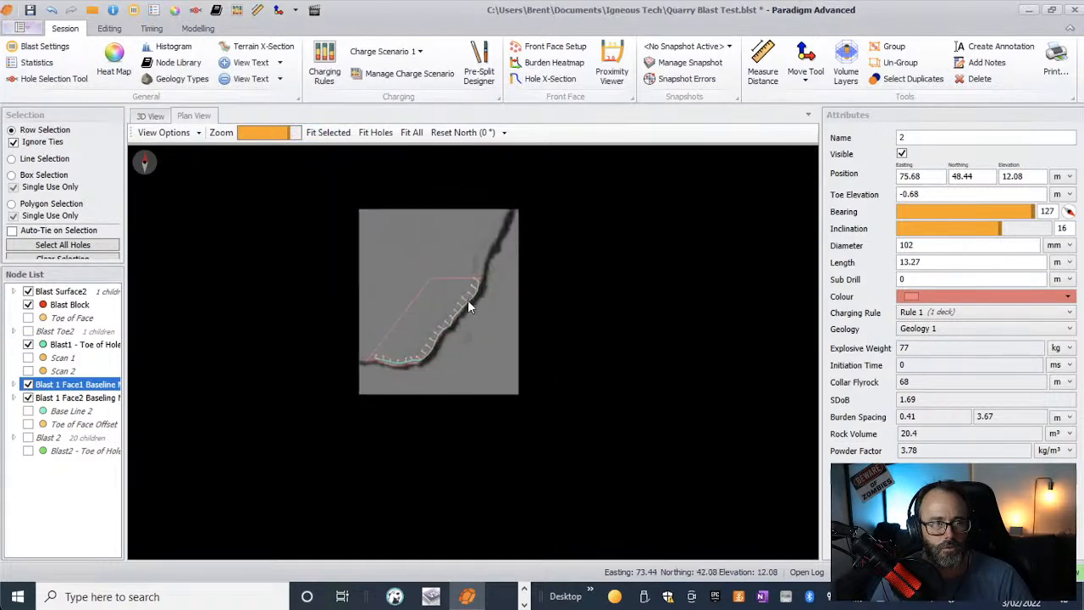
{"action": "scroll", "coordinate": [441, 302], "scroll_direction": "up", "scroll_amount": 5}
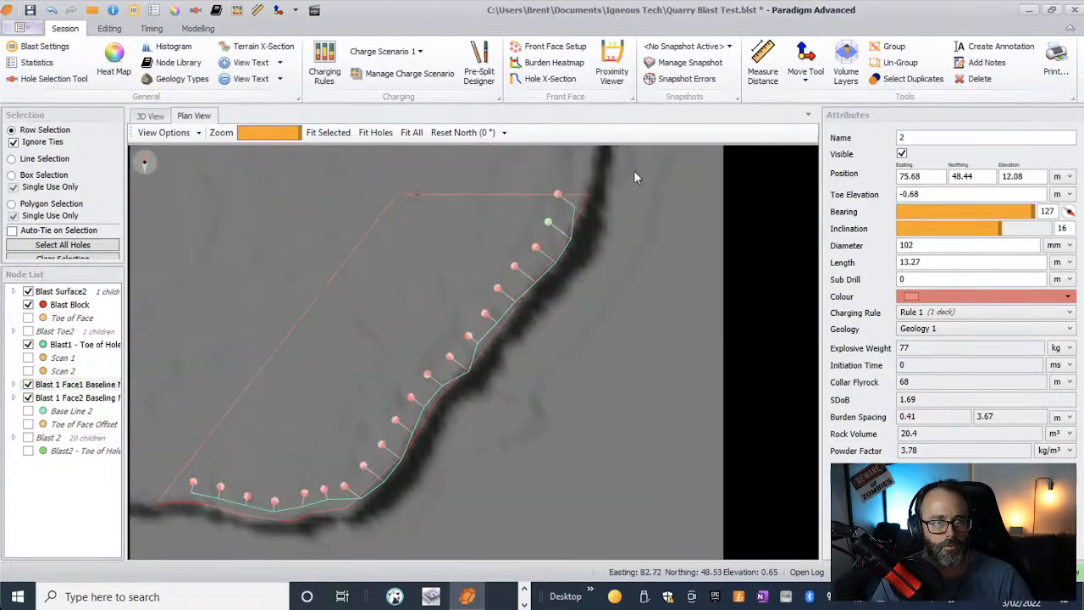
{"action": "scroll", "coordinate": [585, 200], "scroll_direction": "up", "scroll_amount": 3}
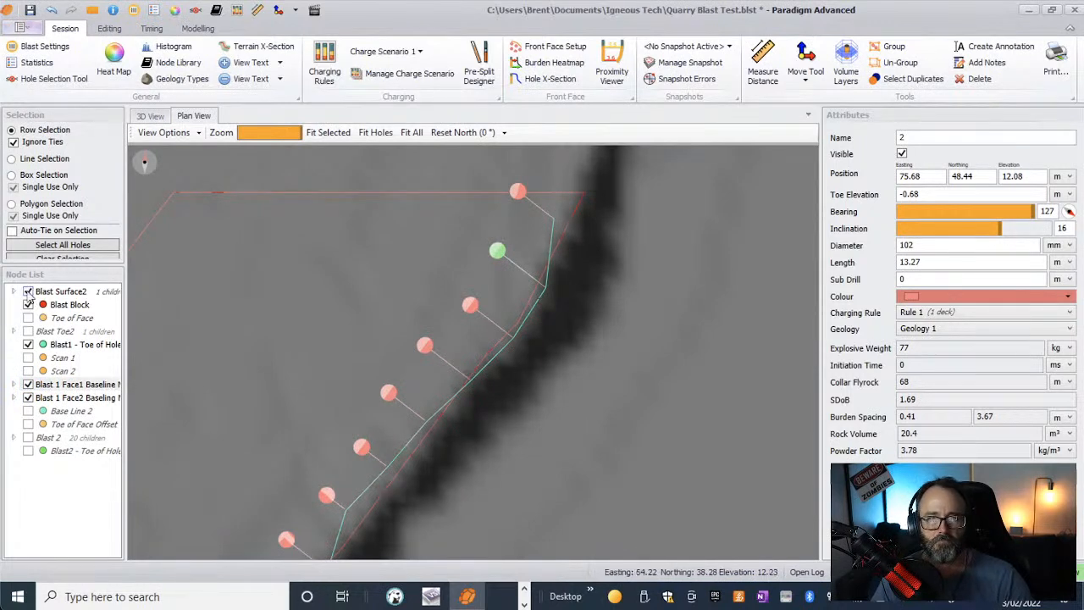
{"action": "left_click", "coordinate": [28, 292]}
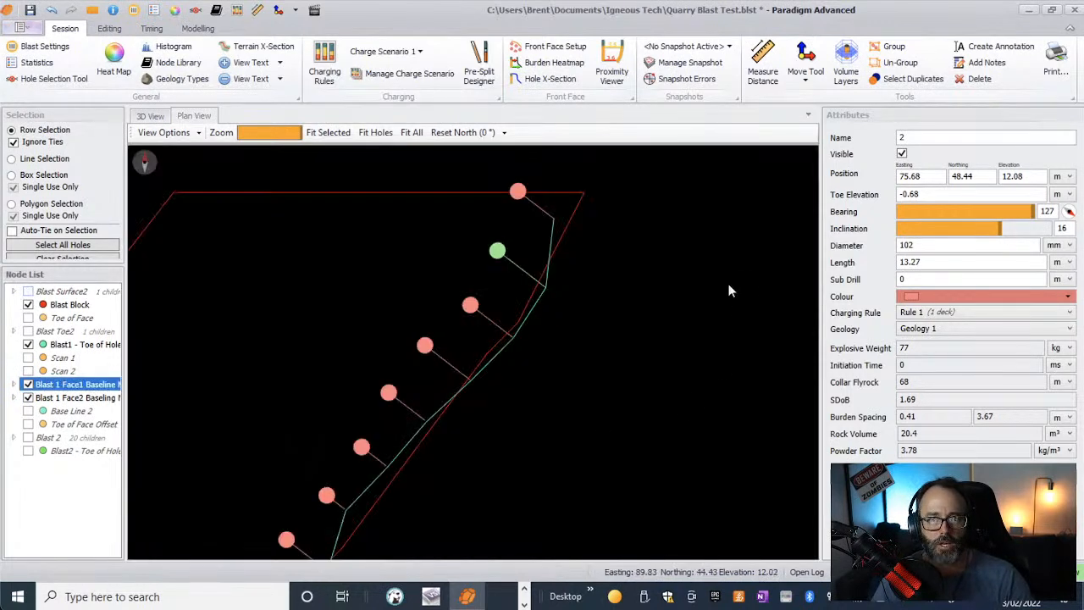
- Set the elevation of the Blast1 - Toe of Holes line to -1 m and check it against the hole bottoms in 3D
{"action": "left_click", "coordinate": [156, 119]}
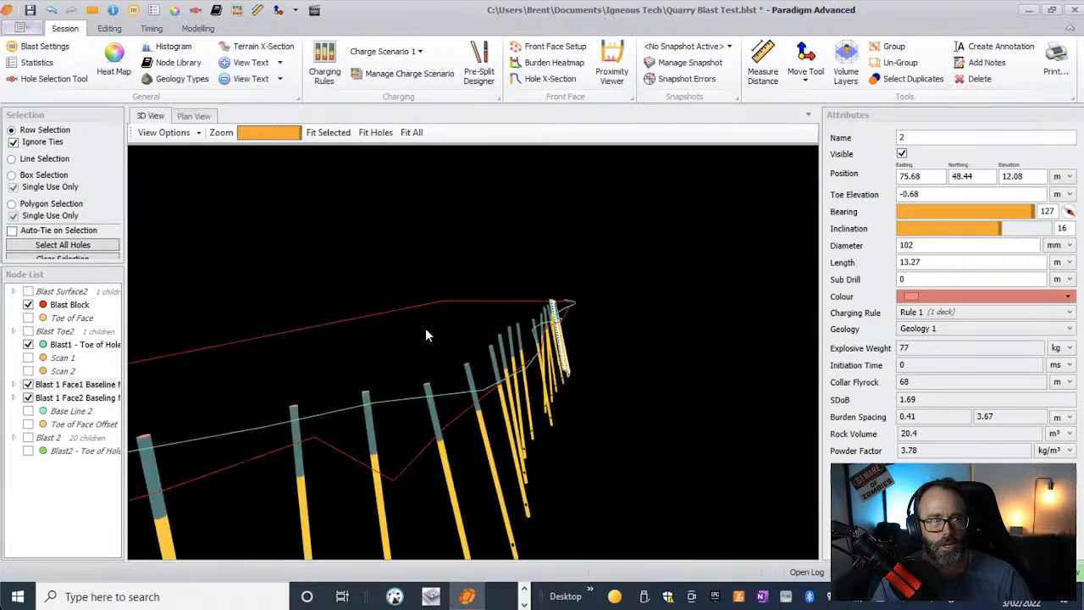
{"action": "left_click", "coordinate": [449, 394]}
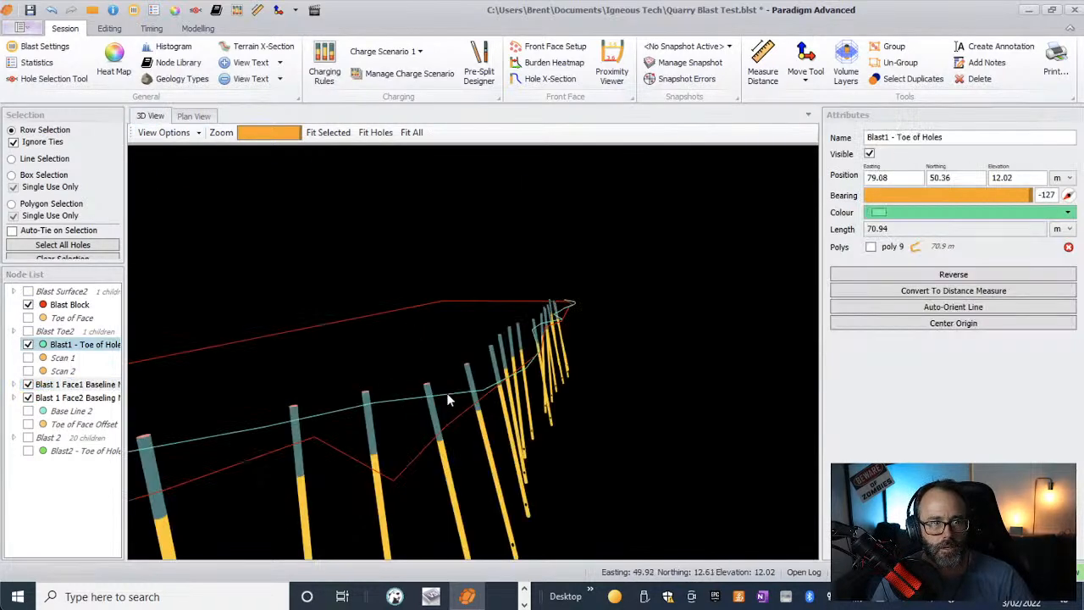
{"action": "left_click", "coordinate": [642, 356]}
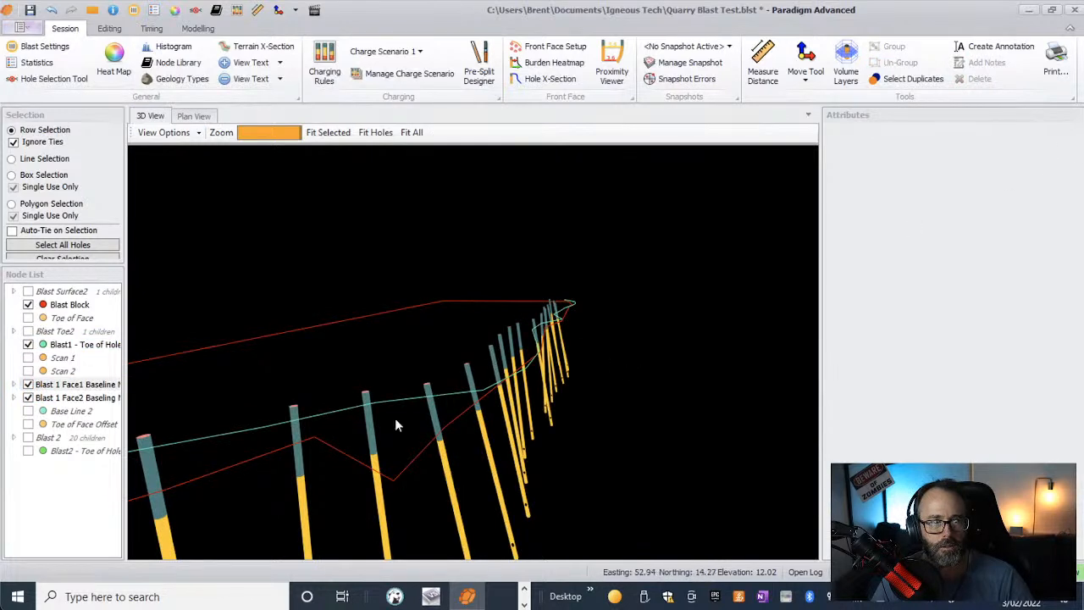
{"action": "left_click", "coordinate": [60, 348]}
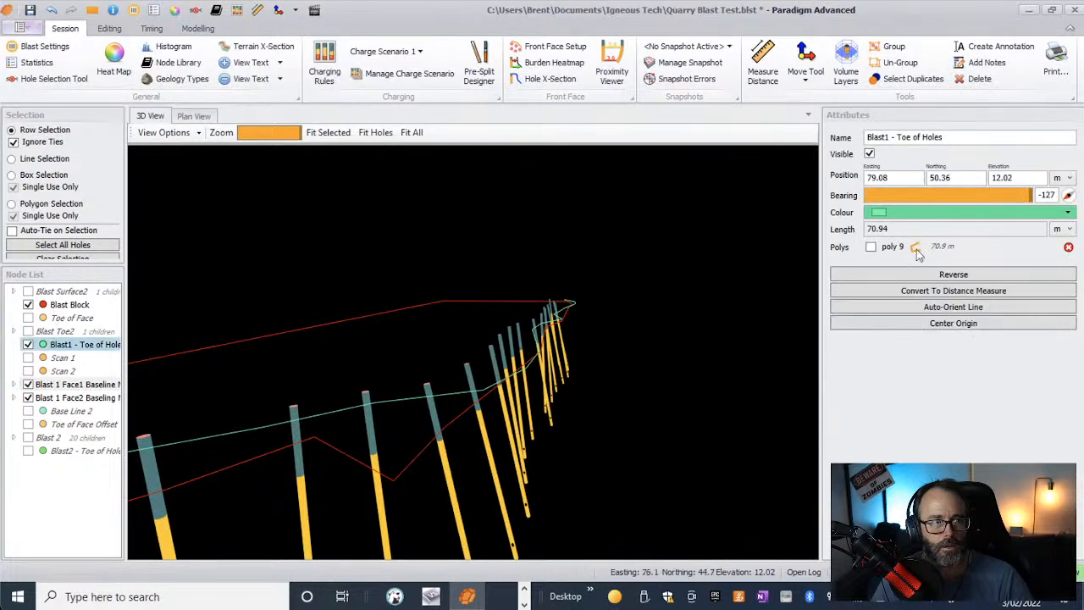
{"action": "left_click_drag", "start_coordinate": [828, 196], "coordinate": [816, 190]}
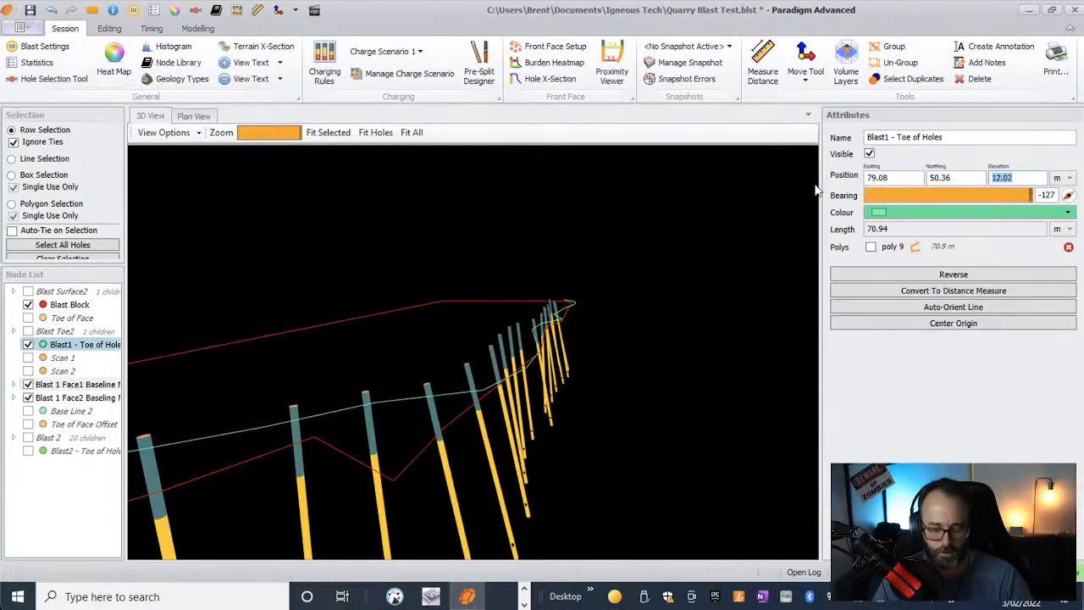
{"action": "type", "text": "-1"}
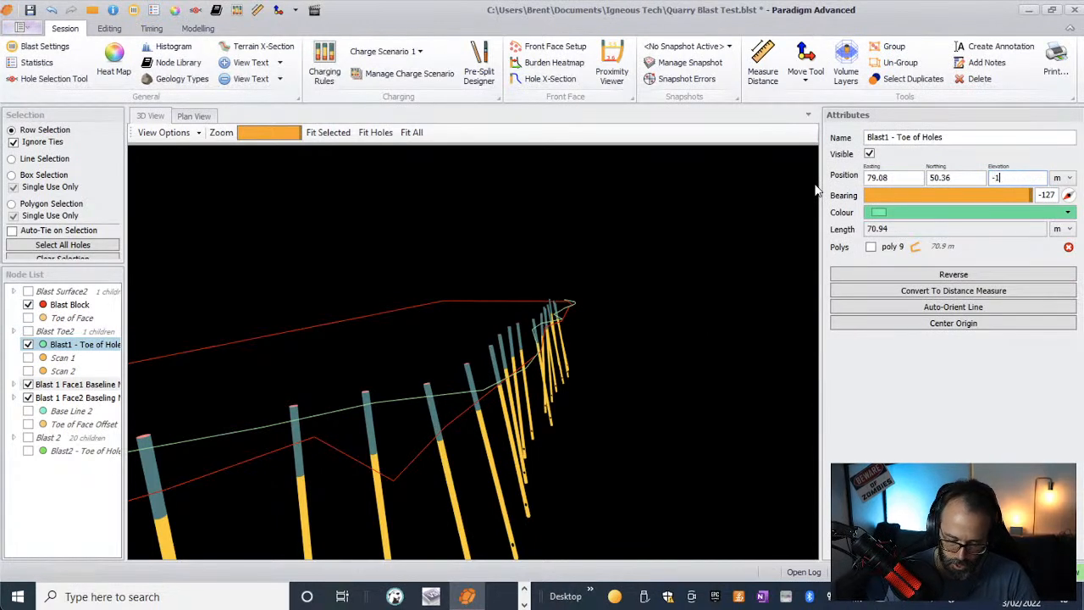
{"action": "key", "text": "Return"}
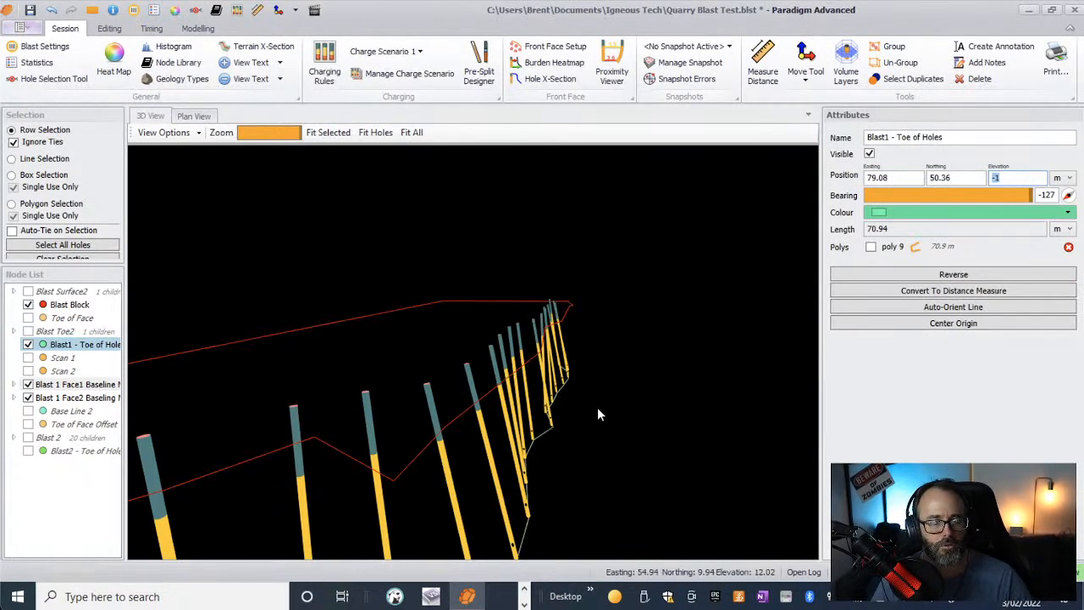
{"action": "scroll", "coordinate": [597, 410], "scroll_direction": "down", "scroll_amount": 5}
{"action": "scroll", "coordinate": [555, 475], "scroll_direction": "up", "scroll_amount": 5}
{"action": "scroll", "coordinate": [552, 472], "scroll_direction": "up", "scroll_amount": 2}
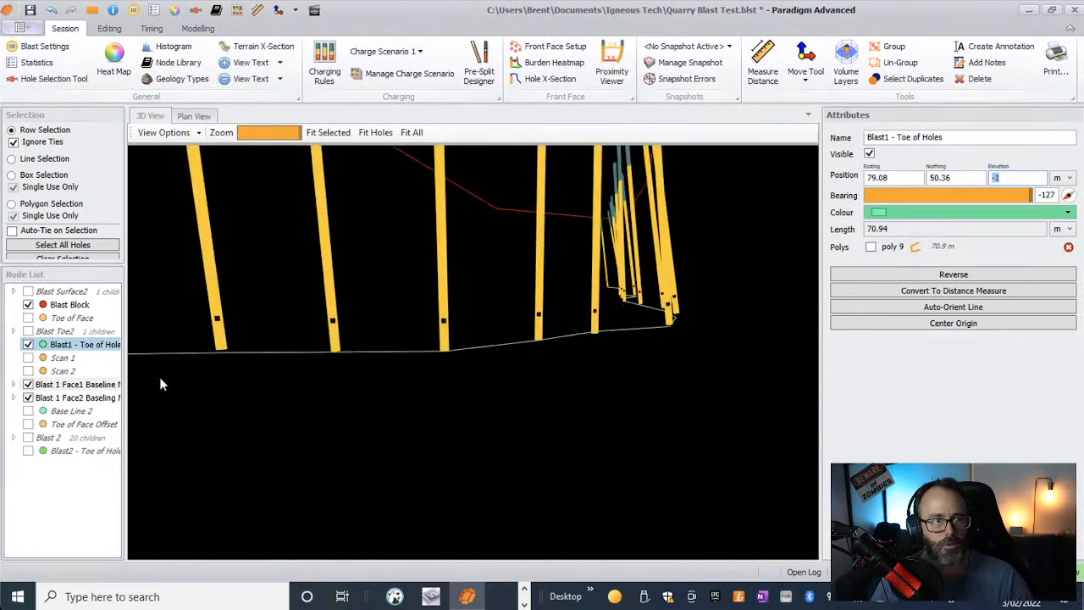
{"action": "middle_click_drag", "start_coordinate": [746, 356], "coordinate": [642, 418]}
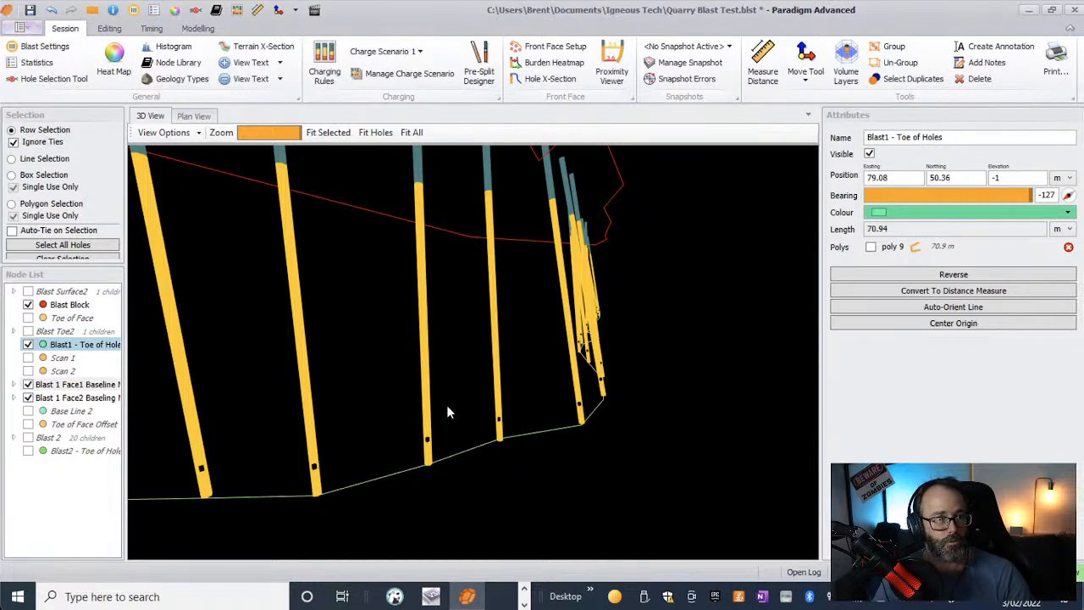
- Try offsetting the Blast1 - Toe of Holes line in the plan view, and delete the resulting offset line
{"action": "left_click", "coordinate": [193, 119]}
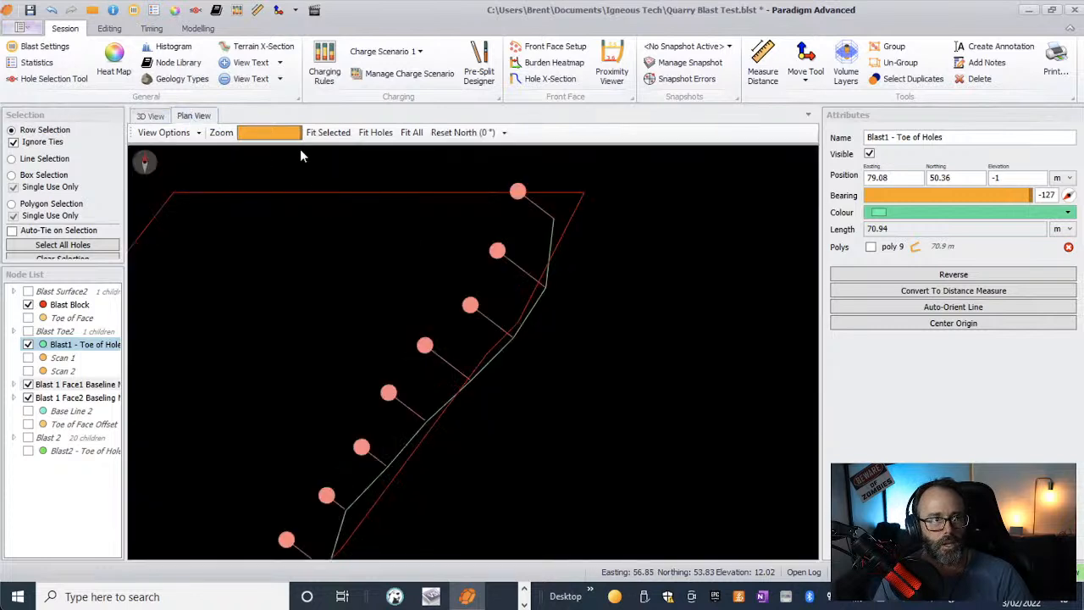
{"action": "left_click", "coordinate": [375, 132]}
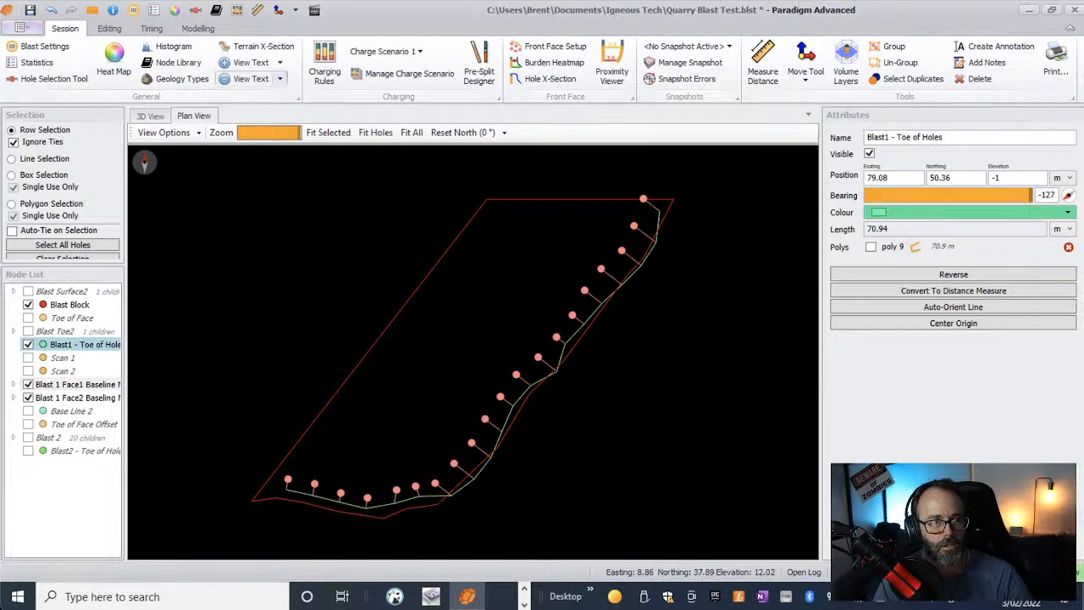
{"action": "left_click", "coordinate": [109, 29]}
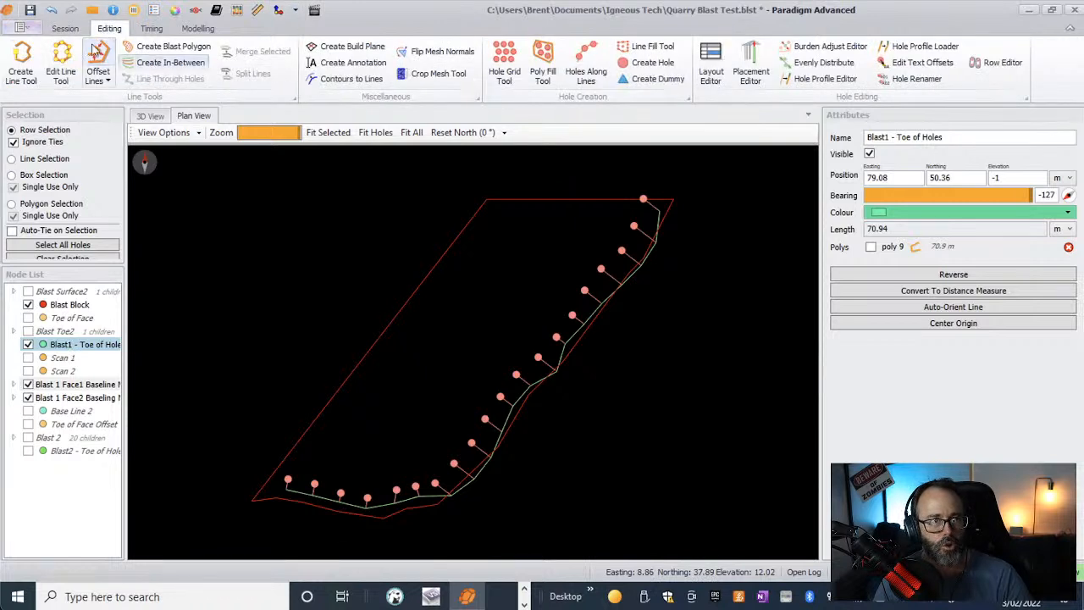
{"action": "left_click", "coordinate": [98, 65]}
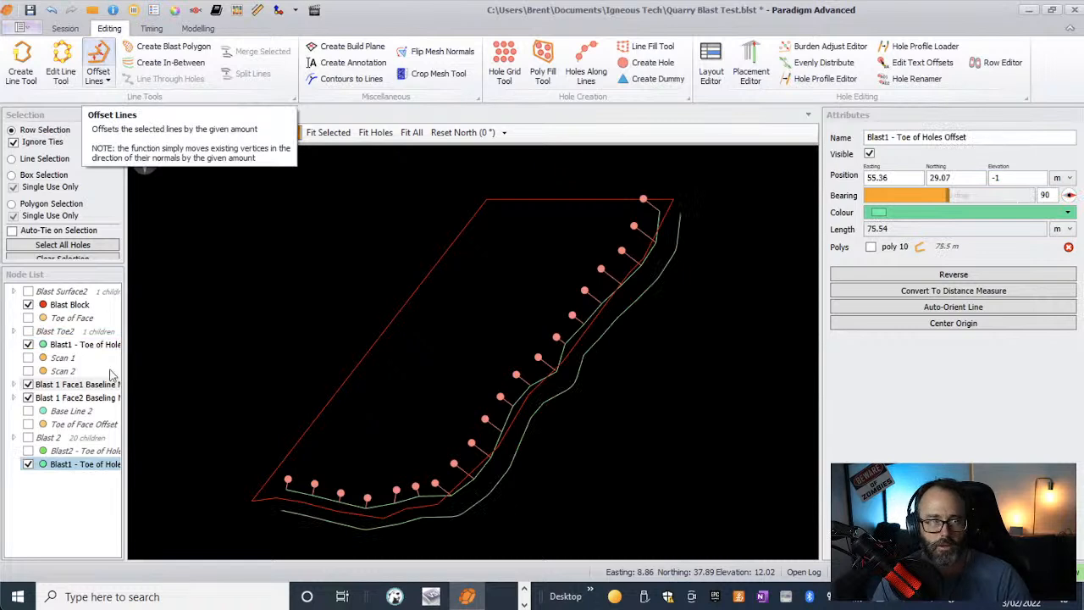
{"action": "right_click", "coordinate": [88, 465]}
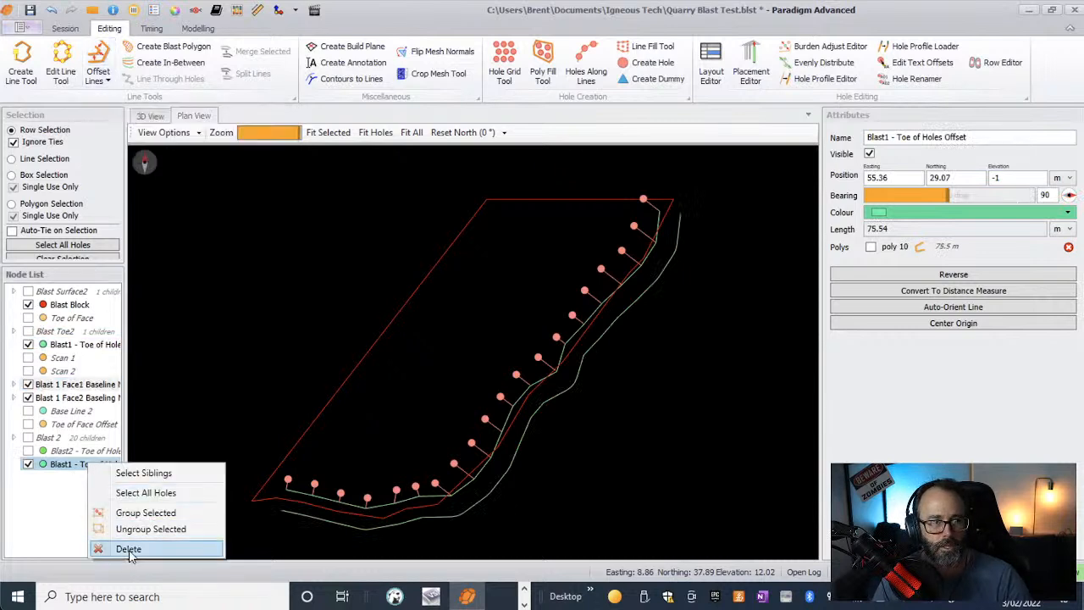
{"action": "left_click", "coordinate": [128, 549]}
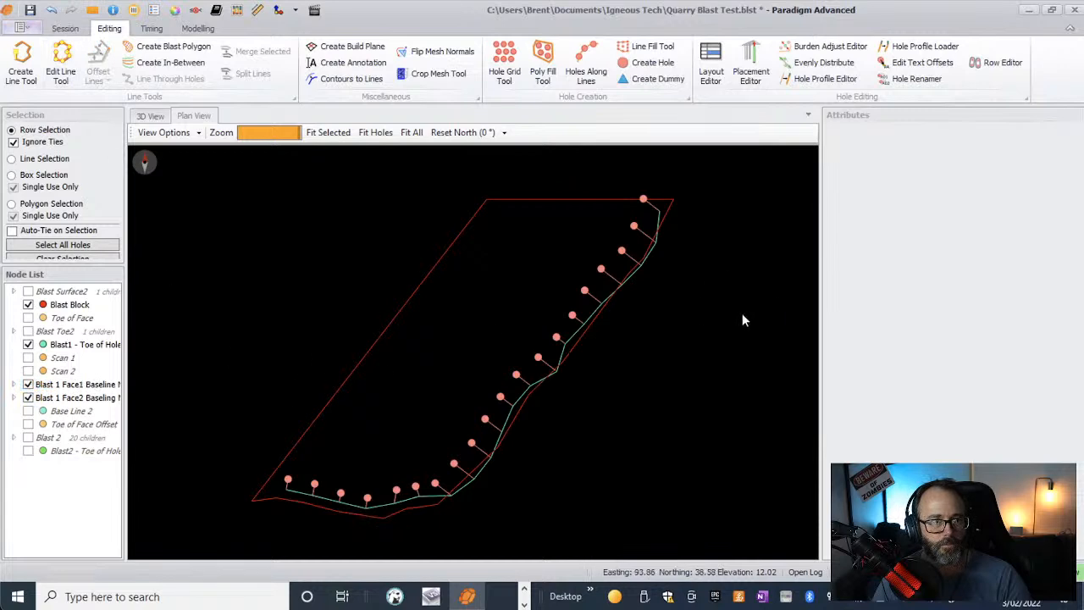
- Enable Reverse Offset for the Blast1 - Toe of Holes line, and delete the trial offset line it produces
{"action": "left_click", "coordinate": [63, 348]}
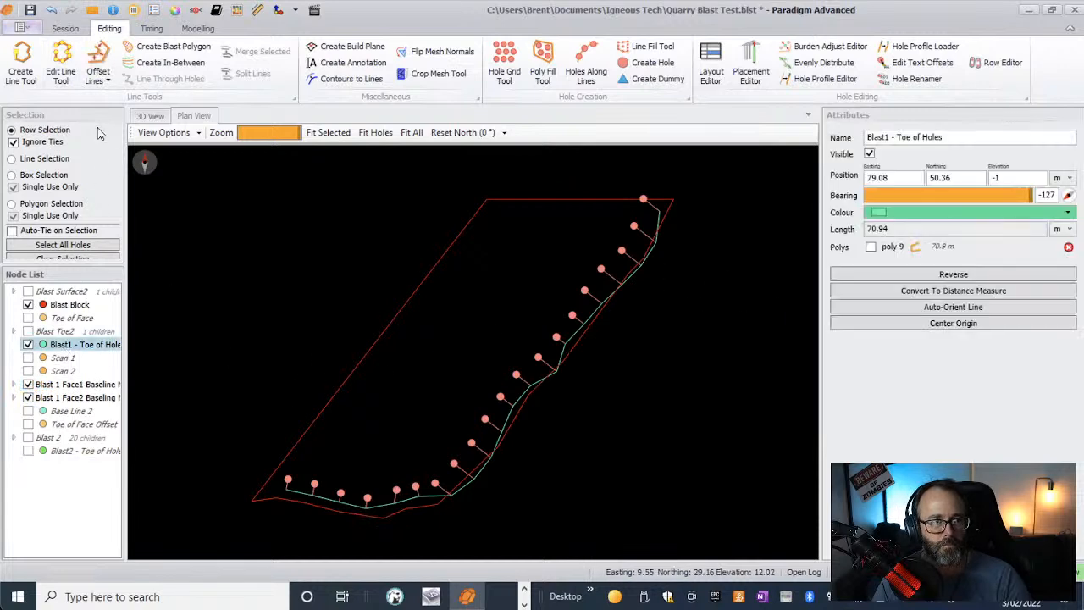
{"action": "left_click", "coordinate": [107, 80]}
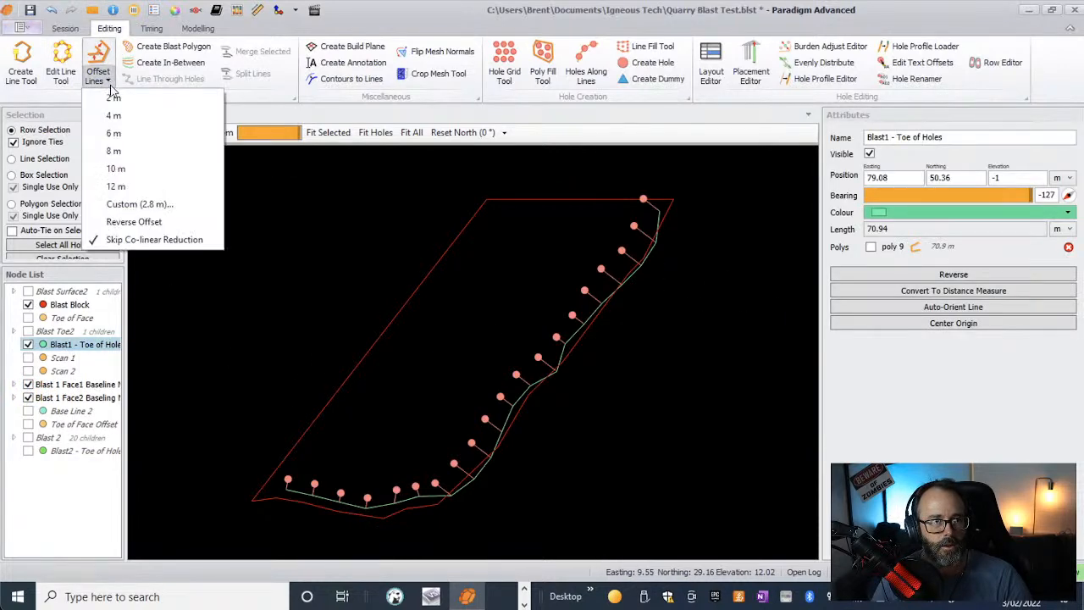
{"action": "left_click", "coordinate": [134, 224]}
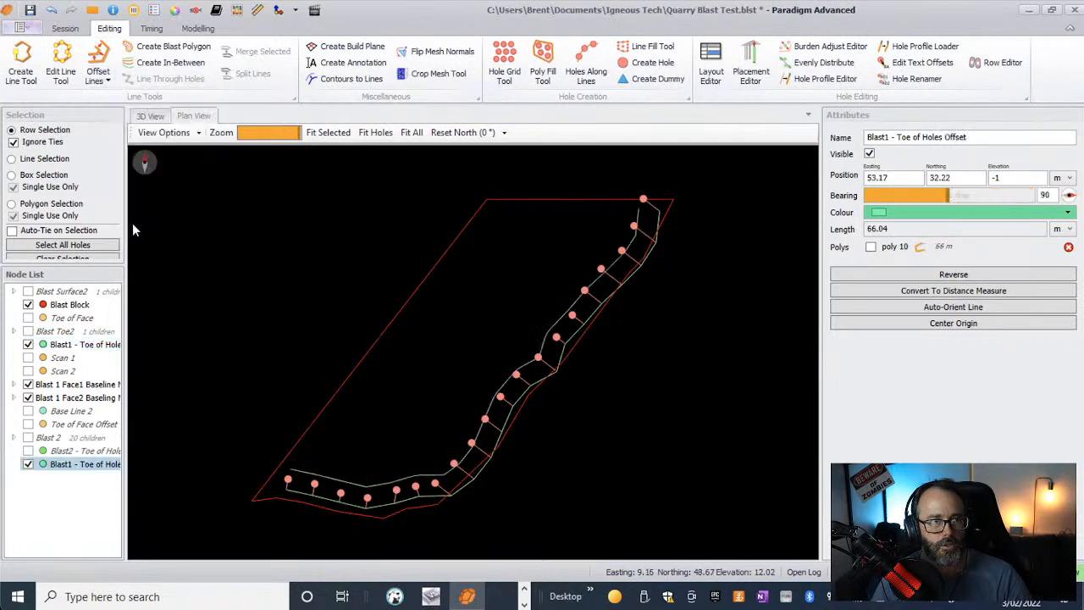
{"action": "left_click", "coordinate": [108, 83]}
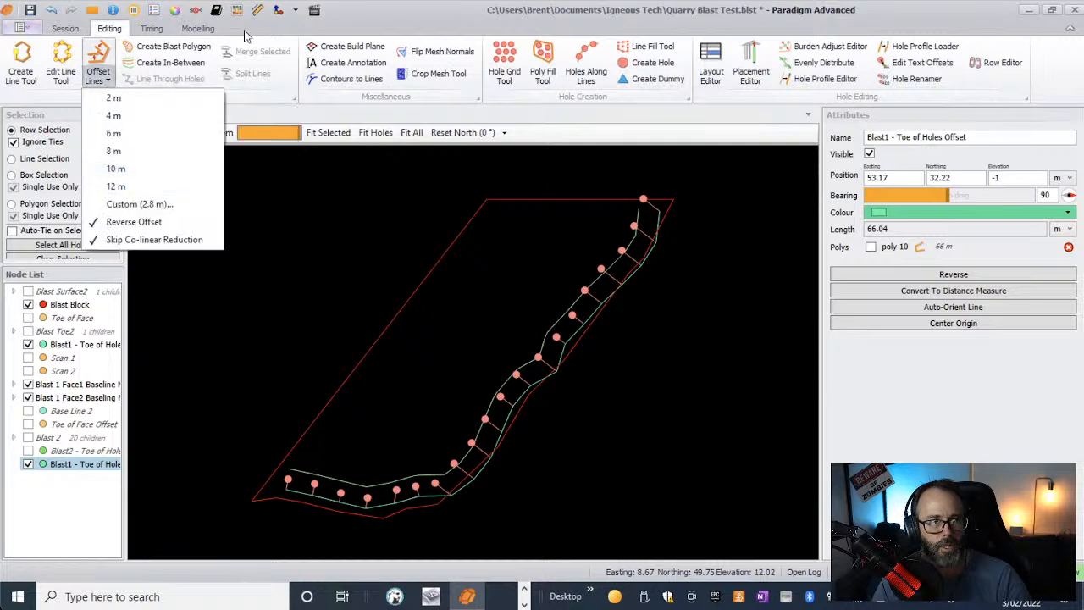
{"action": "left_click", "coordinate": [374, 25]}
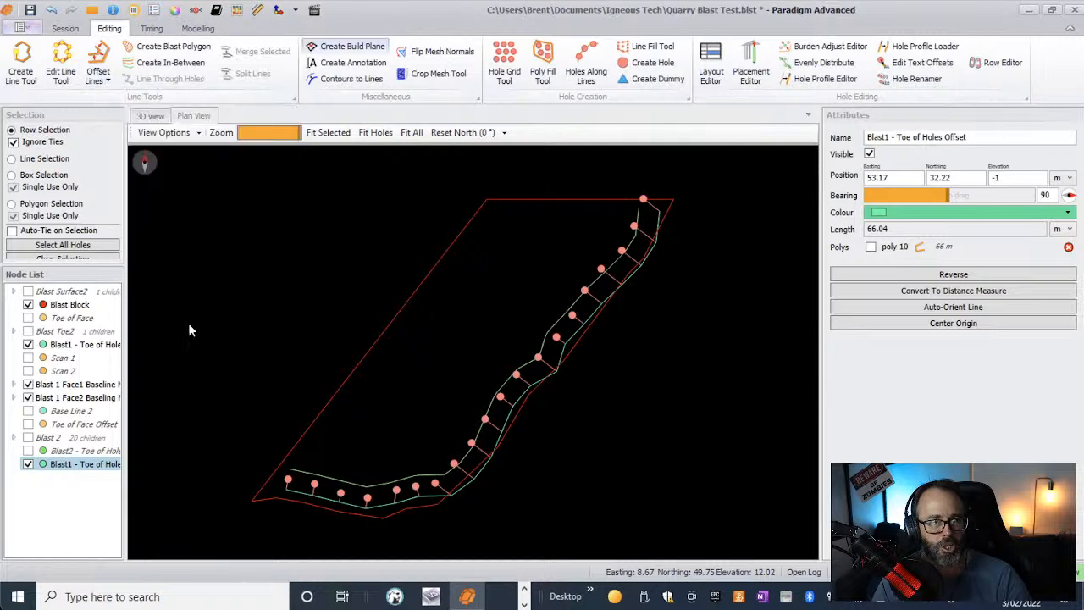
{"action": "right_click", "coordinate": [68, 467]}
{"action": "left_click", "coordinate": [105, 552]}
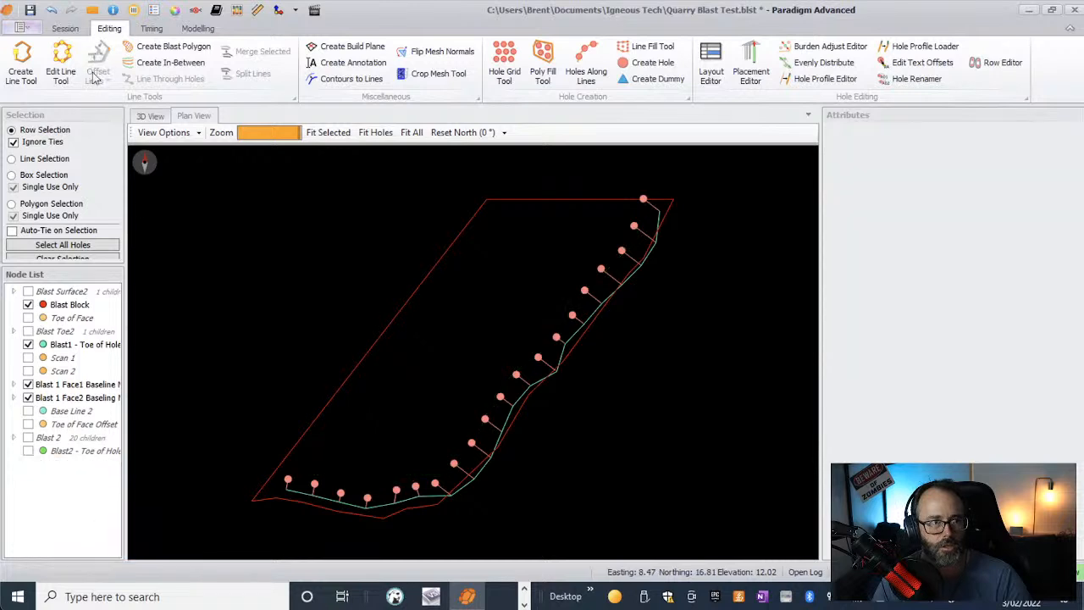
- Offset the Blast1 - Toe of Holes line by a custom 3 m with Reverse Offset kept on
{"action": "left_click", "coordinate": [58, 345]}
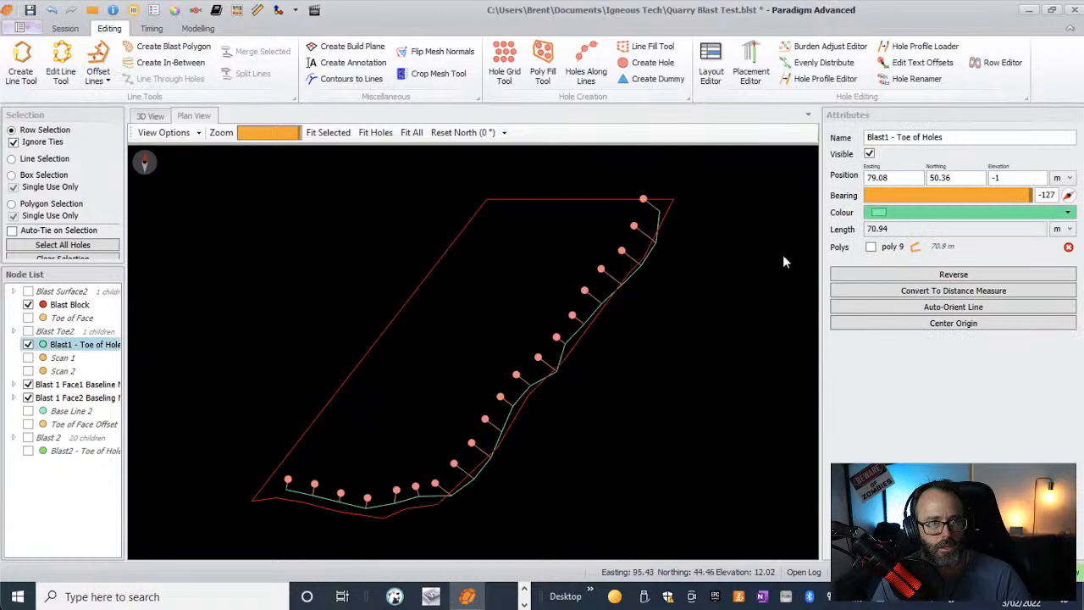
{"action": "left_click", "coordinate": [97, 72]}
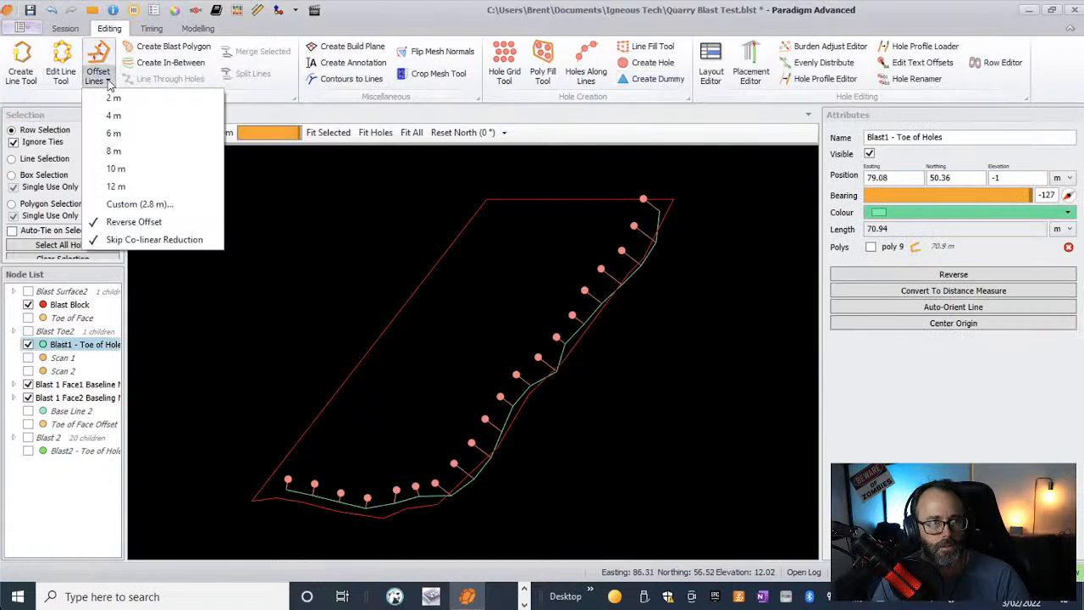
{"action": "left_click", "coordinate": [134, 205]}
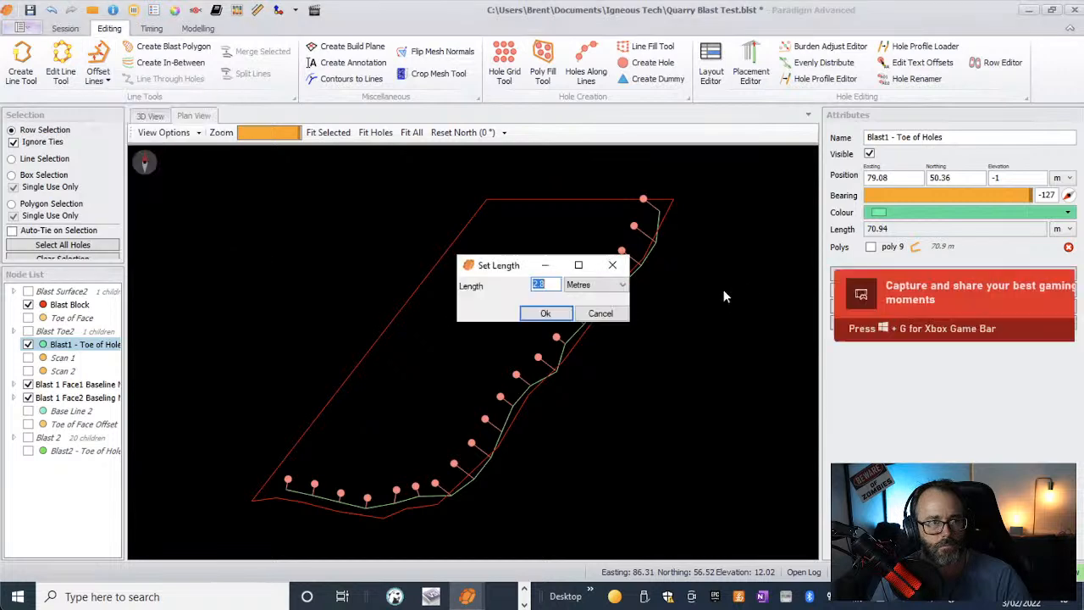
{"action": "type", "text": "3"}
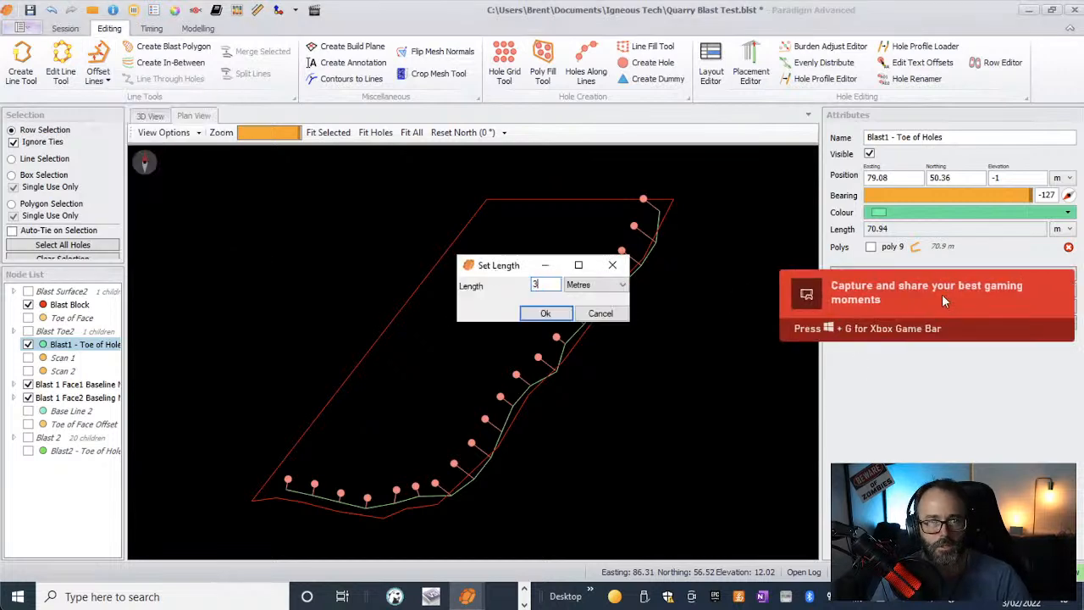
{"action": "left_click", "coordinate": [546, 313]}
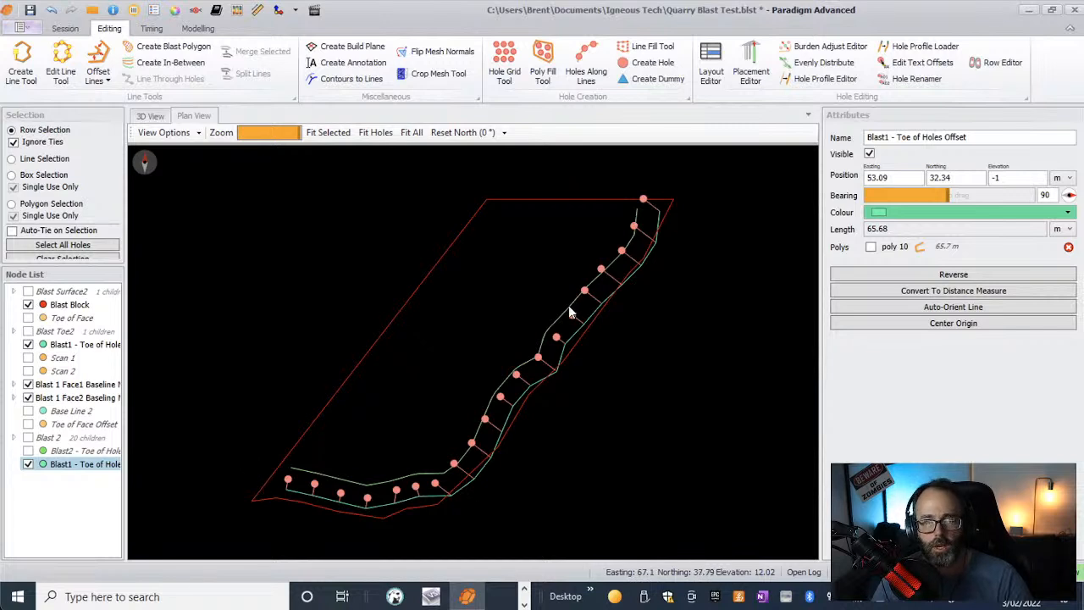
{"action": "left_click", "coordinate": [571, 314]}
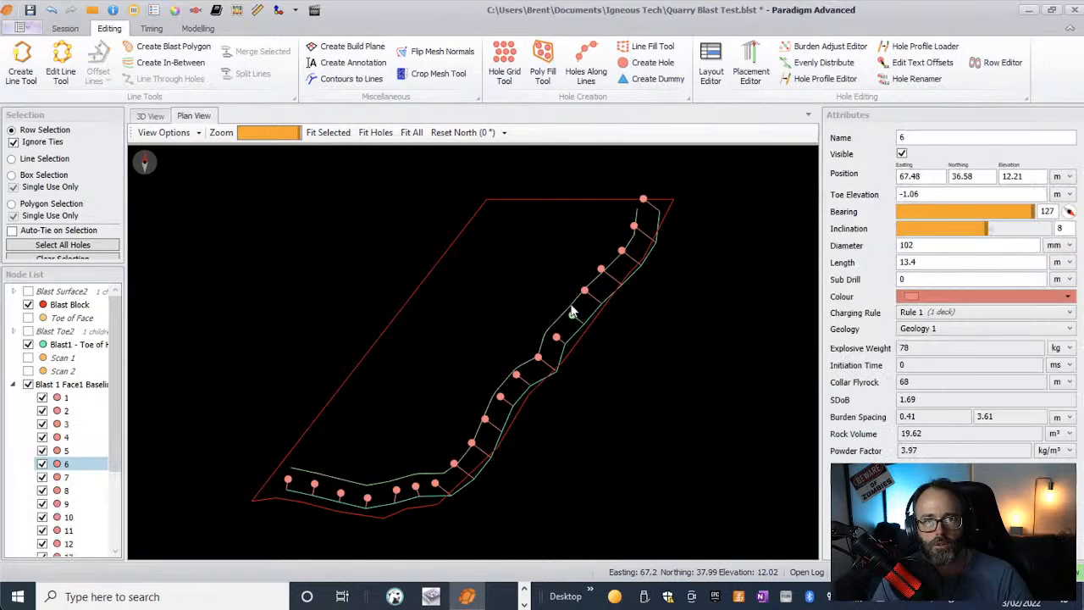
{"action": "left_click", "coordinate": [623, 394]}
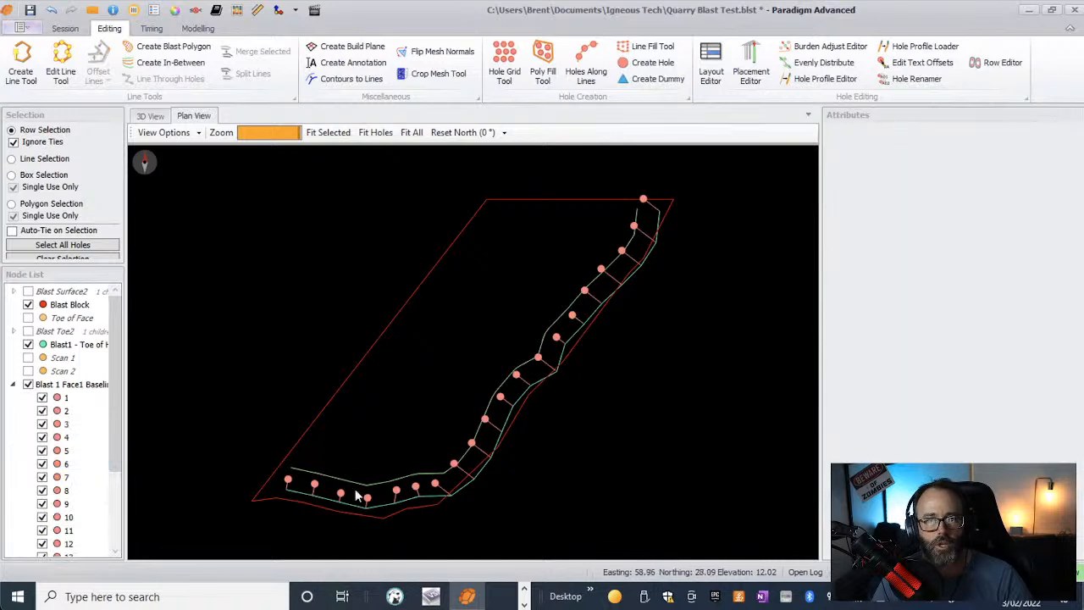
- Rename the 3 m offset line as "Blast1 - Toe of second row"
{"action": "scroll", "coordinate": [116, 415], "scroll_direction": "down", "scroll_amount": 3}
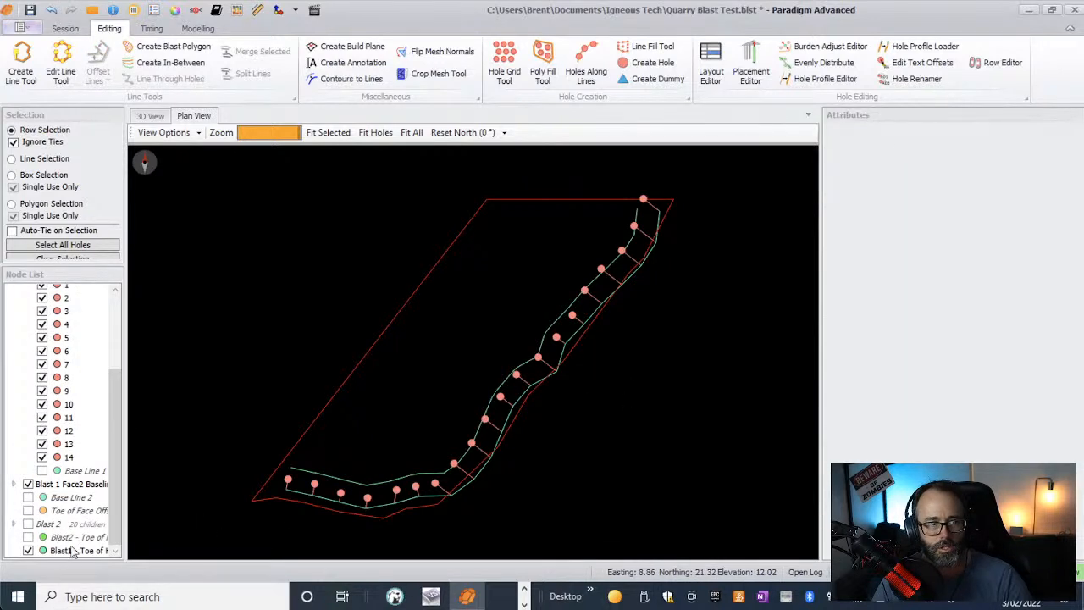
{"action": "left_click", "coordinate": [76, 553]}
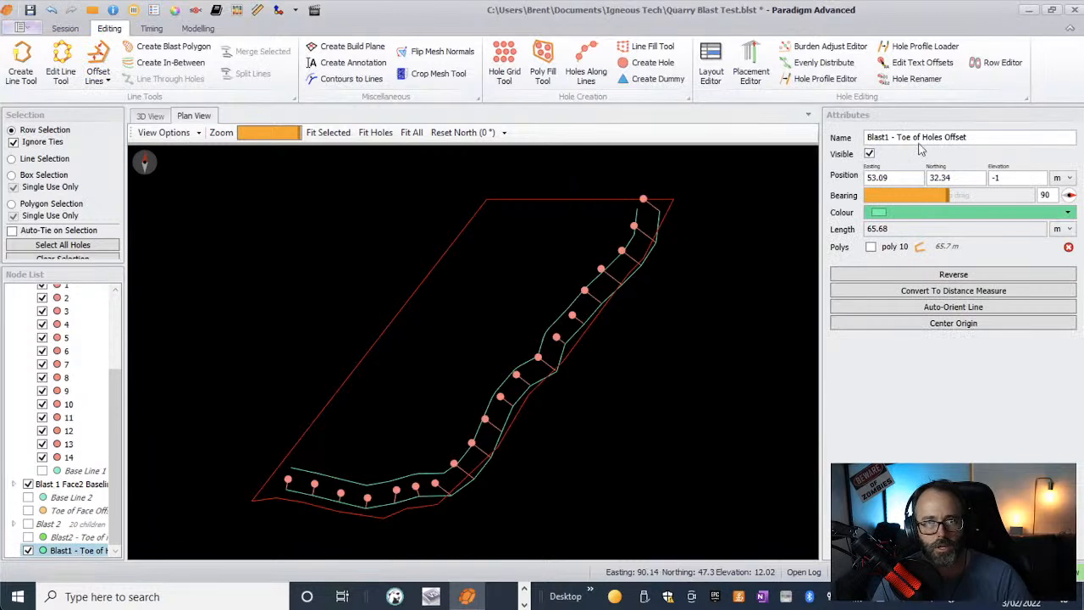
{"action": "left_click_drag", "start_coordinate": [986, 136], "coordinate": [897, 137]}
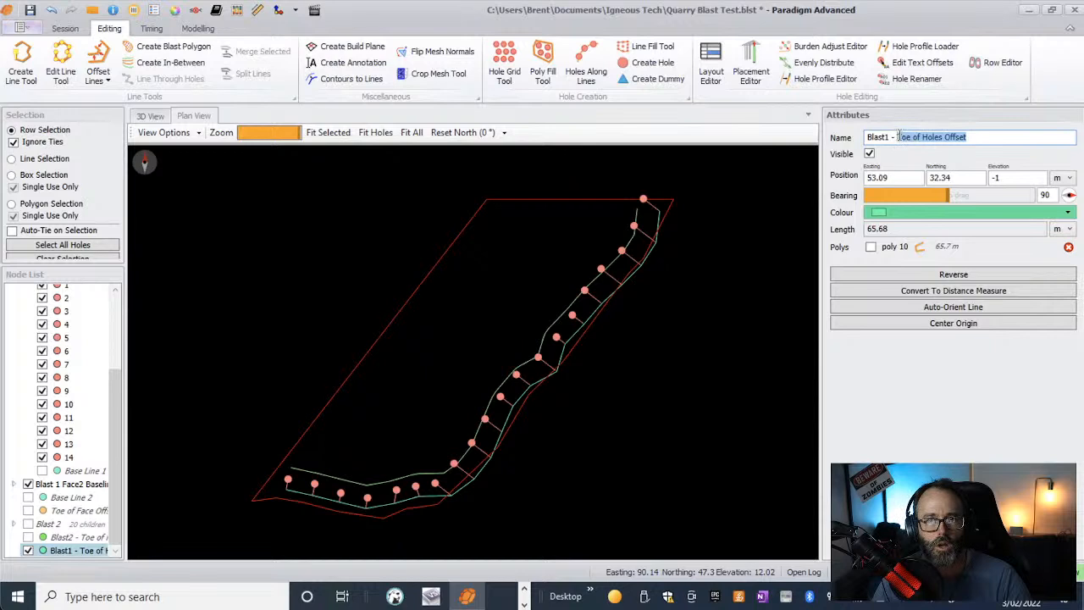
{"action": "type", "text": "at"}
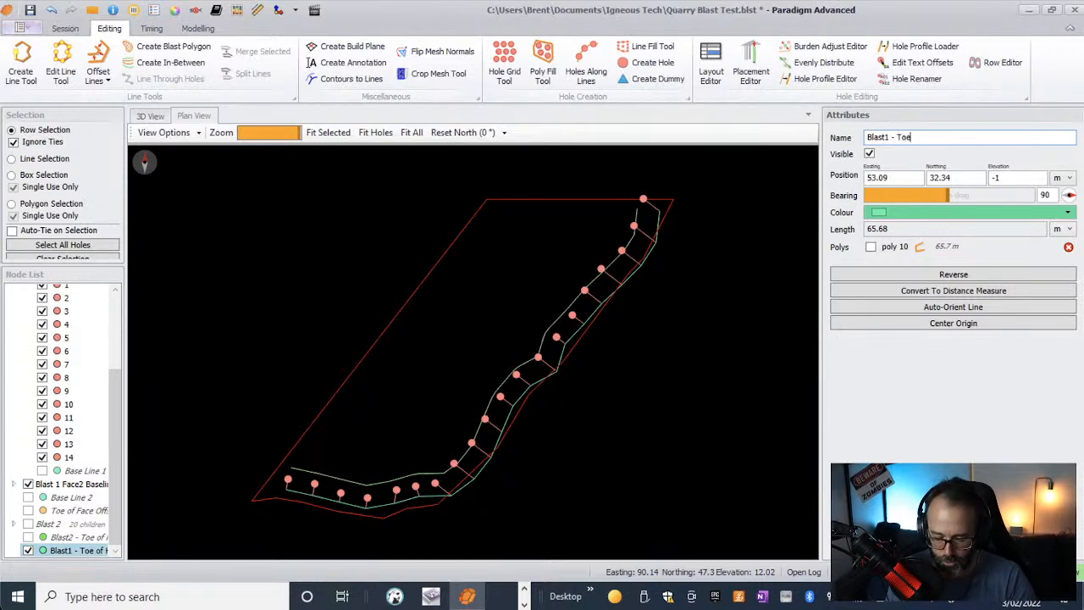
{"action": "key", "text": "BackSpace"}
{"action": "key", "text": "BackSpace"}
{"action": "key", "text": "BackSpace"}
{"action": "type", "text": "edo"}
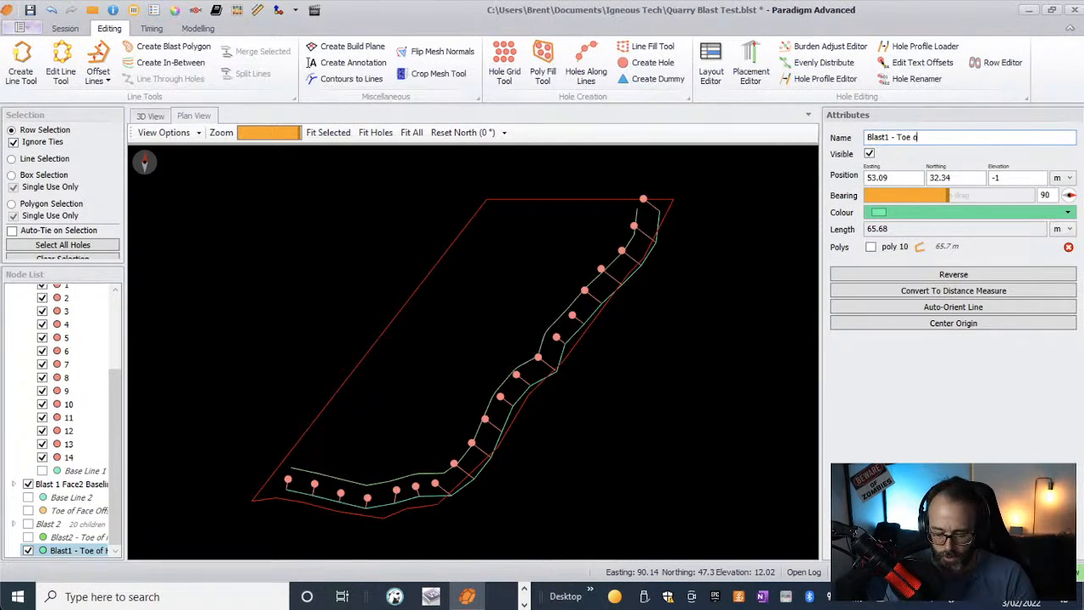
{"action": "type", "text": "f second"}
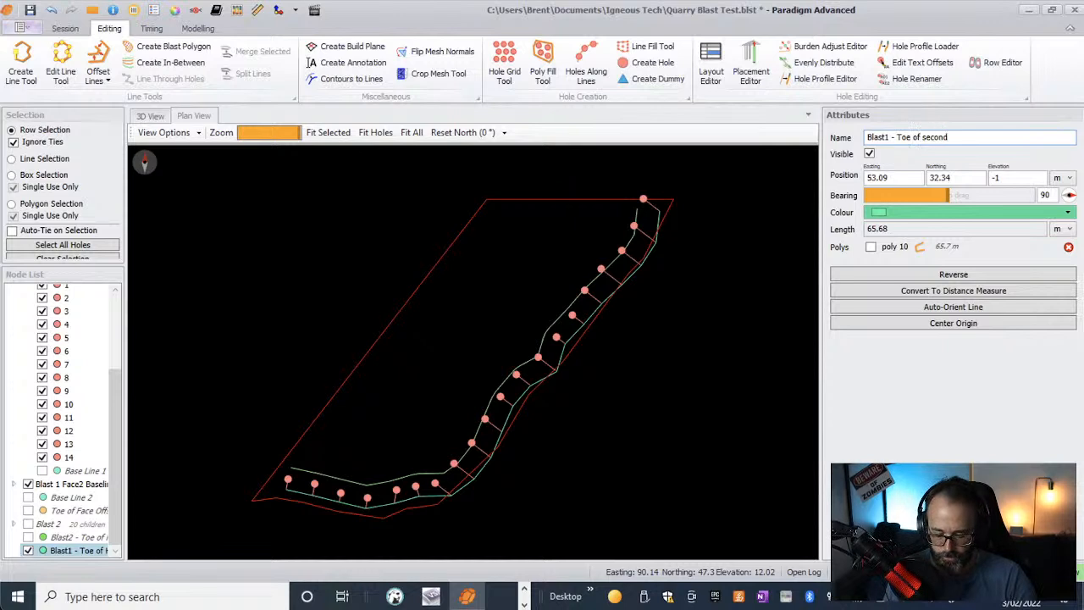
{"action": "type", "text": " row"}
{"action": "key", "text": "Return"}
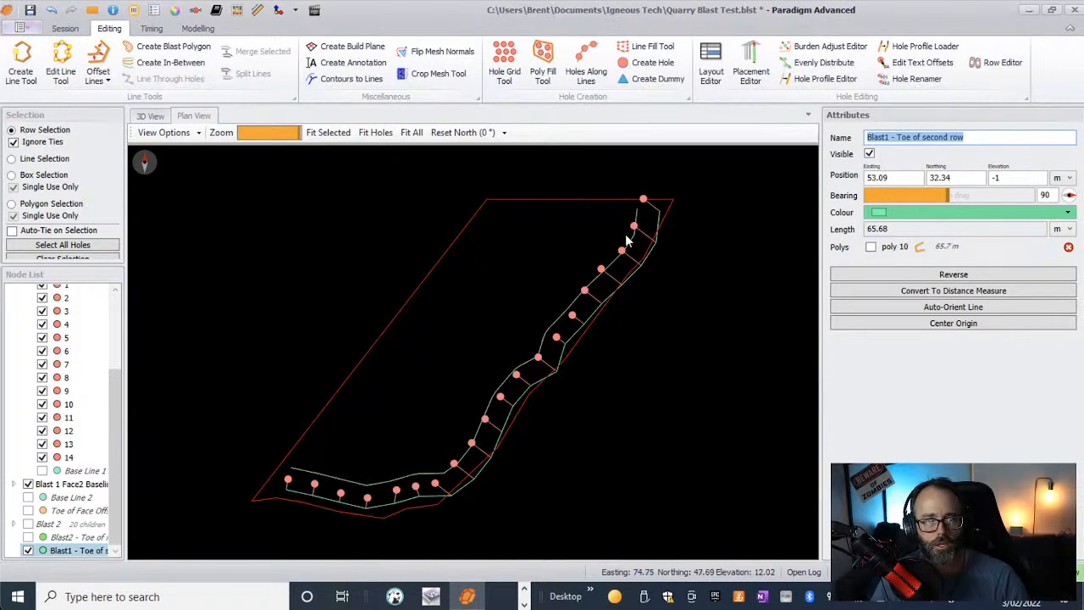
- In the Excel Blast Holes Crest to Toe offsets sheet, choose a different hole angle for the 12 m bench
{"action": "scroll", "coordinate": [627, 228], "scroll_direction": "up", "scroll_amount": 4}
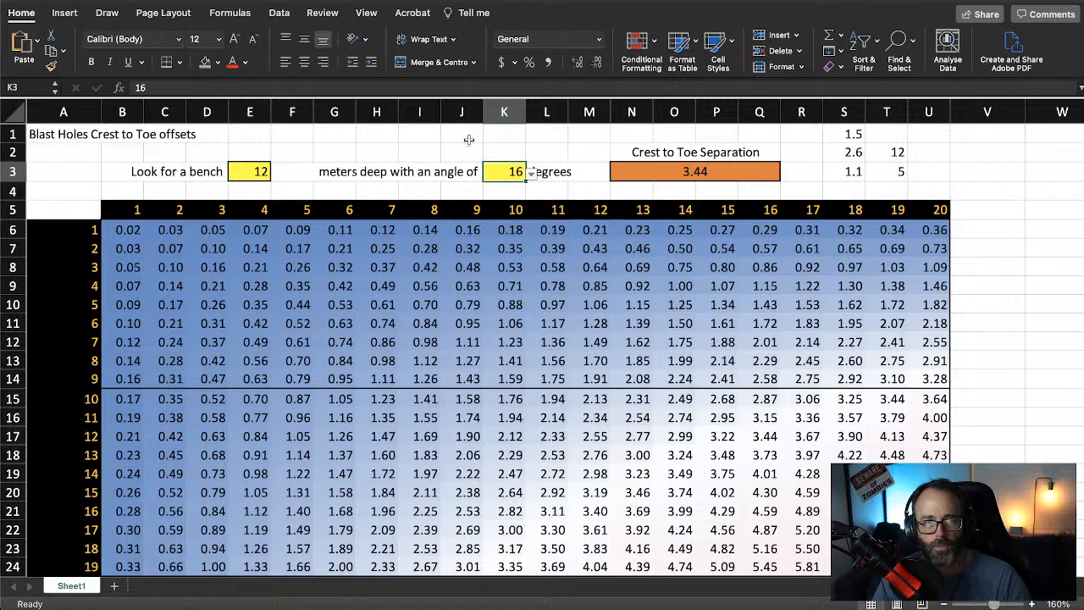
{"action": "left_click", "coordinate": [532, 172]}
{"action": "left_click", "coordinate": [494, 244]}
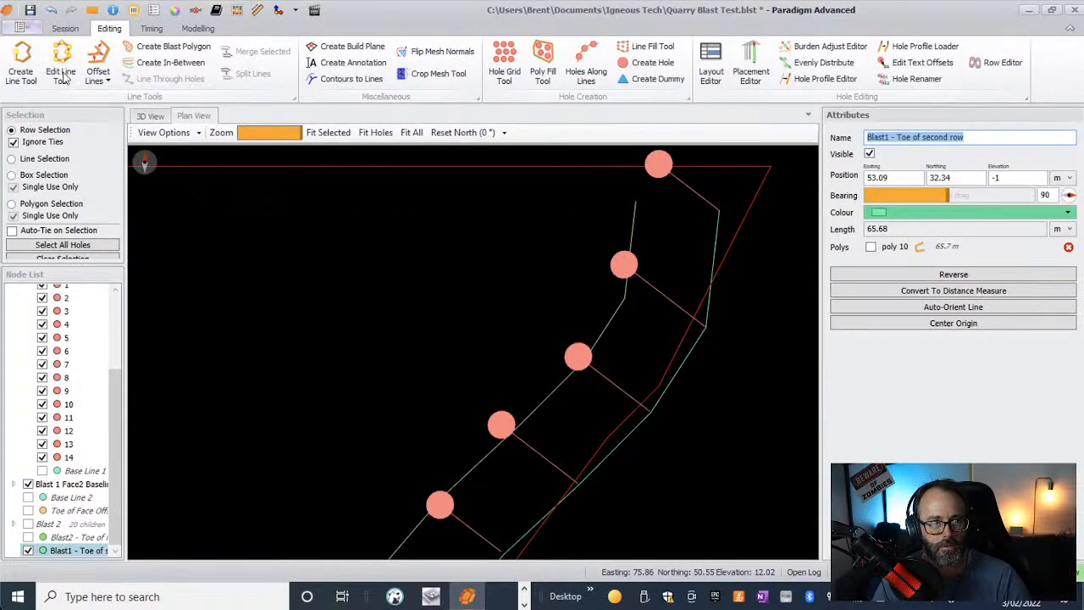
- In Paradigm Advanced, offset the Blast1 - Toe of second row line by a custom 1.1 m
{"action": "left_click", "coordinate": [67, 552]}
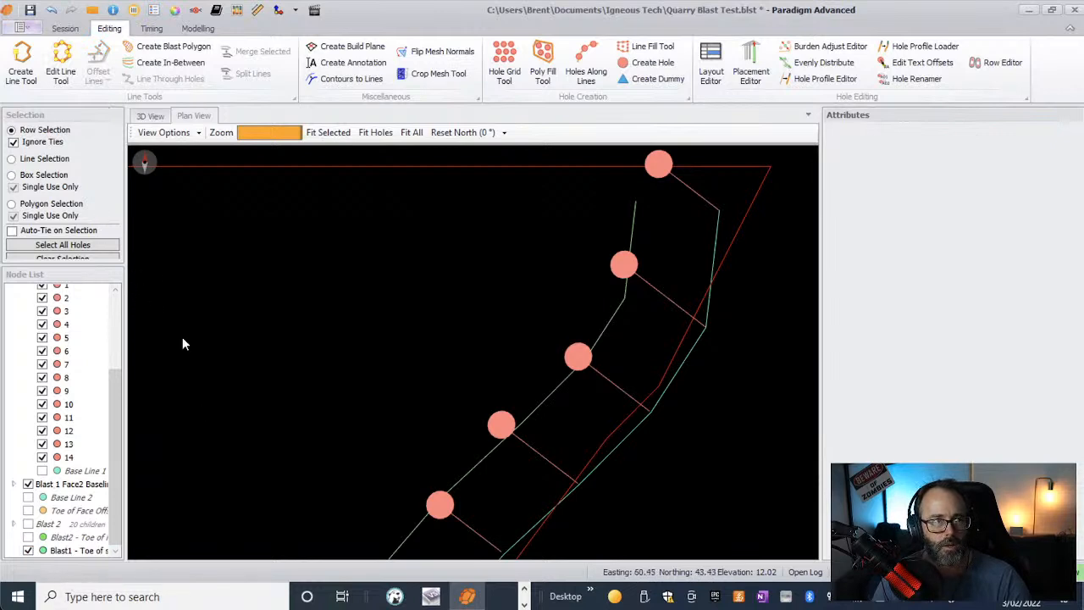
{"action": "left_click", "coordinate": [71, 551]}
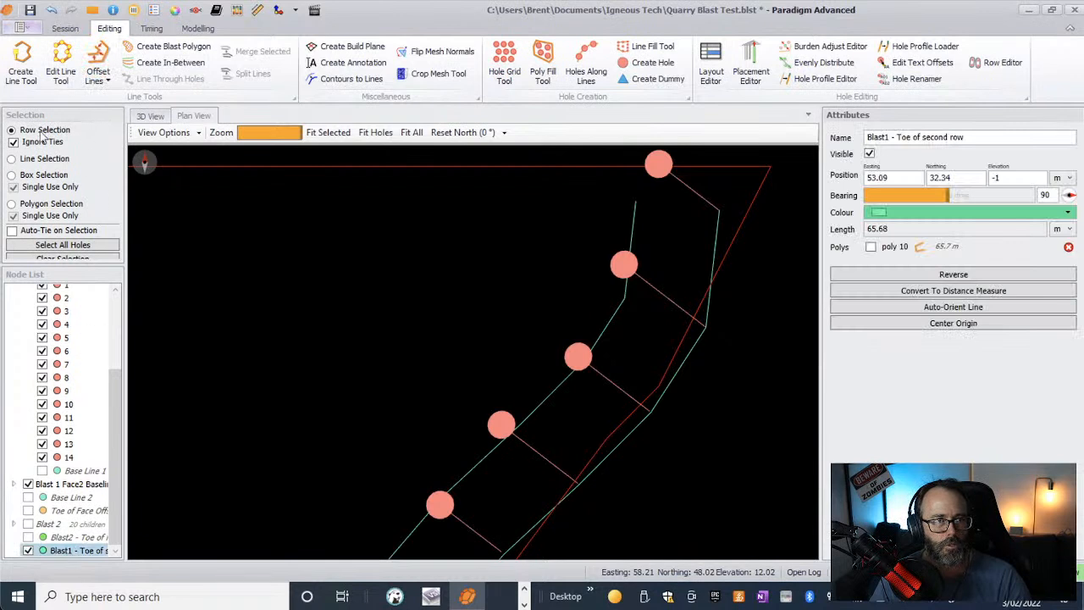
{"action": "left_click", "coordinate": [97, 71]}
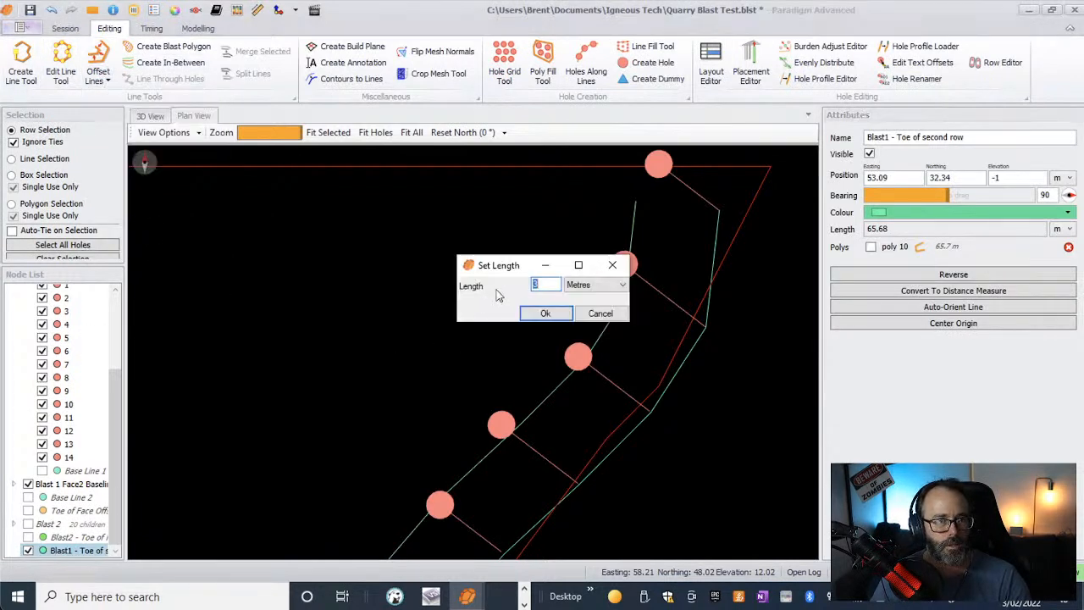
{"action": "type", "text": "1.1"}
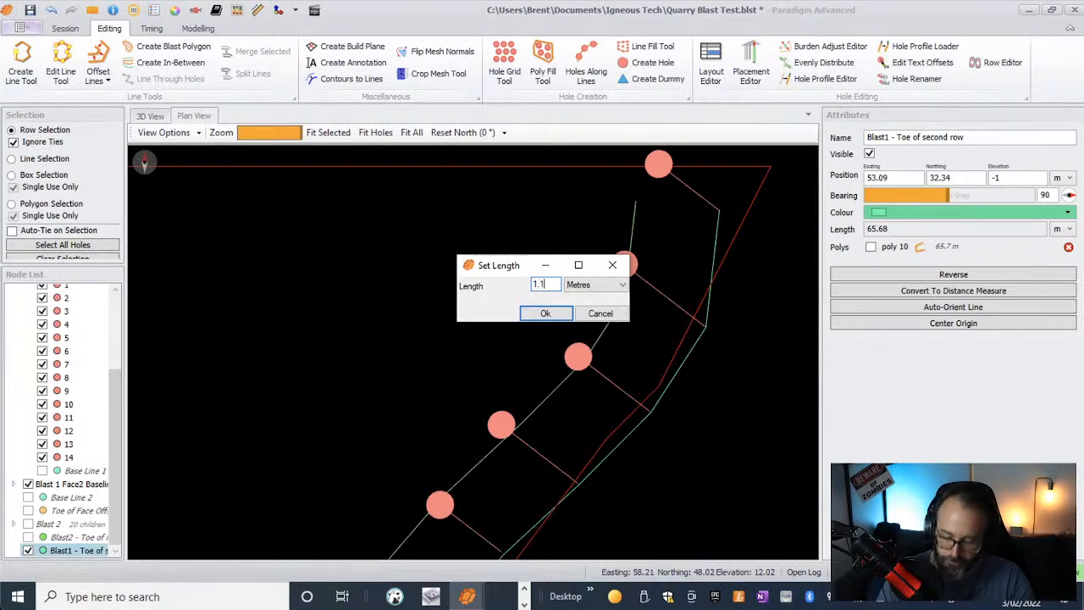
{"action": "key", "text": "Return"}
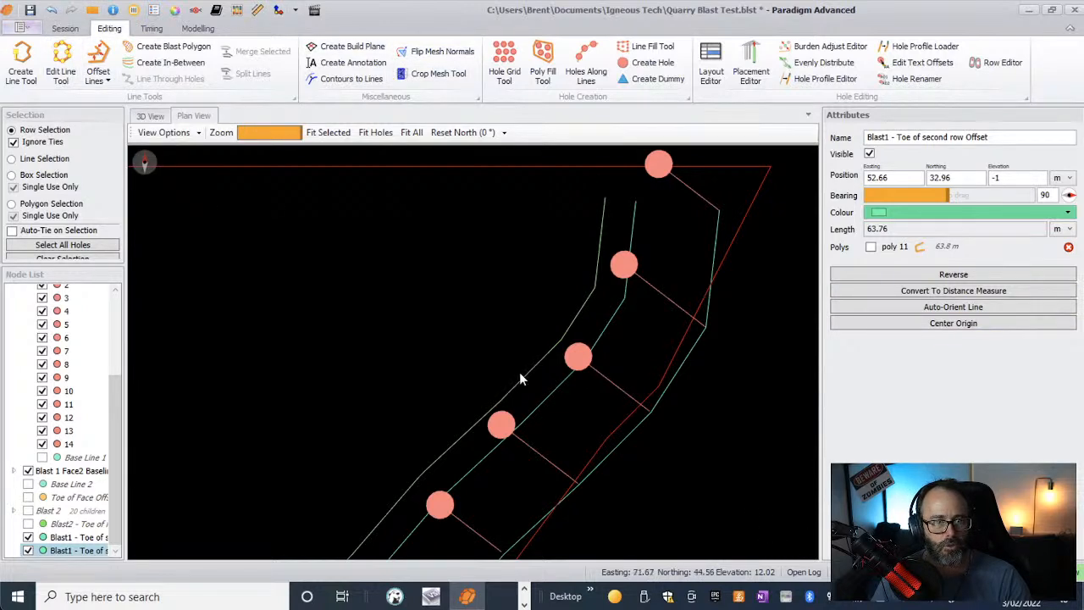
- Extend the upper end of the 1.1 m offset line to the blast block's upper boundary with the Edit Line Tool
{"action": "scroll", "coordinate": [520, 374], "scroll_direction": "down", "scroll_amount": 2}
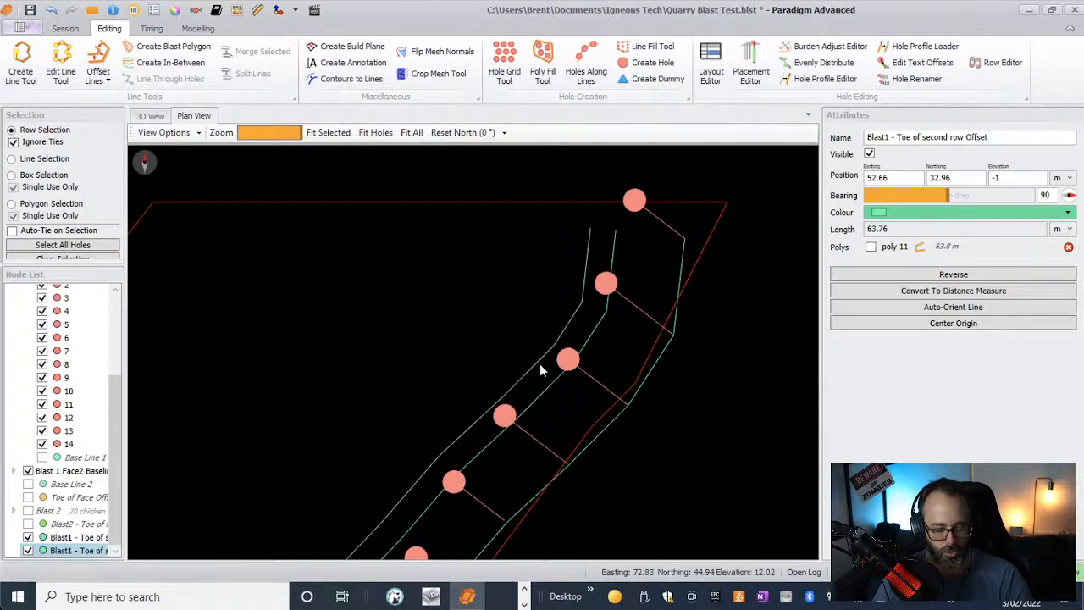
{"action": "scroll", "coordinate": [540, 364], "scroll_direction": "down", "scroll_amount": 3}
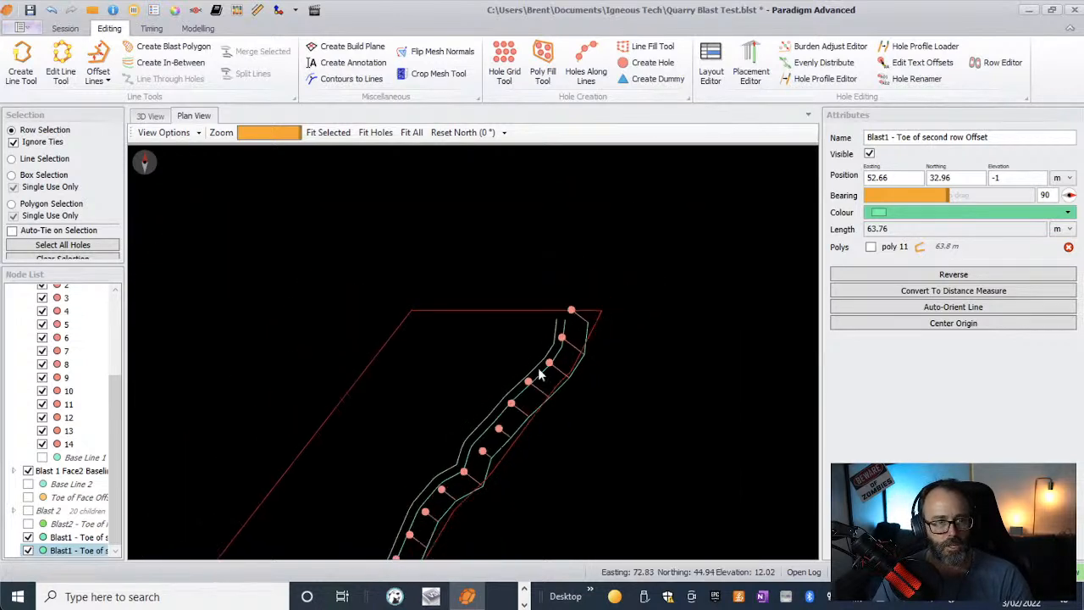
{"action": "scroll", "coordinate": [443, 466], "scroll_direction": "down", "scroll_amount": 2}
{"action": "scroll", "coordinate": [409, 525], "scroll_direction": "up", "scroll_amount": 5}
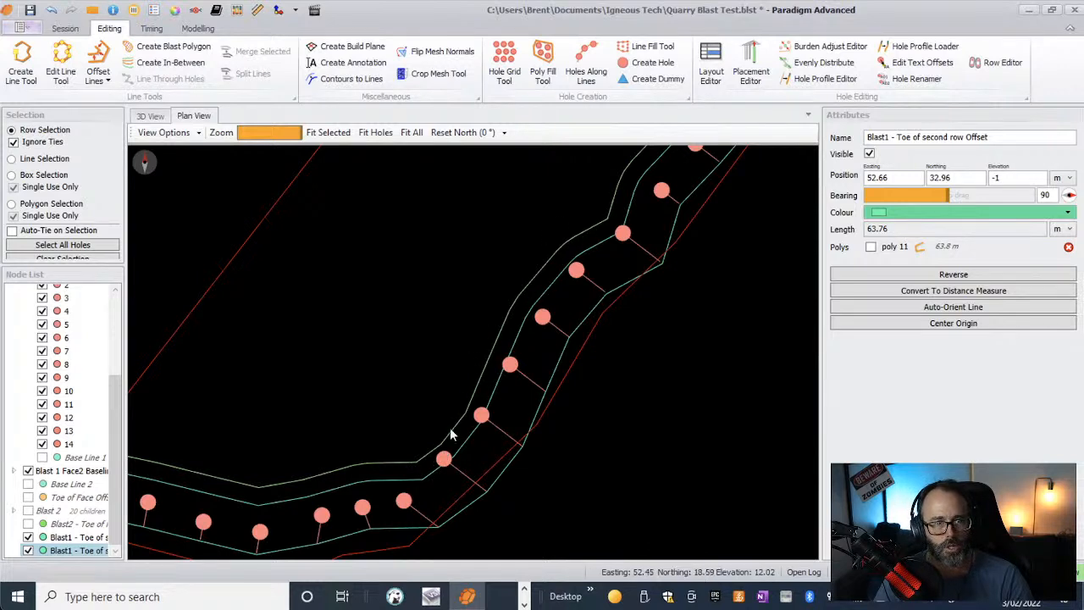
{"action": "scroll", "coordinate": [610, 410], "scroll_direction": "up", "scroll_amount": 3}
{"action": "scroll", "coordinate": [610, 410], "scroll_direction": "down", "scroll_amount": 8}
{"action": "scroll", "coordinate": [723, 202], "scroll_direction": "up", "scroll_amount": 5}
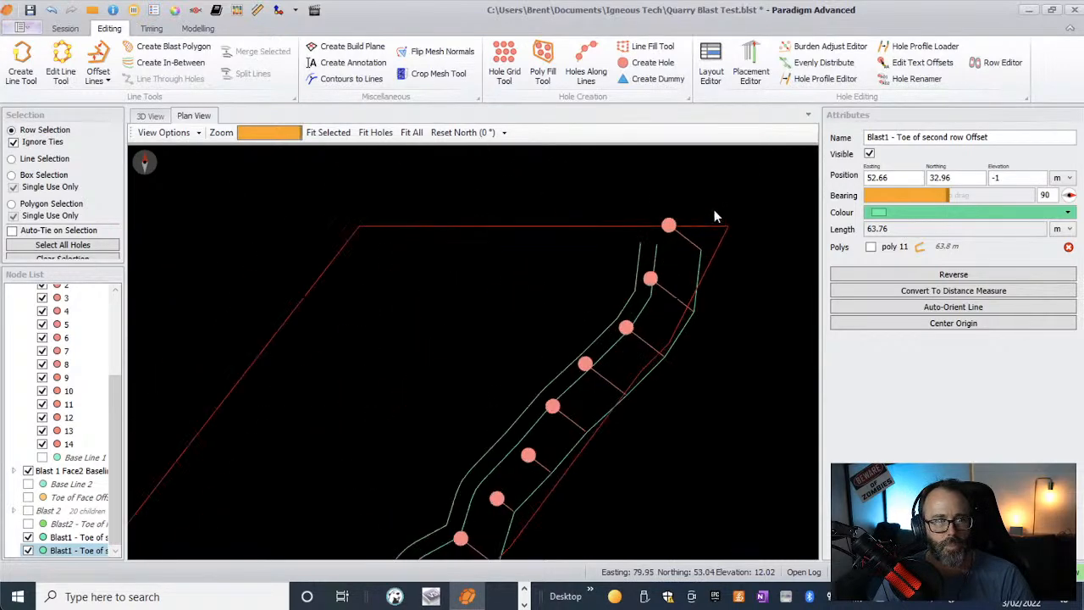
{"action": "left_click", "coordinate": [60, 64]}
{"action": "scroll", "coordinate": [691, 235], "scroll_direction": "up", "scroll_amount": 1}
{"action": "scroll", "coordinate": [691, 236], "scroll_direction": "up", "scroll_amount": 2}
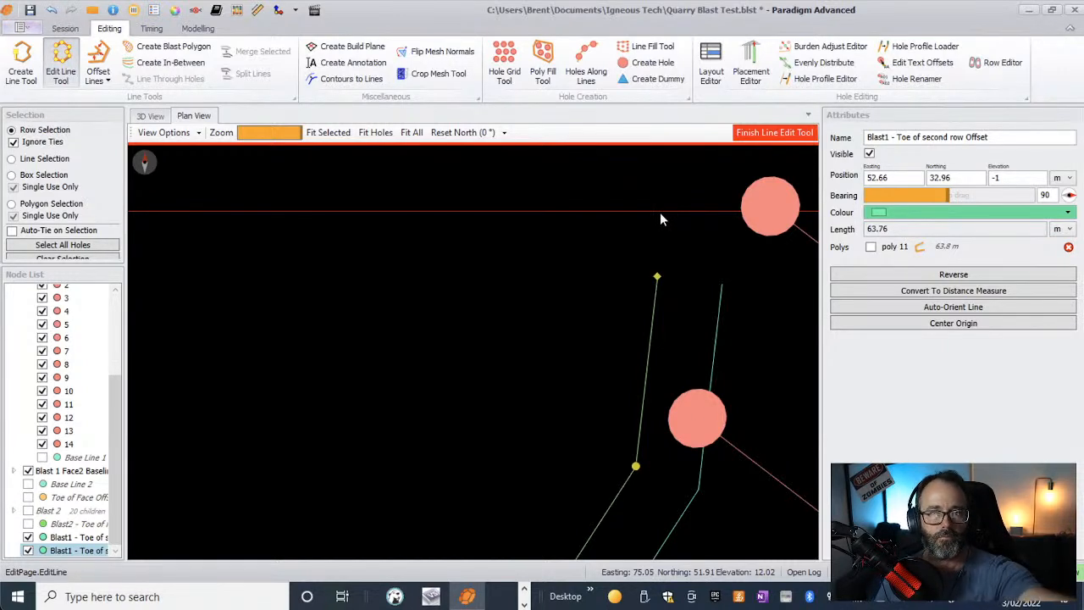
{"action": "left_click", "coordinate": [658, 278]}
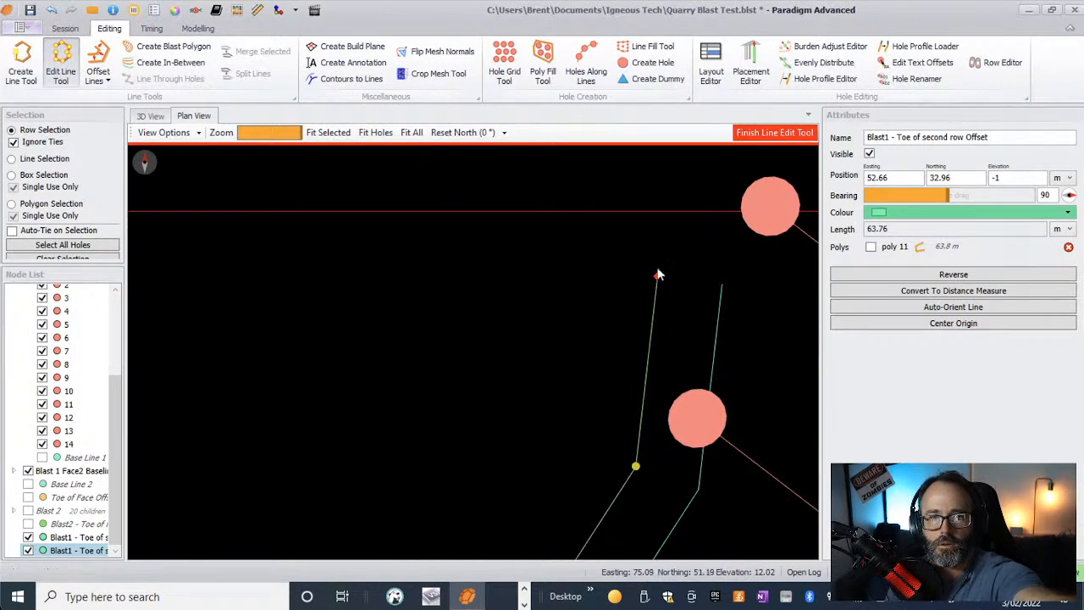
{"action": "left_click_drag", "start_coordinate": [655, 271], "coordinate": [662, 212]}
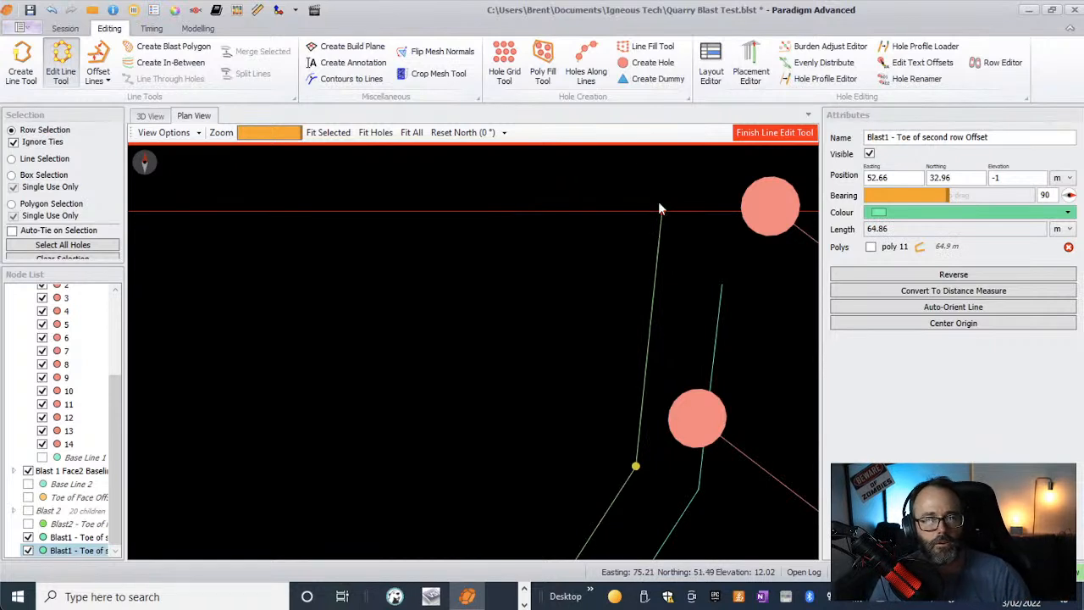
{"action": "left_click", "coordinate": [783, 133]}
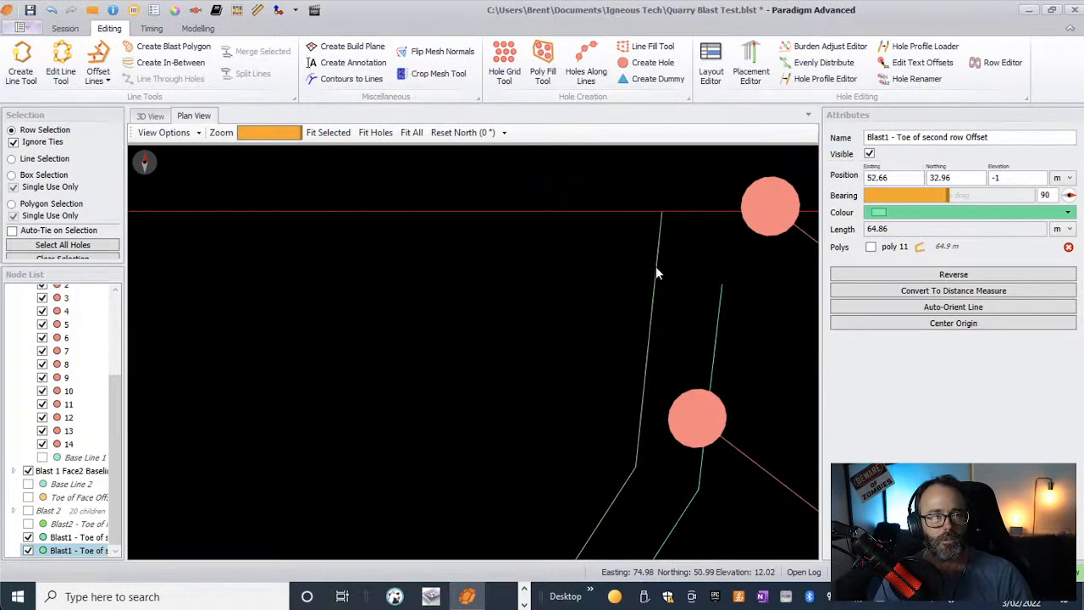
- Rename the extended line as "Blast1 - Collar position of second row Offset" and hide it
{"action": "left_click", "coordinate": [68, 552]}
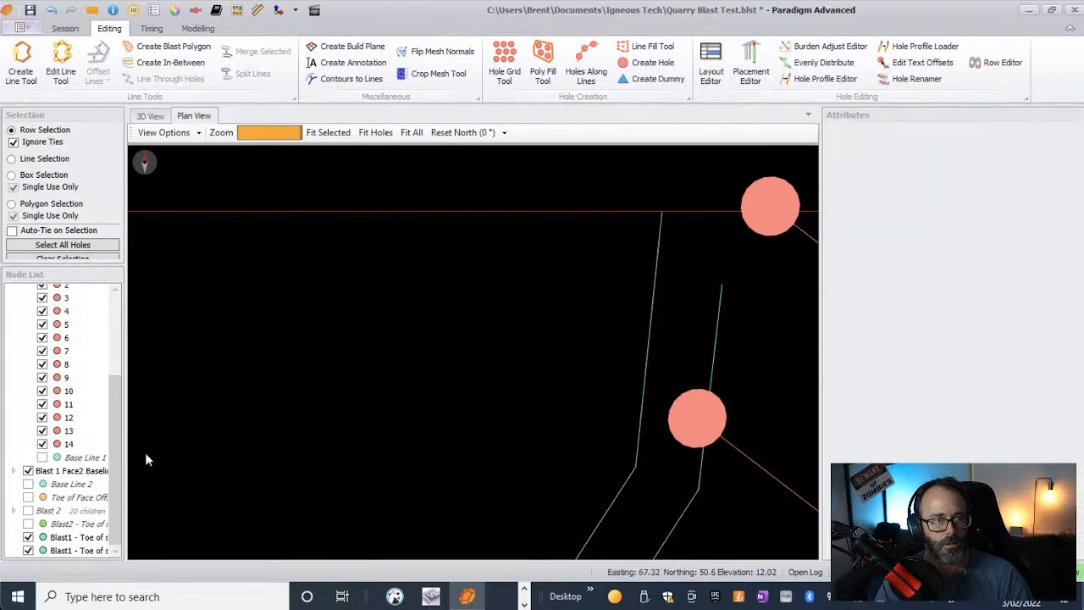
{"action": "left_click", "coordinate": [95, 551]}
{"action": "left_click_drag", "start_coordinate": [989, 137], "coordinate": [915, 134]}
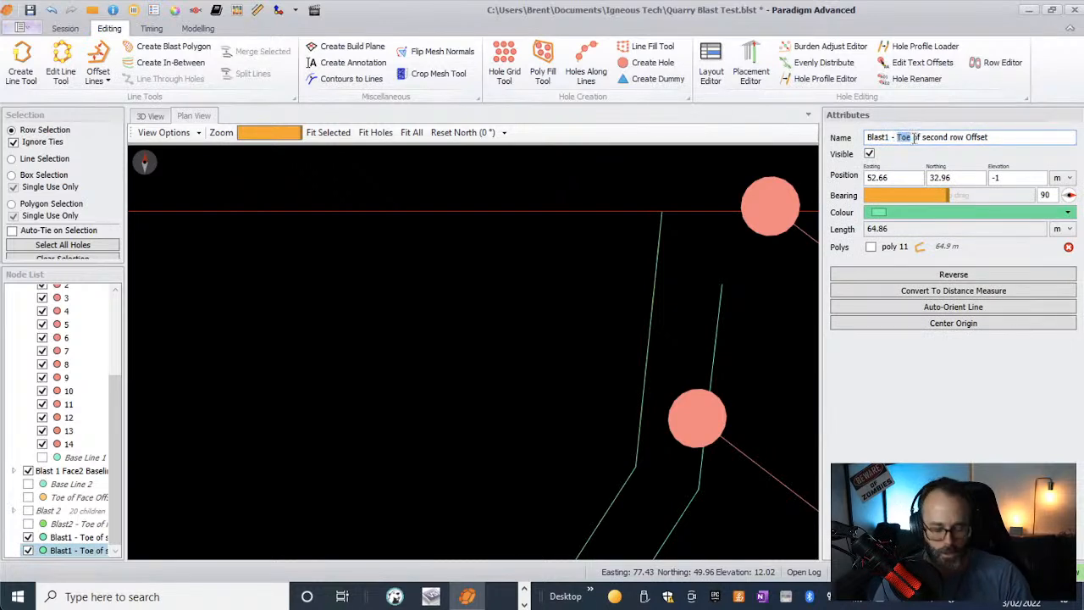
{"action": "type", "text": "C"}
{"action": "type", "text": "ollar"}
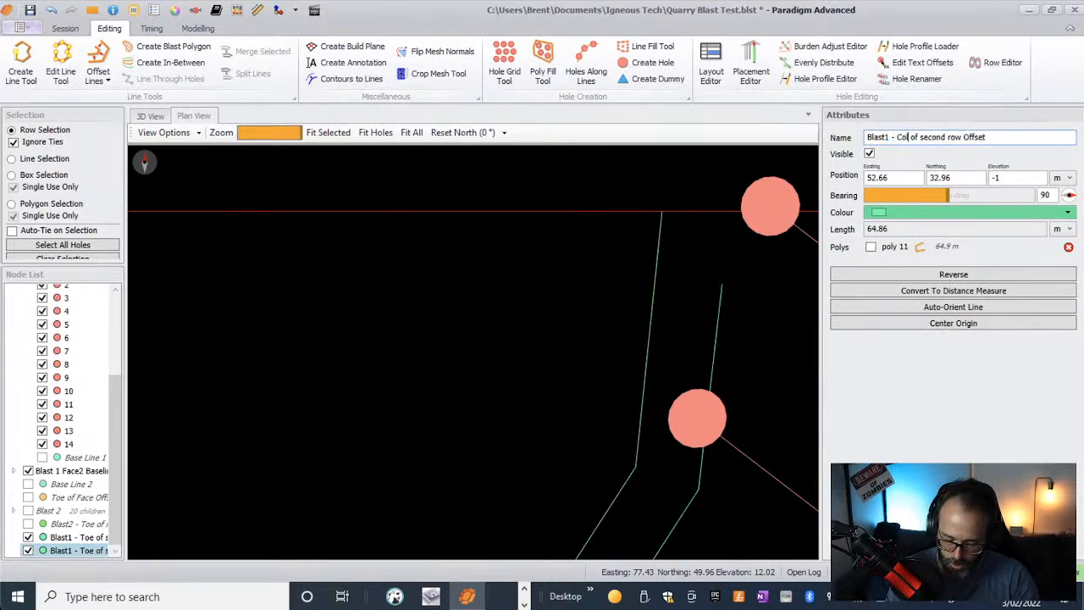
{"action": "type", "text": " positio"}
{"action": "key", "text": "BackSpace"}
{"action": "key", "text": "BackSpace"}
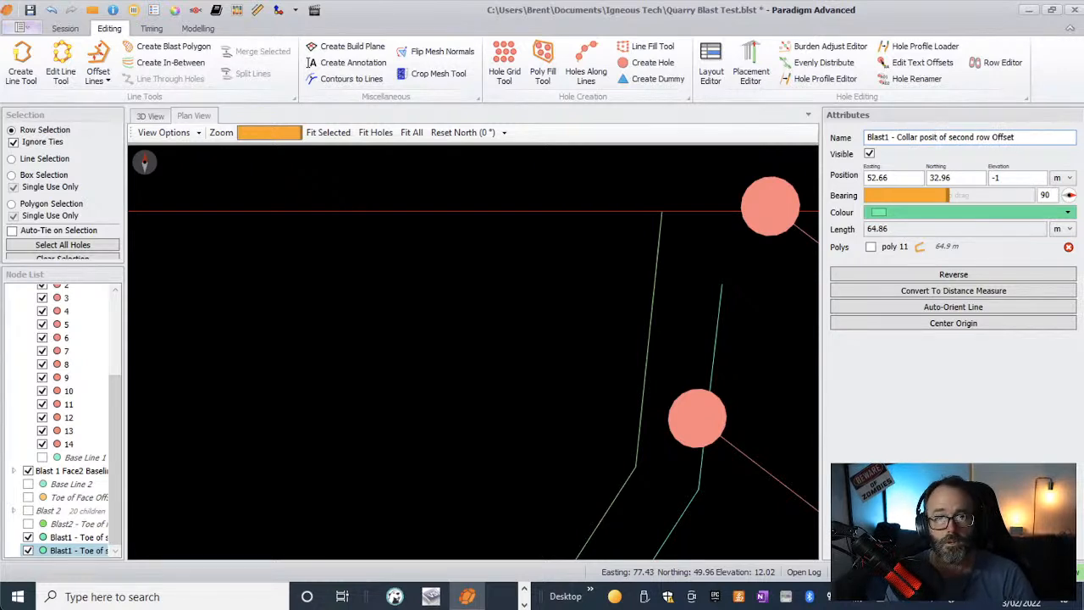
{"action": "type", "text": "ion"}
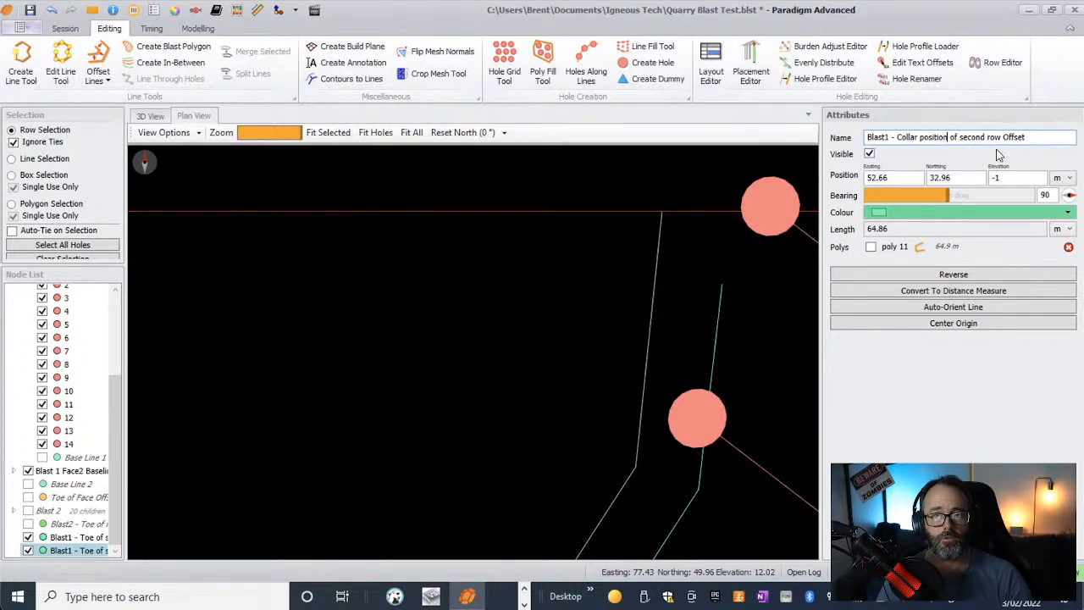
{"action": "left_click", "coordinate": [903, 158]}
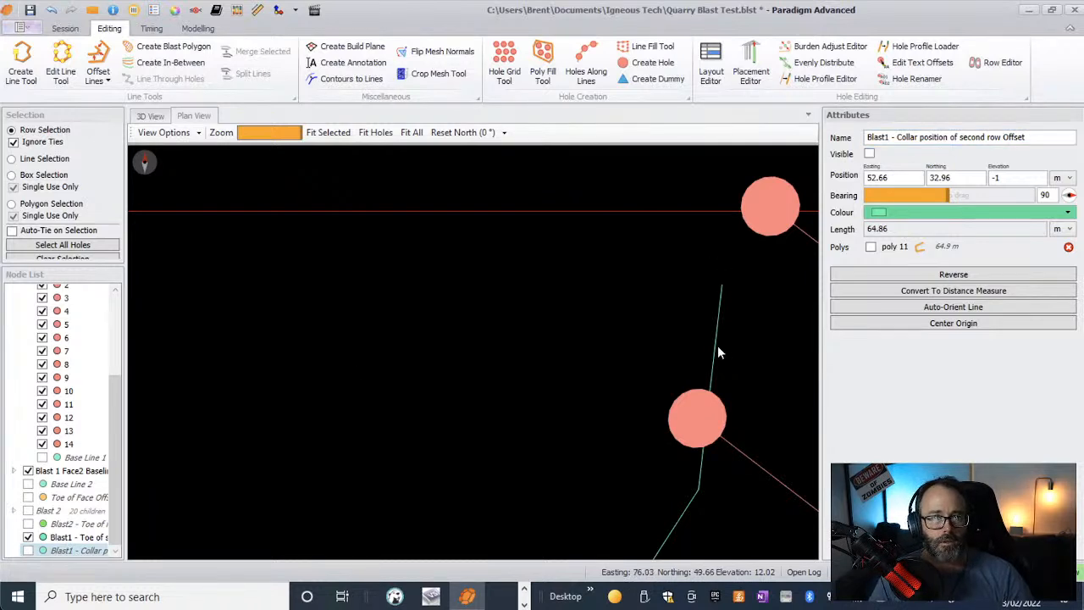
- Show the Blast1 - Collar position of second row Offset line, set its elevation to 12 m and check it in 3D
{"action": "left_click", "coordinate": [28, 550]}
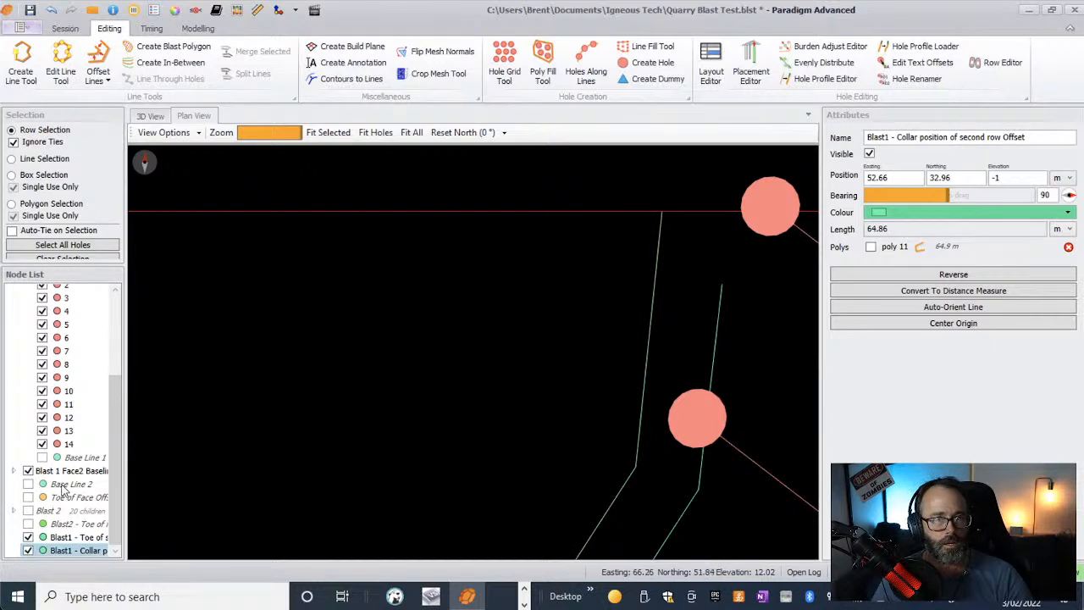
{"action": "left_click", "coordinate": [998, 178]}
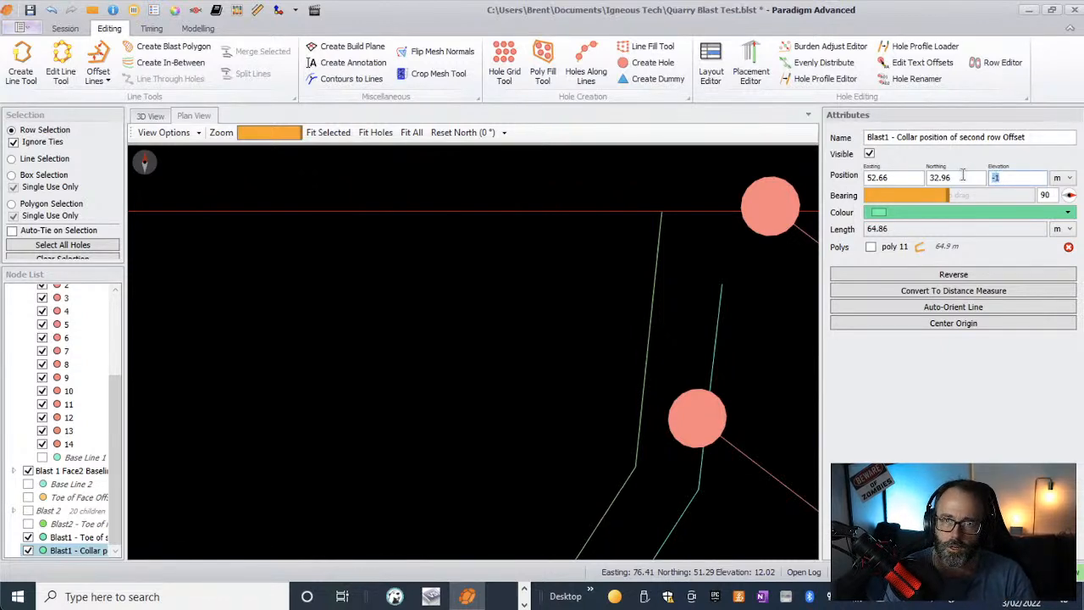
{"action": "type", "text": "1"}
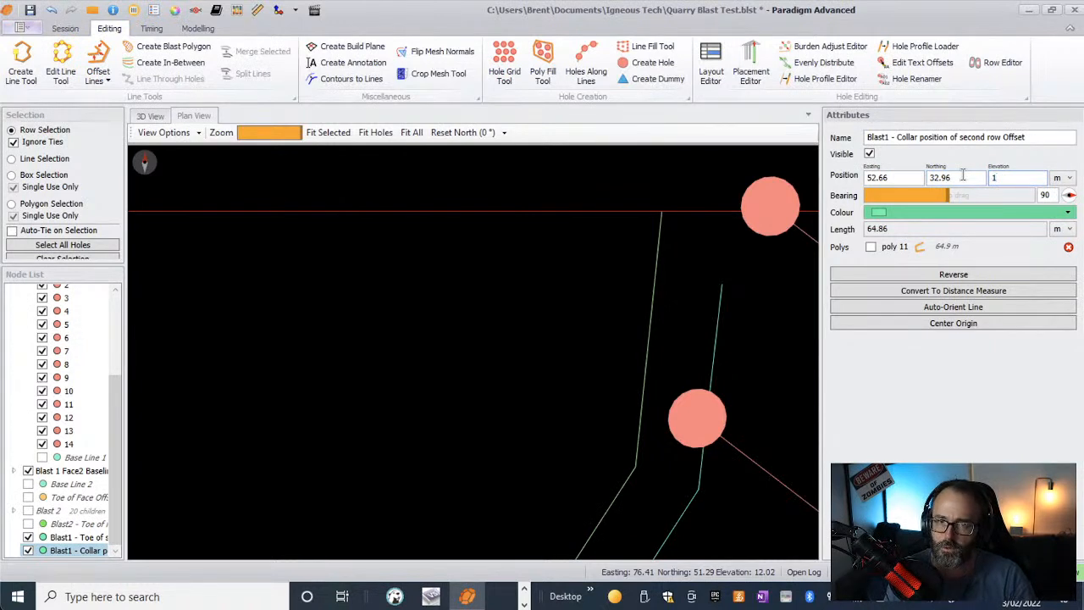
{"action": "type", "text": "2"}
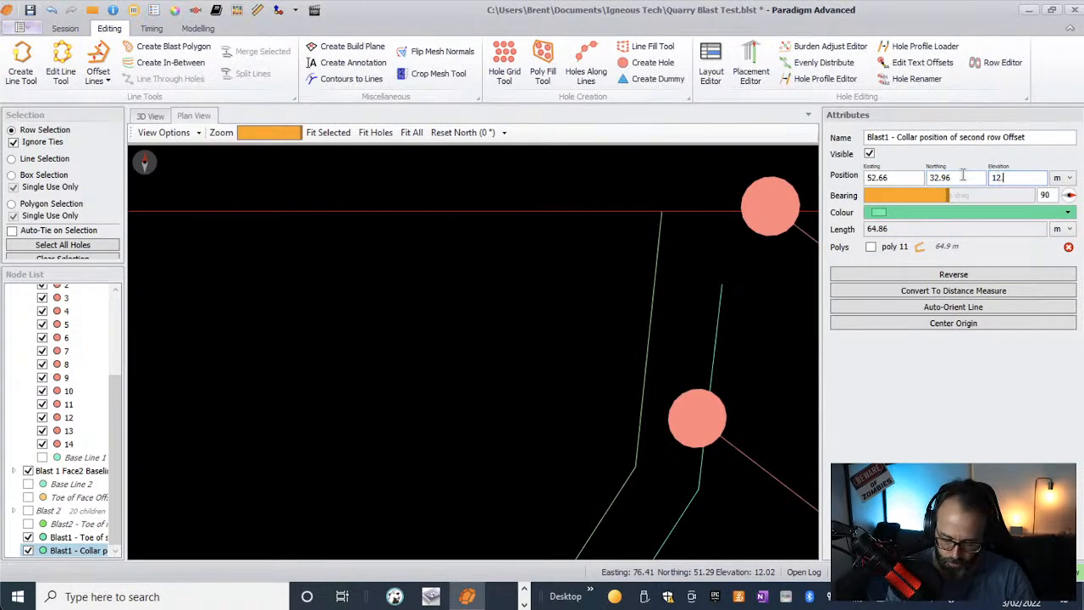
{"action": "type", "text": ".0"}
{"action": "key", "text": "Return"}
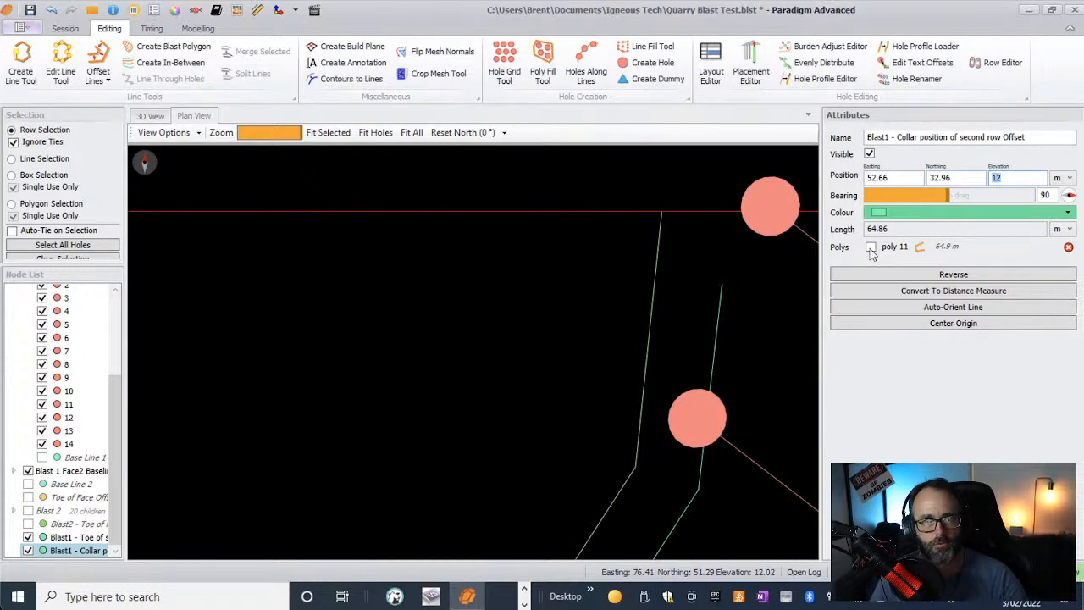
{"action": "left_click", "coordinate": [150, 116]}
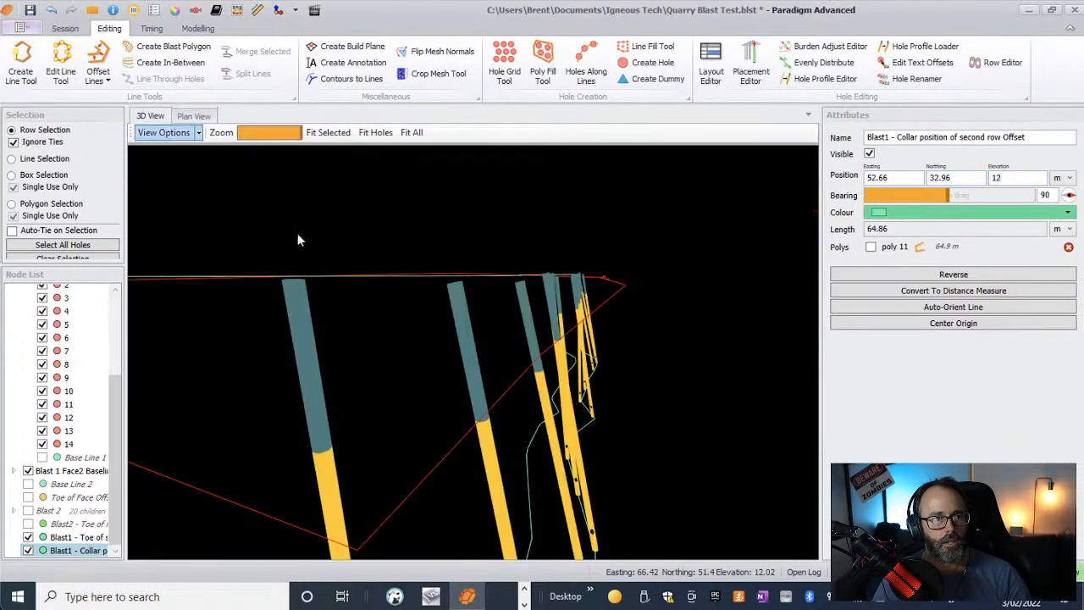
{"action": "left_click_drag", "start_coordinate": [418, 295], "coordinate": [350, 321]}
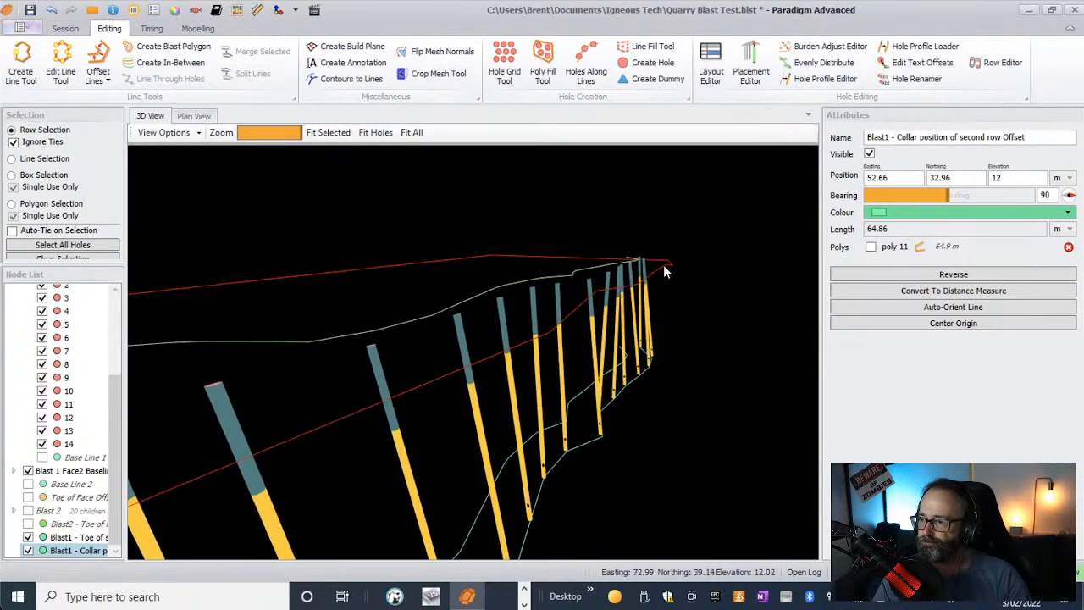
{"action": "left_click_drag", "start_coordinate": [491, 271], "coordinate": [577, 320]}
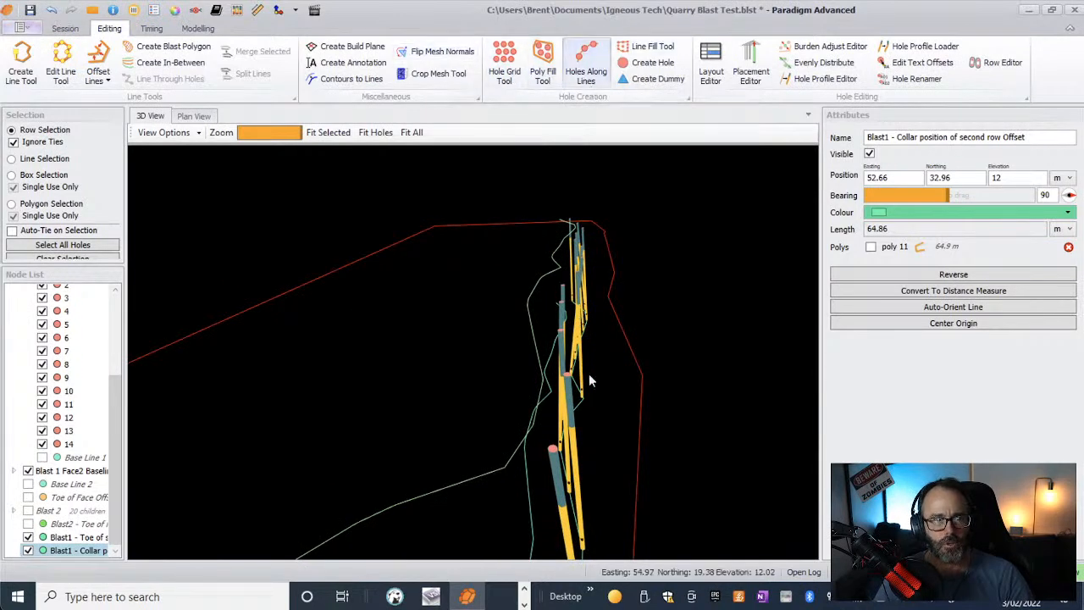
{"action": "left_click", "coordinate": [197, 117]}
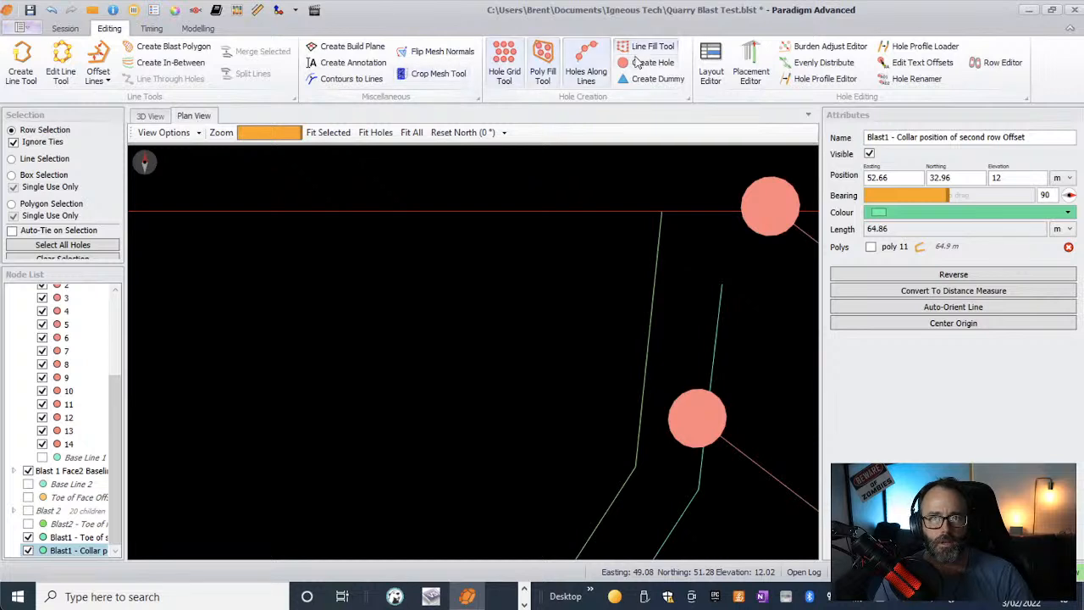
{"action": "left_click", "coordinate": [582, 56]}
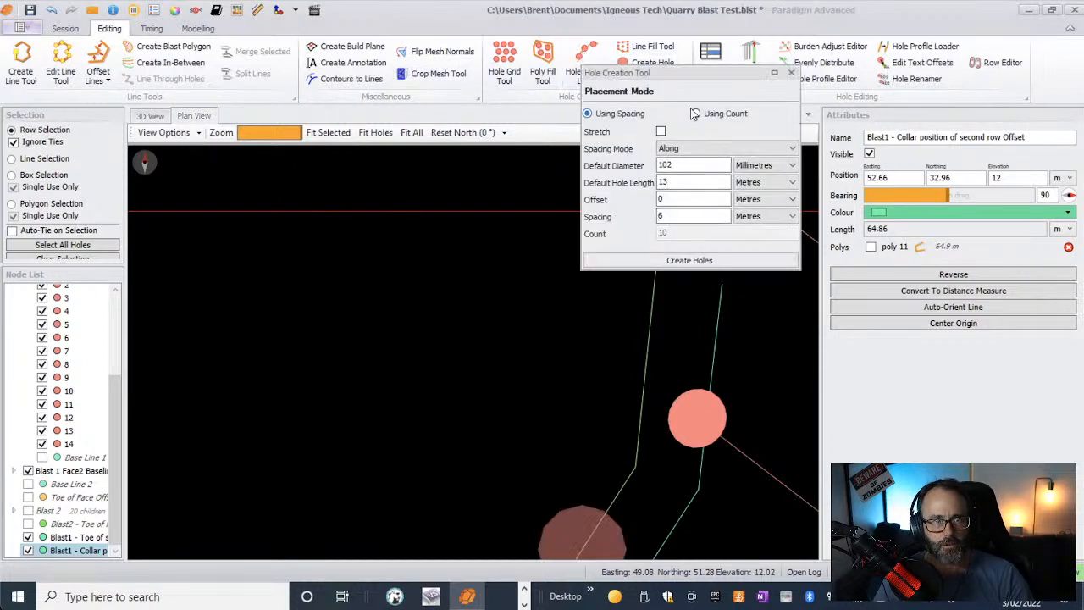
{"action": "double_click", "coordinate": [673, 217]}
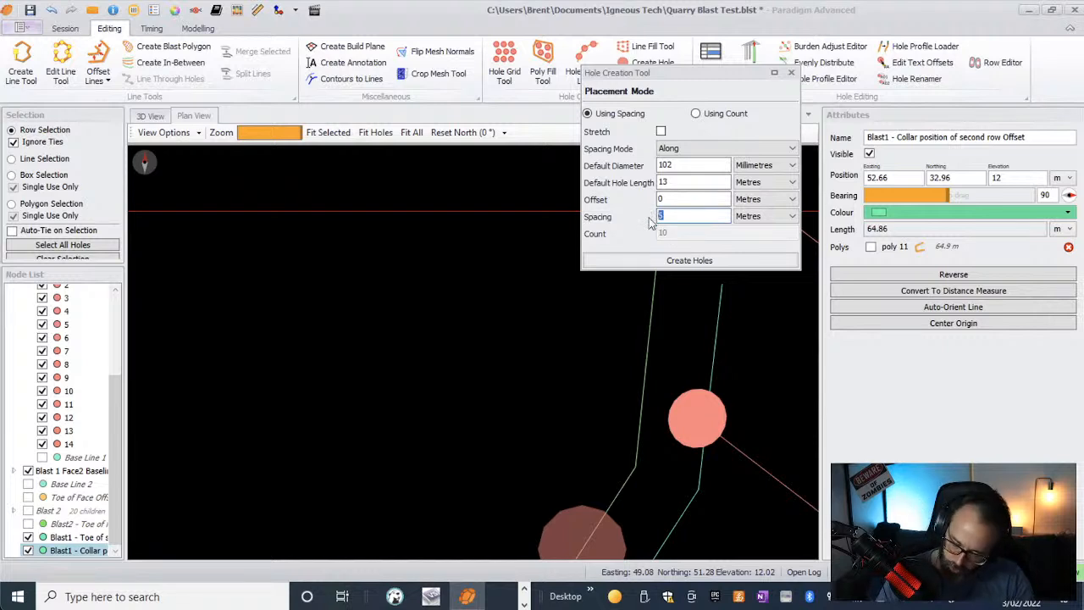
{"action": "type", "text": "3.6"}
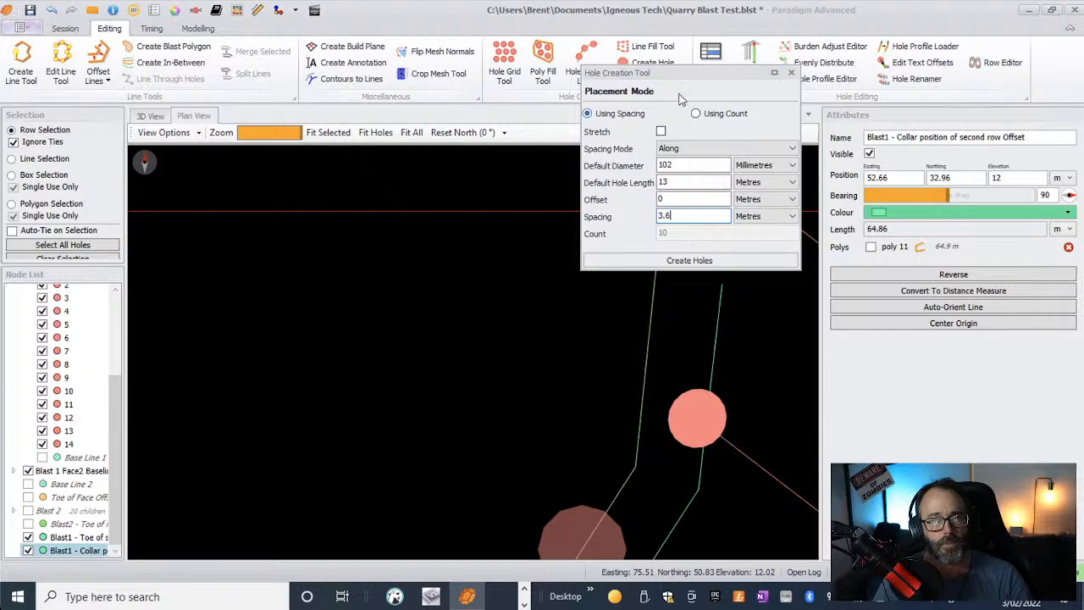
{"action": "left_click_drag", "start_coordinate": [677, 73], "coordinate": [906, 368]}
{"action": "scroll", "coordinate": [543, 315], "scroll_direction": "down", "scroll_amount": 4}
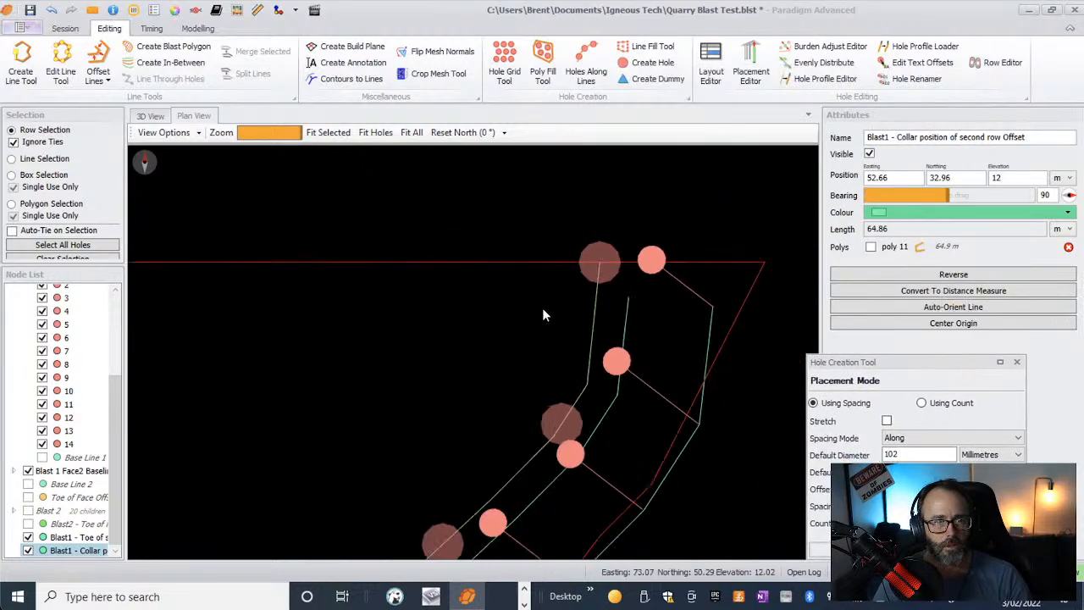
{"action": "scroll", "coordinate": [382, 387], "scroll_direction": "down", "scroll_amount": 5}
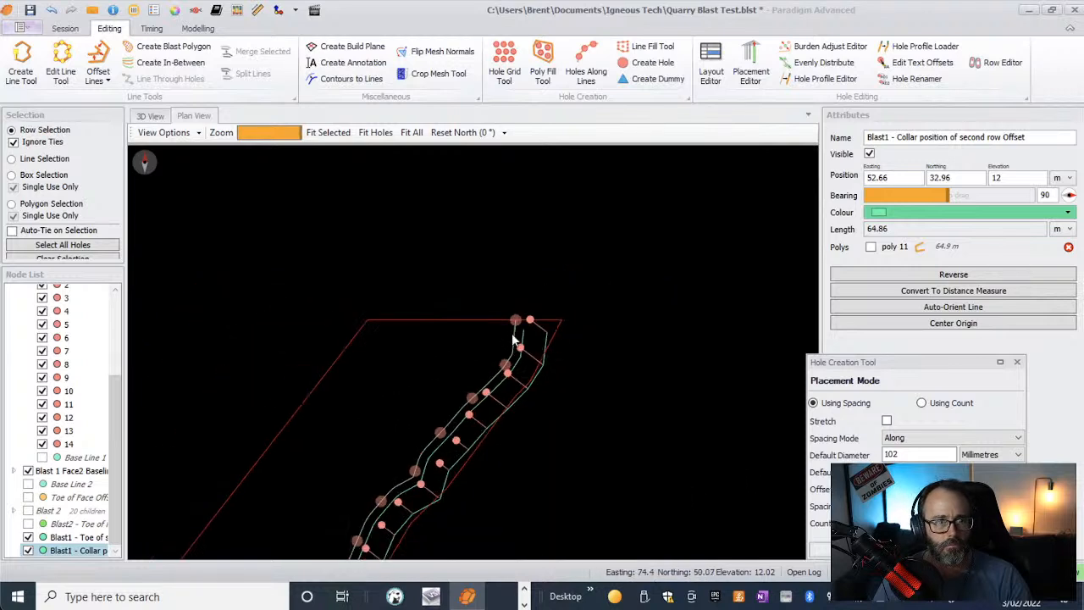
{"action": "scroll", "coordinate": [468, 429], "scroll_direction": "down", "scroll_amount": 2}
{"action": "scroll", "coordinate": [397, 506], "scroll_direction": "up", "scroll_amount": 2}
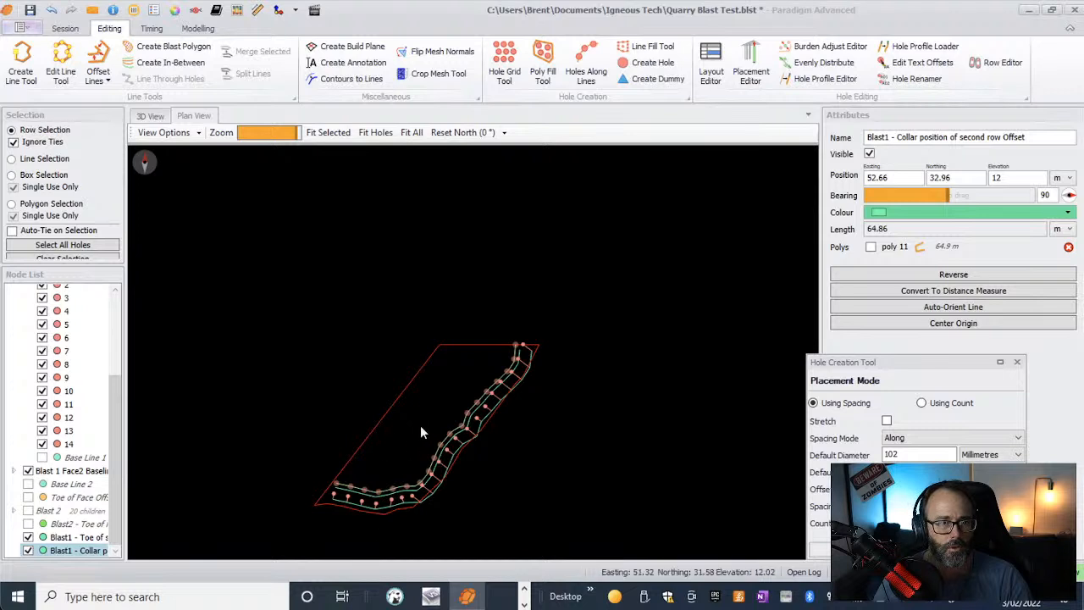
{"action": "scroll", "coordinate": [420, 425], "scroll_direction": "up", "scroll_amount": 4}
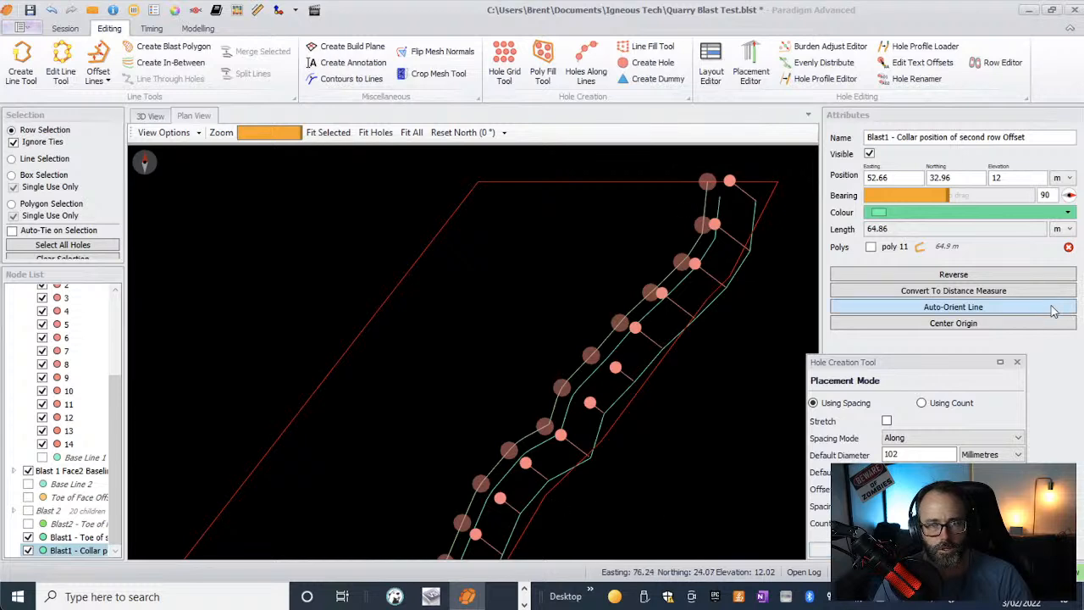
{"action": "left_click", "coordinate": [1020, 362]}
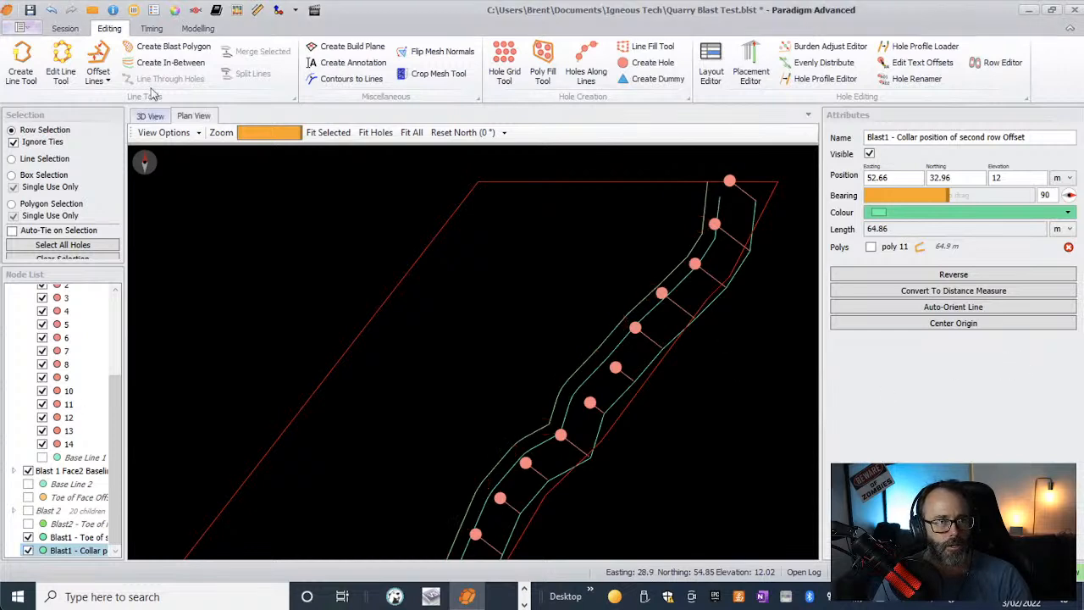
- Shorten the collar line's upper end with the Edit Line Tool so it ends level with the neighbouring toe line
{"action": "left_click", "coordinate": [73, 61]}
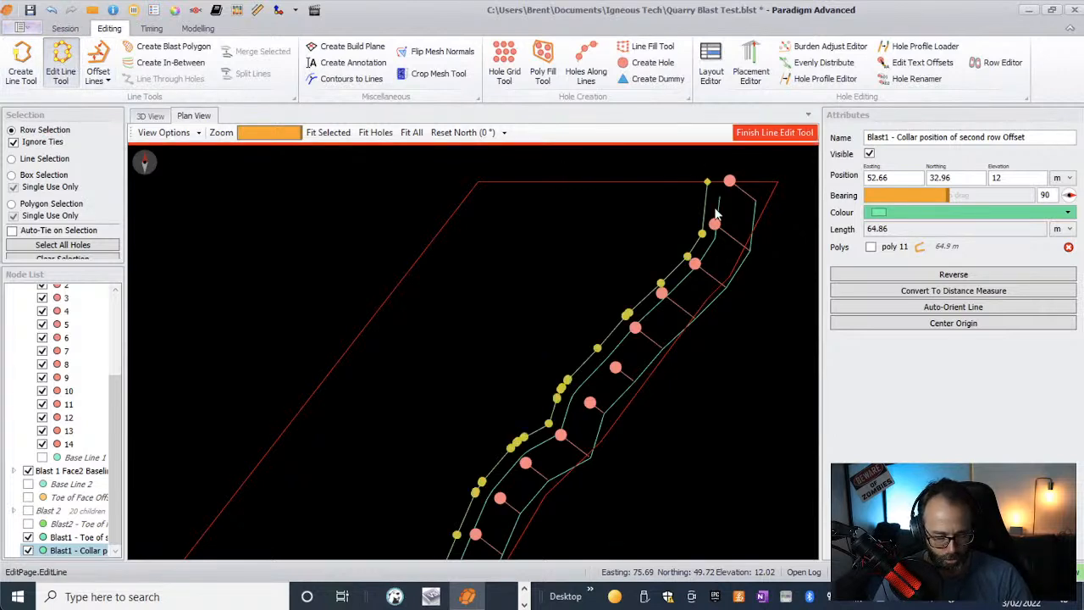
{"action": "scroll", "coordinate": [716, 214], "scroll_direction": "up", "scroll_amount": 5}
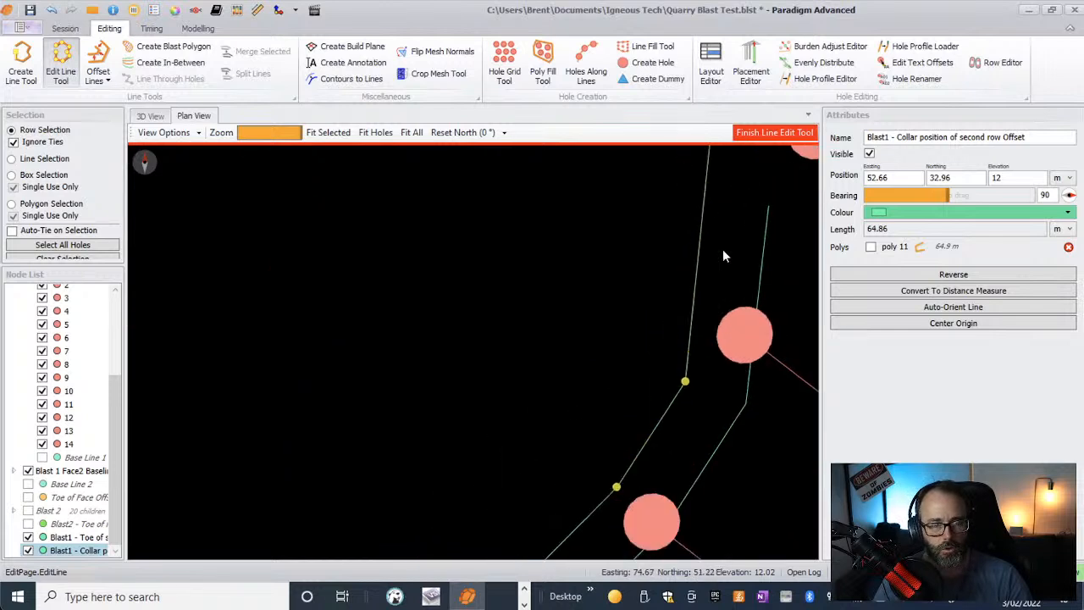
{"action": "scroll", "coordinate": [723, 248], "scroll_direction": "down", "scroll_amount": 3}
{"action": "scroll", "coordinate": [734, 178], "scroll_direction": "up", "scroll_amount": 3}
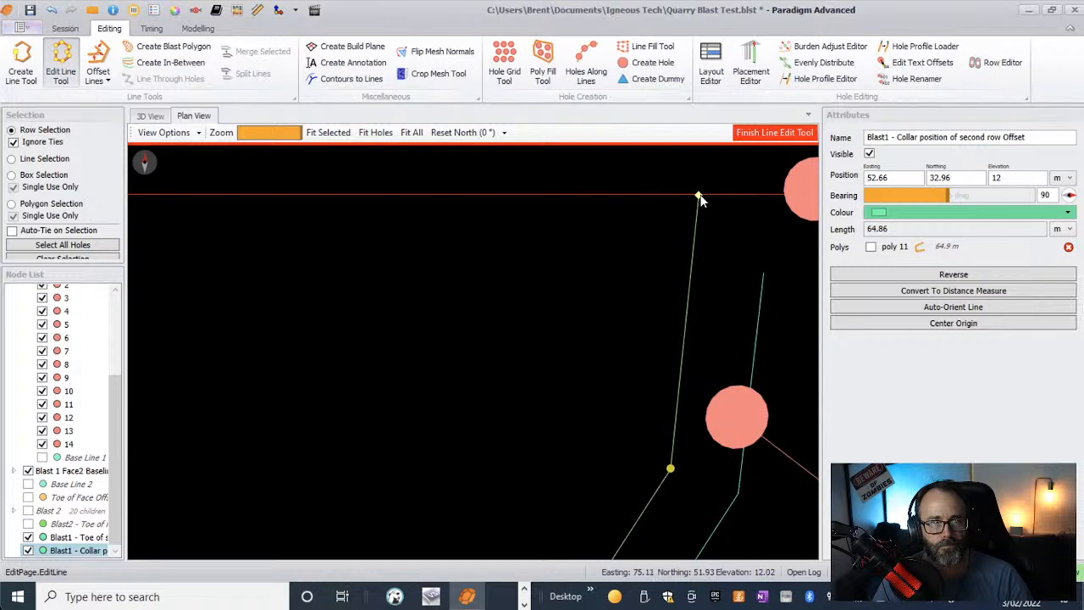
{"action": "left_click", "coordinate": [699, 196]}
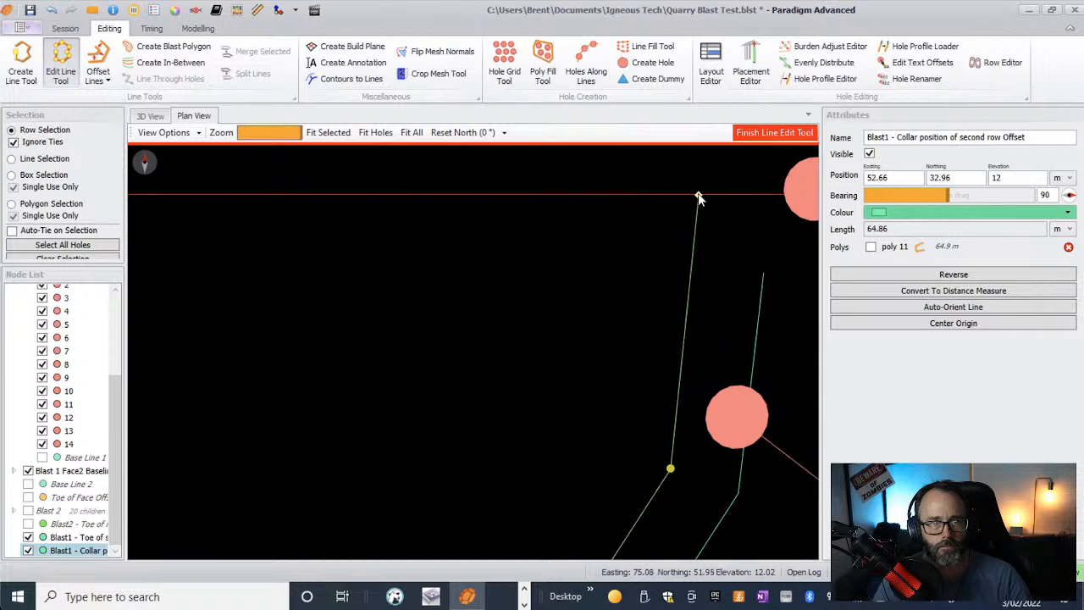
{"action": "left_click_drag", "start_coordinate": [699, 196], "coordinate": [691, 284]}
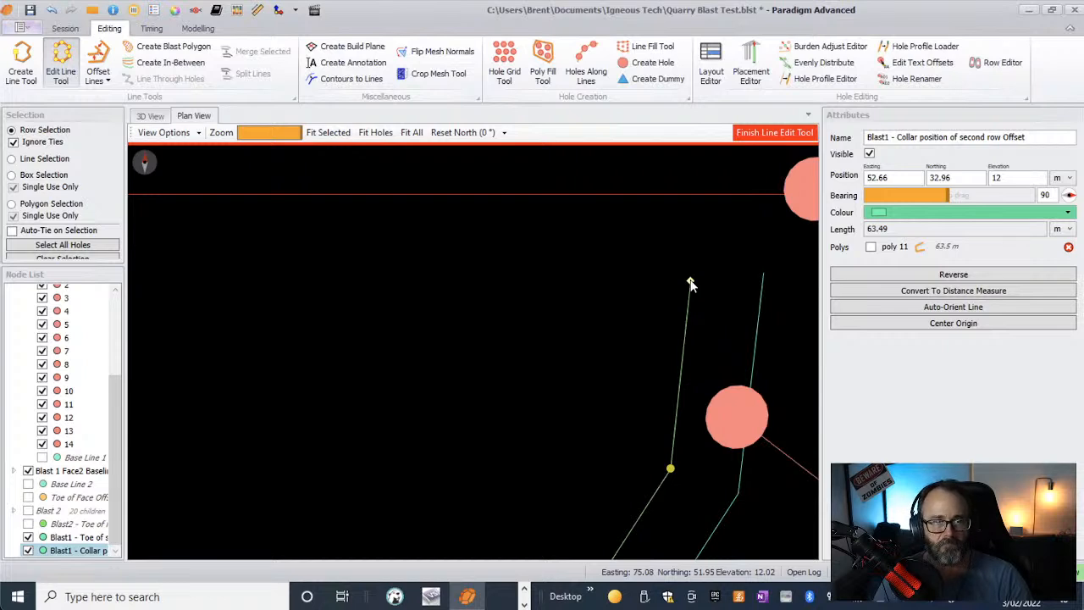
{"action": "left_click_drag", "start_coordinate": [691, 284], "coordinate": [692, 274]}
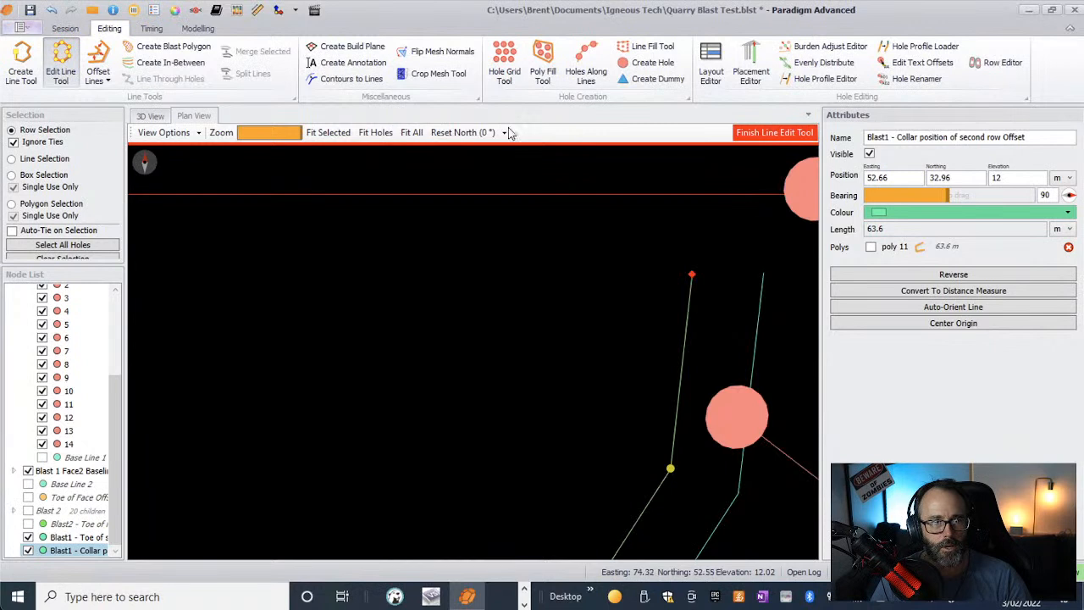
{"action": "left_click", "coordinate": [774, 133]}
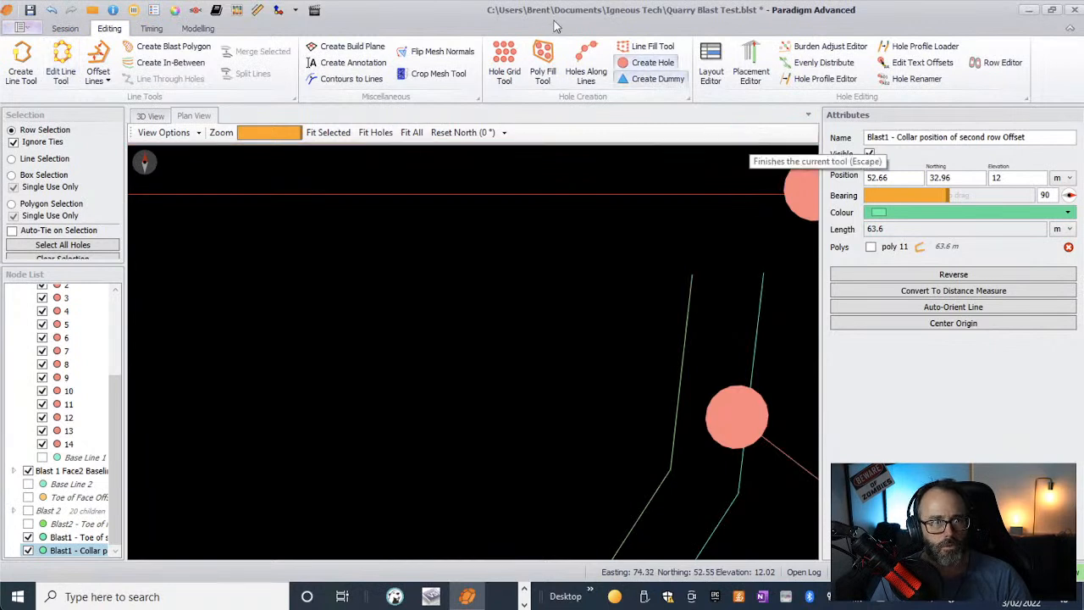
- Set up Holes Along Lines for the collar line with a spacing of 3.6 m and Stretch enabled
{"action": "left_click", "coordinate": [588, 61]}
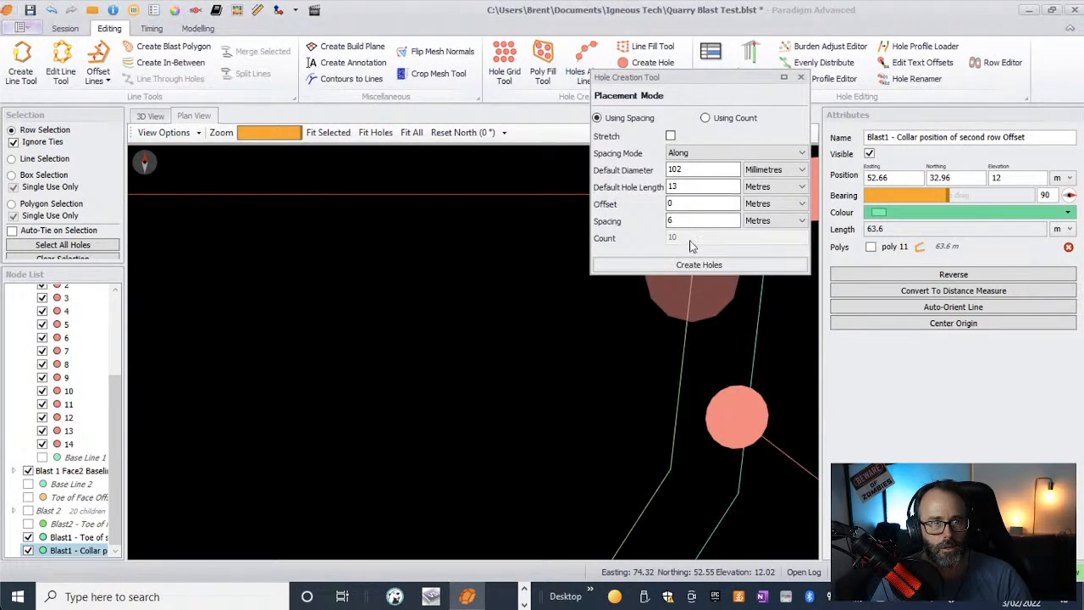
{"action": "double_click", "coordinate": [675, 219]}
{"action": "type", "text": "3.6"}
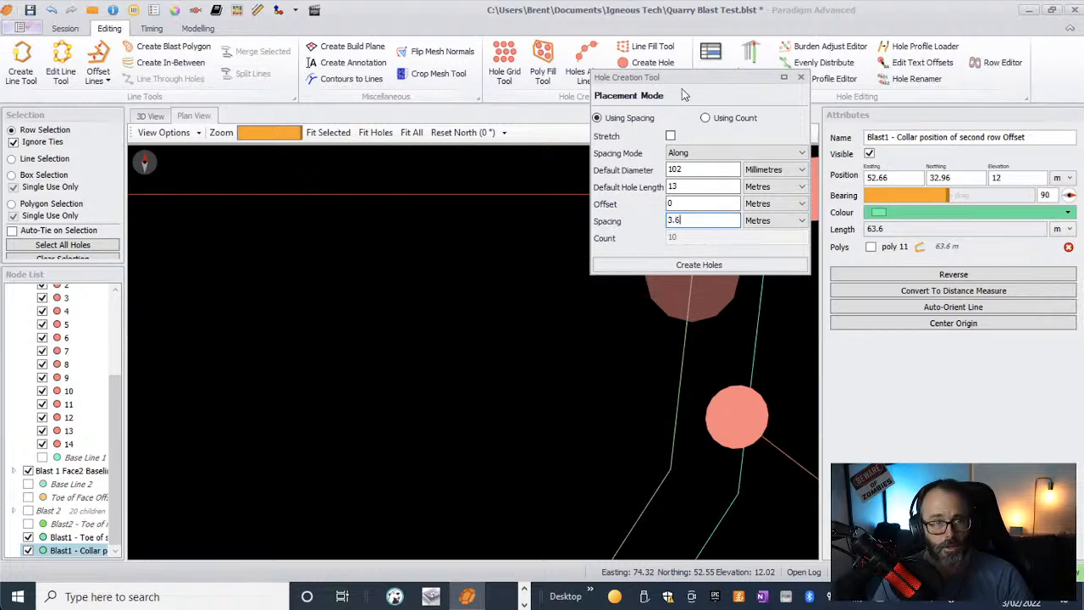
{"action": "left_click", "coordinate": [688, 136]}
{"action": "left_click_drag", "start_coordinate": [688, 74], "coordinate": [919, 76]}
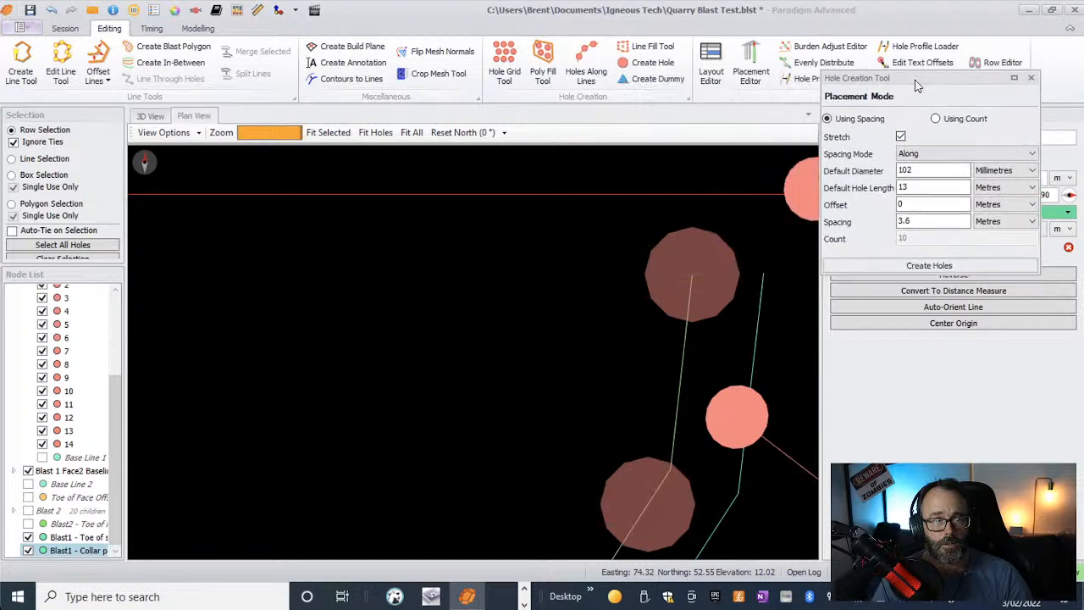
- Examine the previewed second-row holes along the whole collar line against the positions of the first-row holes
{"action": "scroll", "coordinate": [649, 341], "scroll_direction": "down", "scroll_amount": 4}
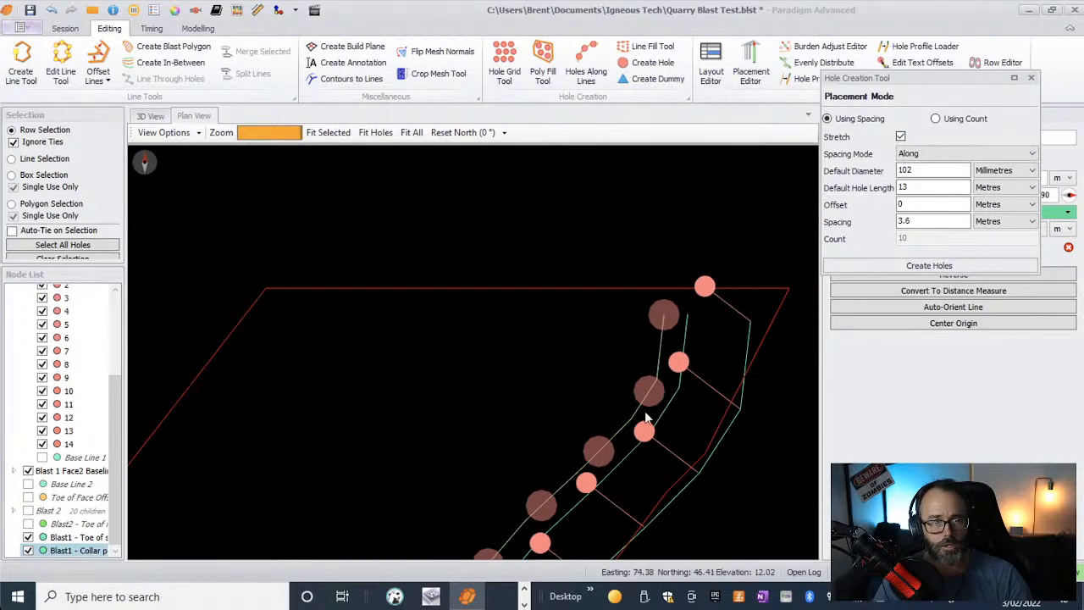
{"action": "scroll", "coordinate": [620, 464], "scroll_direction": "down", "scroll_amount": 1}
{"action": "scroll", "coordinate": [620, 465], "scroll_direction": "down", "scroll_amount": 2}
{"action": "scroll", "coordinate": [570, 441], "scroll_direction": "down", "scroll_amount": 1}
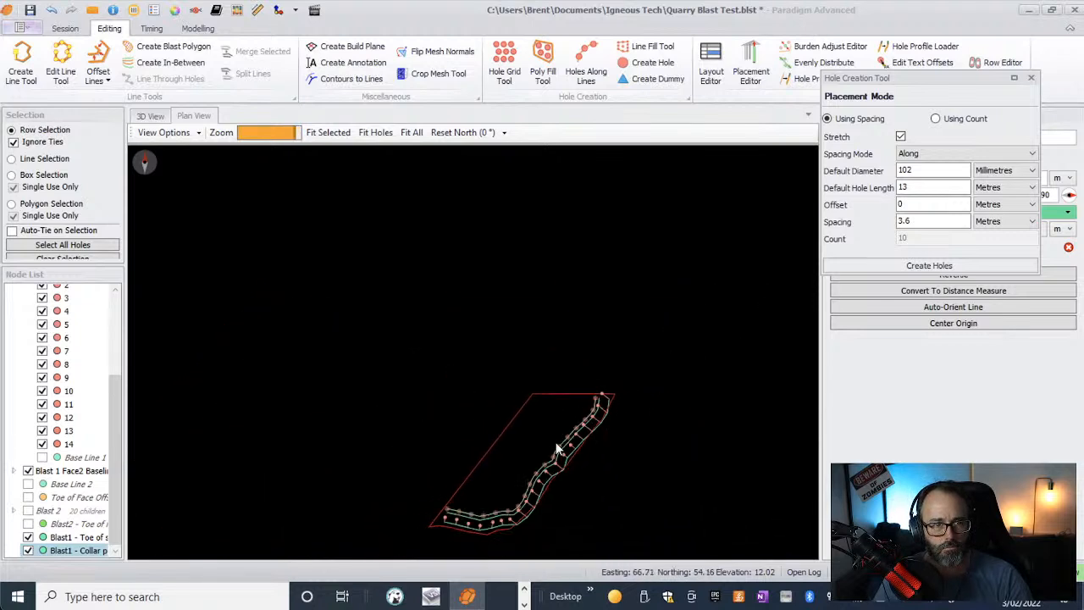
{"action": "scroll", "coordinate": [545, 470], "scroll_direction": "up", "scroll_amount": 4}
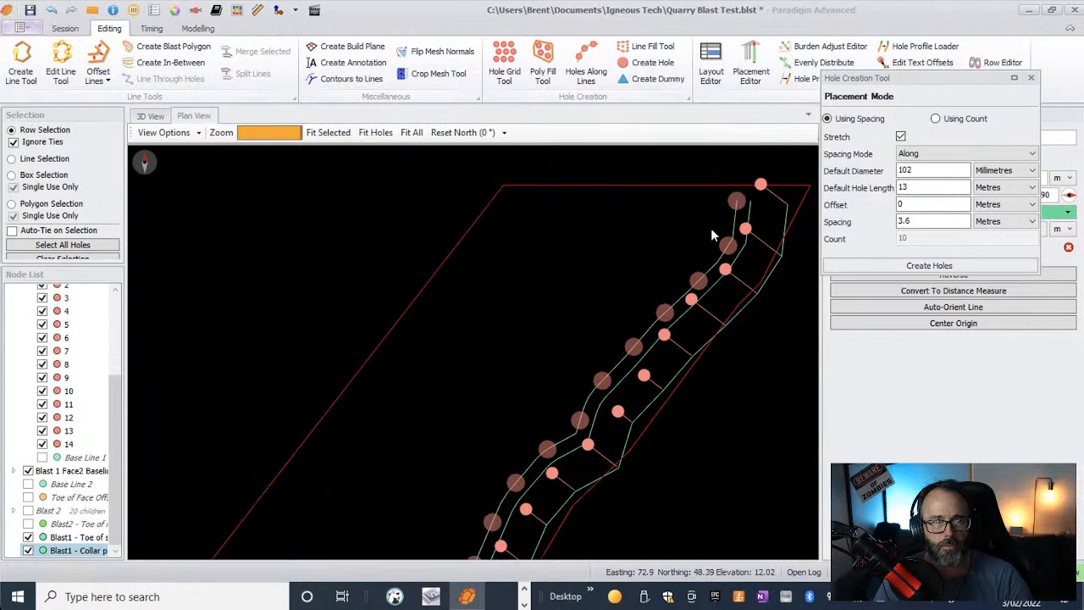
{"action": "scroll", "coordinate": [711, 228], "scroll_direction": "up", "scroll_amount": 2}
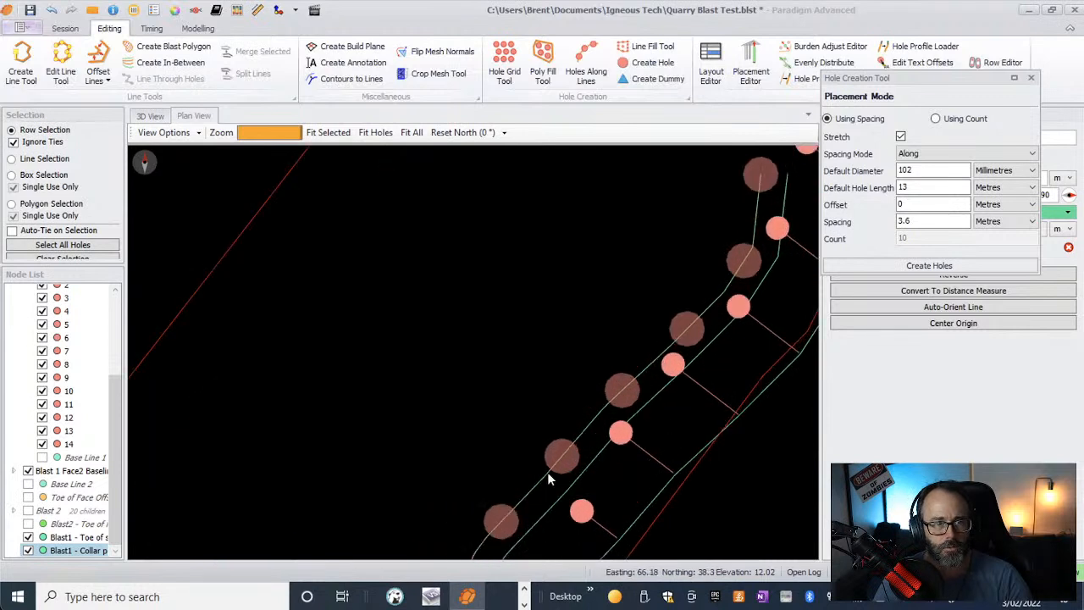
{"action": "scroll", "coordinate": [546, 481], "scroll_direction": "down", "scroll_amount": 4}
{"action": "scroll", "coordinate": [534, 529], "scroll_direction": "down", "scroll_amount": 1}
{"action": "middle_click_drag", "start_coordinate": [509, 473], "coordinate": [543, 333]}
{"action": "scroll", "coordinate": [568, 381], "scroll_direction": "up", "scroll_amount": 4}
{"action": "scroll", "coordinate": [579, 374], "scroll_direction": "up", "scroll_amount": 7}
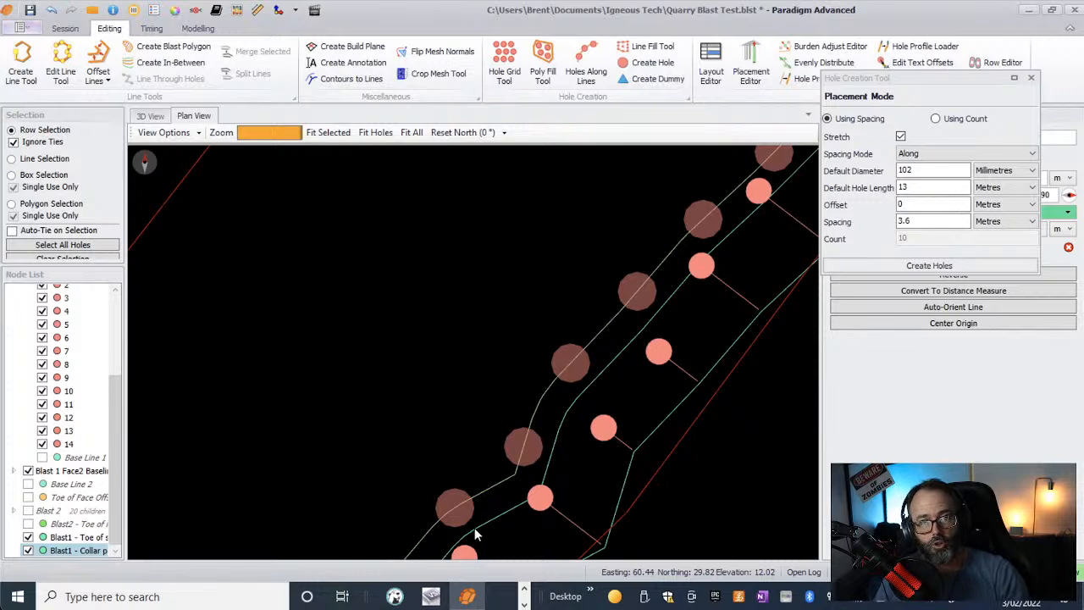
{"action": "scroll", "coordinate": [582, 302], "scroll_direction": "down", "scroll_amount": 1}
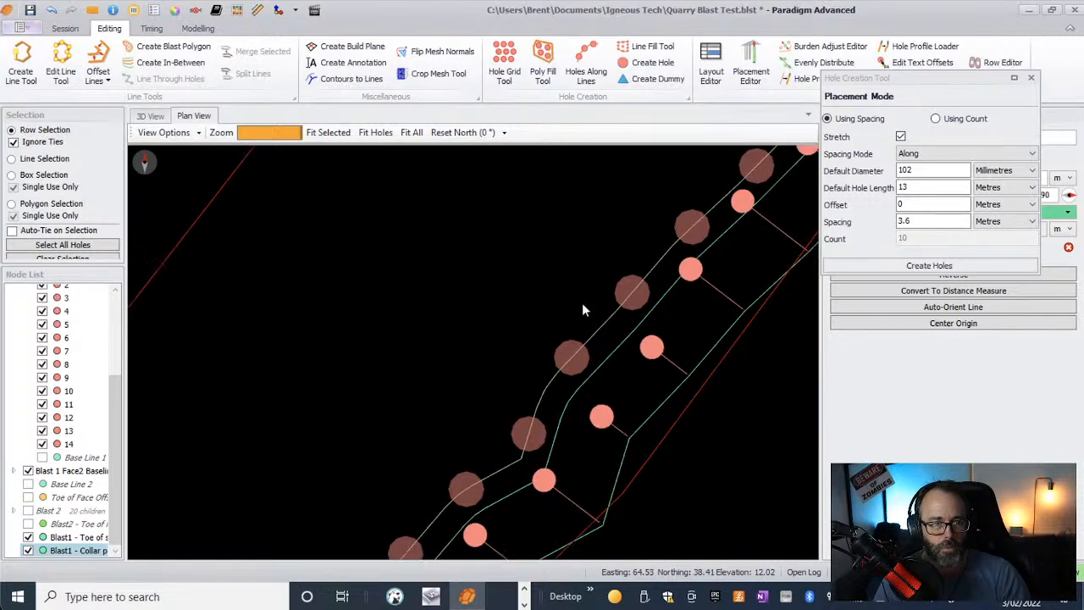
{"action": "scroll", "coordinate": [582, 302], "scroll_direction": "down", "scroll_amount": 3}
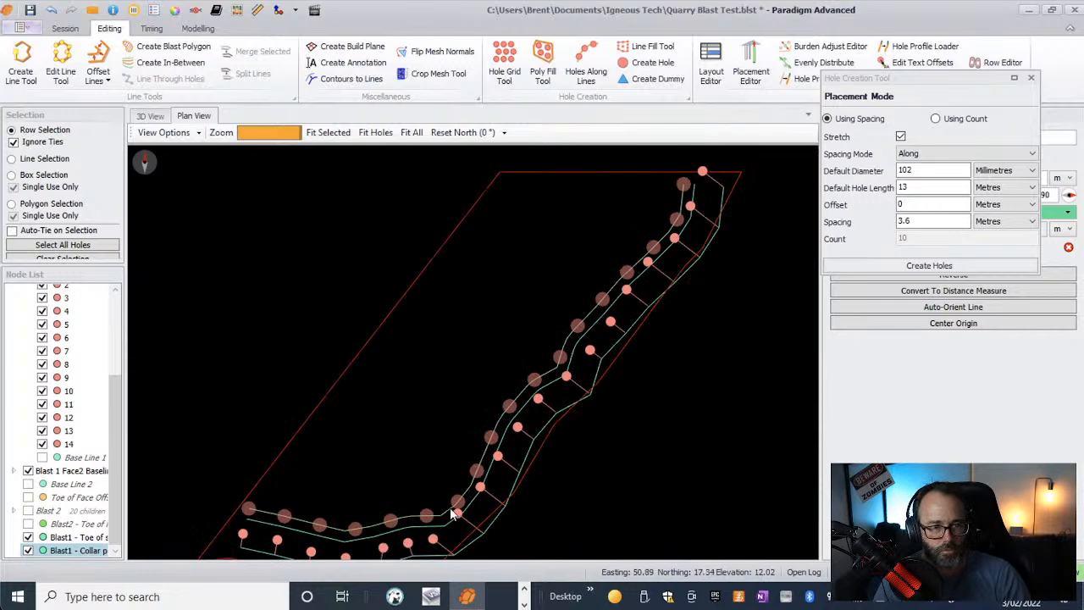
{"action": "scroll", "coordinate": [456, 517], "scroll_direction": "up", "scroll_amount": 5}
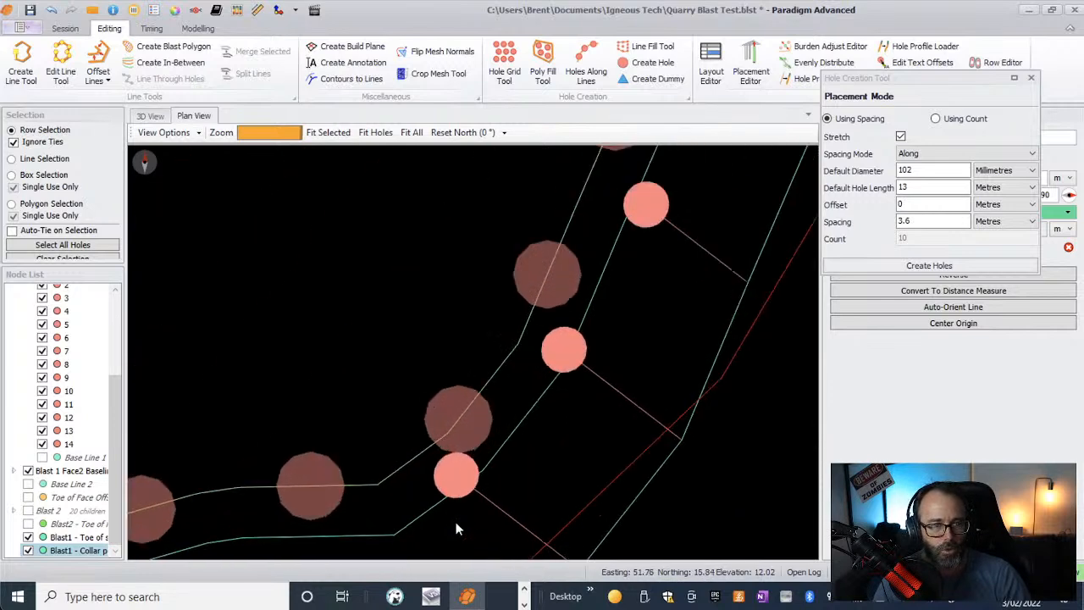
- Check the second-row hole preview around the line's bend and at its upper end for clearance from the front-row holes
{"action": "scroll", "coordinate": [456, 525], "scroll_direction": "up", "scroll_amount": 1}
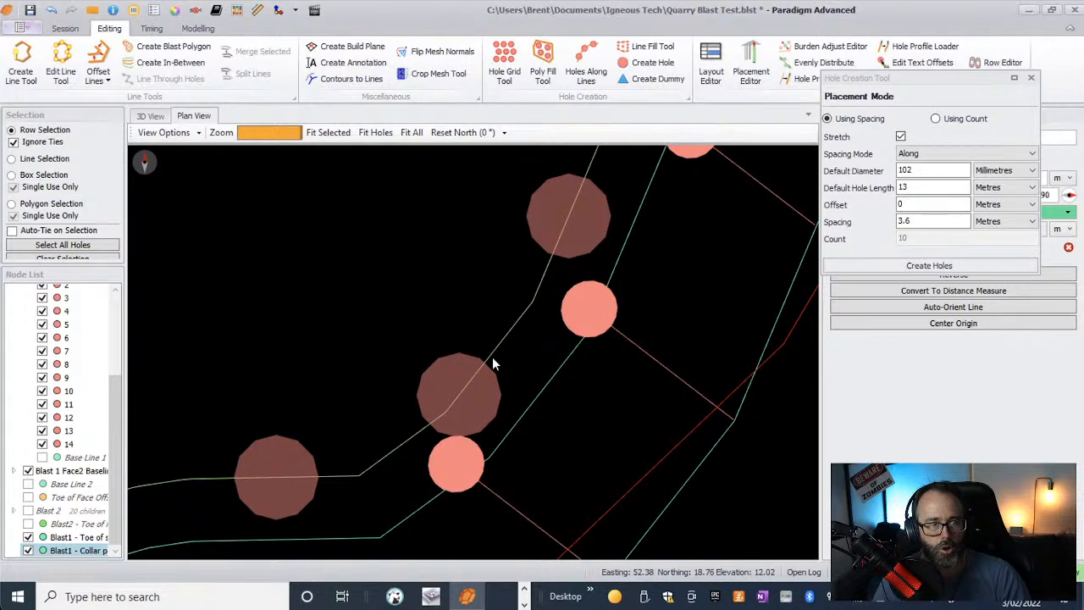
{"action": "scroll", "coordinate": [494, 363], "scroll_direction": "down", "scroll_amount": 3}
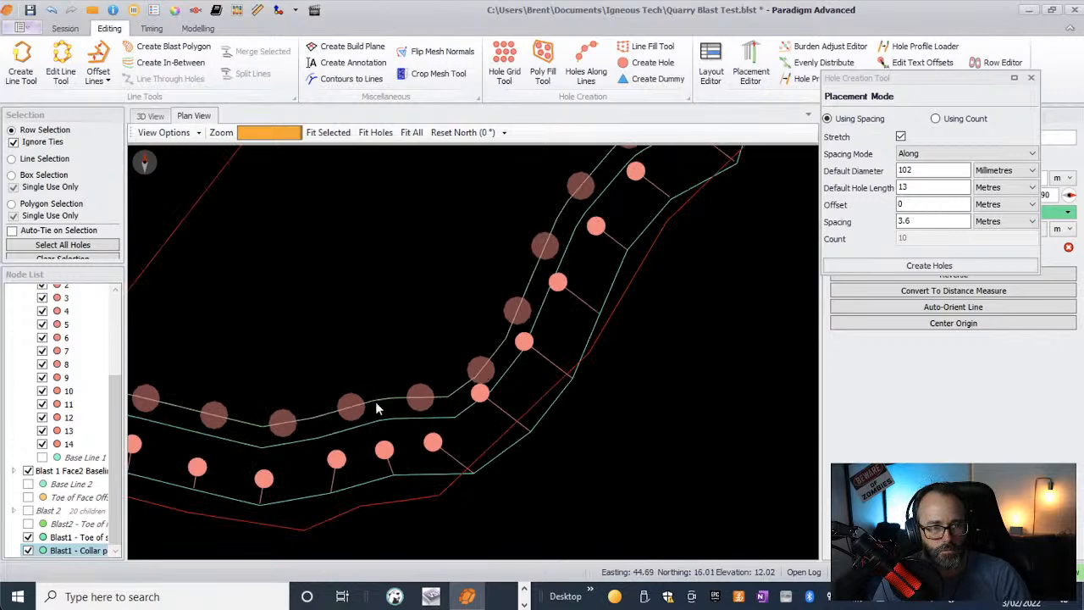
{"action": "scroll", "coordinate": [502, 388], "scroll_direction": "up", "scroll_amount": 5}
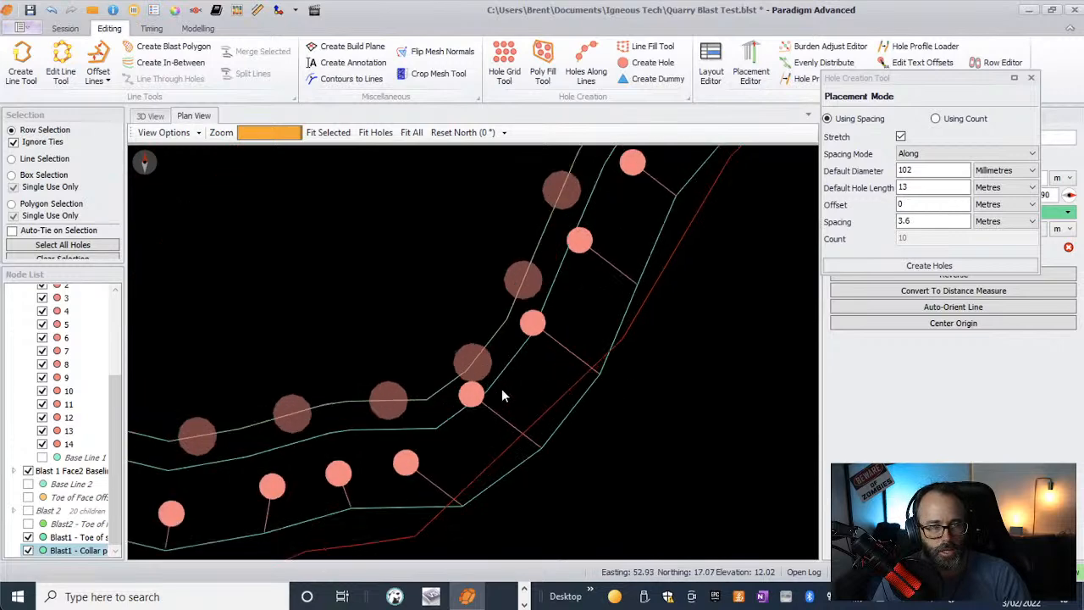
{"action": "scroll", "coordinate": [502, 389], "scroll_direction": "down", "scroll_amount": 3}
{"action": "scroll", "coordinate": [502, 389], "scroll_direction": "down", "scroll_amount": 6}
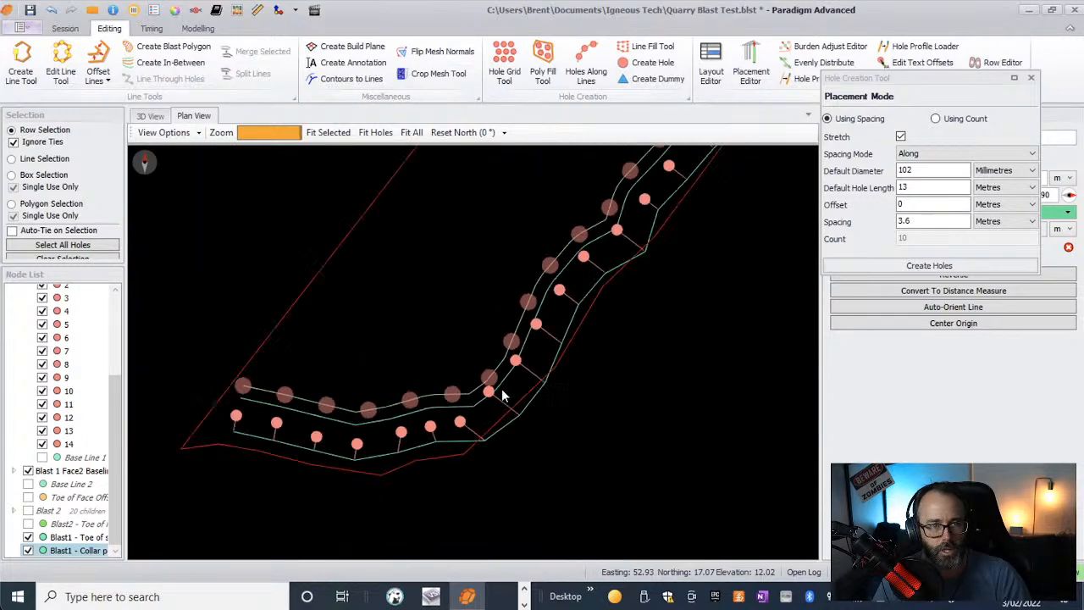
{"action": "scroll", "coordinate": [593, 258], "scroll_direction": "up", "scroll_amount": 8}
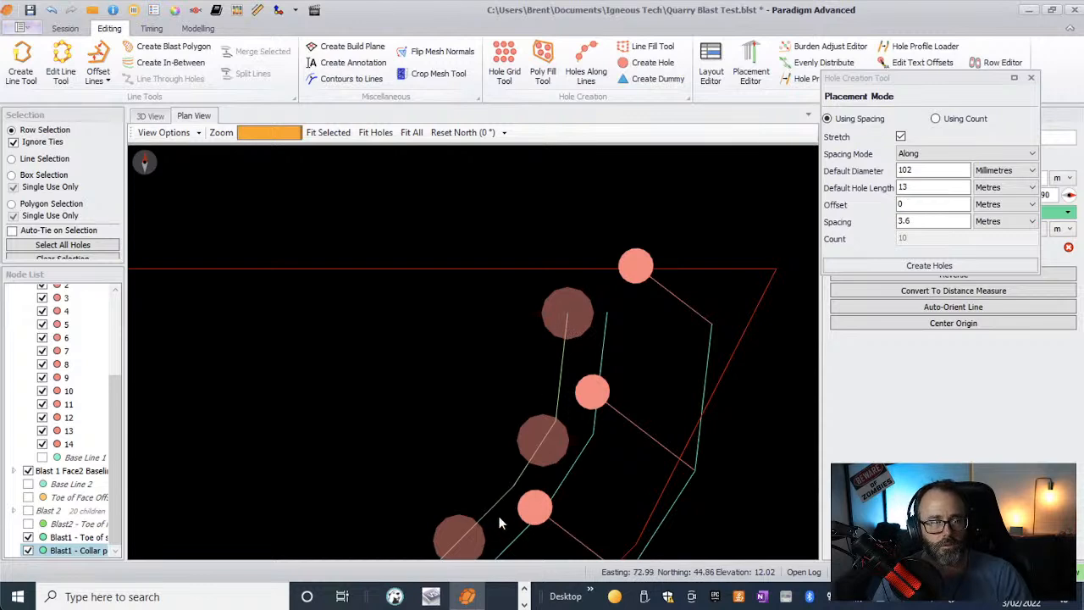
{"action": "scroll", "coordinate": [500, 521], "scroll_direction": "down", "scroll_amount": 2}
{"action": "scroll", "coordinate": [499, 518], "scroll_direction": "down", "scroll_amount": 1}
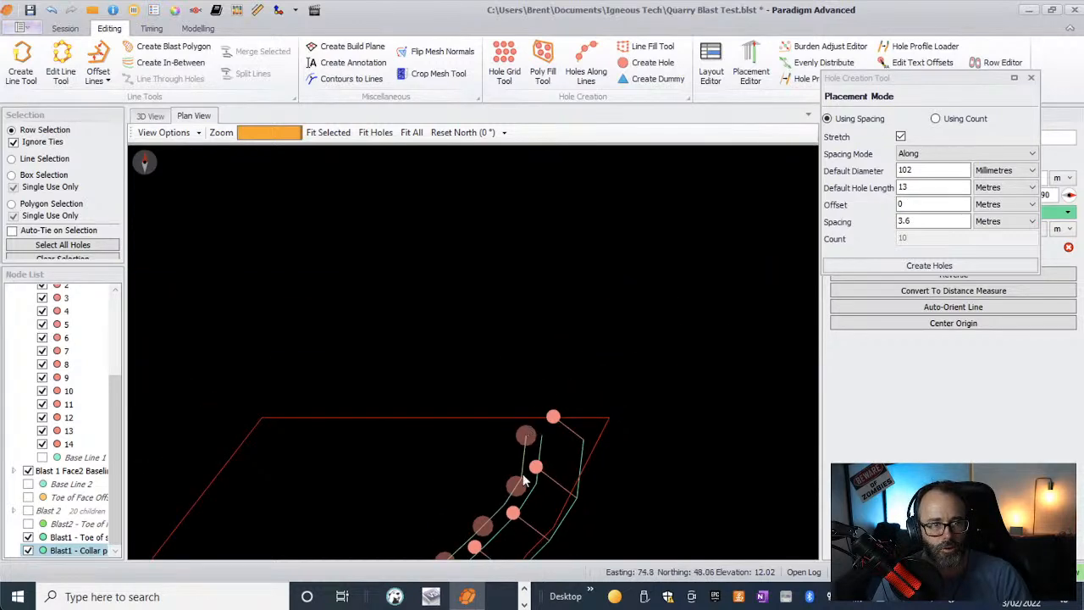
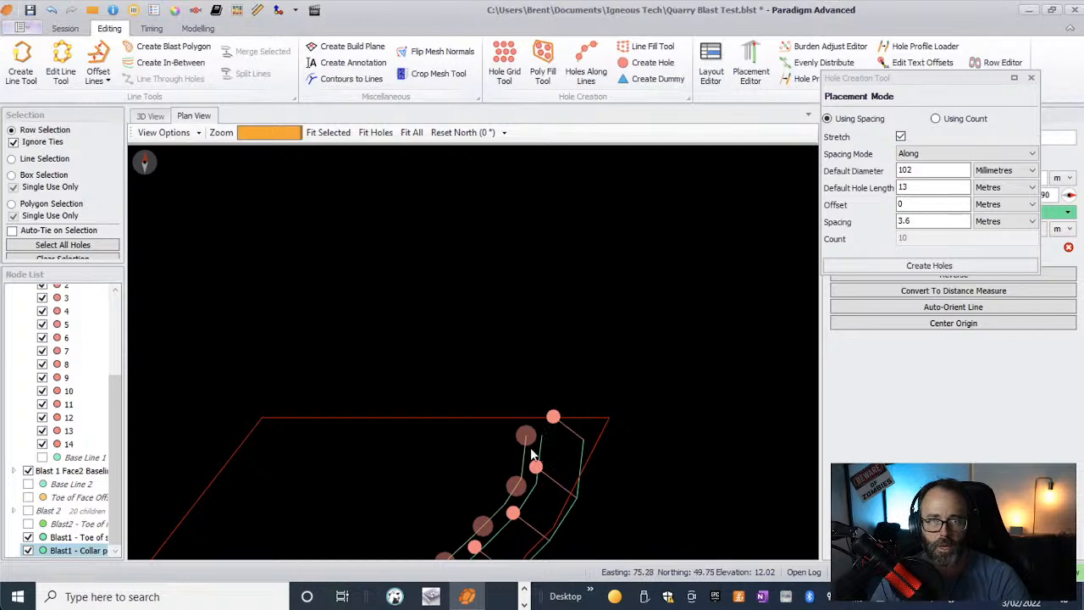
- Create the second-row holes along the collar line with 3.6 m spacing, 102 mm diameter and 13 m length
{"action": "left_click", "coordinate": [931, 269]}
{"action": "left_click", "coordinate": [932, 269]}
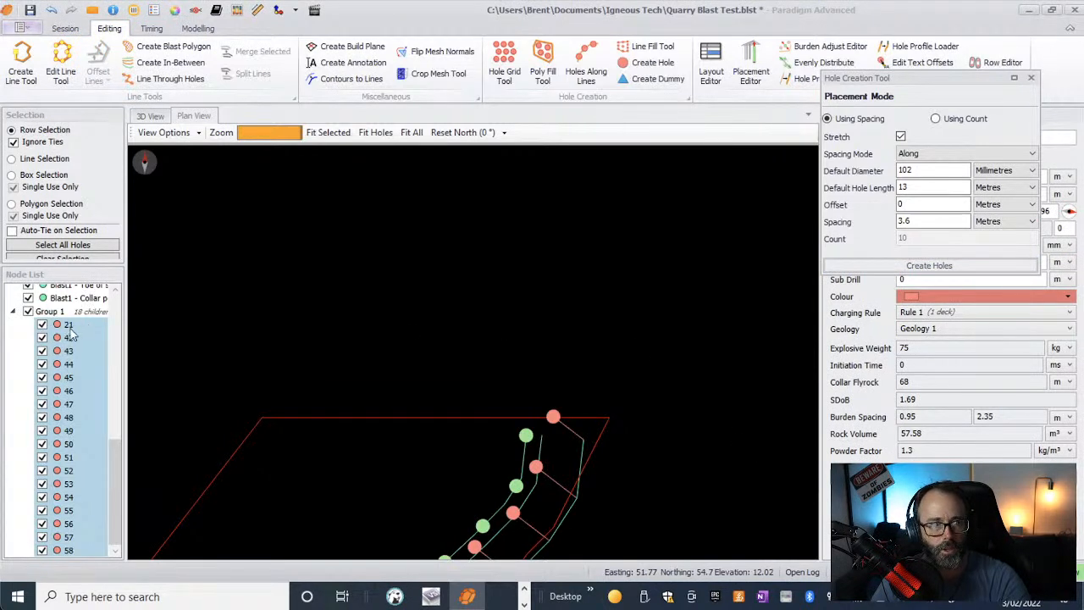
{"action": "scroll", "coordinate": [527, 333], "scroll_direction": "up", "scroll_amount": 2}
{"action": "scroll", "coordinate": [527, 332], "scroll_direction": "down", "scroll_amount": 5}
{"action": "scroll", "coordinate": [528, 332], "scroll_direction": "down", "scroll_amount": 3}
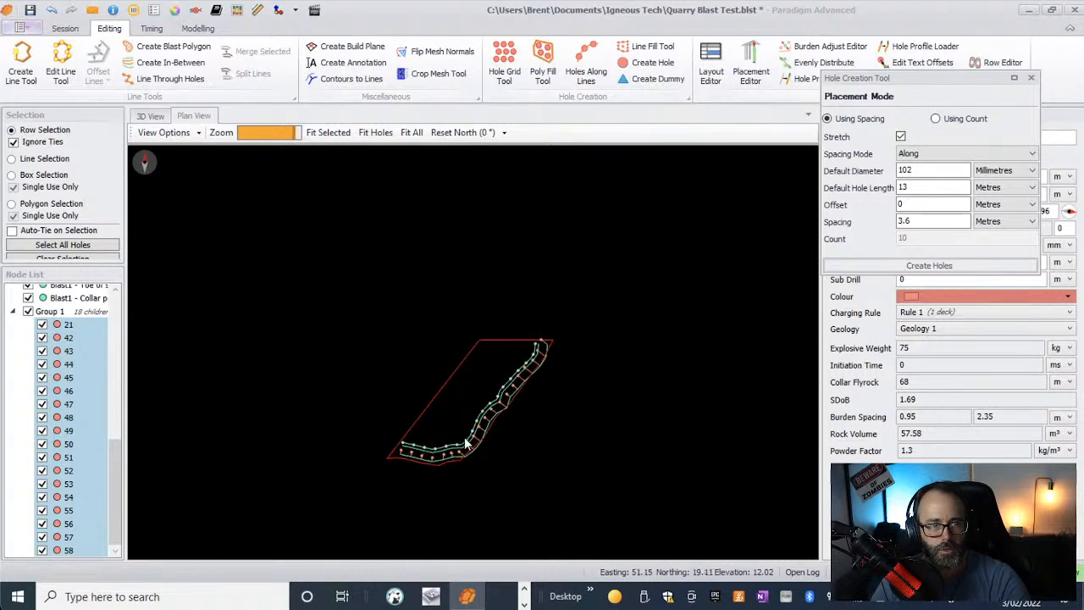
{"action": "scroll", "coordinate": [503, 285], "scroll_direction": "up", "scroll_amount": 4}
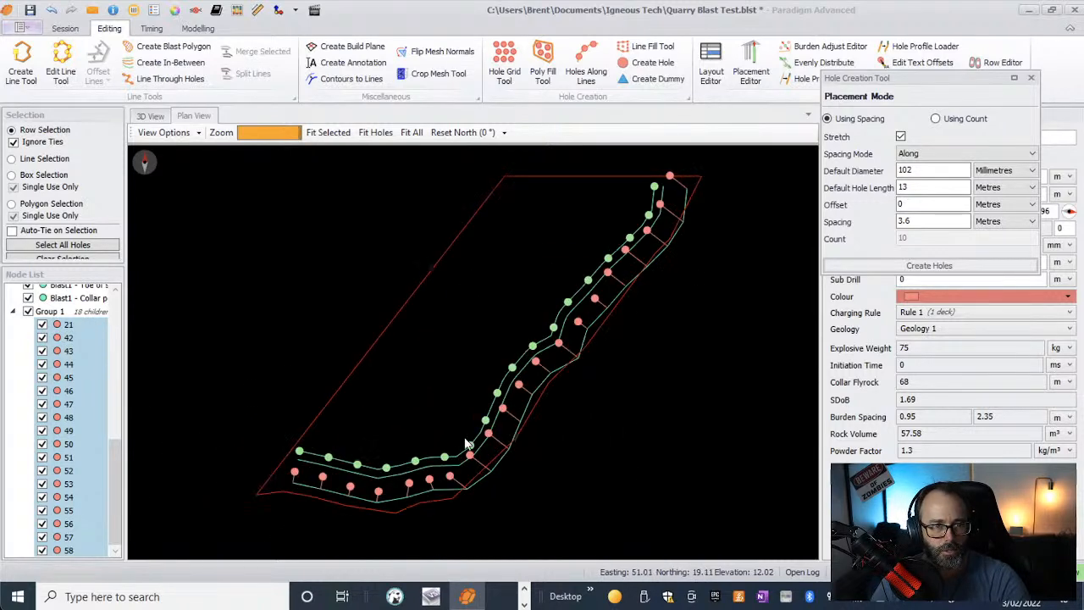
- Colour all the new second-row holes light blue and close the Hole Creation Tool
{"action": "left_click", "coordinate": [57, 326]}
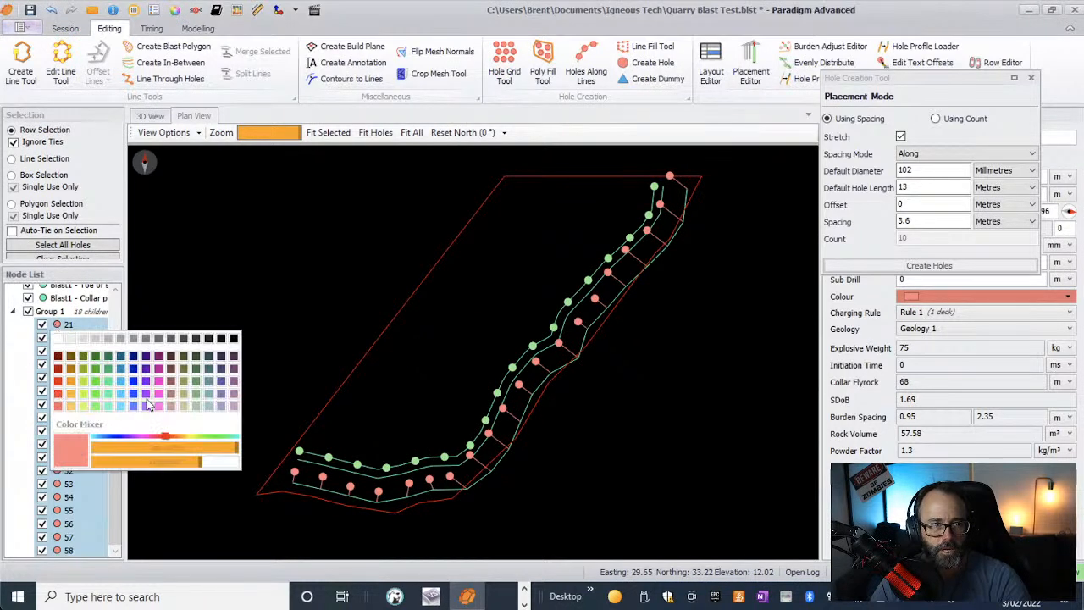
{"action": "left_click", "coordinate": [121, 392]}
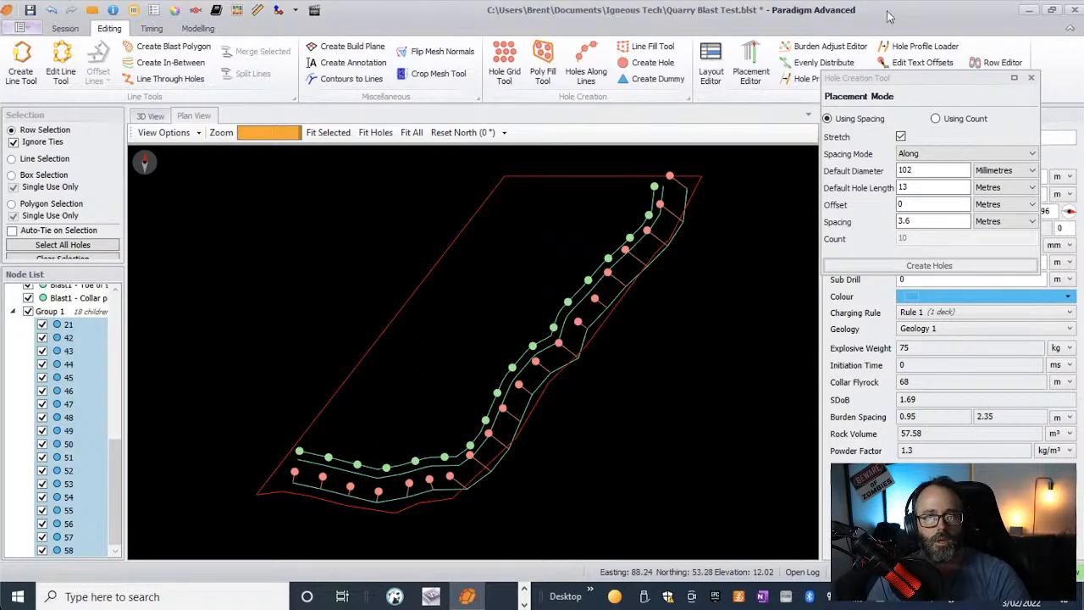
{"action": "left_click", "coordinate": [1031, 77]}
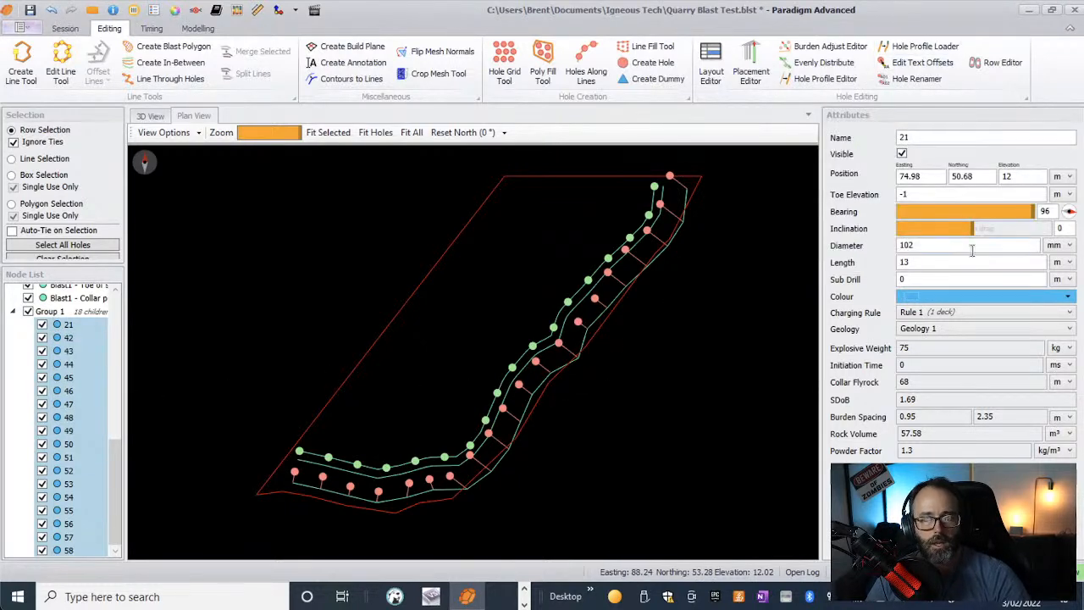
- Set the inclination of the second-row holes to 5 degrees and check their toes against the second-row toe line
{"action": "double_click", "coordinate": [1060, 229]}
{"action": "type", "text": "5"}
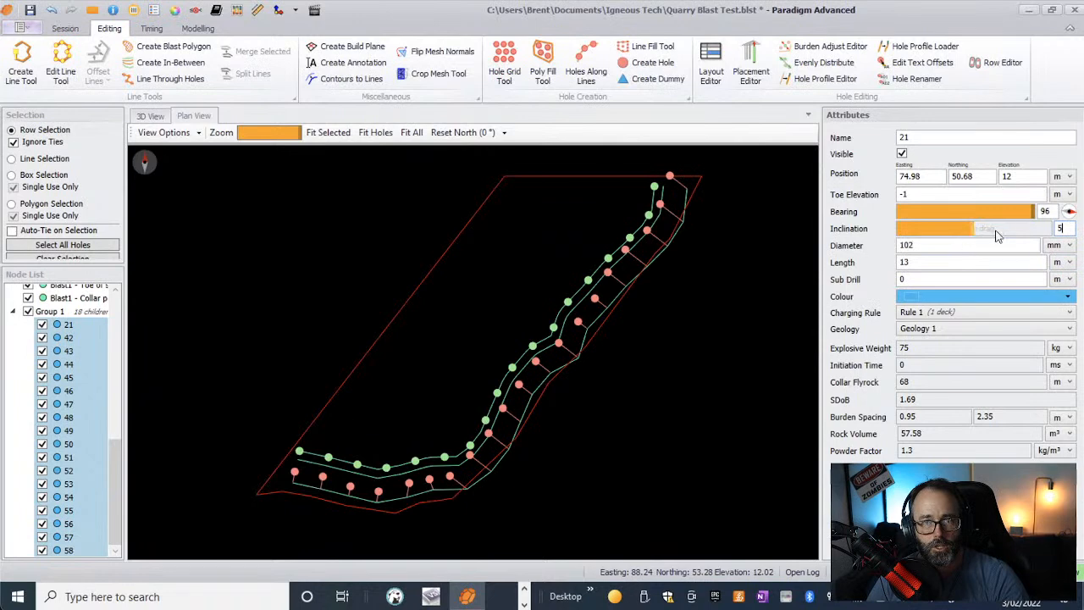
{"action": "key", "text": "Return"}
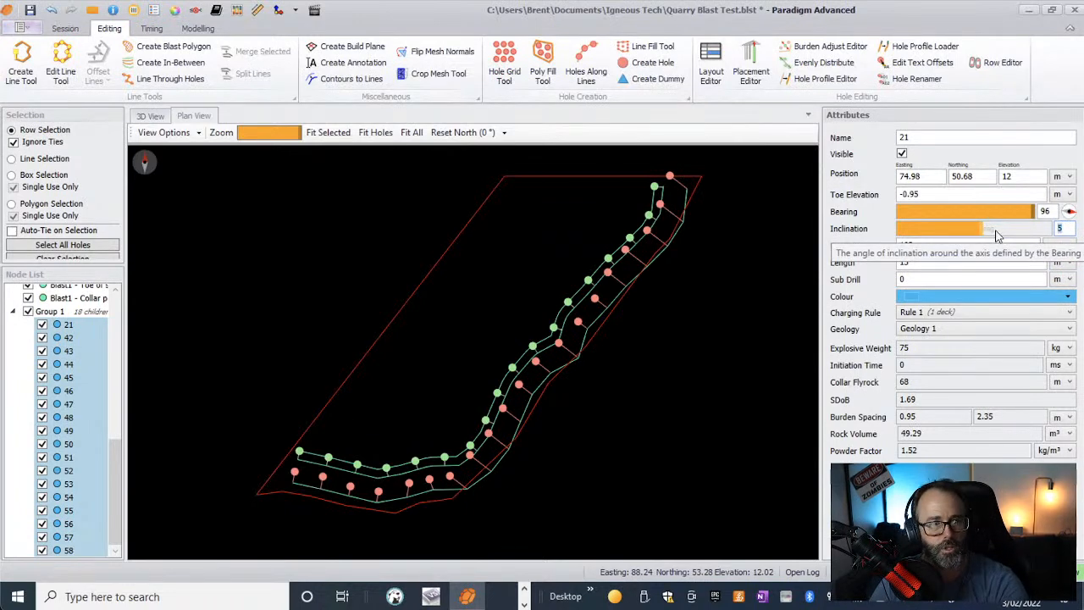
{"action": "scroll", "coordinate": [723, 228], "scroll_direction": "up", "scroll_amount": 3}
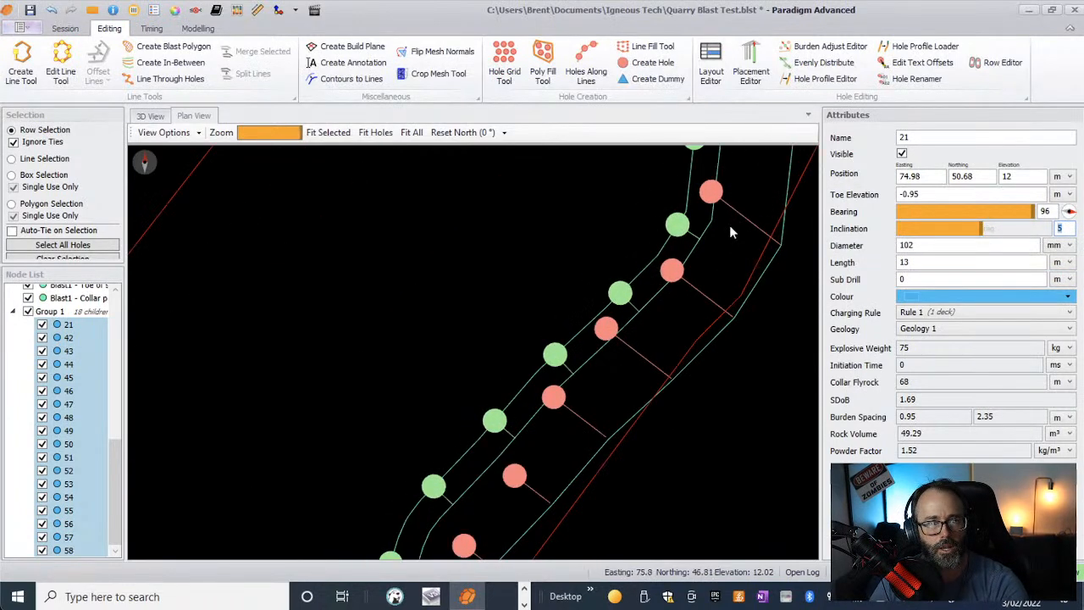
{"action": "scroll", "coordinate": [713, 236], "scroll_direction": "up", "scroll_amount": 2}
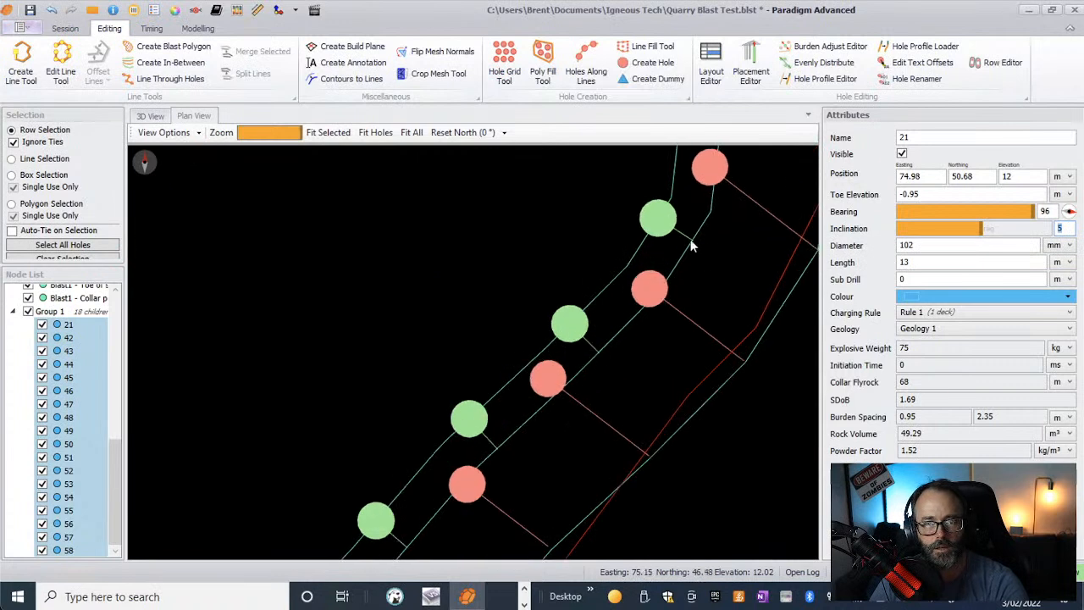
{"action": "scroll", "coordinate": [697, 244], "scroll_direction": "up", "scroll_amount": 4}
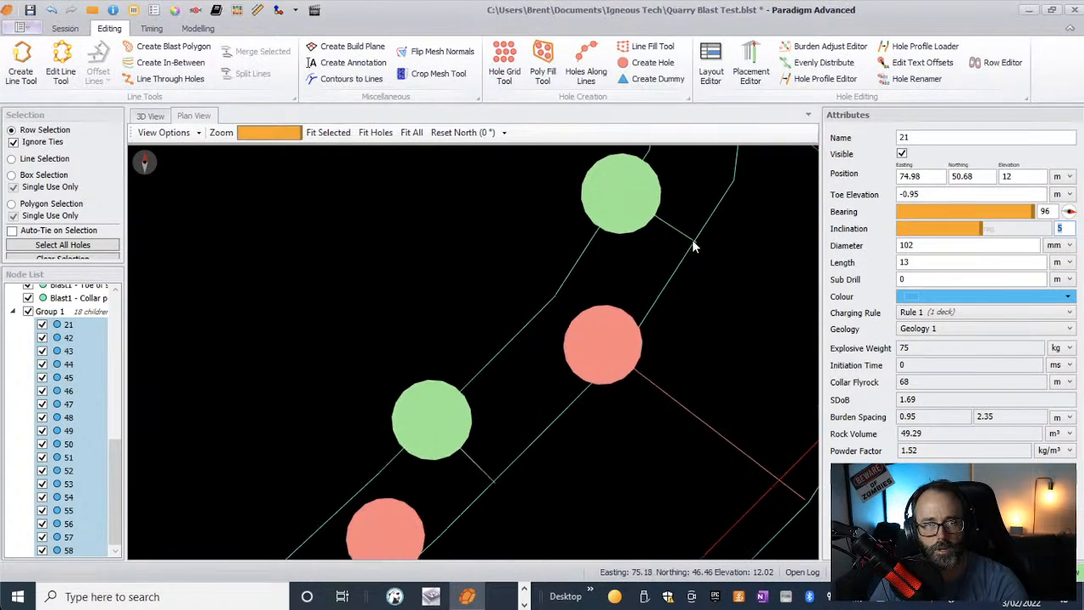
{"action": "scroll", "coordinate": [693, 245], "scroll_direction": "down", "scroll_amount": 5}
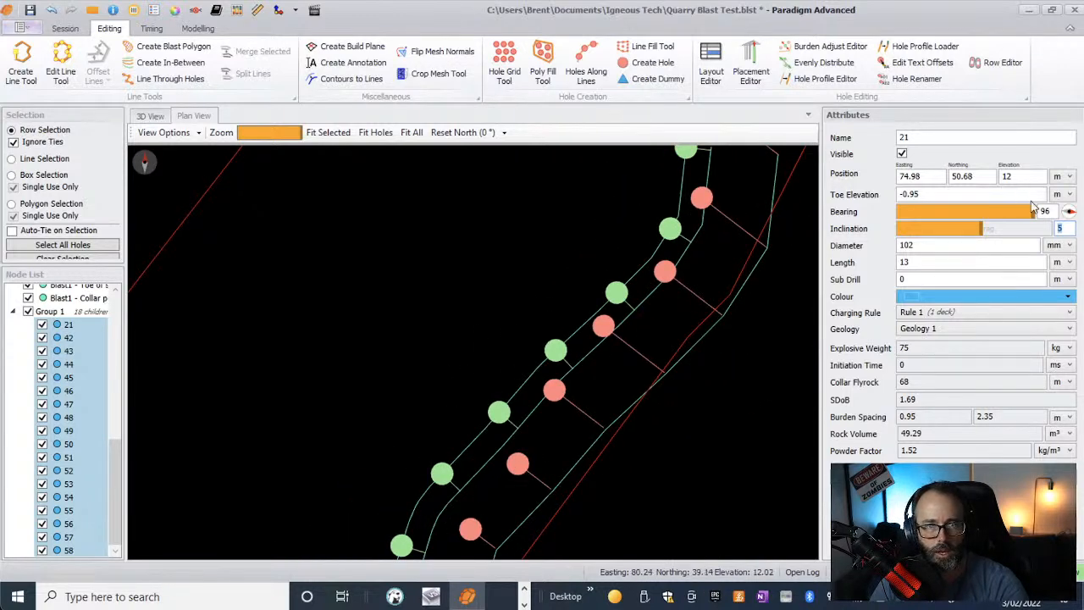
{"action": "left_click", "coordinate": [670, 276]}
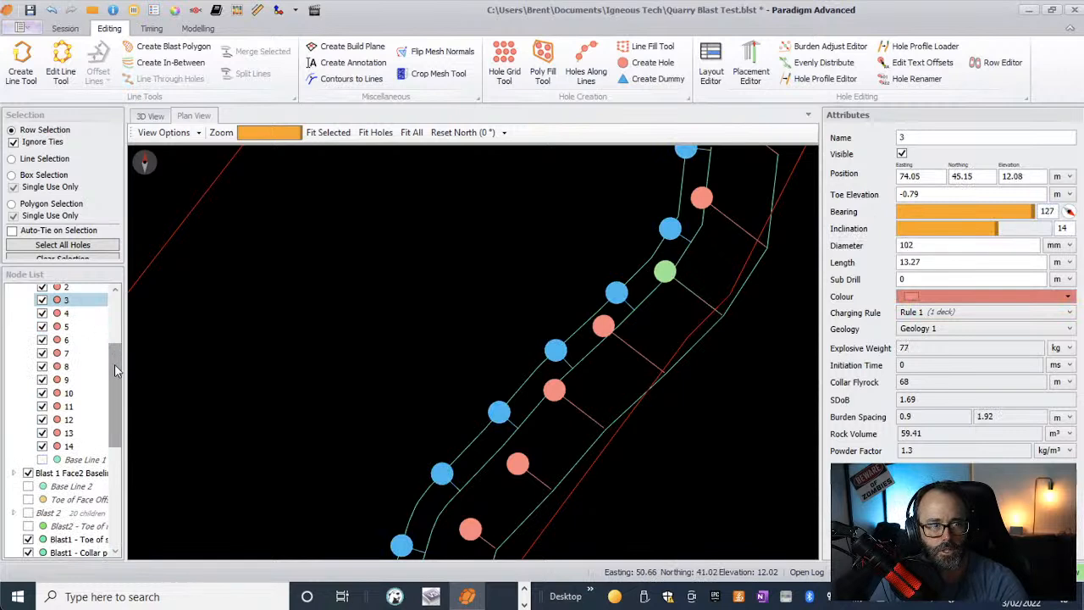
- Rename the new hole group, Group 1, as "Blast 1 - Second Row"
{"action": "scroll", "coordinate": [115, 366], "scroll_direction": "up", "scroll_amount": 5}
{"action": "scroll", "coordinate": [121, 385], "scroll_direction": "down", "scroll_amount": 6}
{"action": "left_click_drag", "start_coordinate": [121, 390], "coordinate": [123, 481]}
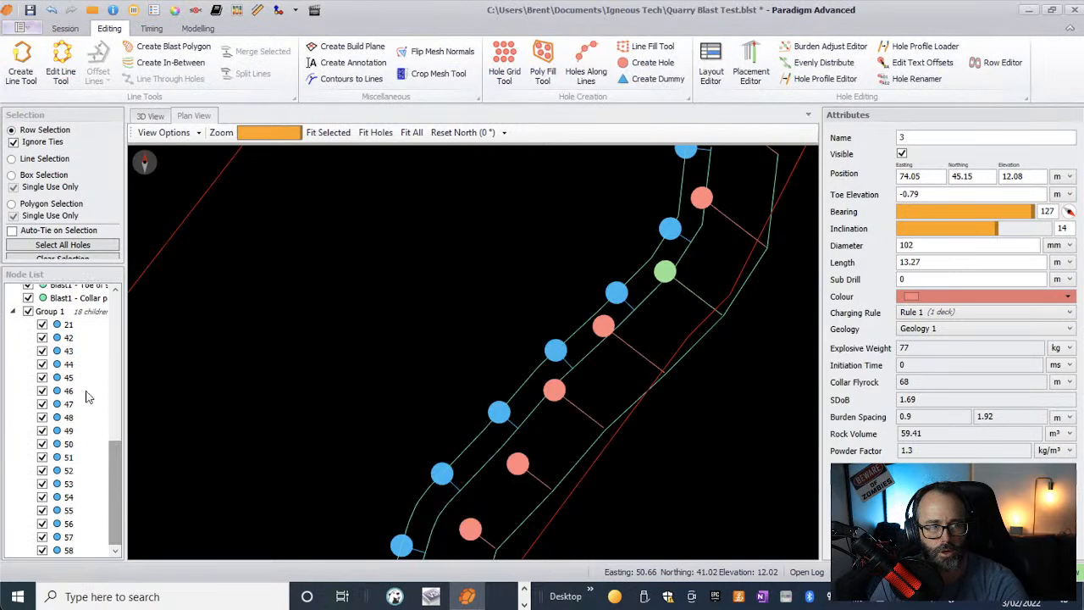
{"action": "double_click", "coordinate": [54, 312]}
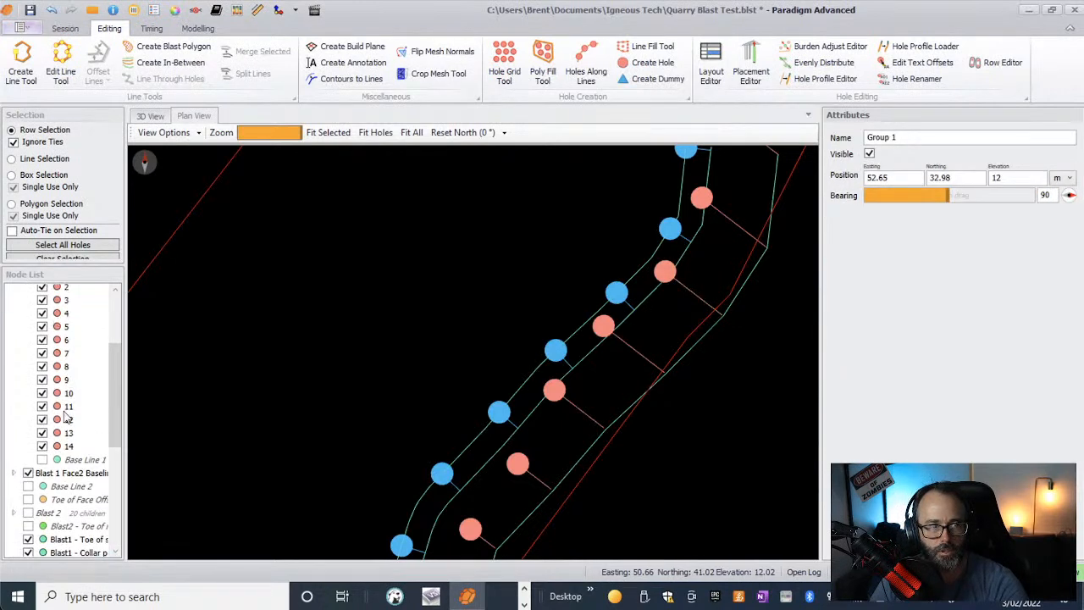
{"action": "scroll", "coordinate": [68, 423], "scroll_direction": "down", "scroll_amount": 3}
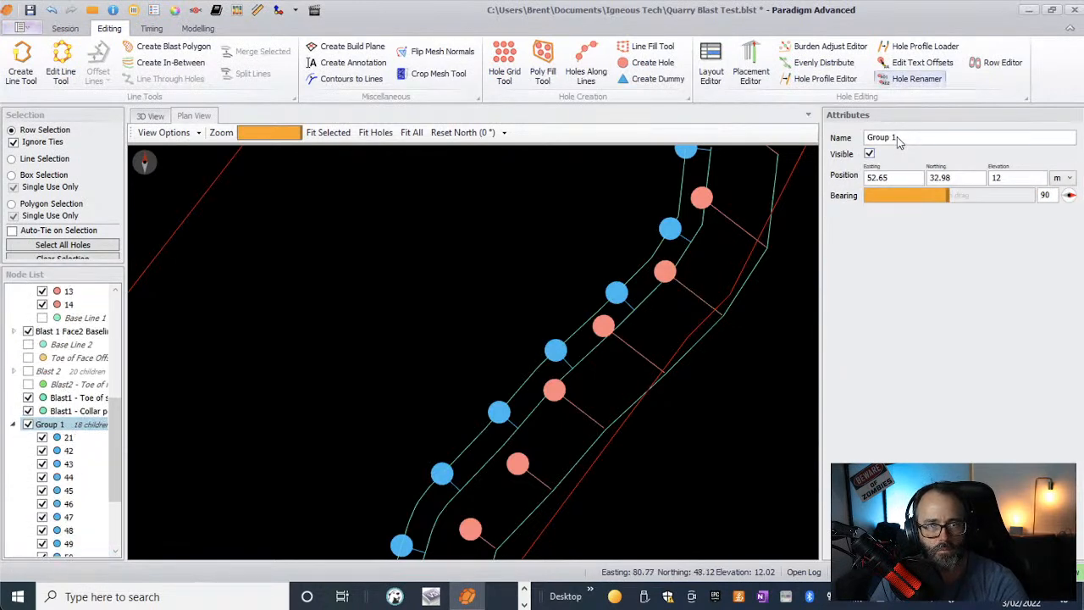
{"action": "triple_click", "coordinate": [903, 138]}
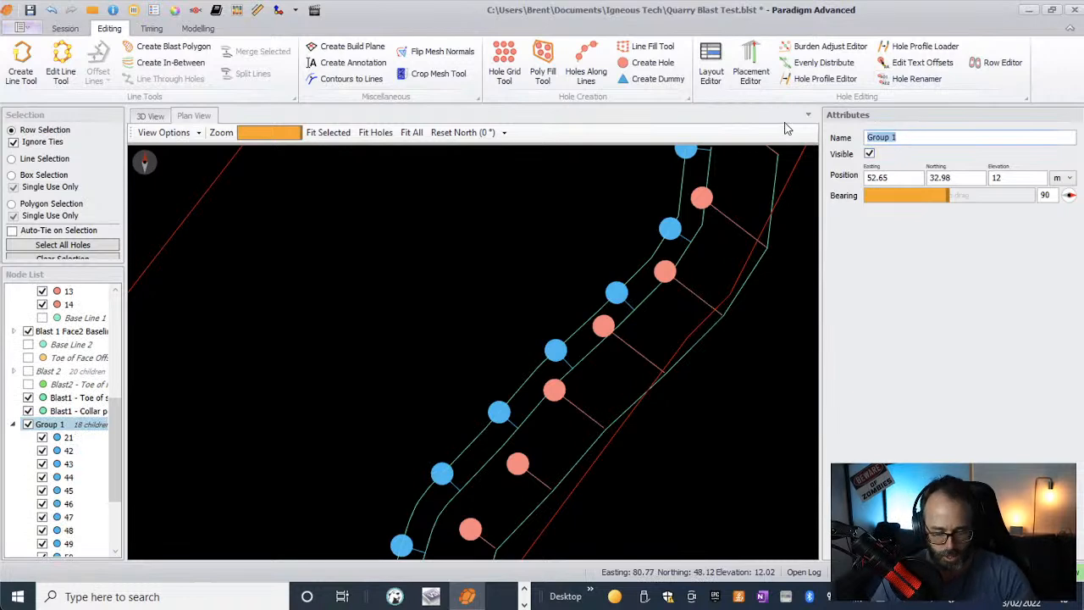
{"action": "type", "text": "Second"}
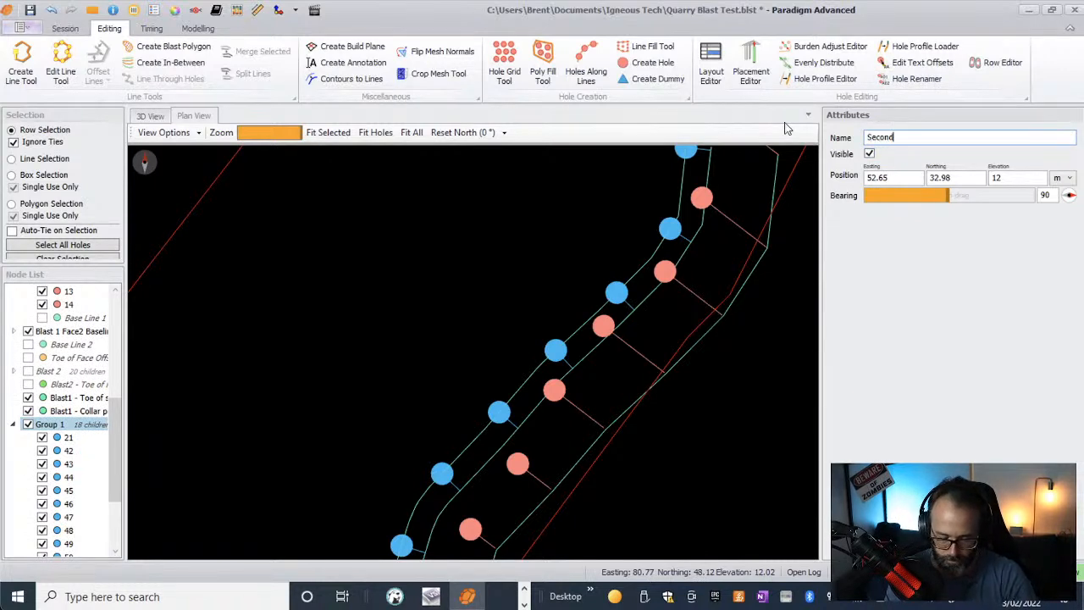
{"action": "type", "text": " Row"}
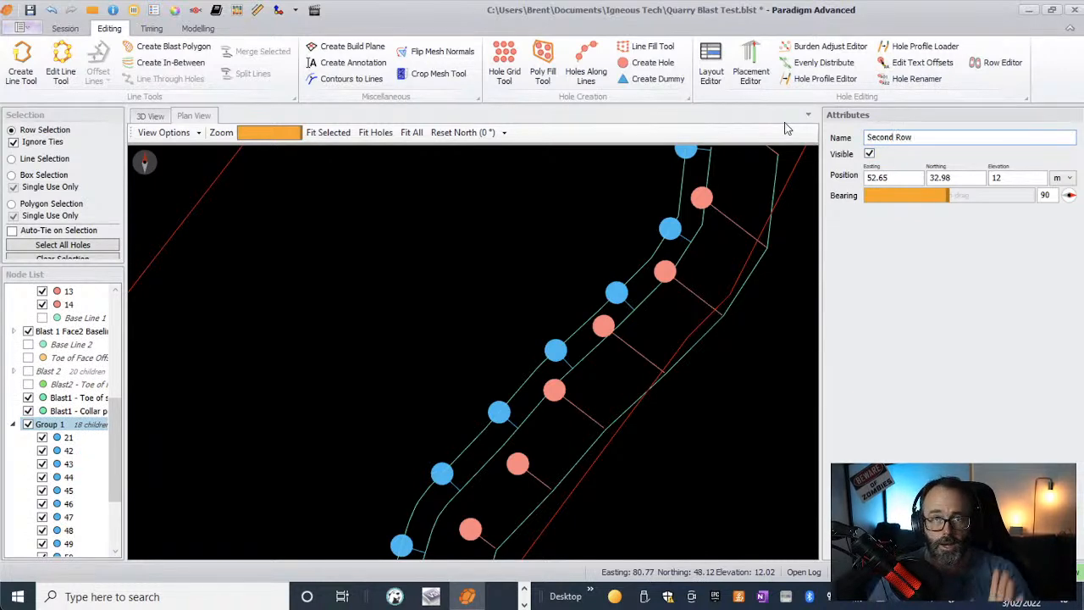
{"action": "left_click", "coordinate": [868, 140]}
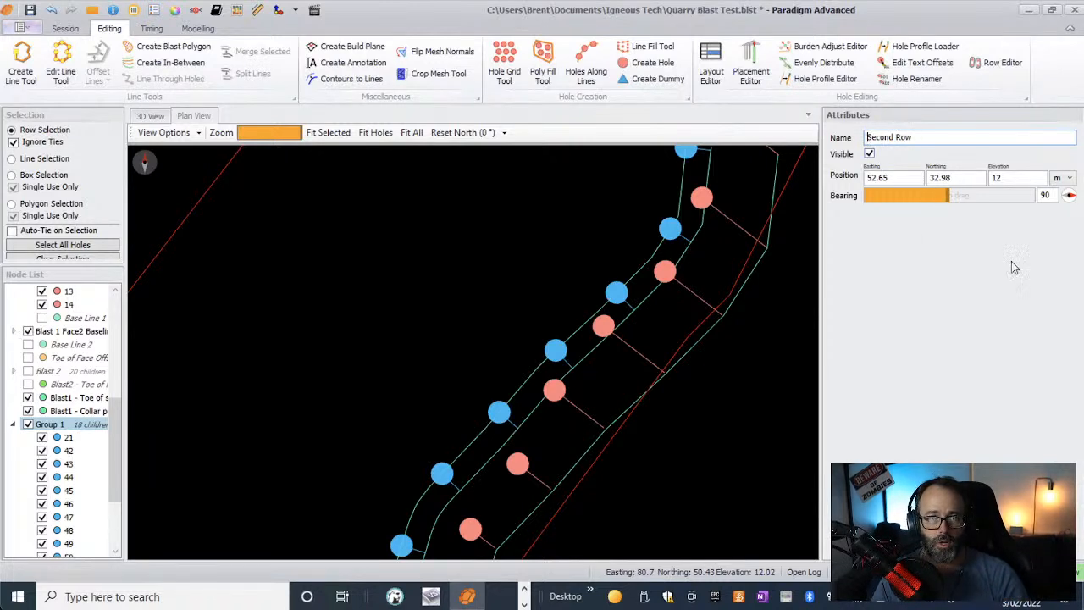
{"action": "type", "text": "b"}
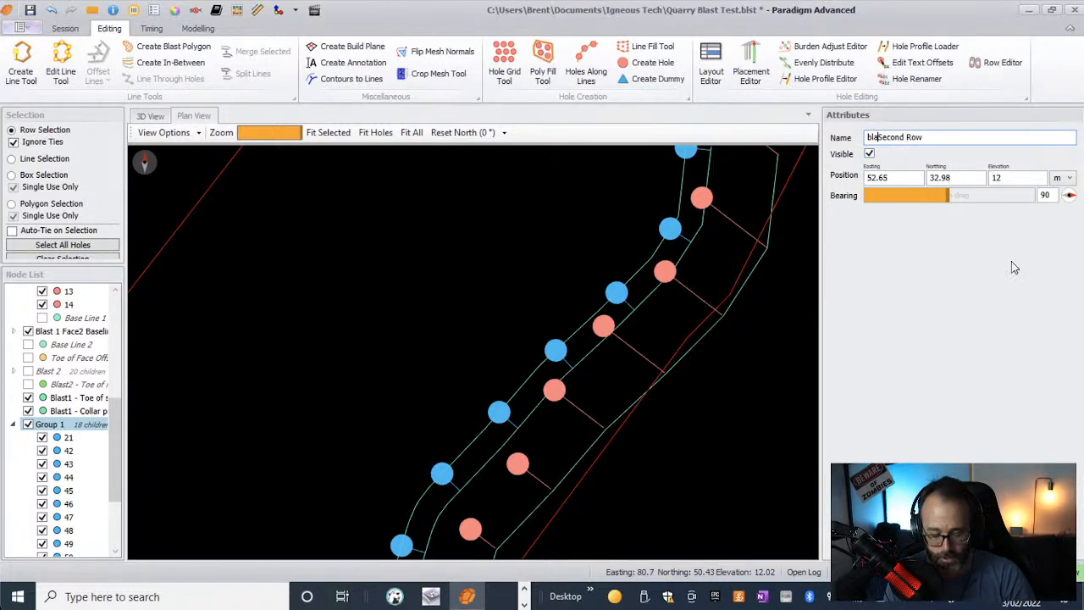
{"action": "key", "text": "BackSpace"}
{"action": "type", "text": "Blast"}
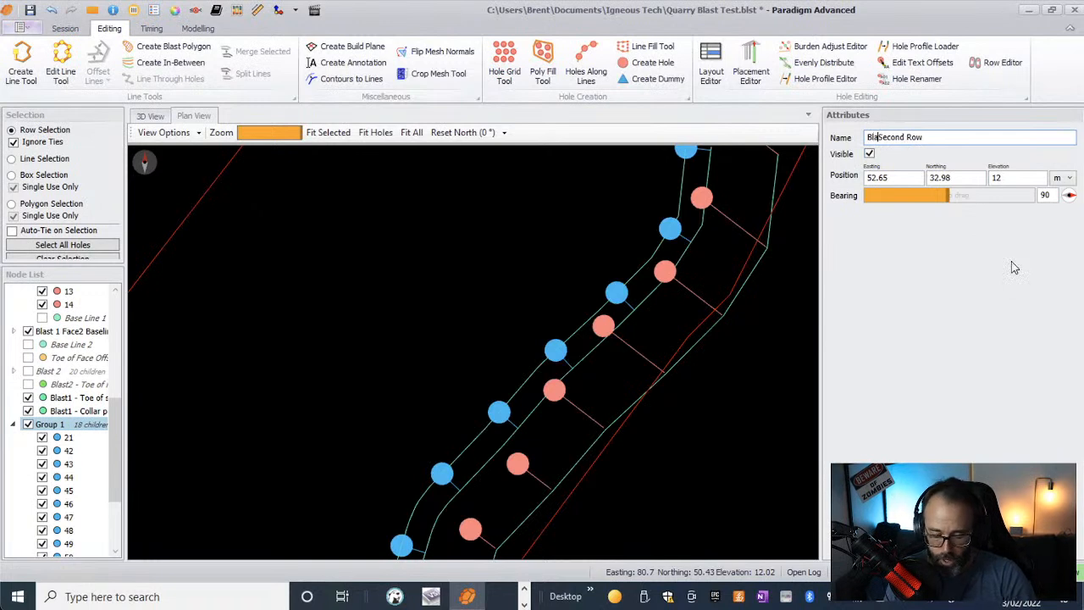
{"action": "type", "text": " 1"}
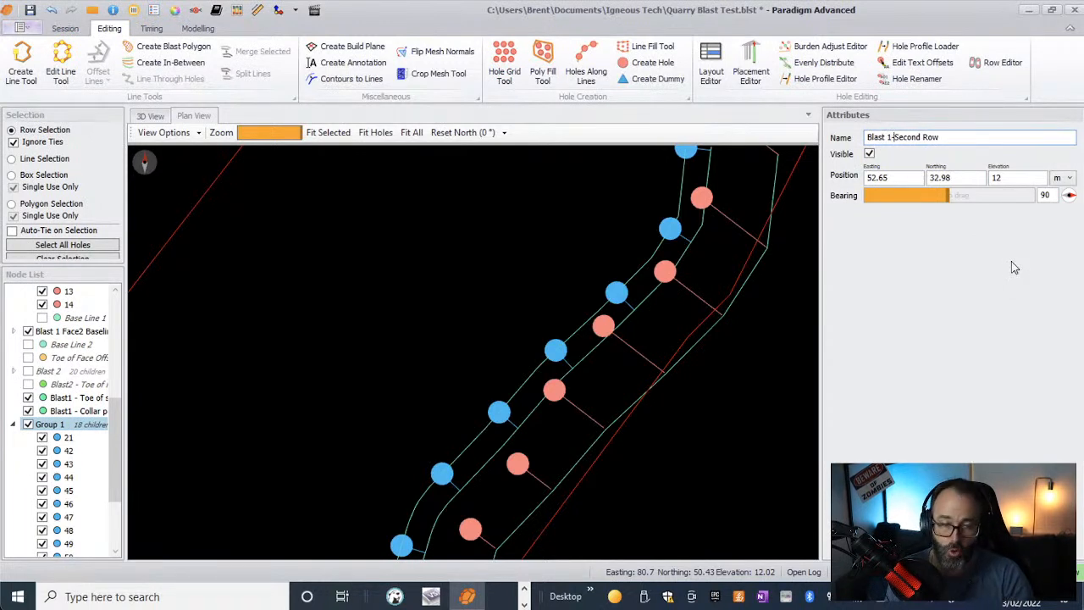
{"action": "type", "text": " -"}
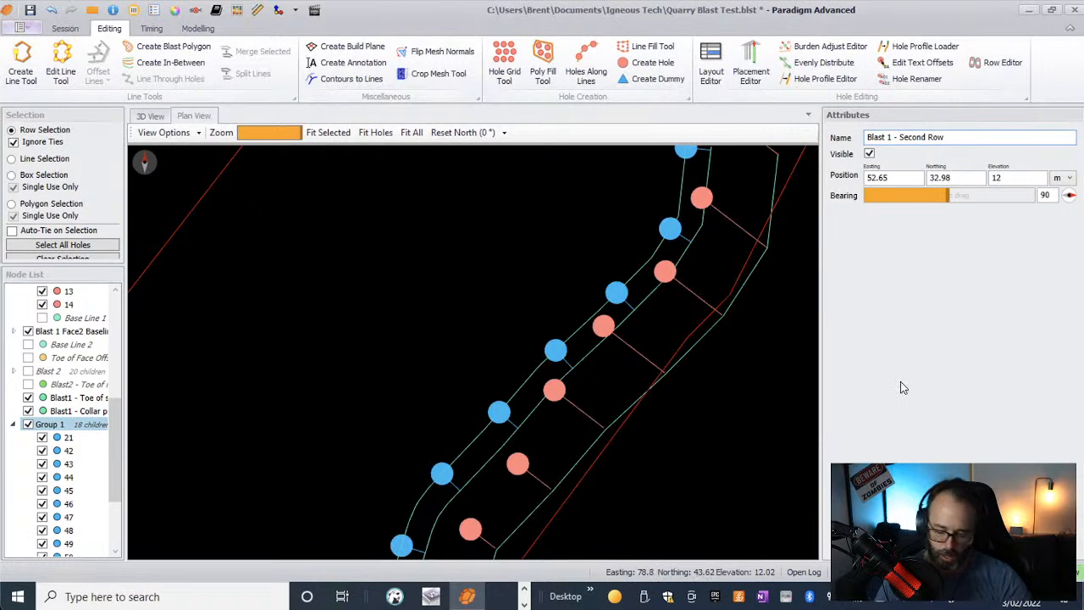
{"action": "key", "text": "Return"}
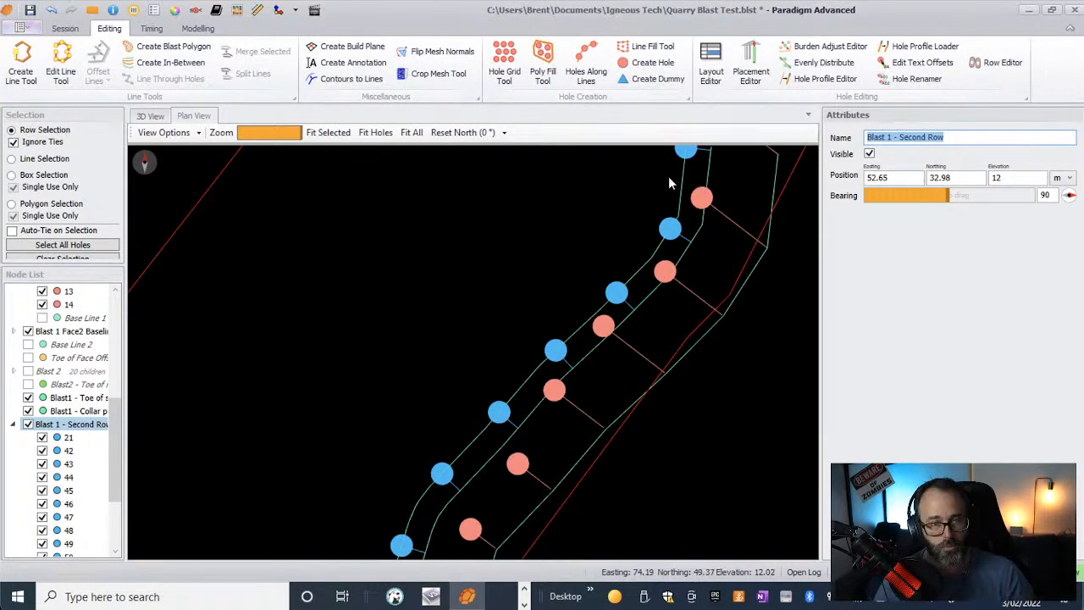
- Select all holes in the "Blast 1 - Second Row" group and set their bearing to 127 degrees
{"action": "middle_click_drag", "start_coordinate": [651, 170], "coordinate": [600, 330]}
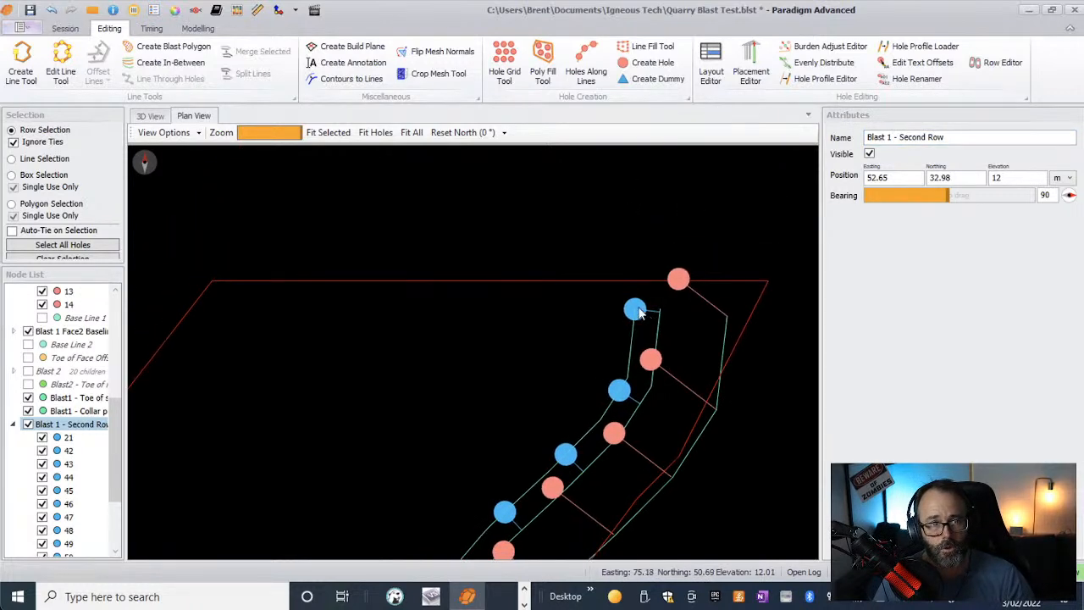
{"action": "right_click", "coordinate": [58, 425]}
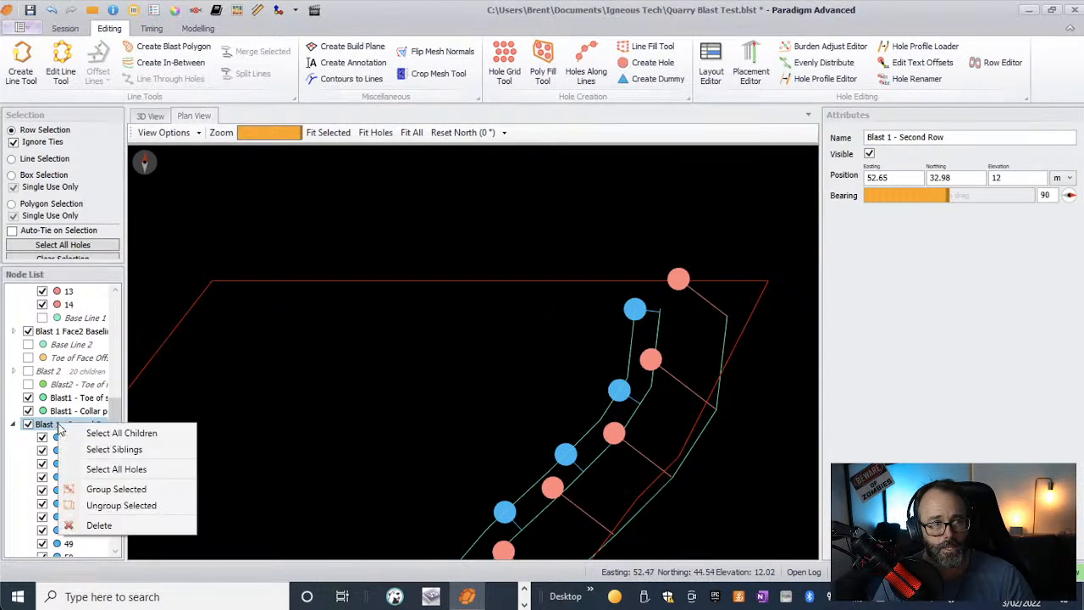
{"action": "left_click", "coordinate": [105, 469]}
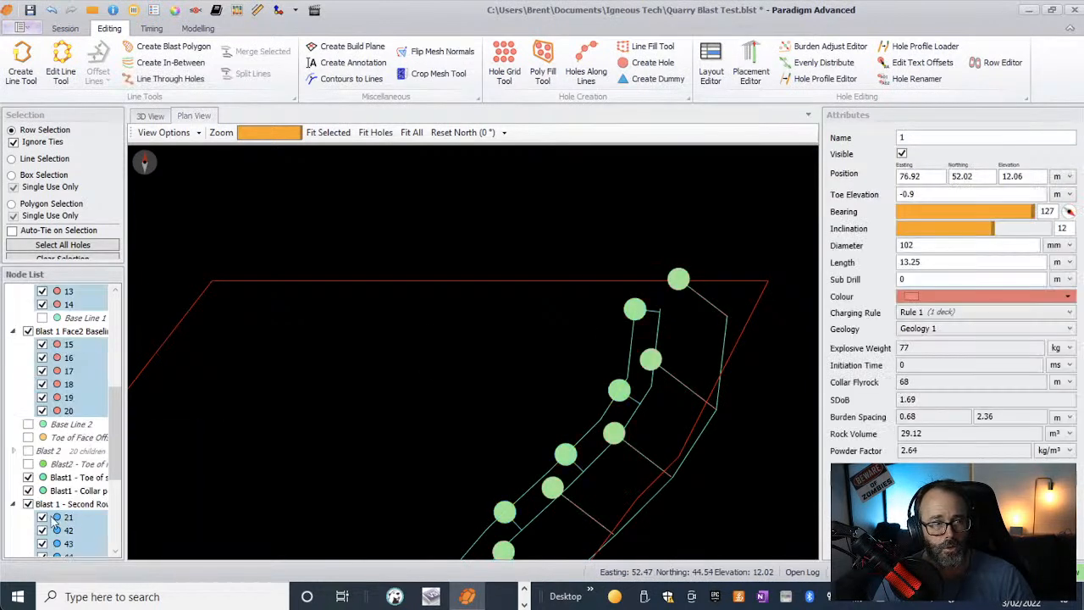
{"action": "left_click", "coordinate": [67, 505]}
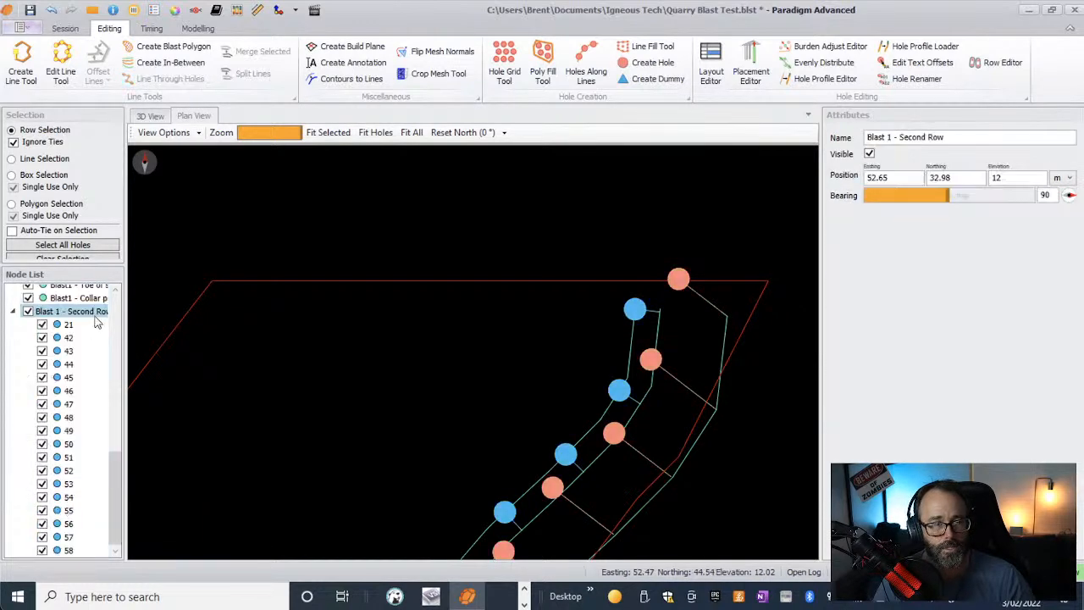
{"action": "right_click", "coordinate": [96, 318]}
{"action": "left_click", "coordinate": [150, 329]}
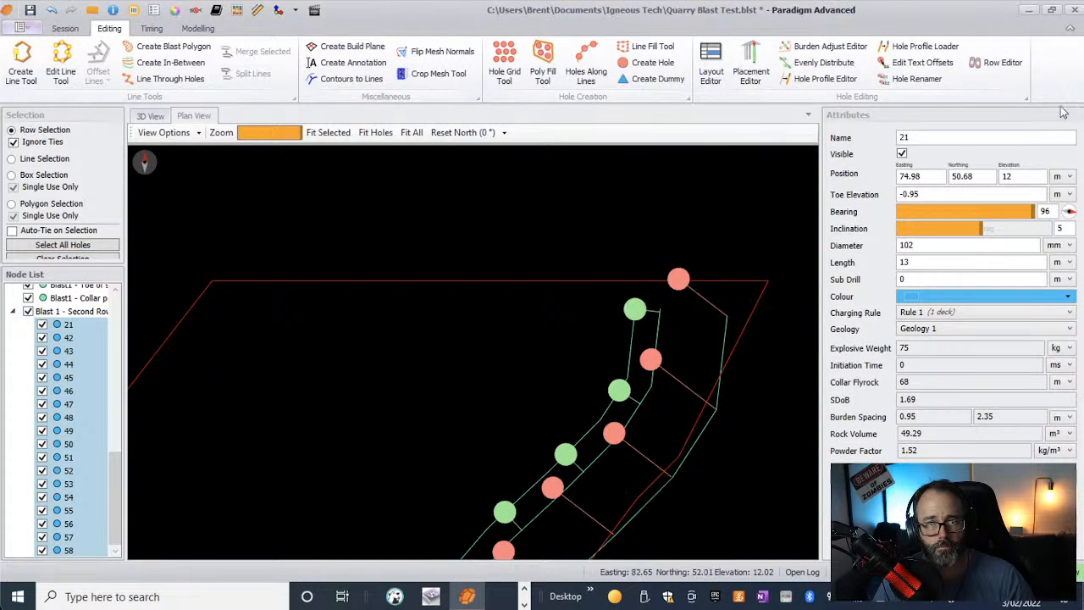
{"action": "left_click_drag", "start_coordinate": [1052, 211], "coordinate": [1007, 211]}
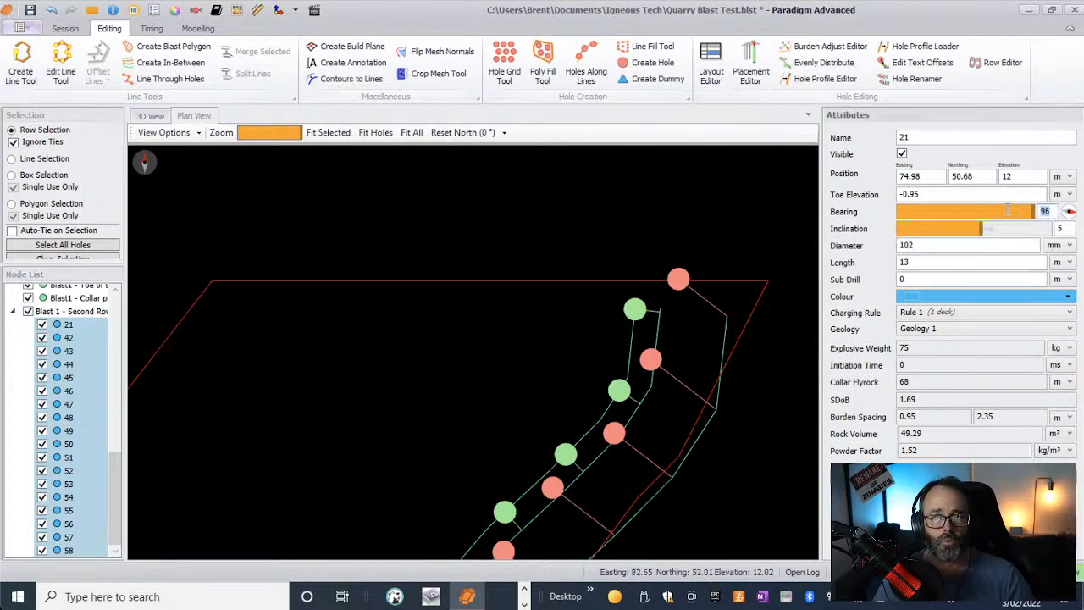
{"action": "type", "text": "127"}
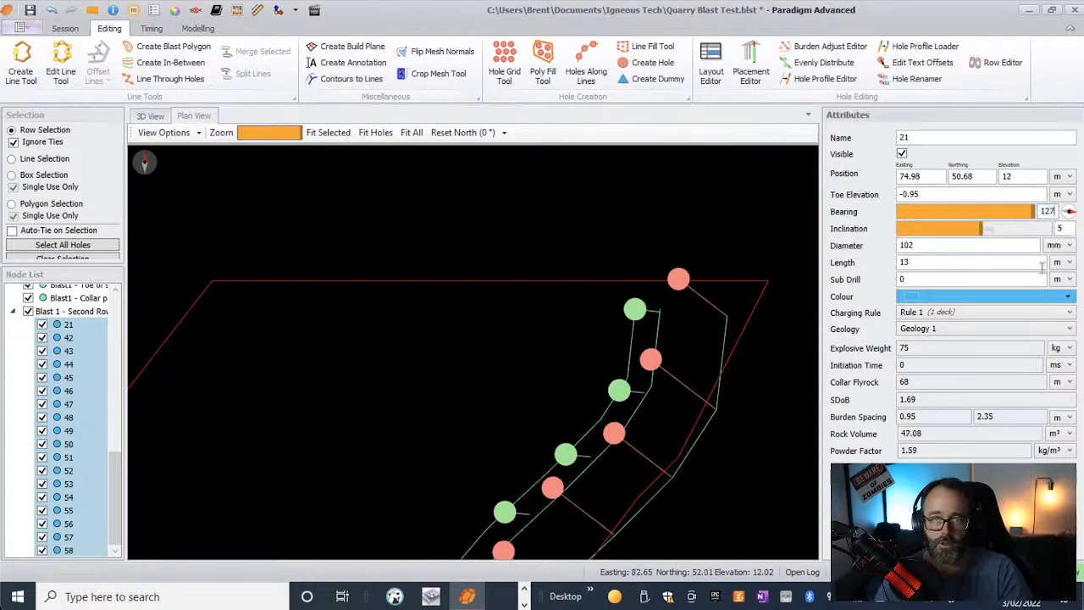
{"action": "key", "text": "Return"}
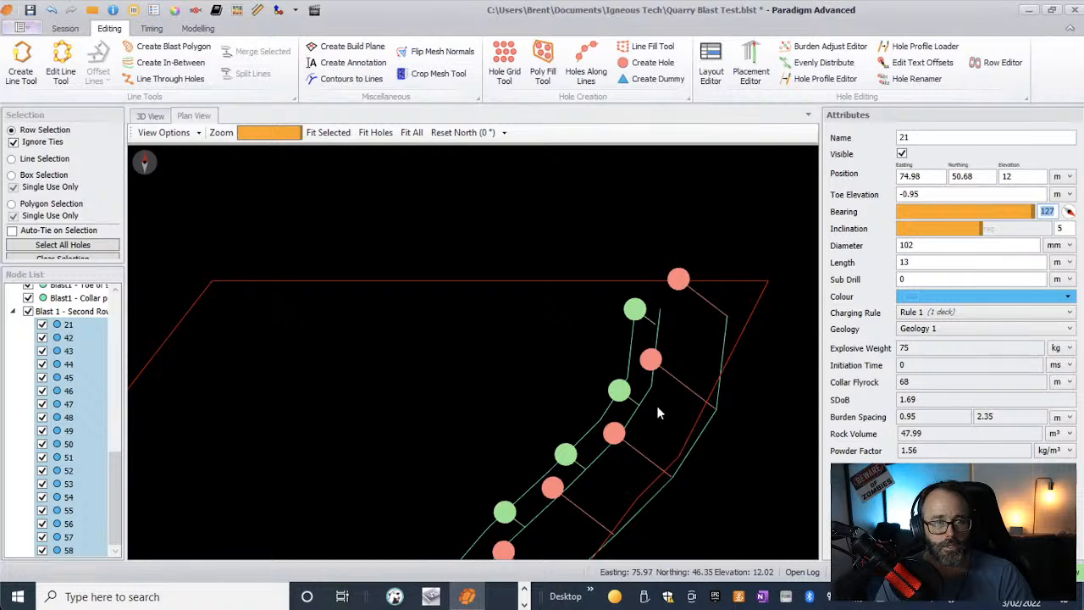
{"action": "left_click", "coordinate": [563, 359]}
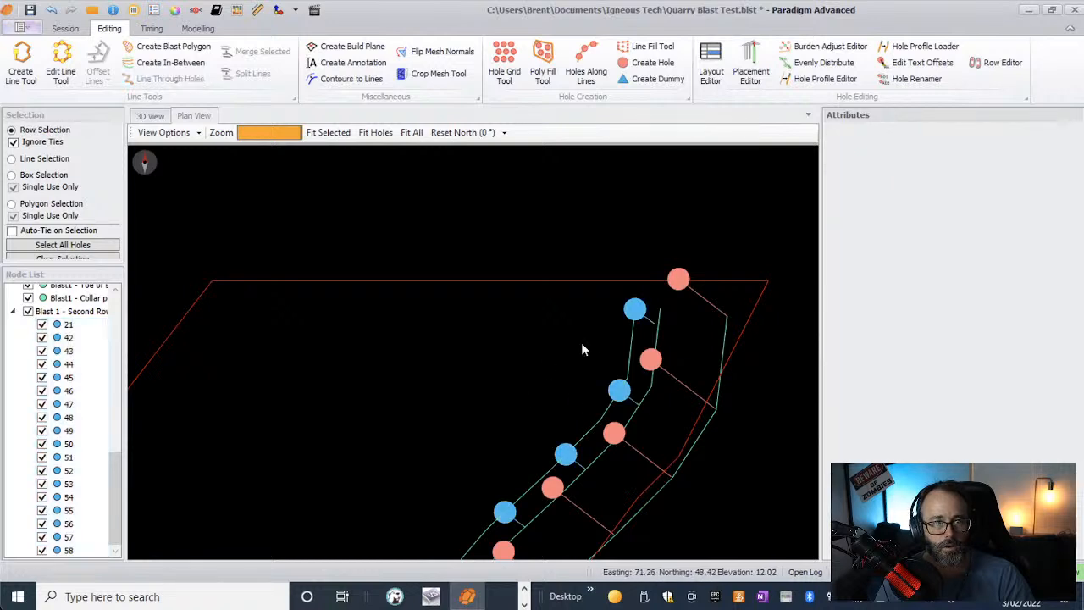
- Set the inclination of hole 52, at the inner corner of the second row, to 10 degrees
{"action": "scroll", "coordinate": [606, 346], "scroll_direction": "down", "scroll_amount": 5}
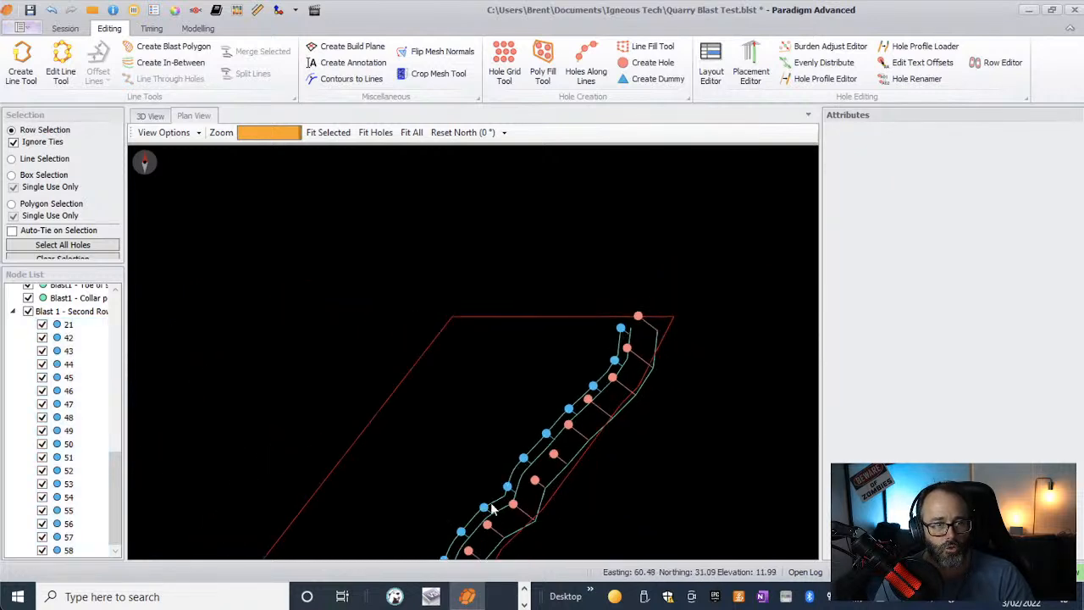
{"action": "scroll", "coordinate": [490, 505], "scroll_direction": "down", "scroll_amount": 2}
{"action": "scroll", "coordinate": [495, 500], "scroll_direction": "up", "scroll_amount": 6}
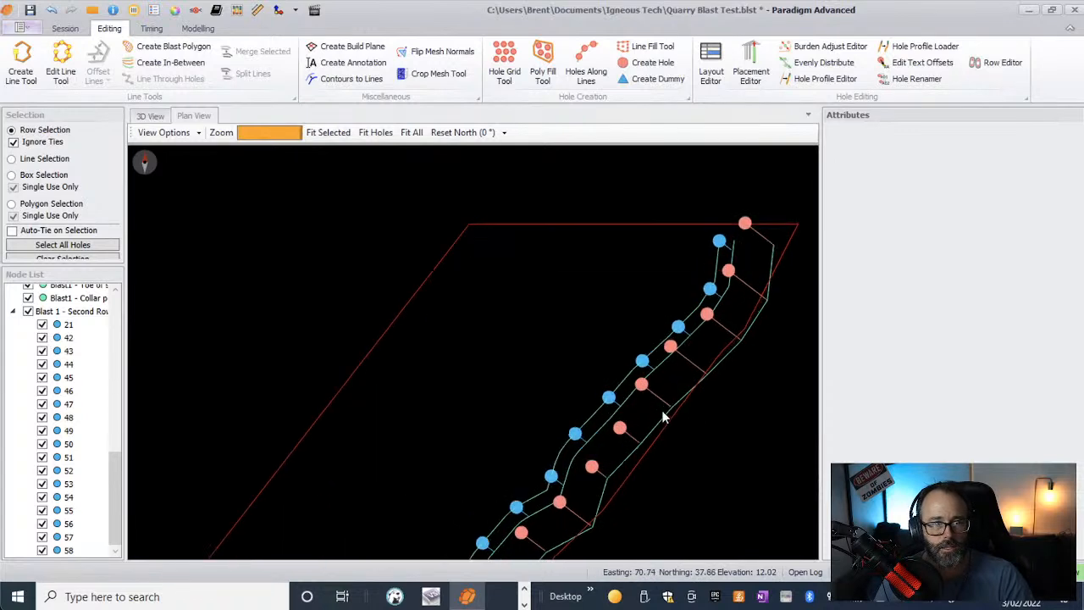
{"action": "scroll", "coordinate": [638, 409], "scroll_direction": "up", "scroll_amount": 2}
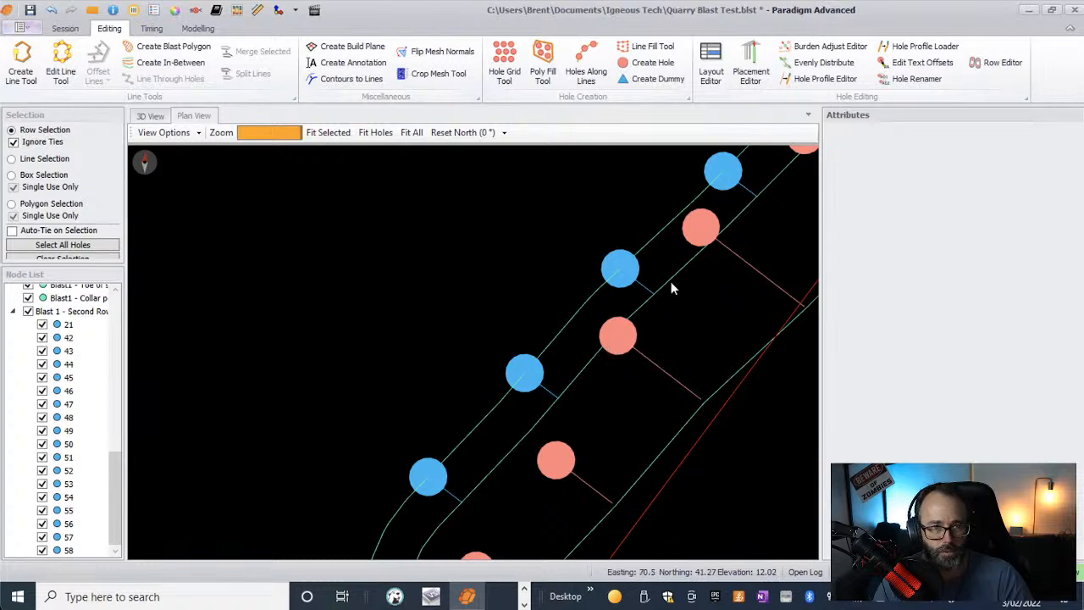
{"action": "scroll", "coordinate": [665, 289], "scroll_direction": "down", "scroll_amount": 5}
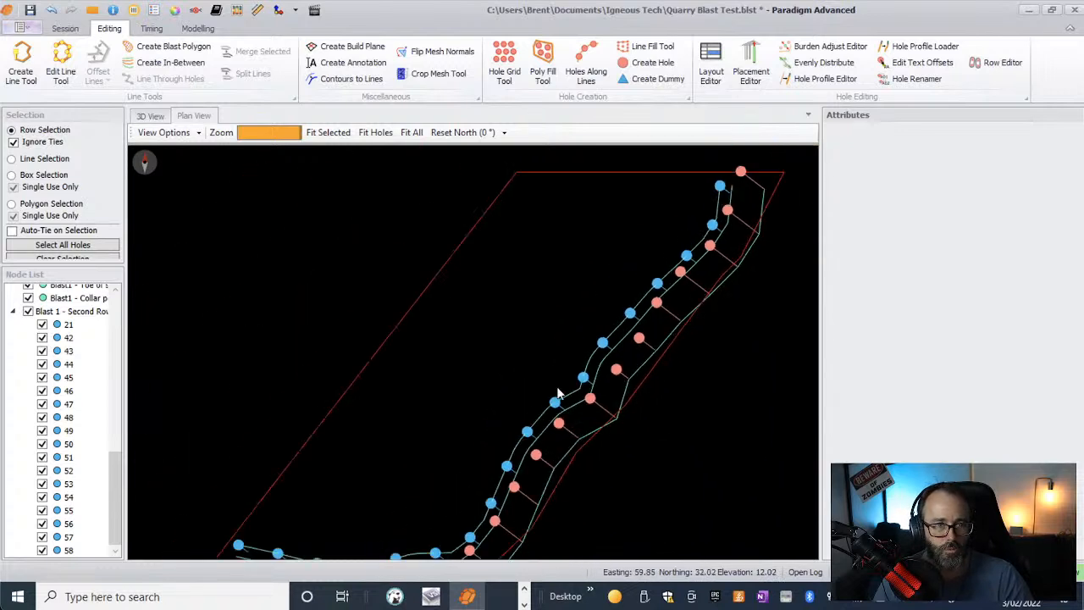
{"action": "scroll", "coordinate": [560, 394], "scroll_direction": "down", "scroll_amount": 1}
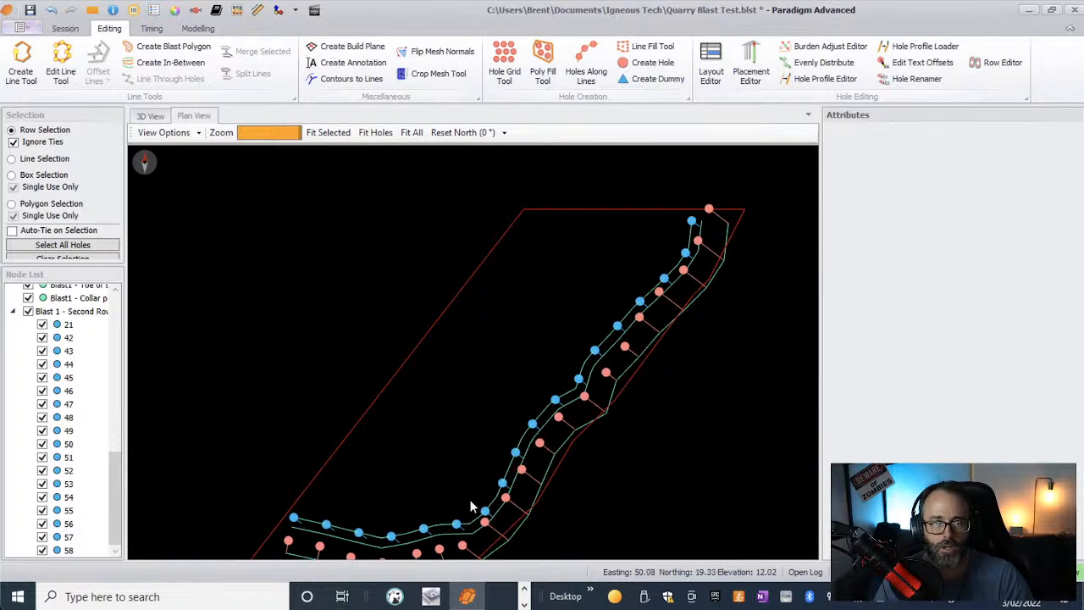
{"action": "left_click", "coordinate": [485, 513]}
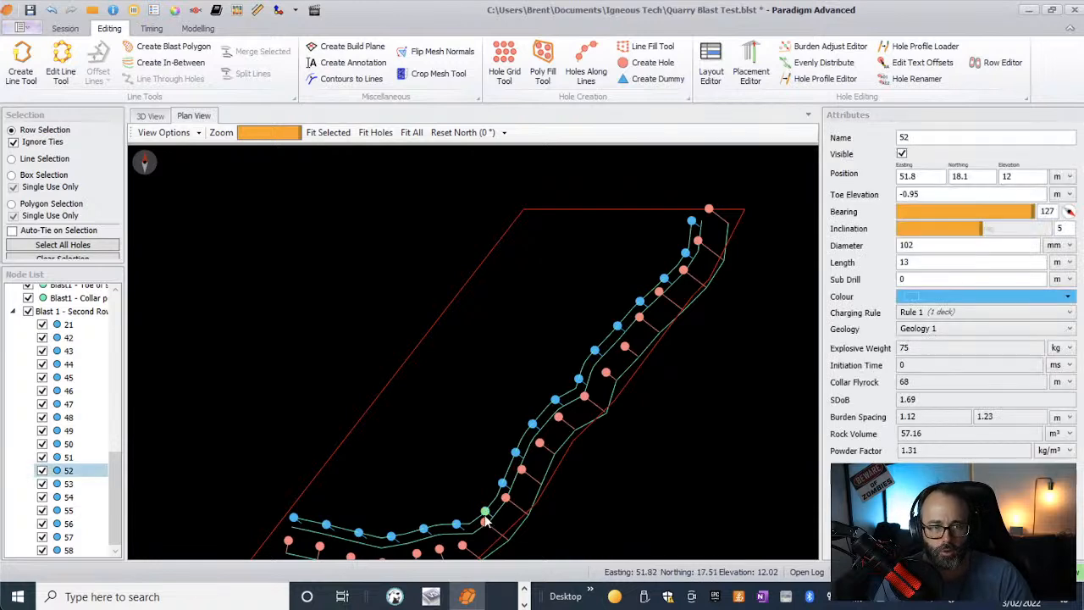
{"action": "left_click", "coordinate": [1060, 228]}
{"action": "type", "text": "10"}
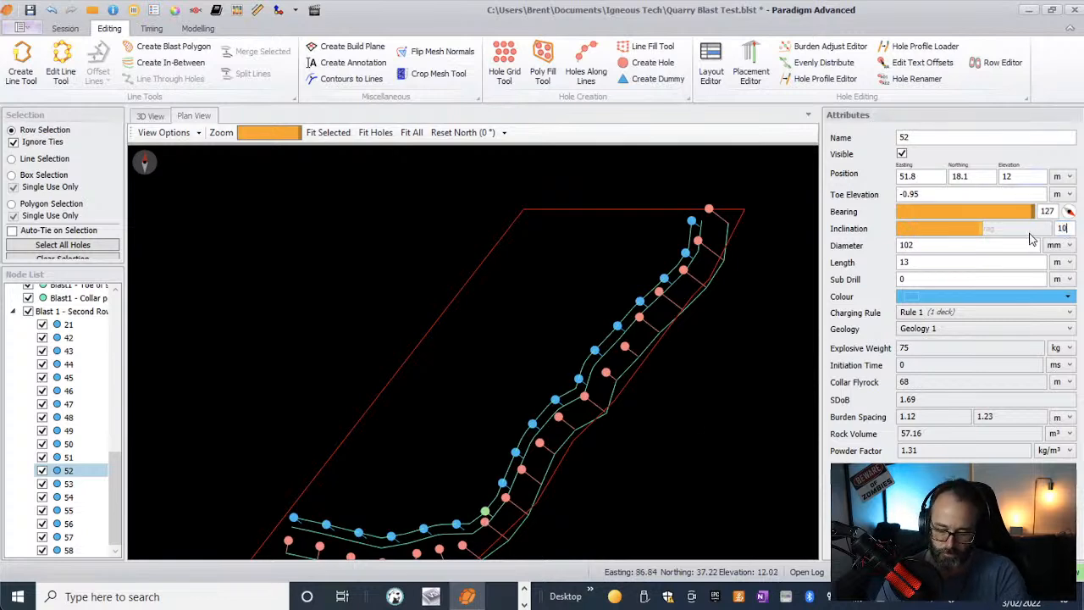
{"action": "key", "text": "Return"}
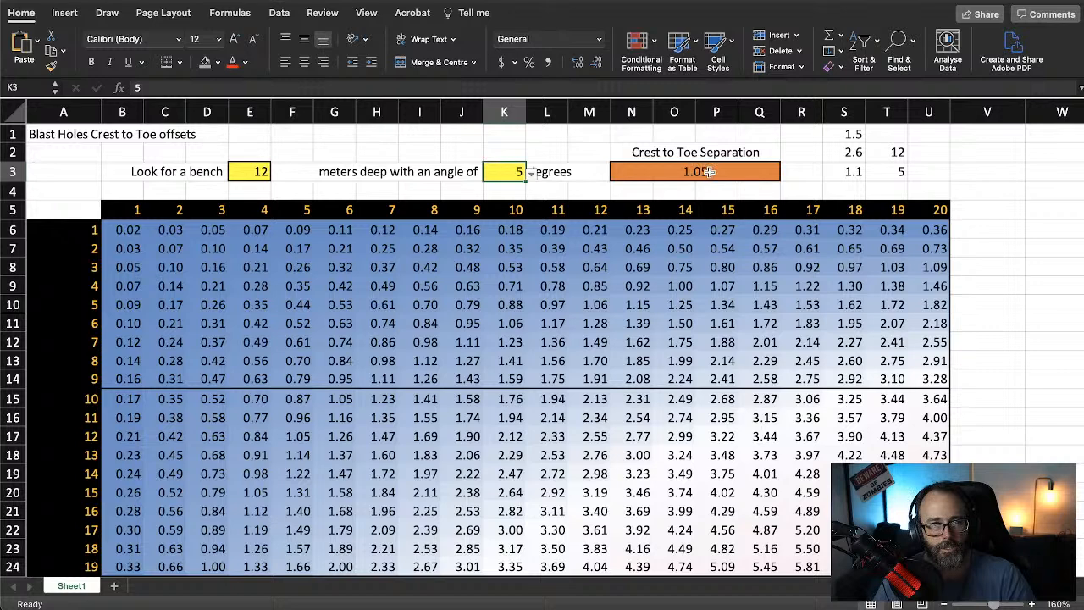
- Switch to the Excel offsets sheet and look up the crest-to-toe separation for a 12 m bench at 10 degrees
{"action": "left_click", "coordinate": [532, 172]}
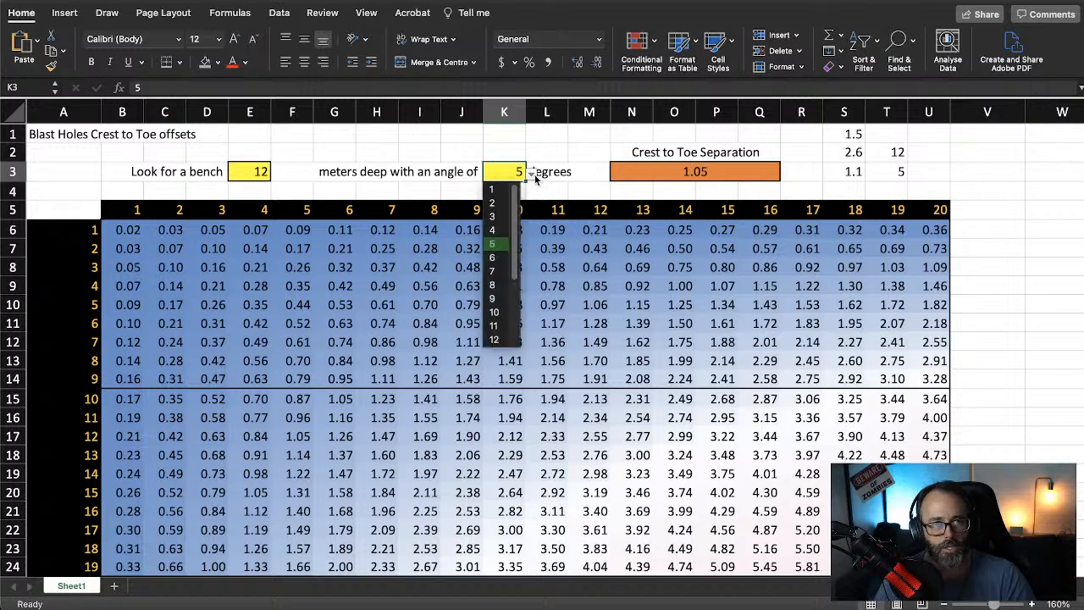
{"action": "left_click", "coordinate": [507, 313]}
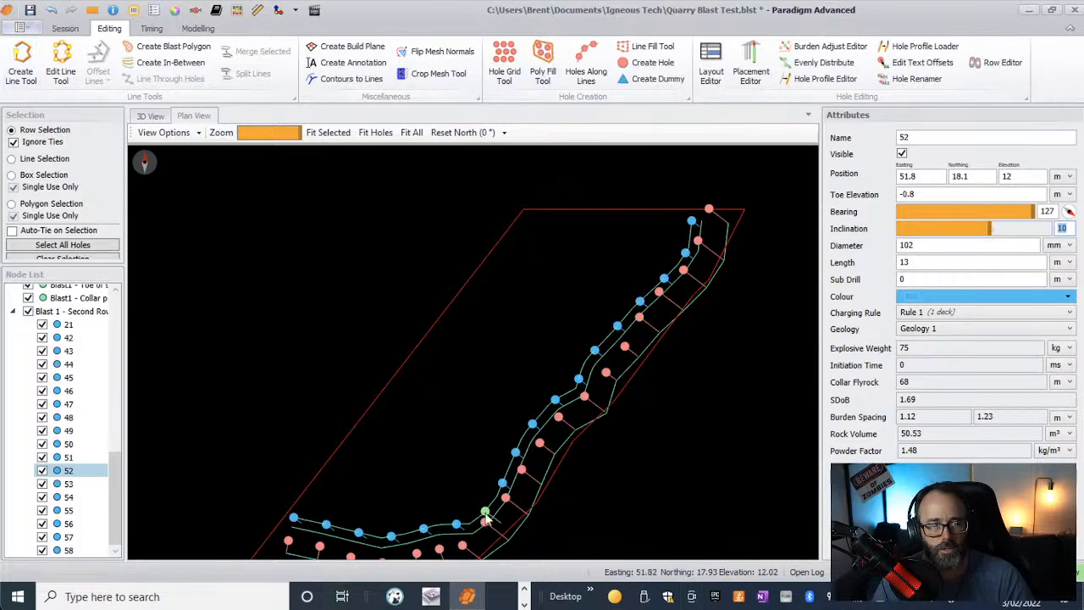
{"action": "scroll", "coordinate": [487, 519], "scroll_direction": "up", "scroll_amount": 5}
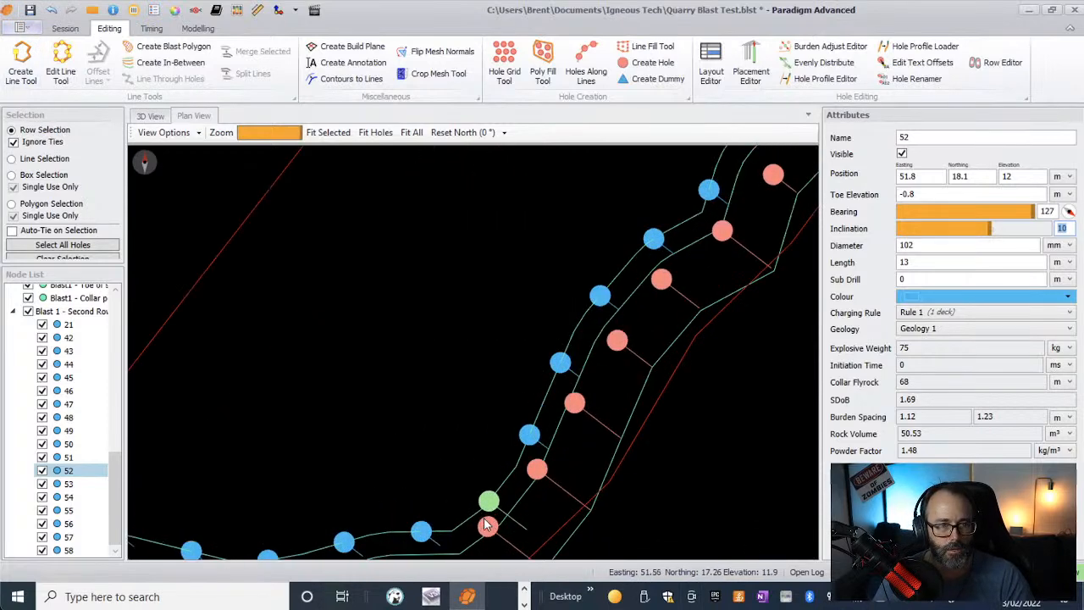
{"action": "scroll", "coordinate": [485, 521], "scroll_direction": "up", "scroll_amount": 1}
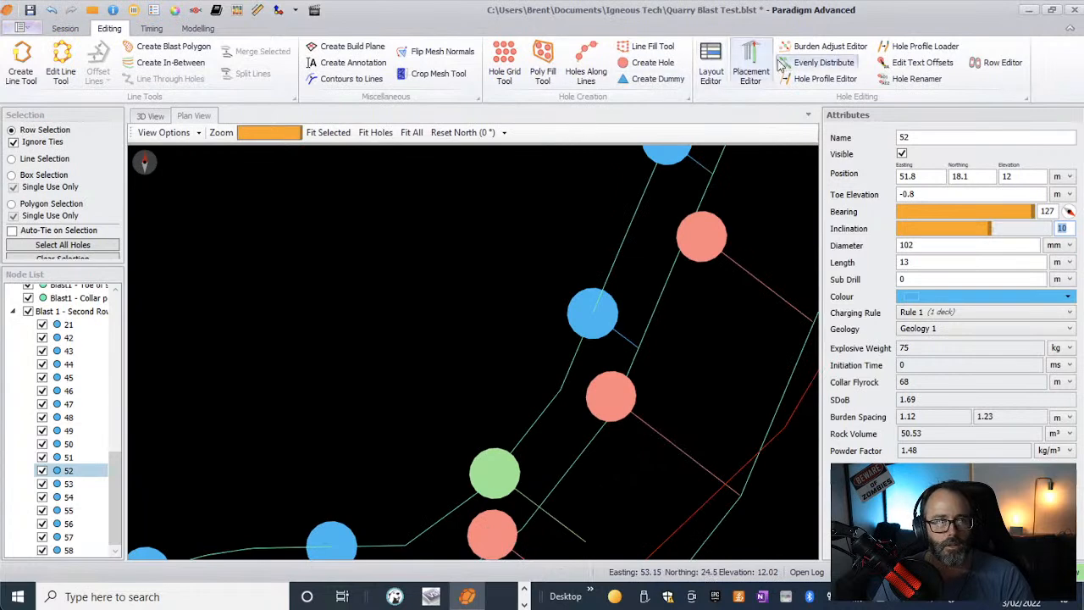
{"action": "left_click", "coordinate": [751, 63]}
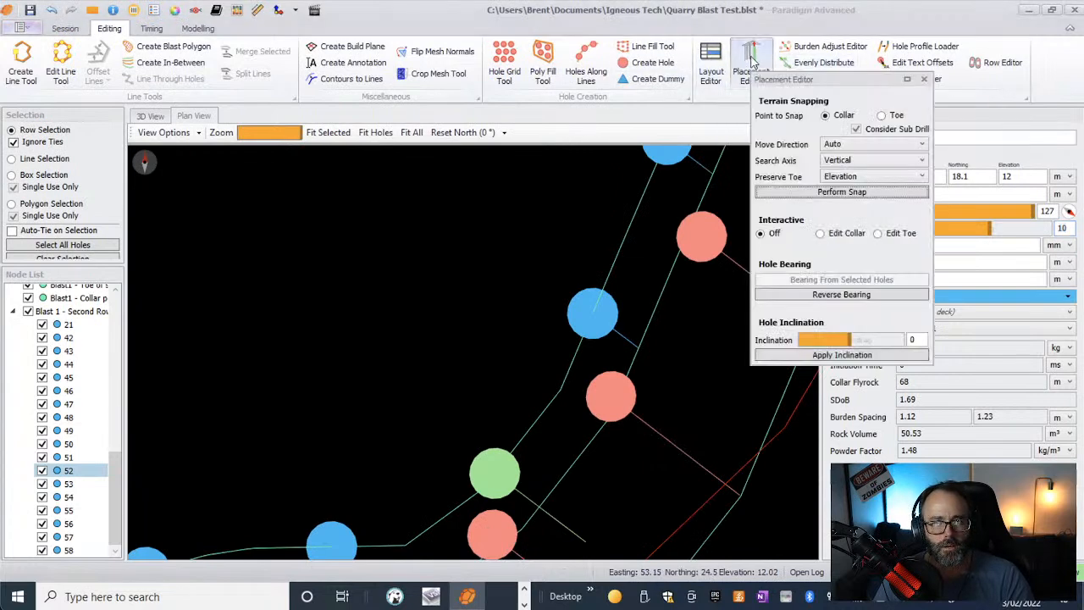
{"action": "left_click", "coordinate": [924, 79]}
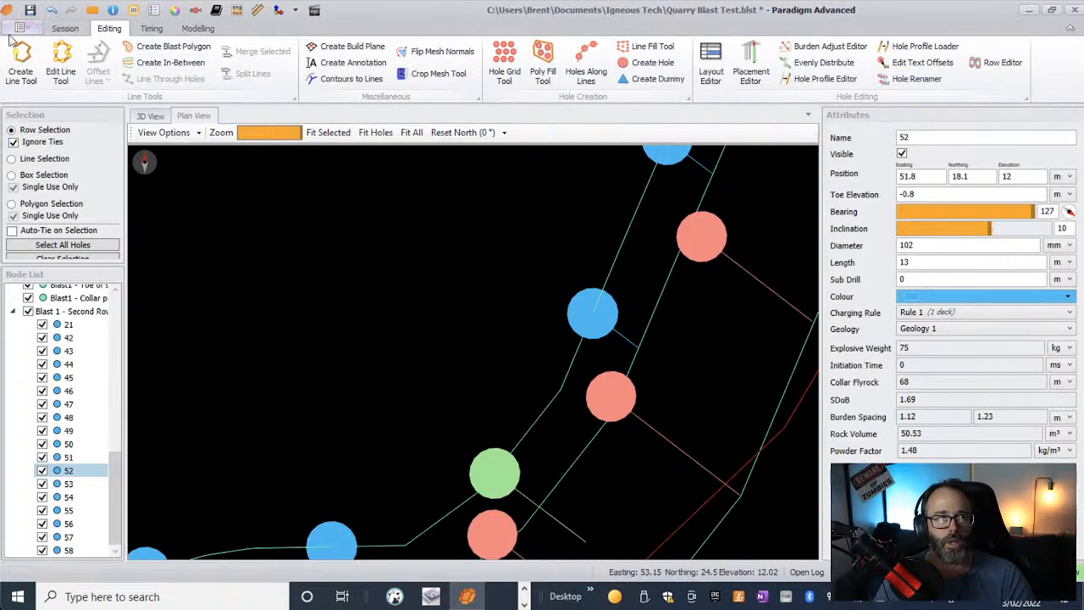
- Open the Hole X-Section for hole 52 and make Blast Surface2 visible for its burden profile
{"action": "left_click", "coordinate": [71, 31]}
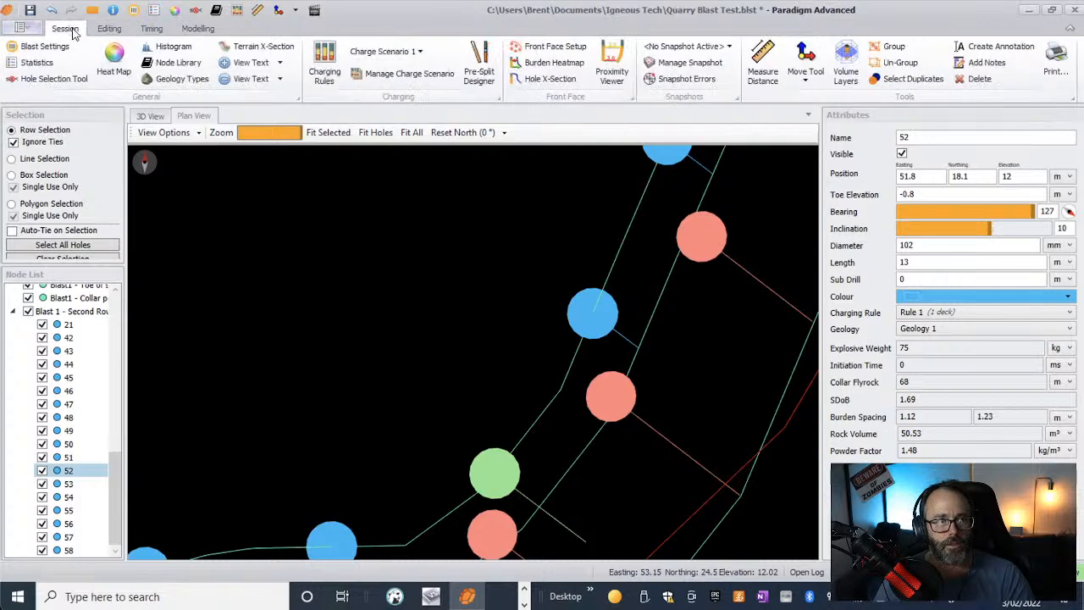
{"action": "left_click", "coordinate": [549, 80]}
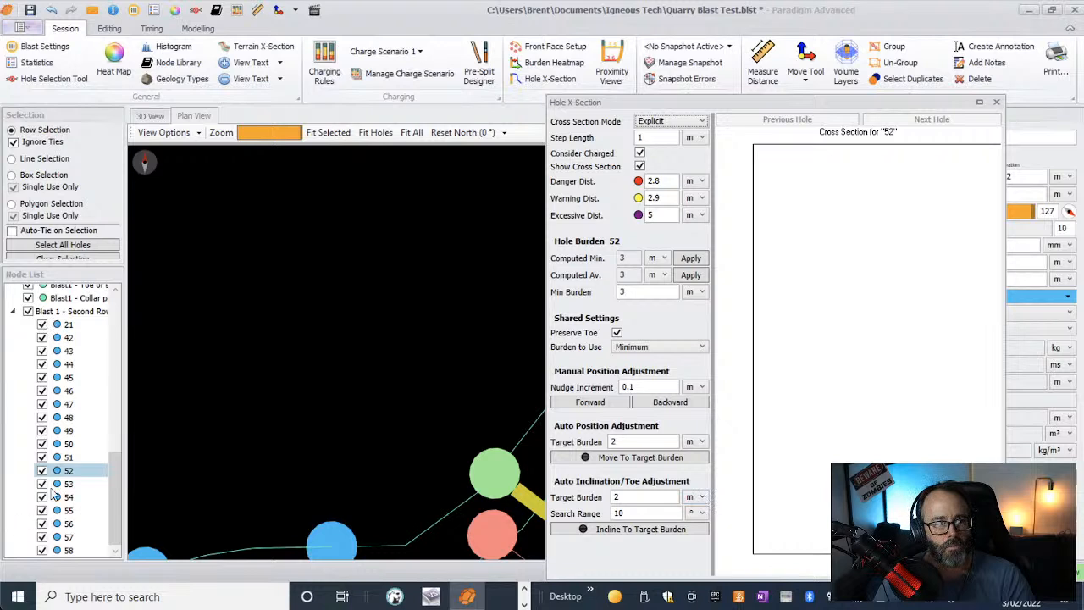
{"action": "left_click", "coordinate": [118, 377]}
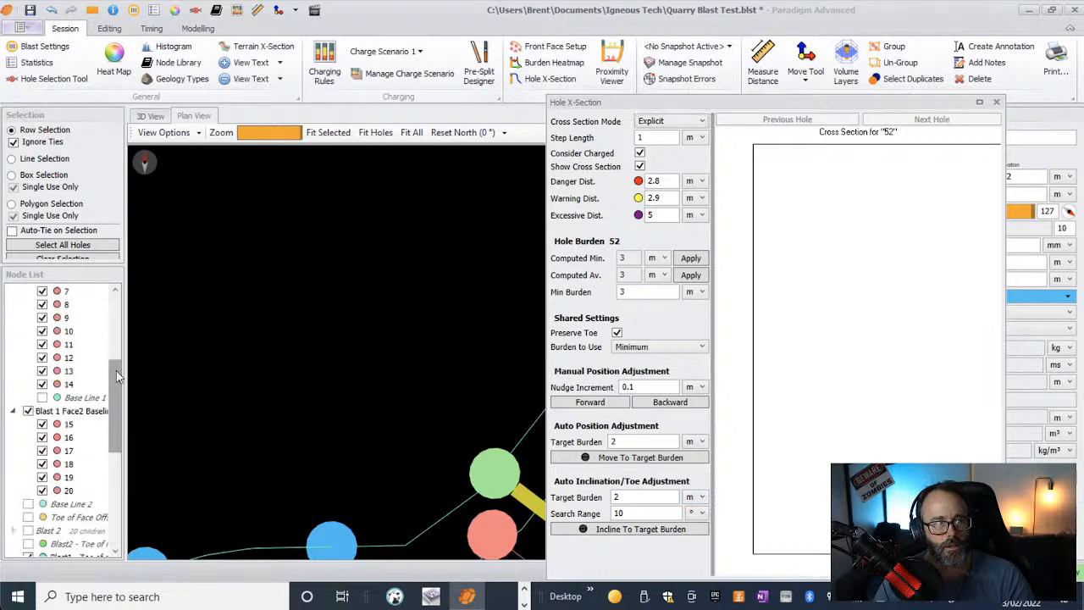
{"action": "left_click", "coordinate": [119, 319]}
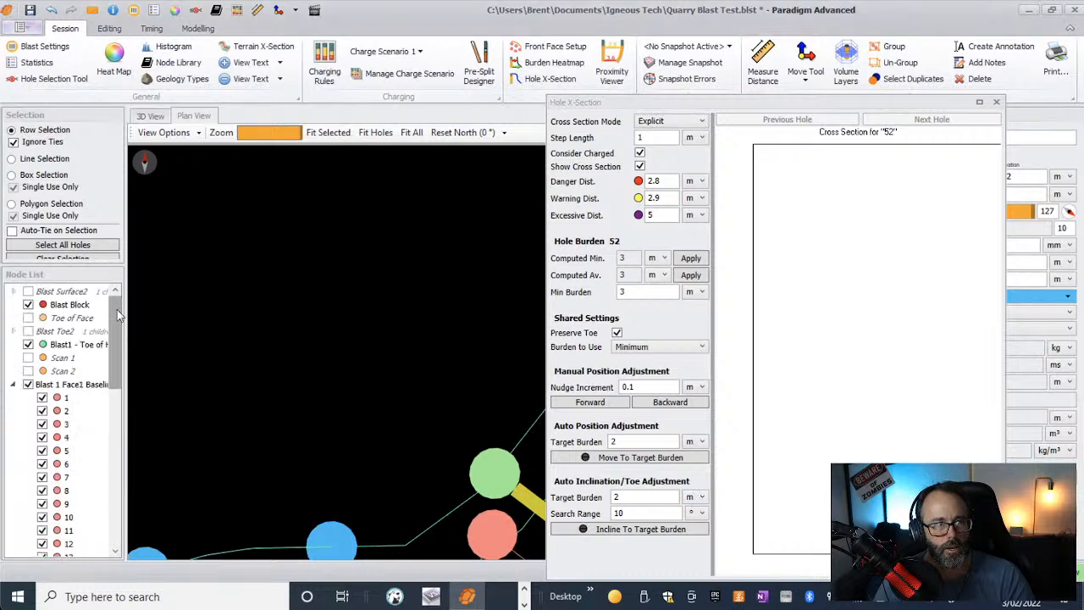
{"action": "left_click", "coordinate": [28, 294]}
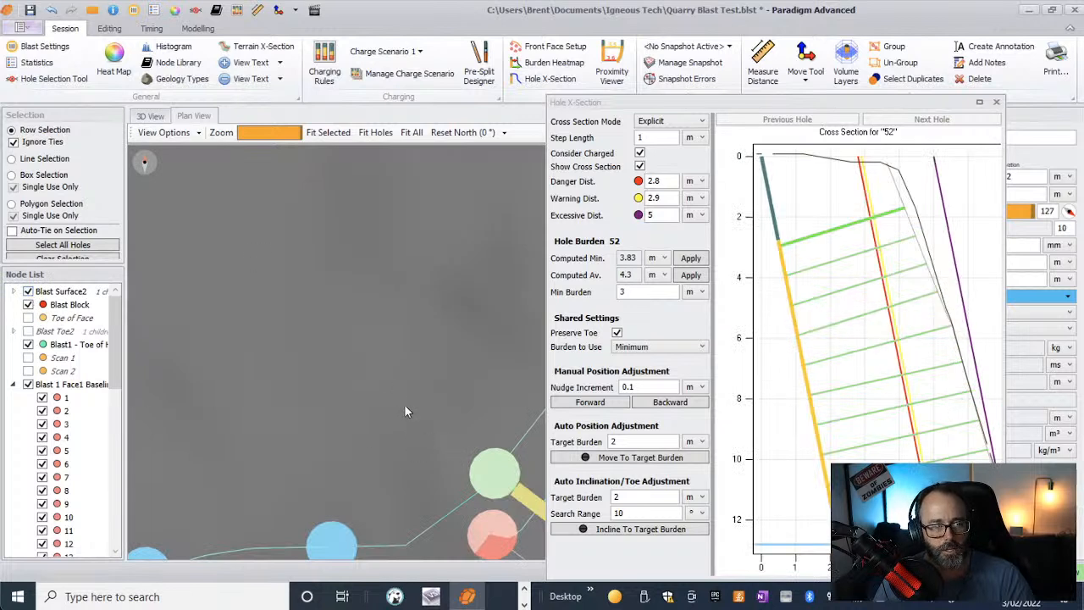
- Nudge hole 52 backward by a 1 m increment and close the Hole X-Section
{"action": "middle_click_drag", "start_coordinate": [404, 404], "coordinate": [294, 239]}
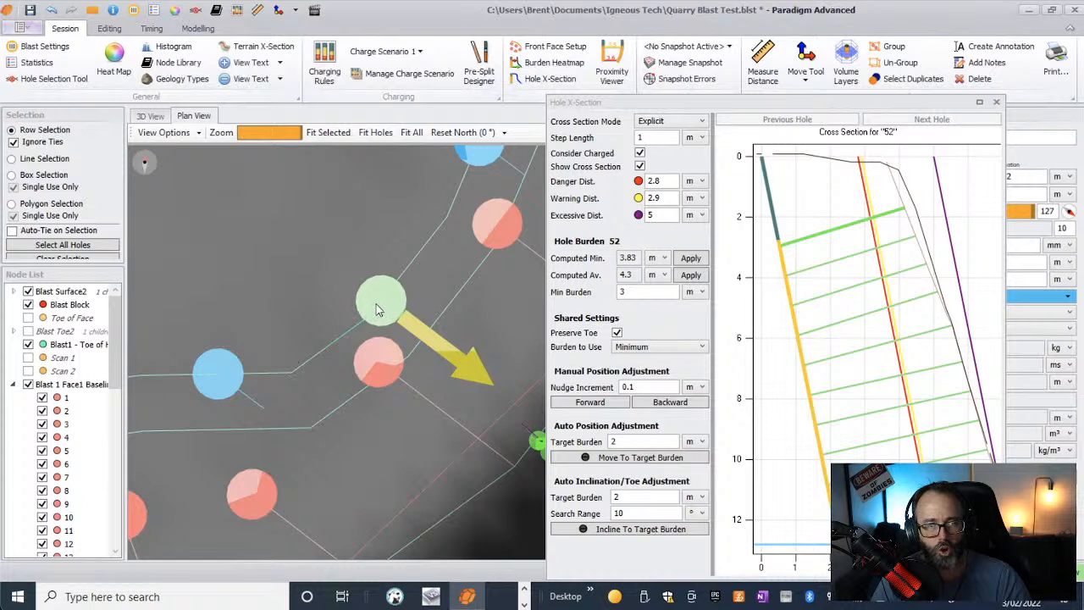
{"action": "double_click", "coordinate": [631, 386]}
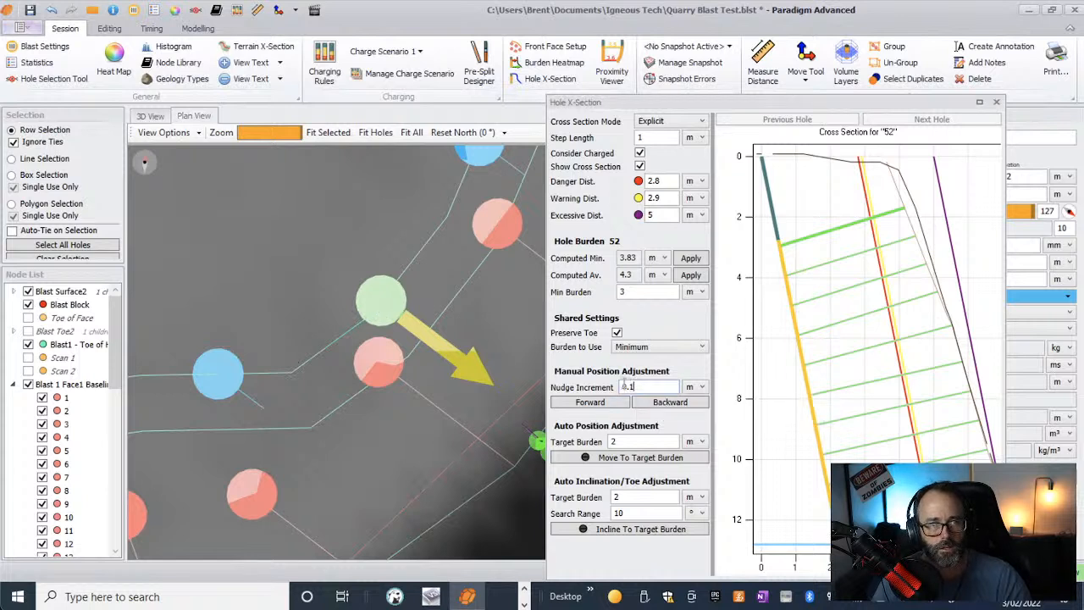
{"action": "type", "text": "1"}
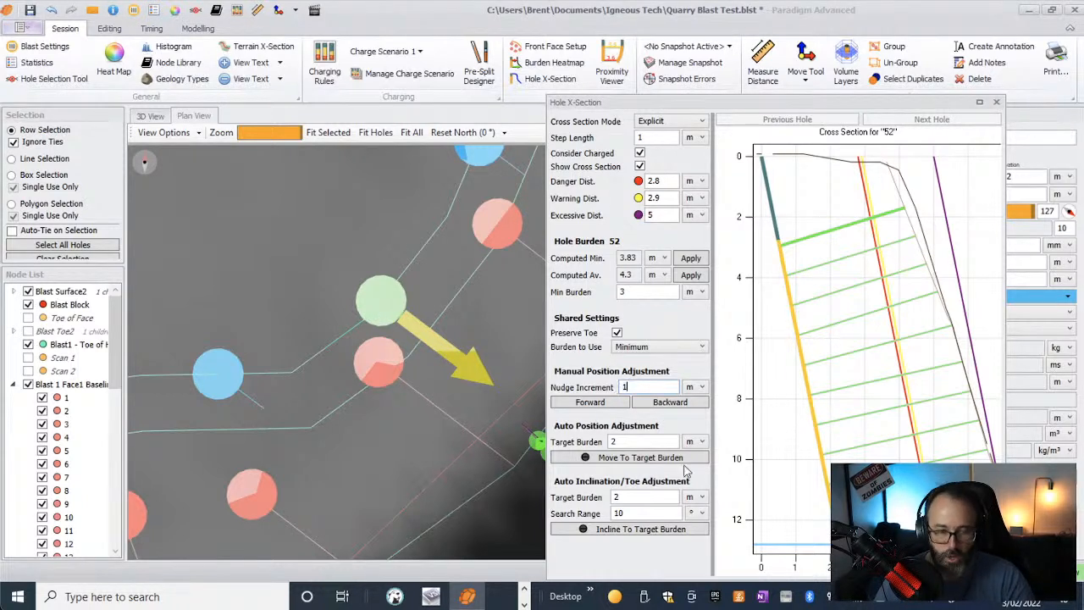
{"action": "left_click", "coordinate": [655, 406]}
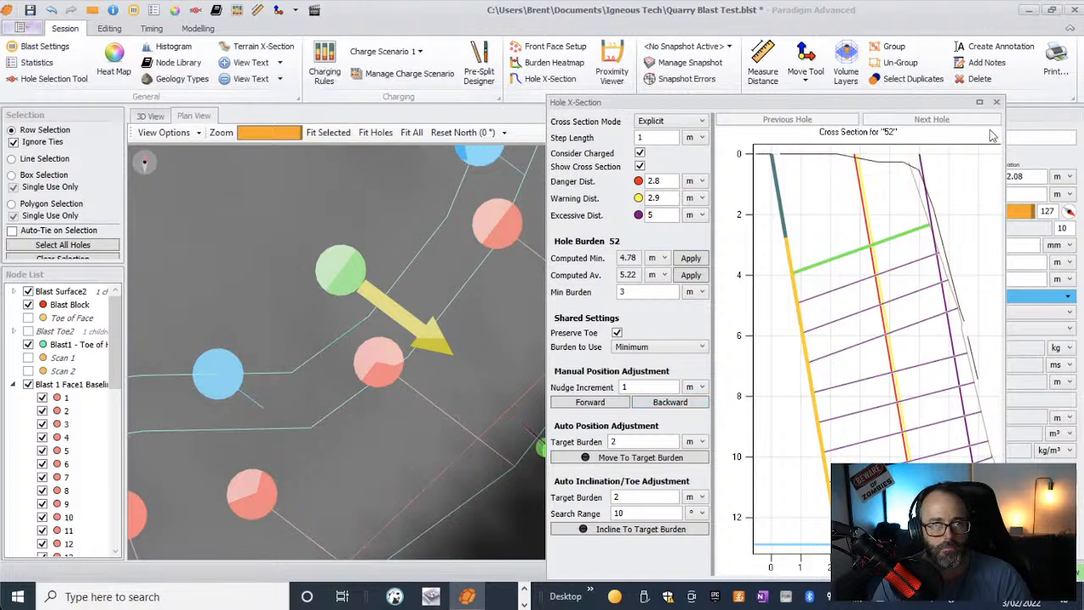
{"action": "left_click", "coordinate": [997, 103]}
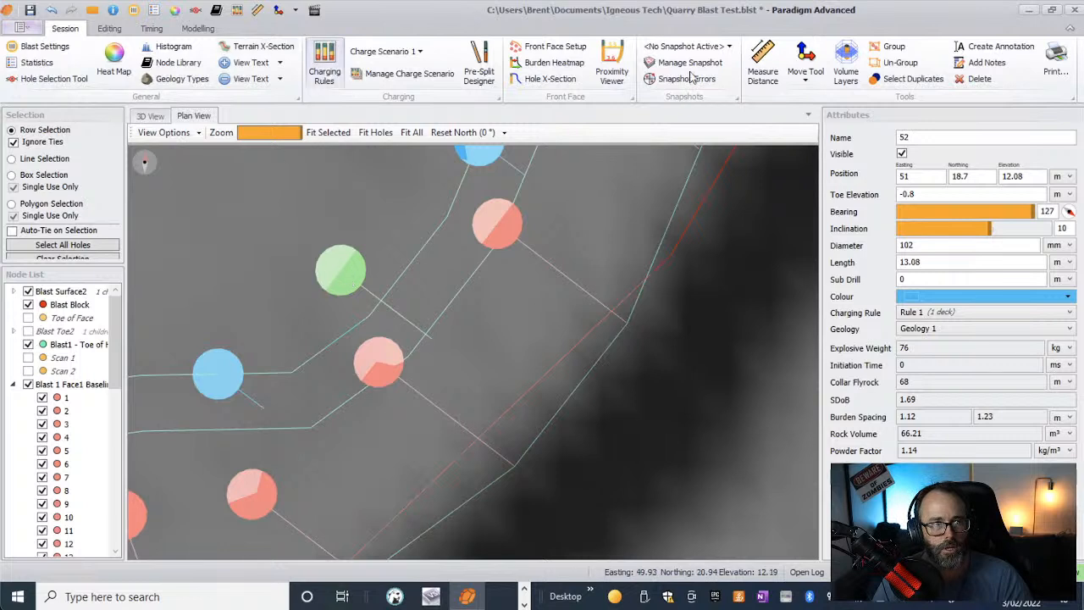
- Move hole 52 freehand with the Move Tool by about 0.8 m, to easting 51.38 and northing 19.41
{"action": "left_click", "coordinate": [806, 60]}
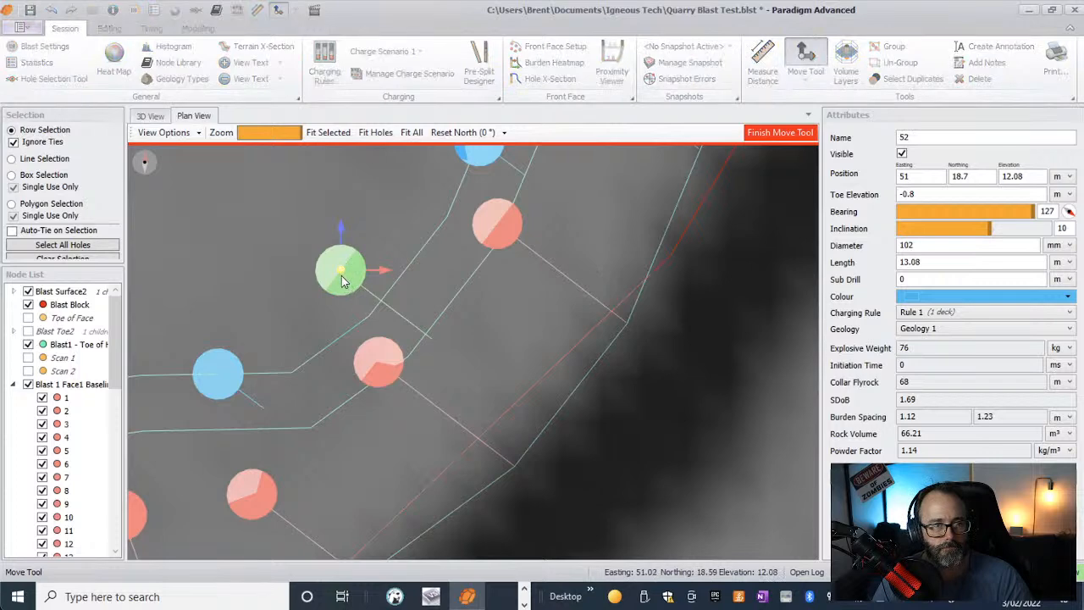
{"action": "mouse_move", "coordinate": [341, 280]}
{"action": "left_mouse_down"}
{"action": "mouse_move", "coordinate": [340, 258]}
{"action": "mouse_move", "coordinate": [360, 240]}
{"action": "left_mouse_up"}
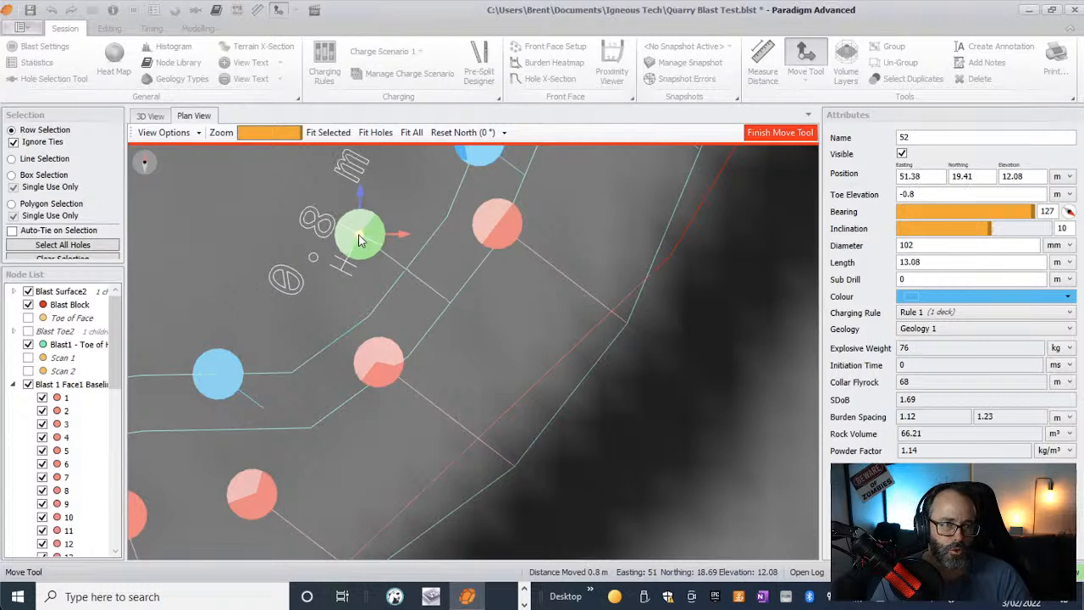
{"action": "scroll", "coordinate": [366, 390], "scroll_direction": "down", "scroll_amount": 2}
{"action": "scroll", "coordinate": [389, 380], "scroll_direction": "down", "scroll_amount": 3}
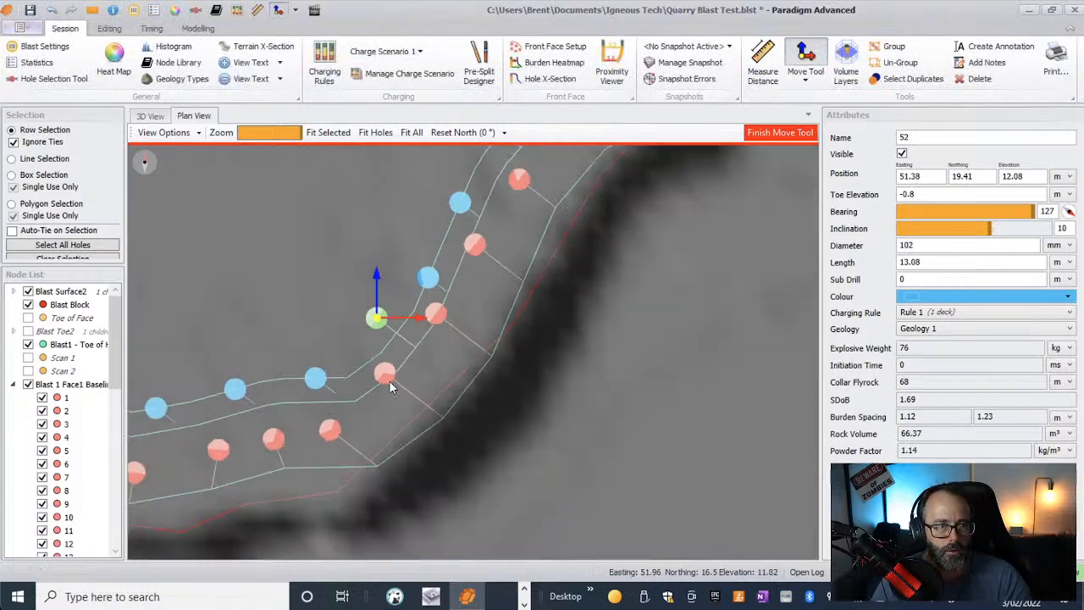
{"action": "scroll", "coordinate": [388, 380], "scroll_direction": "down", "scroll_amount": 2}
{"action": "scroll", "coordinate": [429, 193], "scroll_direction": "down", "scroll_amount": 2}
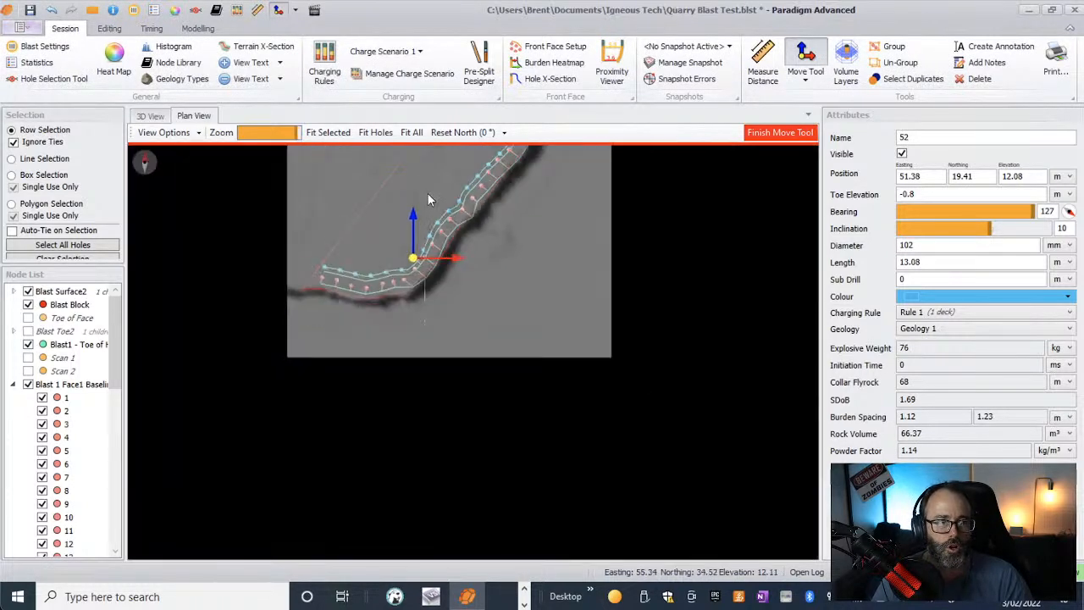
{"action": "scroll", "coordinate": [426, 172], "scroll_direction": "up", "scroll_amount": 3}
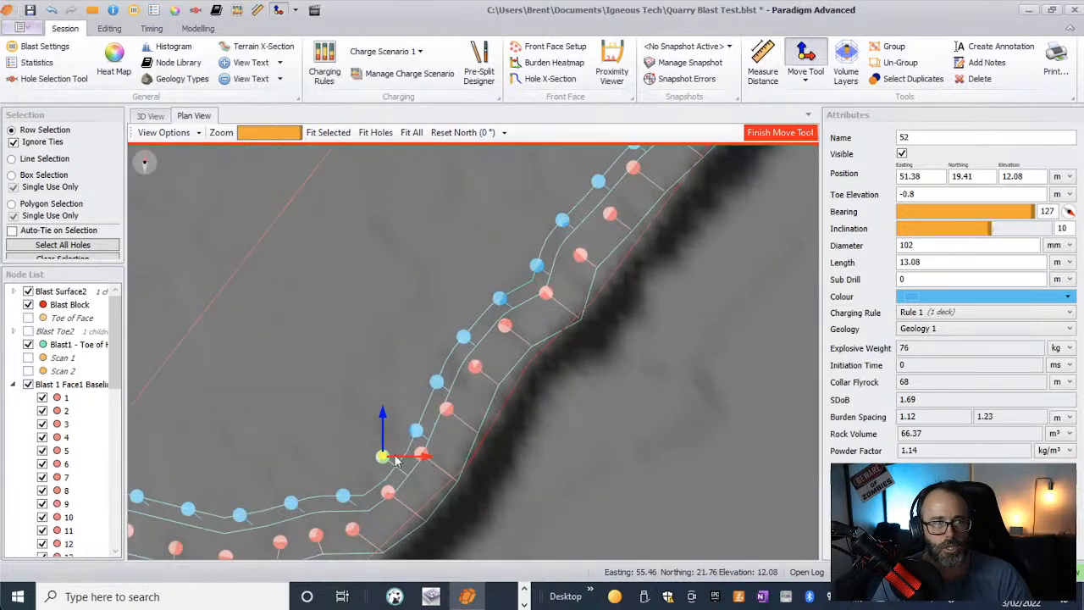
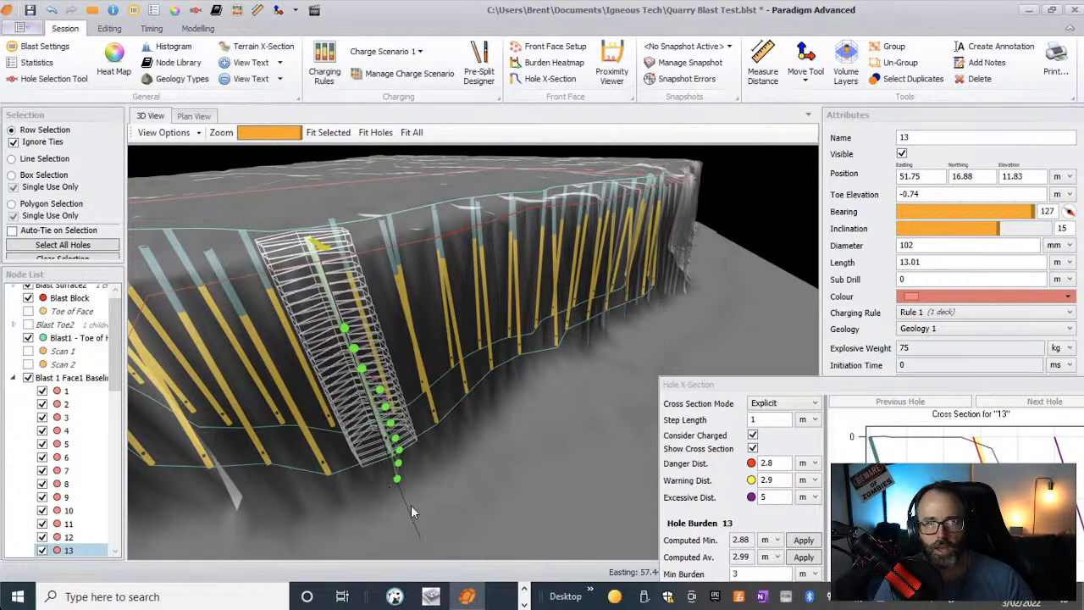
- Examine the burden cross sections of front-row holes 3 and 1 against the face in the 3D view
{"action": "left_click", "coordinate": [215, 264]}
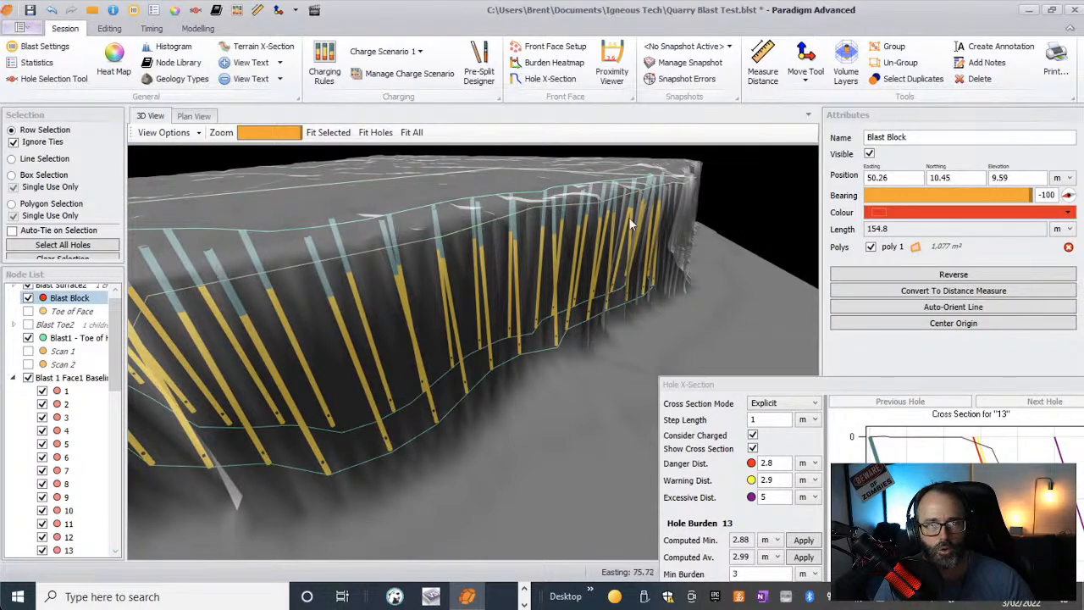
{"action": "left_click", "coordinate": [660, 203]}
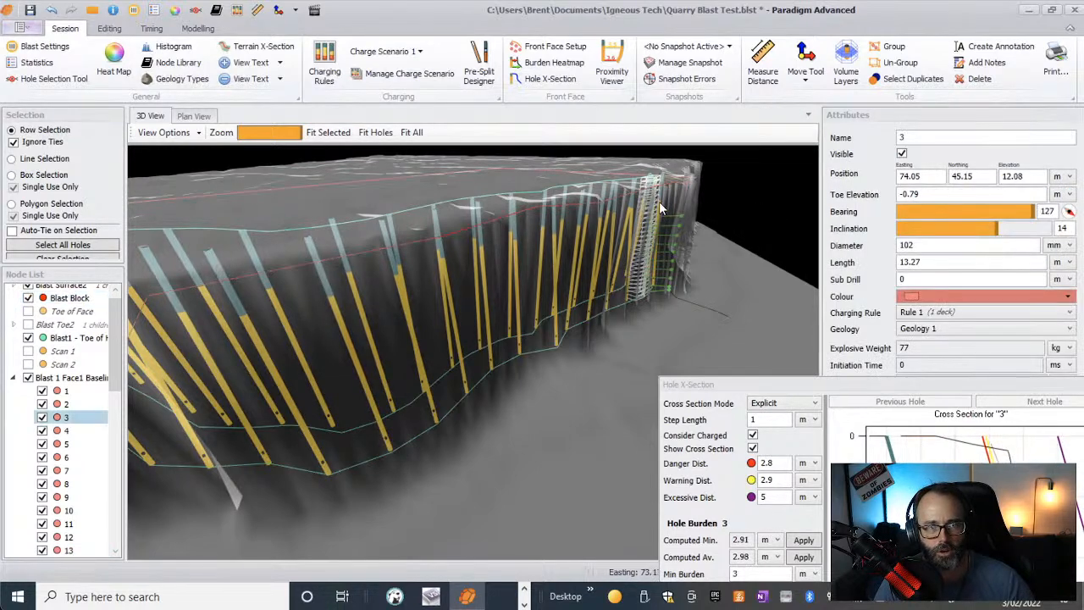
{"action": "middle_click_drag", "start_coordinate": [758, 282], "coordinate": [520, 238]}
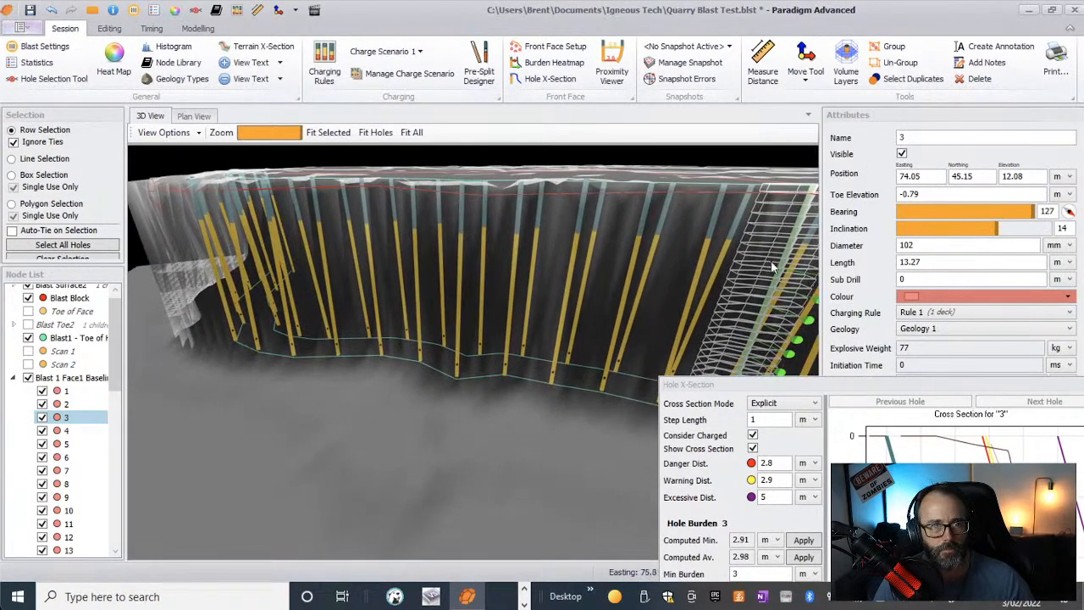
{"action": "middle_click_drag", "start_coordinate": [808, 284], "coordinate": [541, 221]}
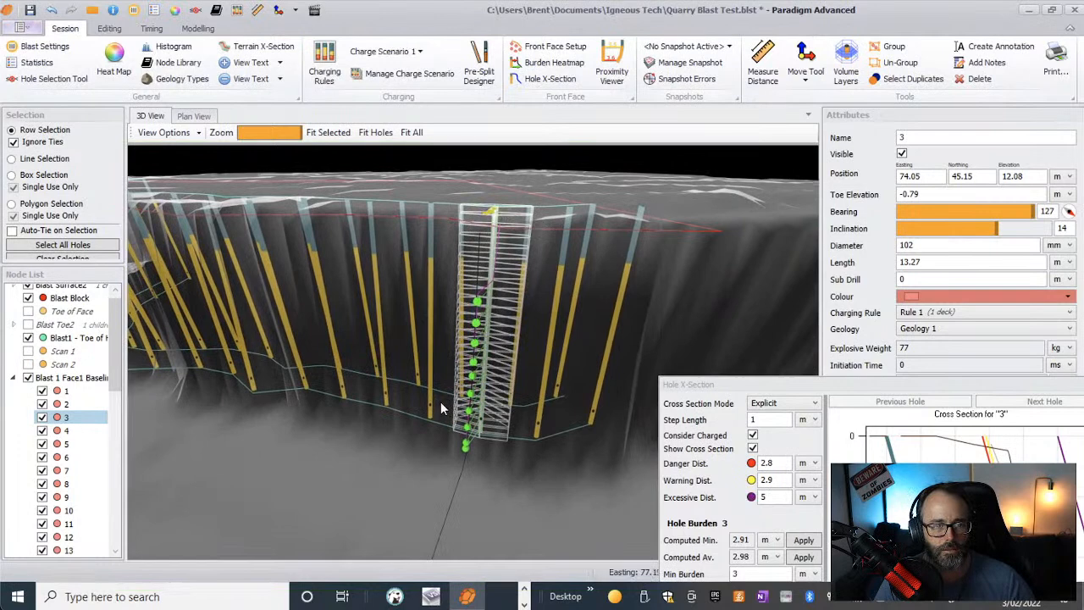
{"action": "left_click", "coordinate": [631, 263]}
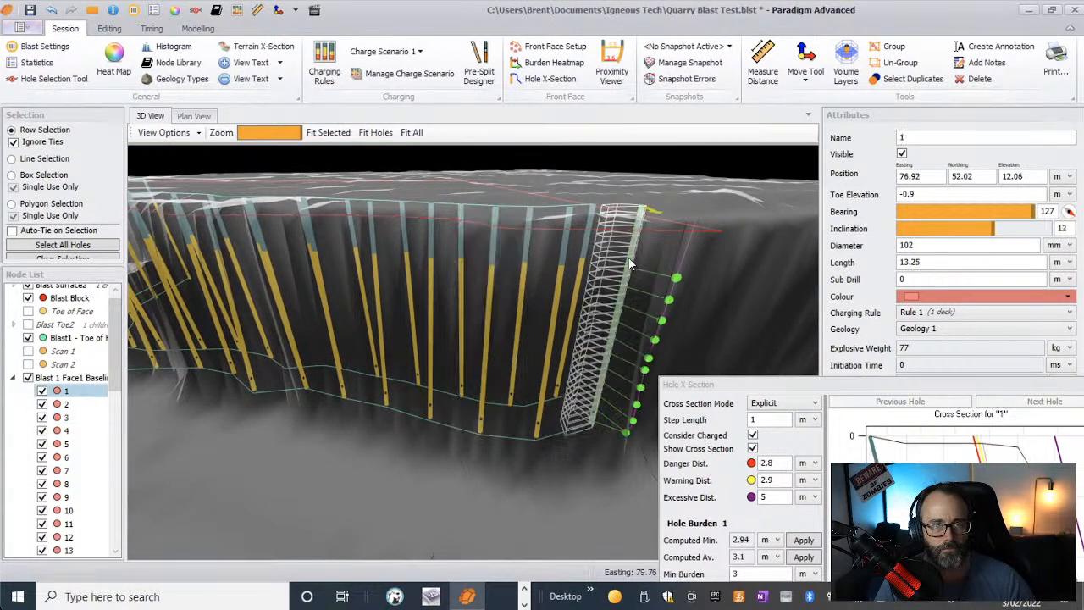
- Dock and widen the Hole X-Section beside the plan view to check hole 21's burden profile, and close it when done
{"action": "left_click", "coordinate": [181, 118]}
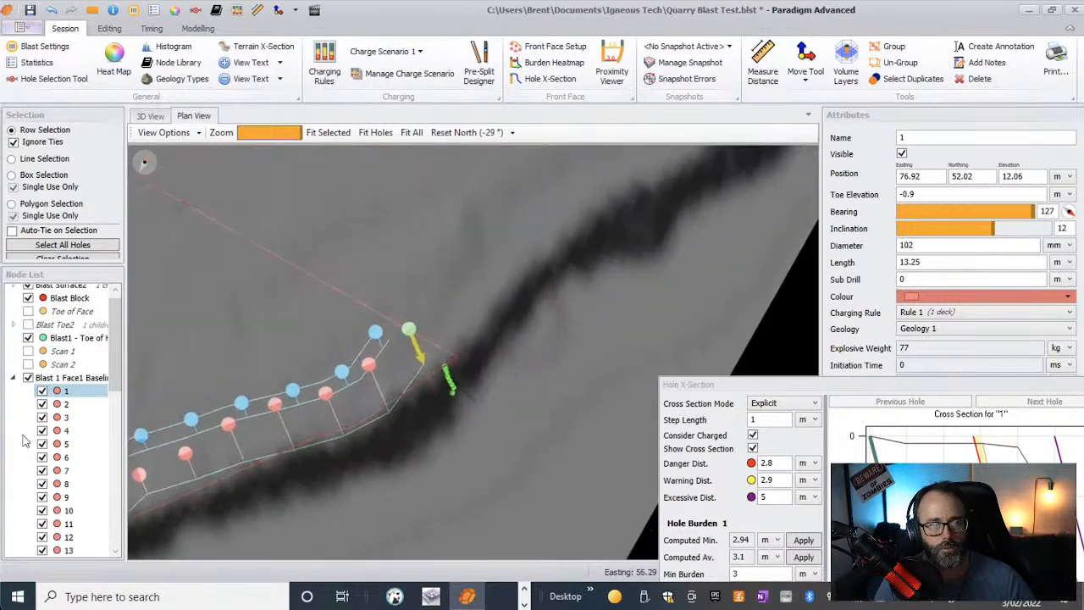
{"action": "scroll", "coordinate": [393, 347], "scroll_direction": "up", "scroll_amount": 3}
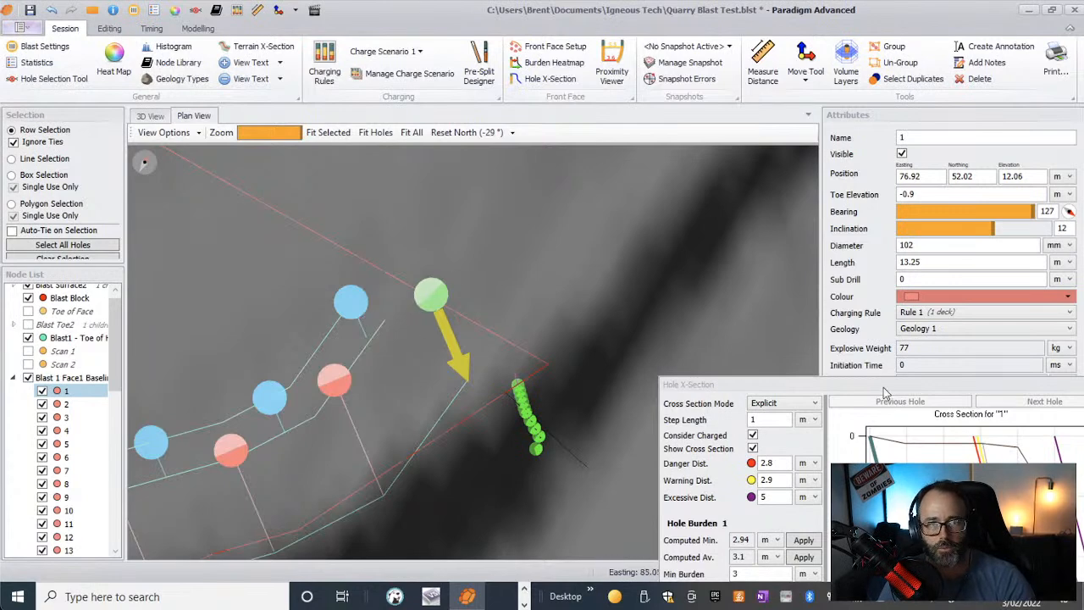
{"action": "left_click_drag", "start_coordinate": [889, 385], "coordinate": [509, 202]}
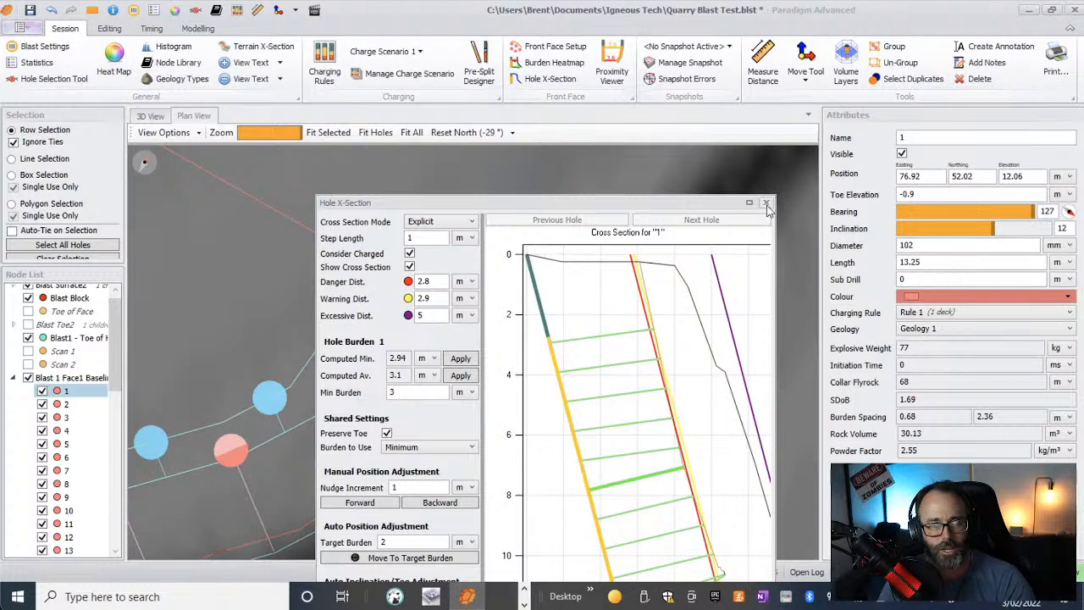
{"action": "left_click_drag", "start_coordinate": [703, 206], "coordinate": [922, 336]}
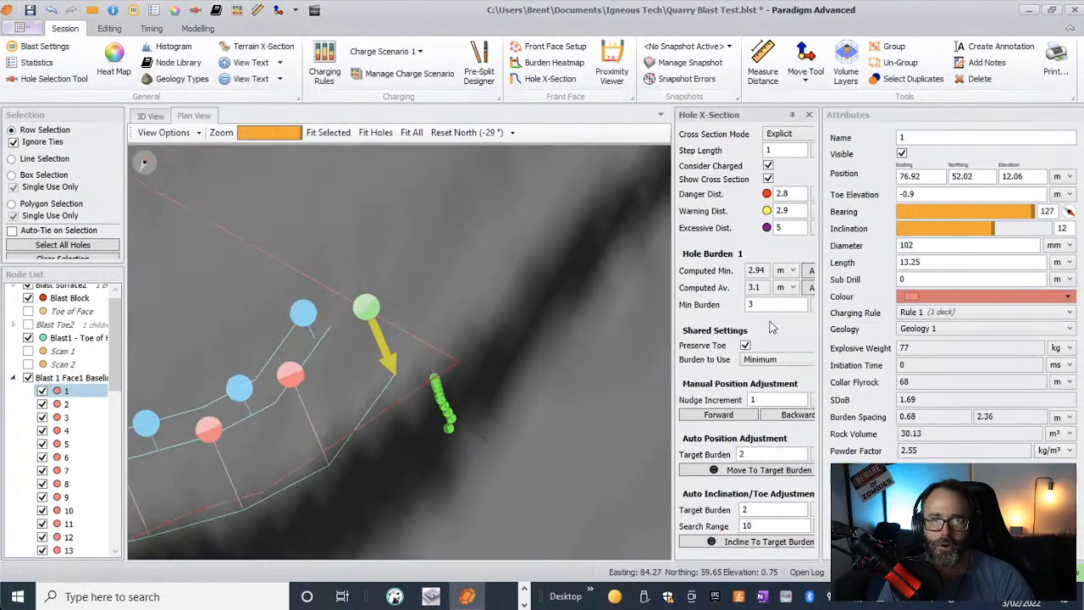
{"action": "left_click_drag", "start_coordinate": [711, 116], "coordinate": [416, 333]}
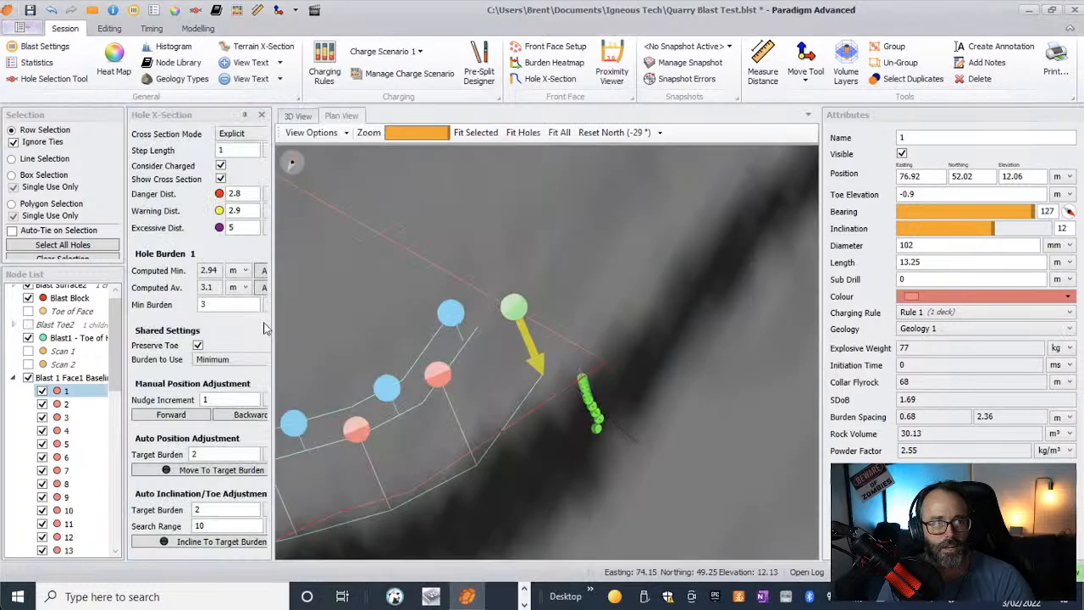
{"action": "left_click_drag", "start_coordinate": [272, 326], "coordinate": [502, 377]}
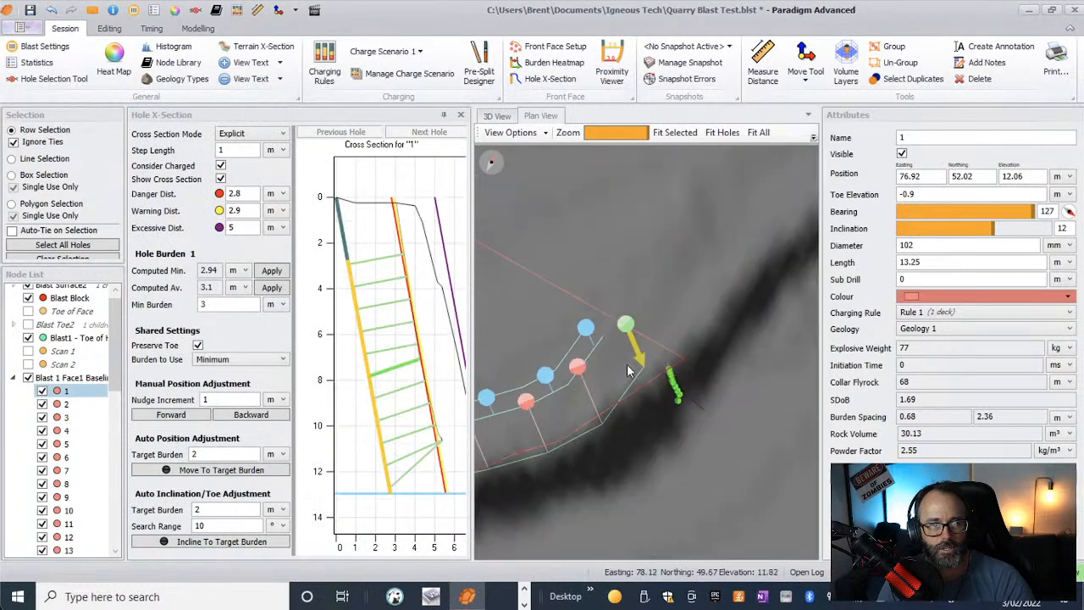
{"action": "left_click", "coordinate": [591, 329]}
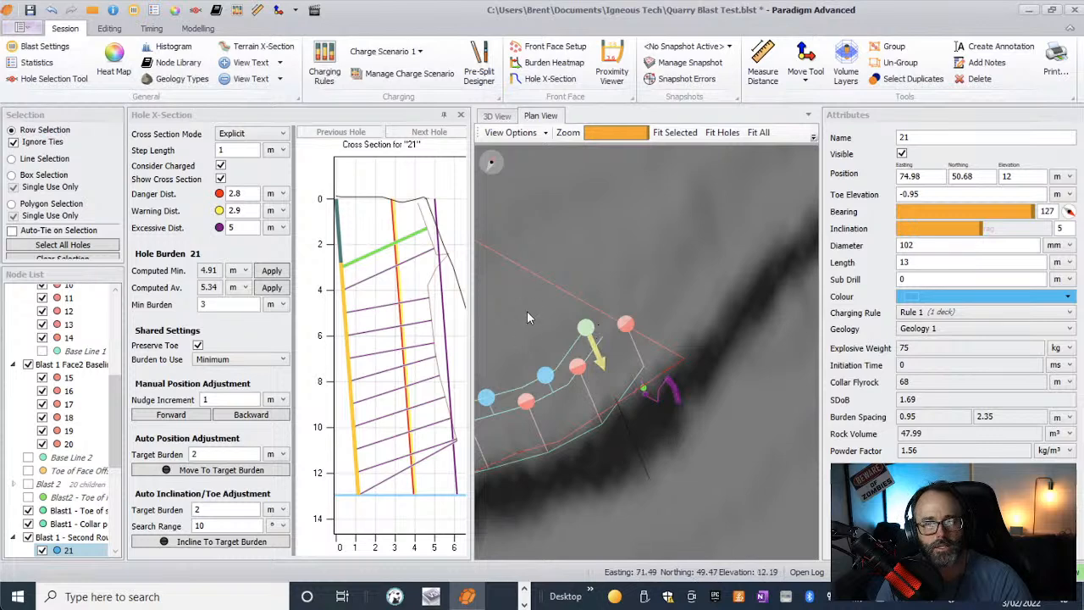
{"action": "left_click", "coordinate": [461, 115]}
- Compare the inclinations of second-row holes 52, 21 and 42 with front-row hole 2 in the plan view
{"action": "scroll", "coordinate": [340, 352], "scroll_direction": "up", "scroll_amount": 3}
{"action": "middle_click_drag", "start_coordinate": [476, 326], "coordinate": [536, 315]}
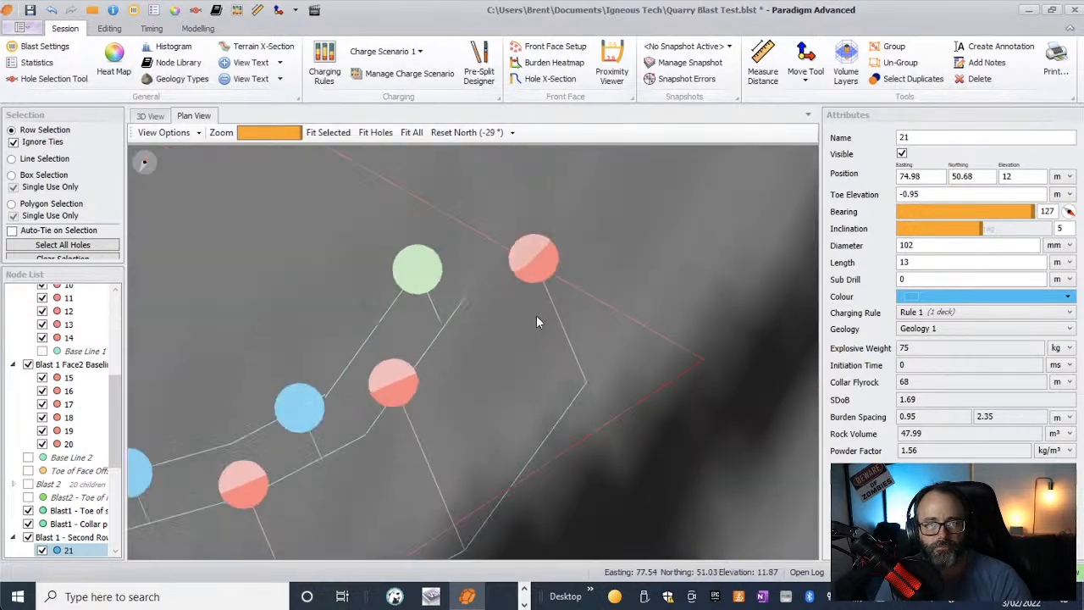
{"action": "scroll", "coordinate": [536, 315], "scroll_direction": "down", "scroll_amount": 8}
{"action": "middle_click_drag", "start_coordinate": [369, 337], "coordinate": [736, 229]}
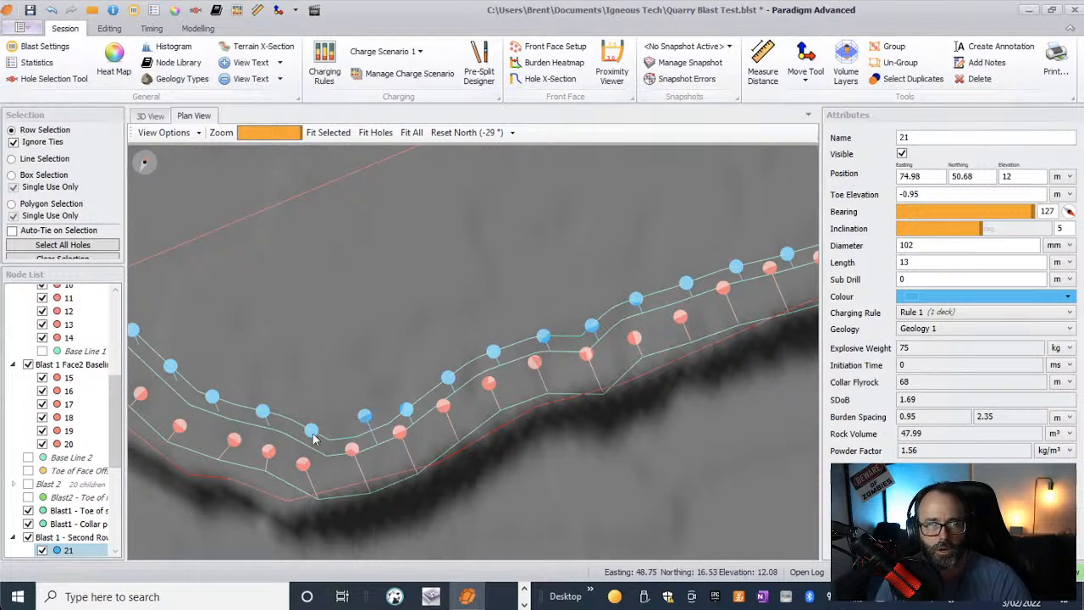
{"action": "left_click", "coordinate": [367, 422]}
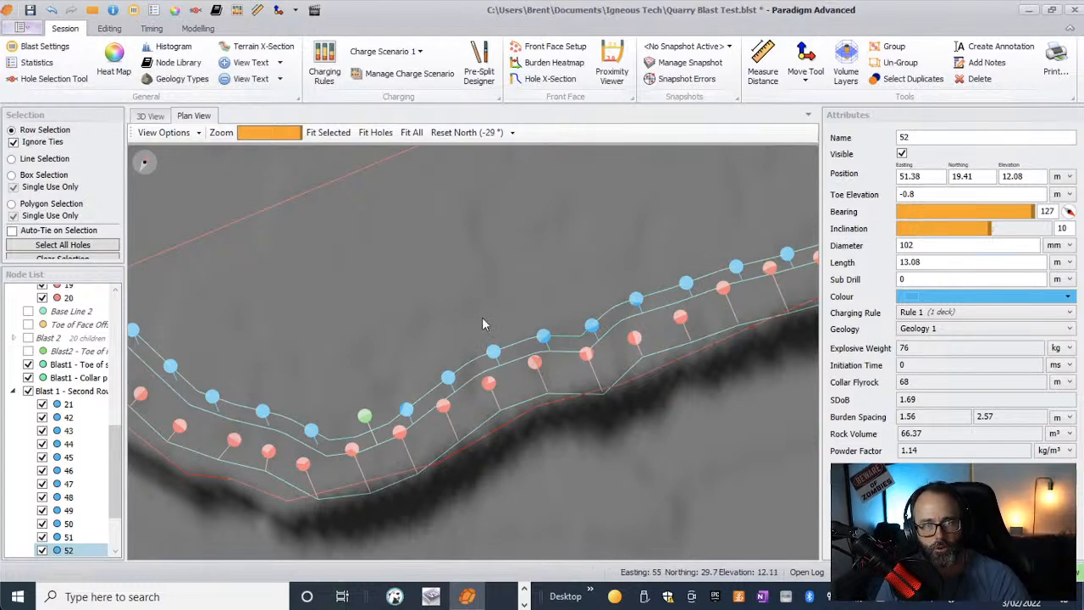
{"action": "scroll", "coordinate": [354, 368], "scroll_direction": "down", "scroll_amount": 3}
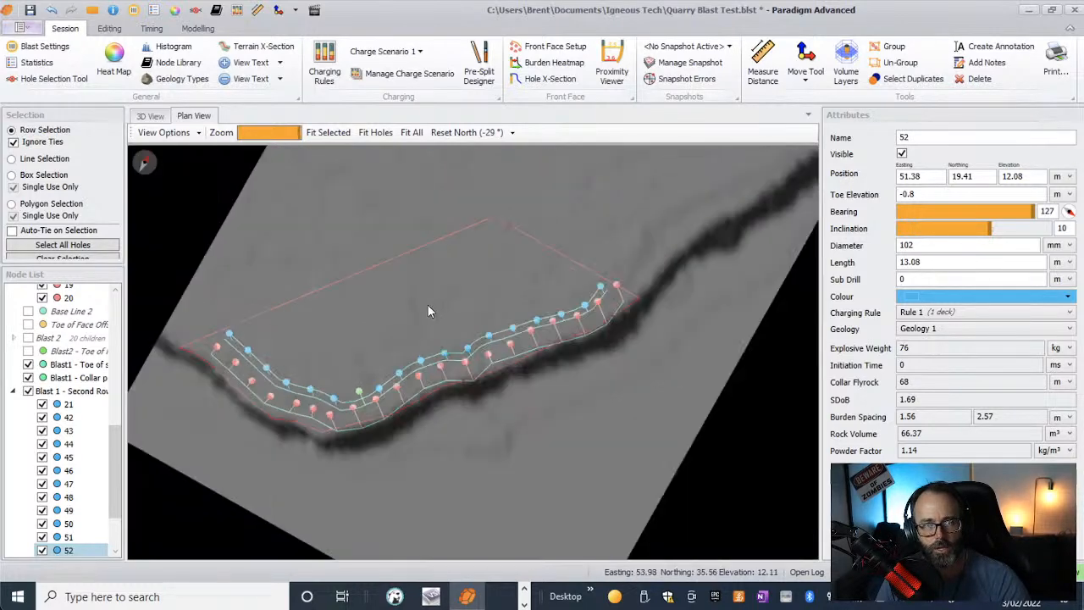
{"action": "scroll", "coordinate": [428, 309], "scroll_direction": "up", "scroll_amount": 1}
{"action": "scroll", "coordinate": [428, 310], "scroll_direction": "up", "scroll_amount": 1}
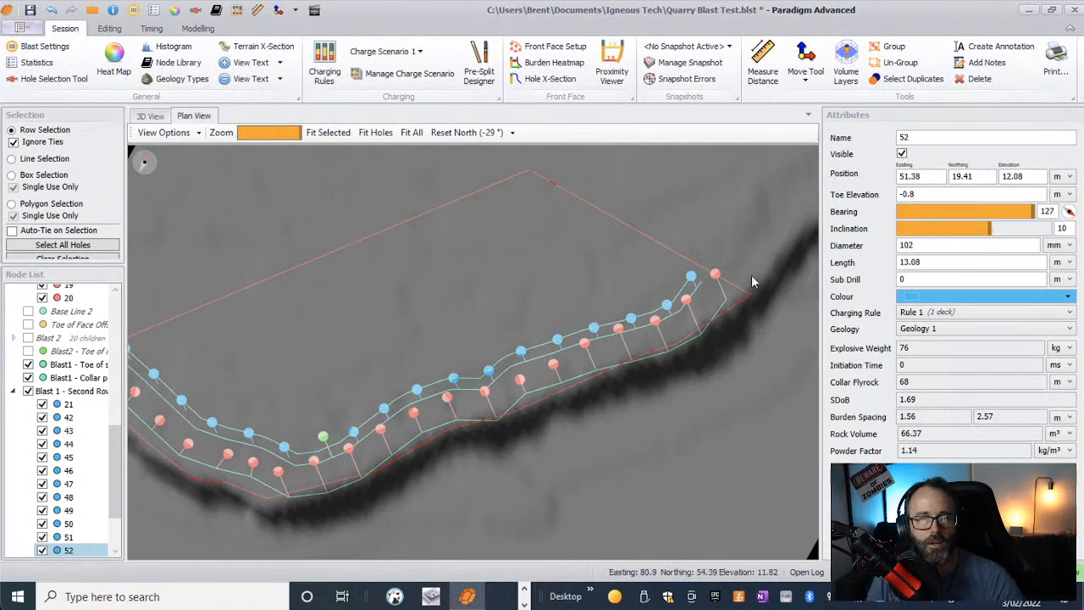
{"action": "left_click", "coordinate": [691, 276]}
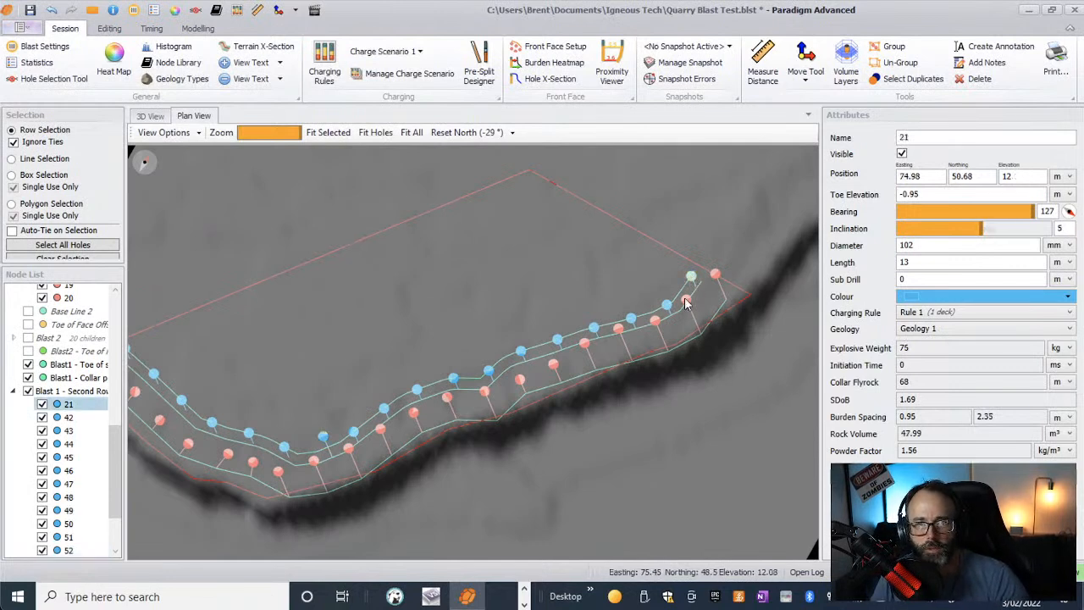
{"action": "left_click", "coordinate": [686, 301]}
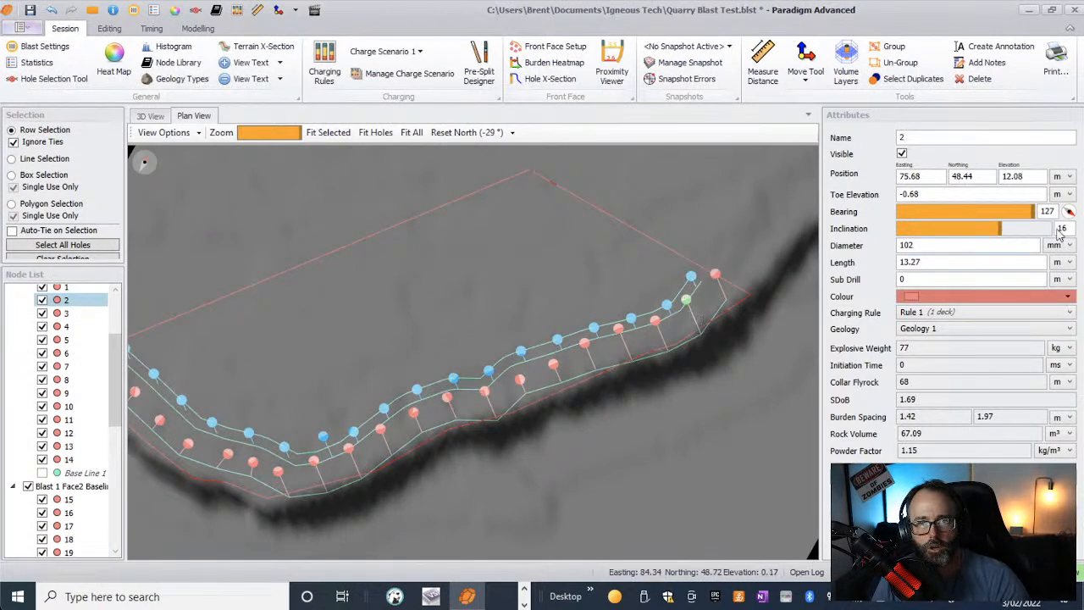
{"action": "left_click", "coordinate": [667, 305]}
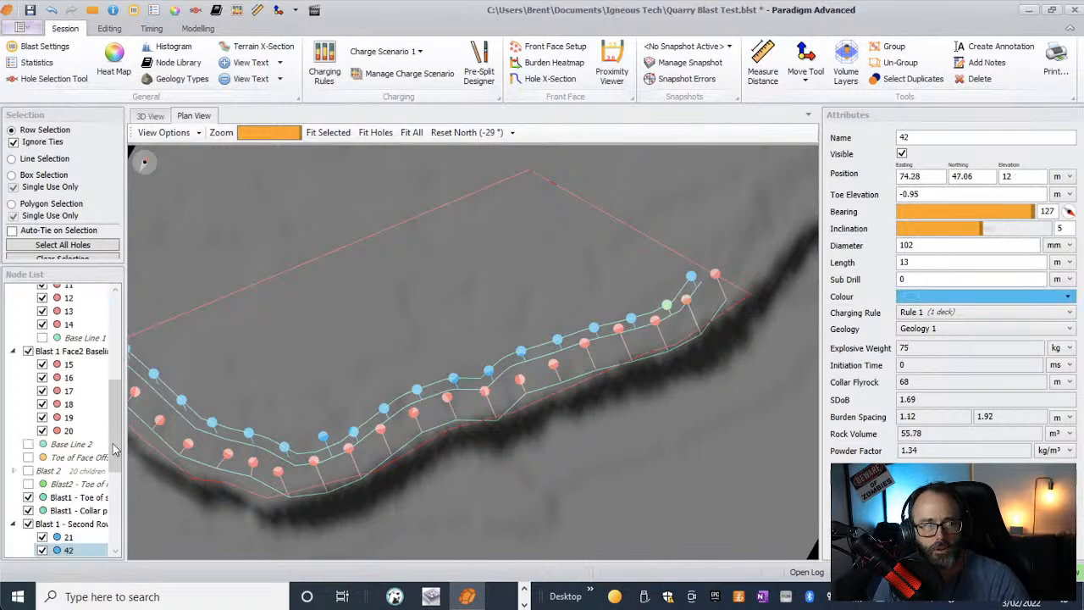
- Select all holes of the Blast 1 second row and set their inclination to 10 degrees
{"action": "left_click", "coordinate": [66, 527]}
{"action": "right_click", "coordinate": [66, 526]}
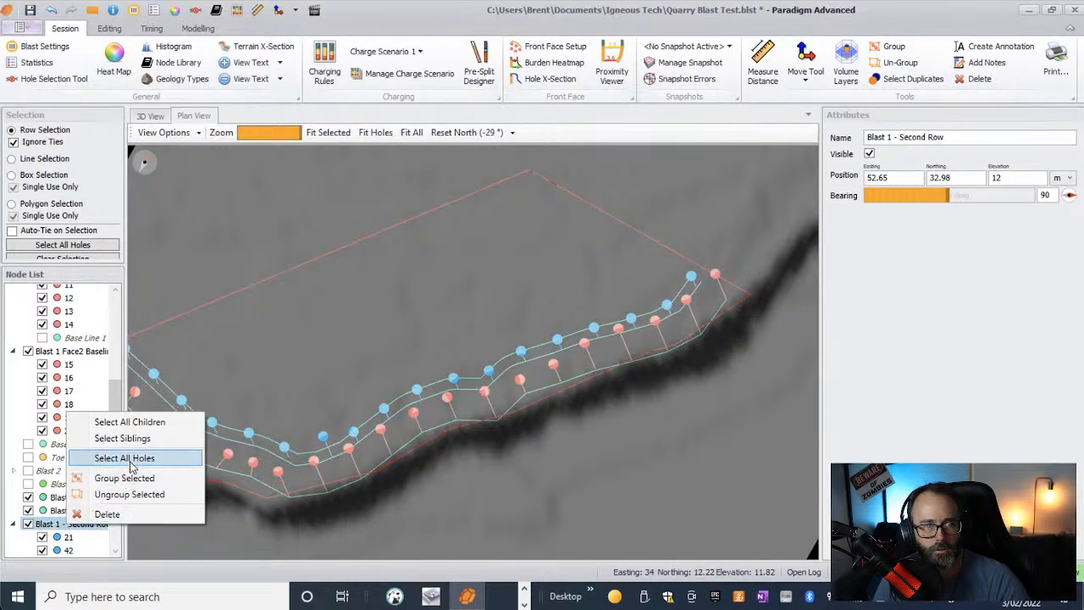
{"action": "left_click", "coordinate": [146, 425]}
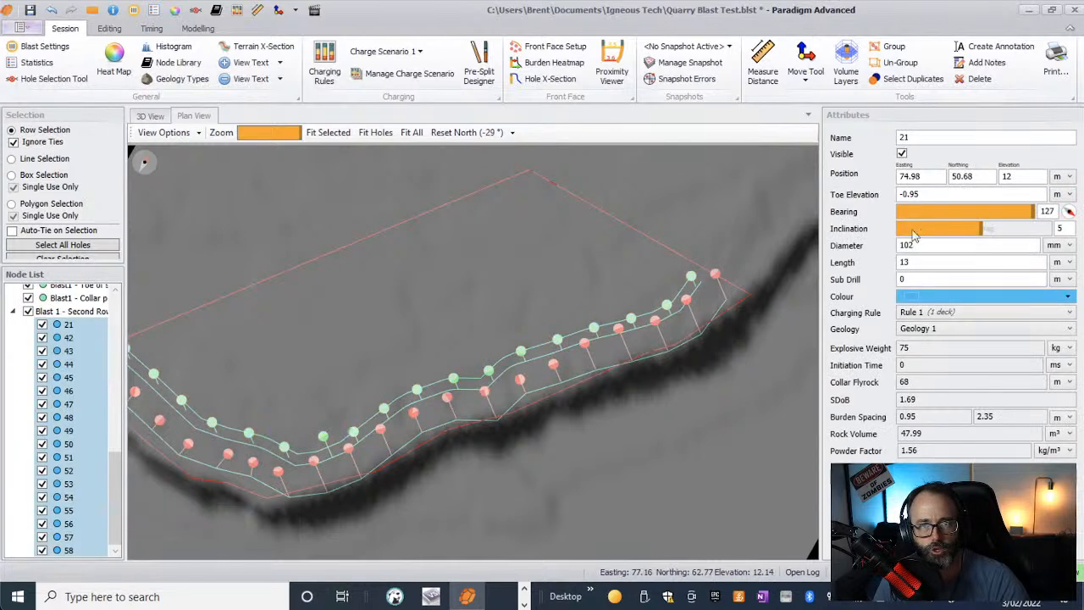
{"action": "double_click", "coordinate": [1062, 228]}
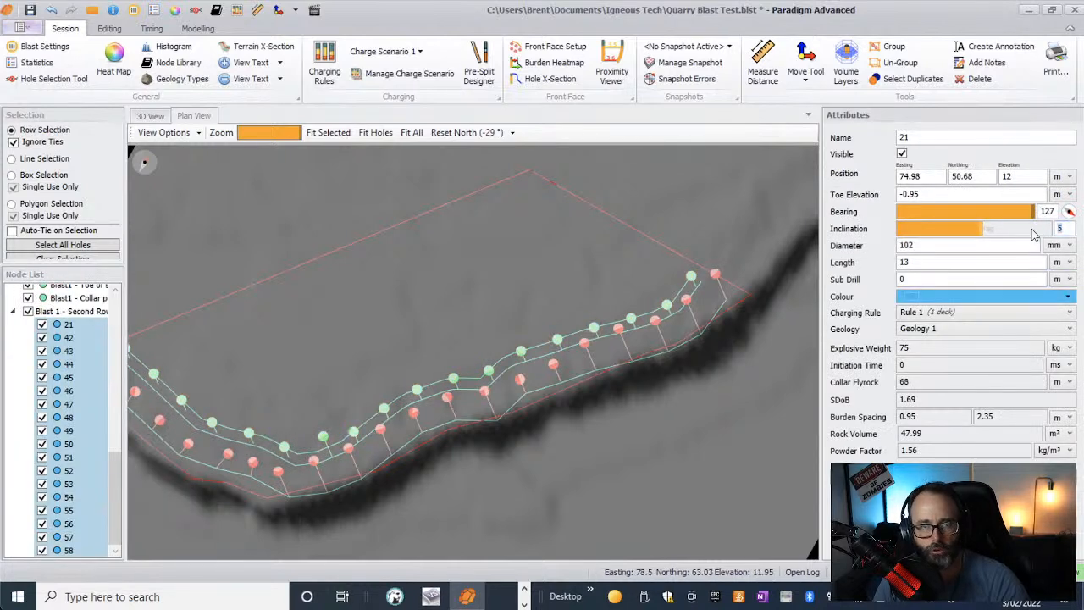
{"action": "type", "text": "10"}
{"action": "key", "text": "Return"}
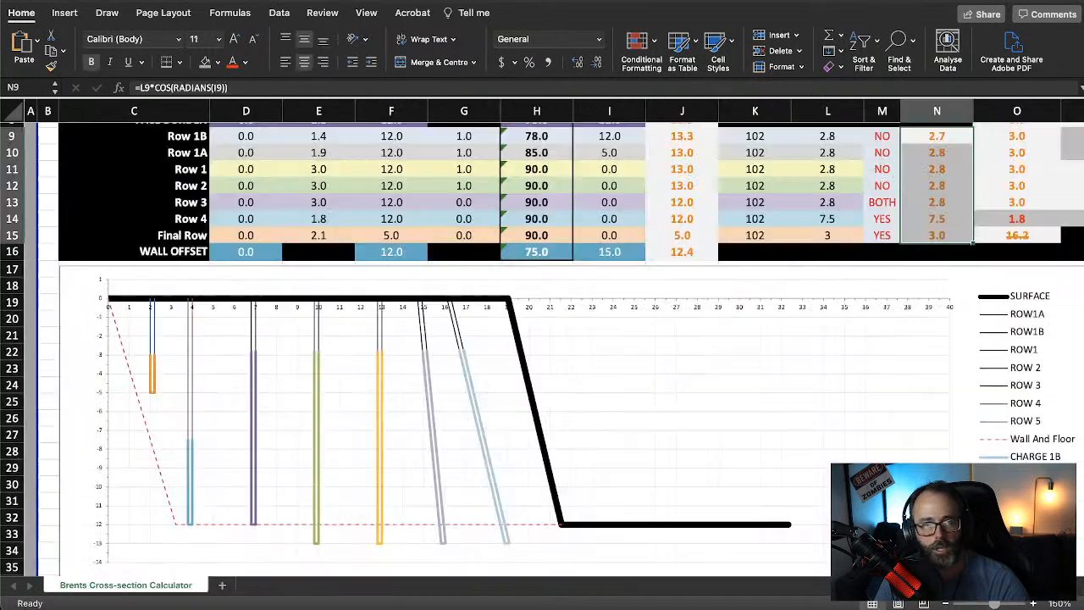
- In the Excel cross-section calculator, set Row 1B's inclination in I9 to 16 and its row distance in E9 to 0.4
{"action": "mouse_move", "coordinate": [460, 357]}
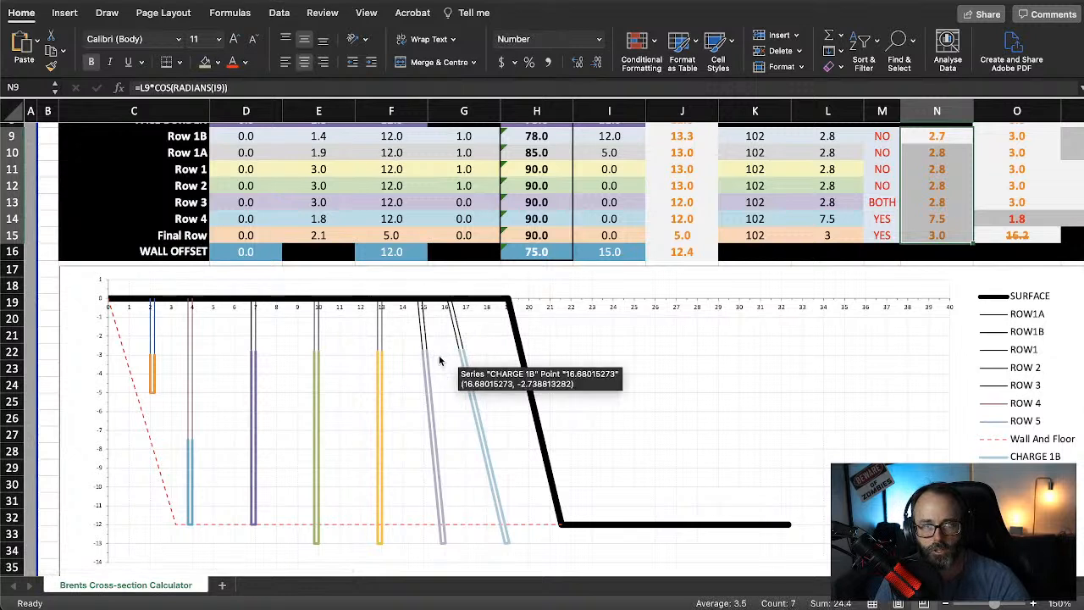
{"action": "left_click", "coordinate": [623, 136]}
{"action": "type", "text": "16"}
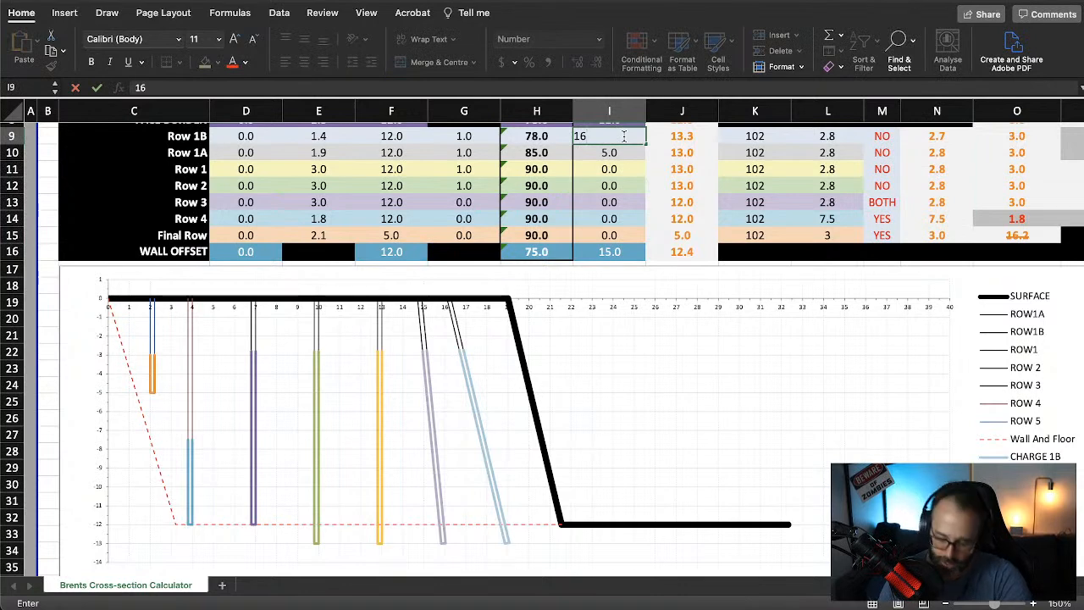
{"action": "key", "text": "Return"}
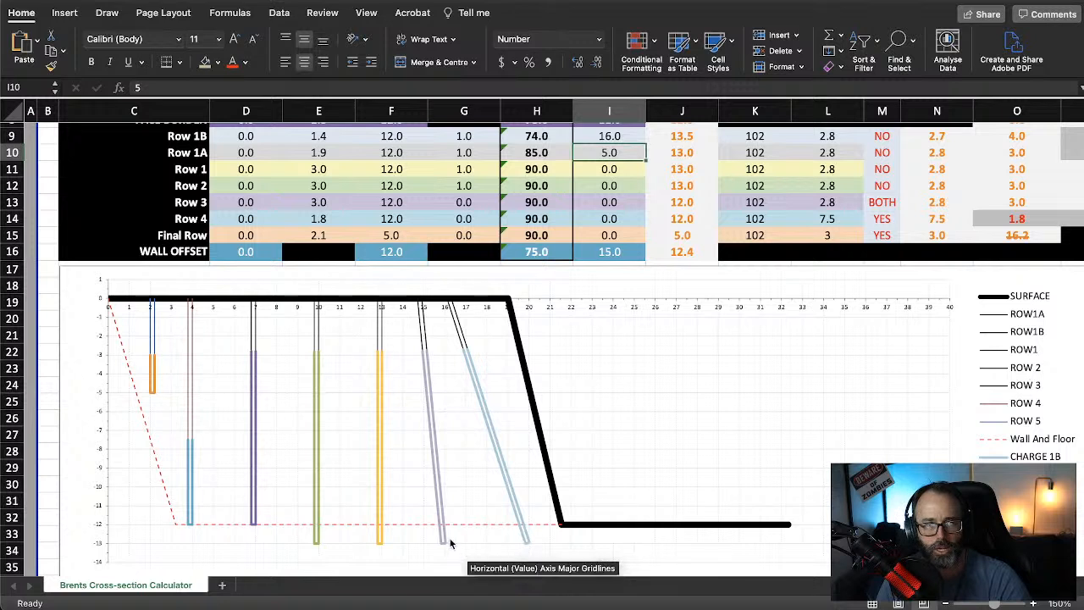
{"action": "left_click", "coordinate": [319, 137]}
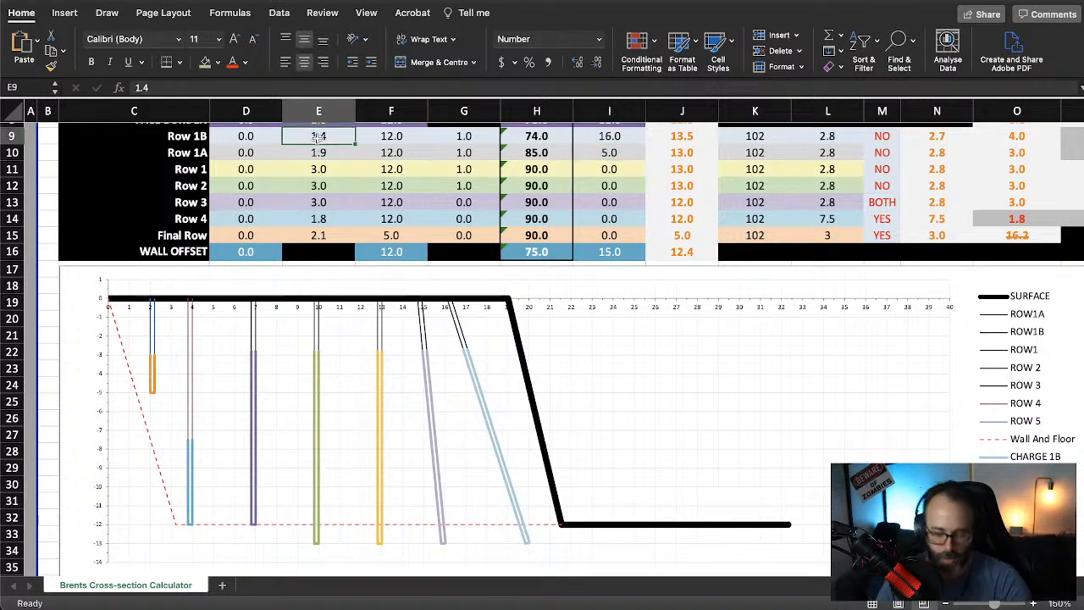
{"action": "type", "text": "."}
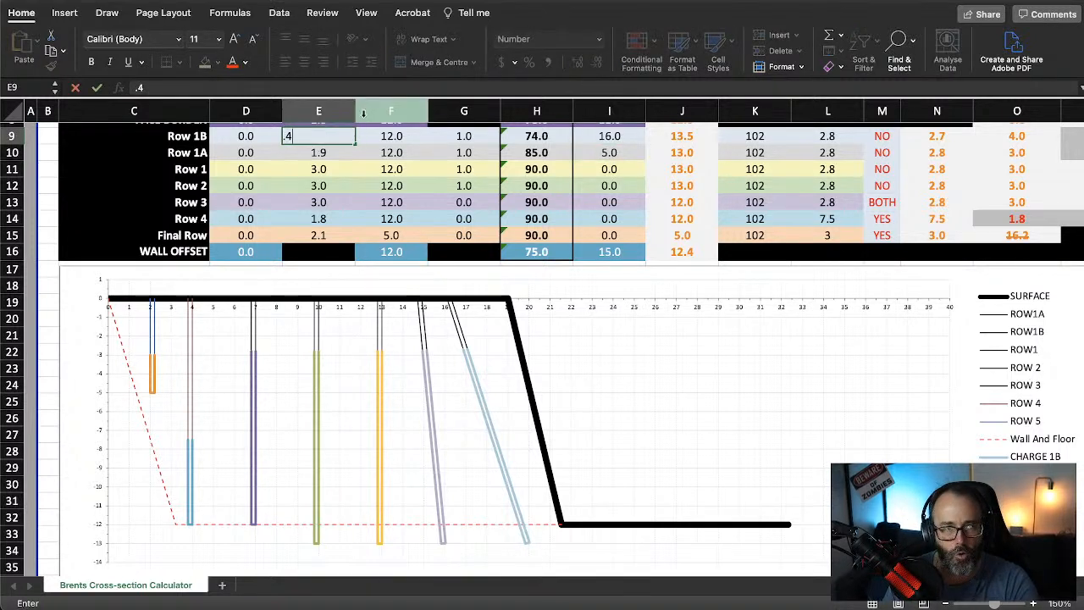
{"action": "type", "text": "4"}
{"action": "key", "text": "Return"}
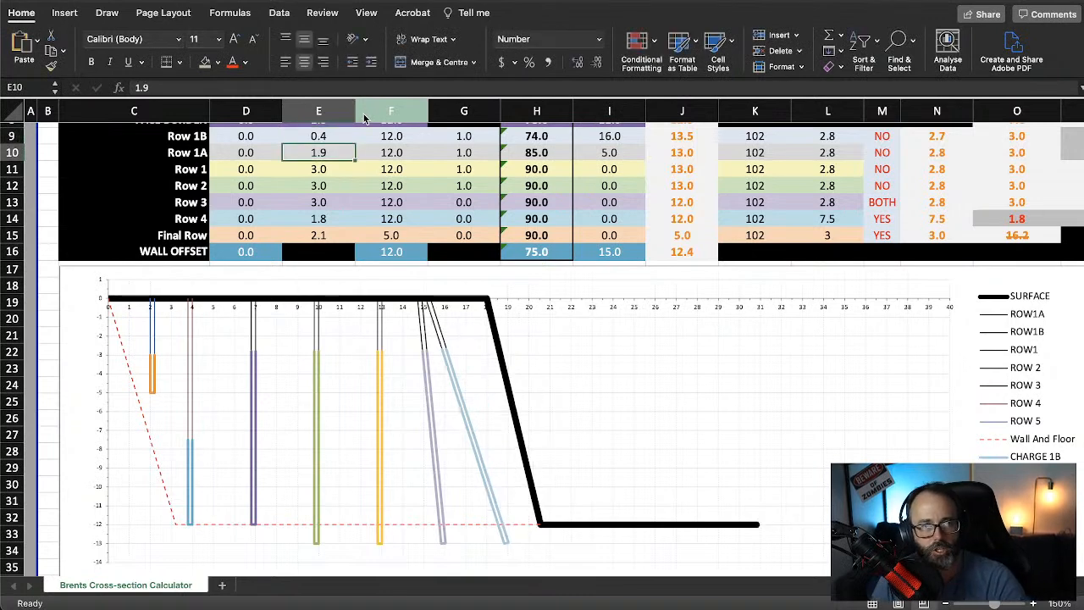
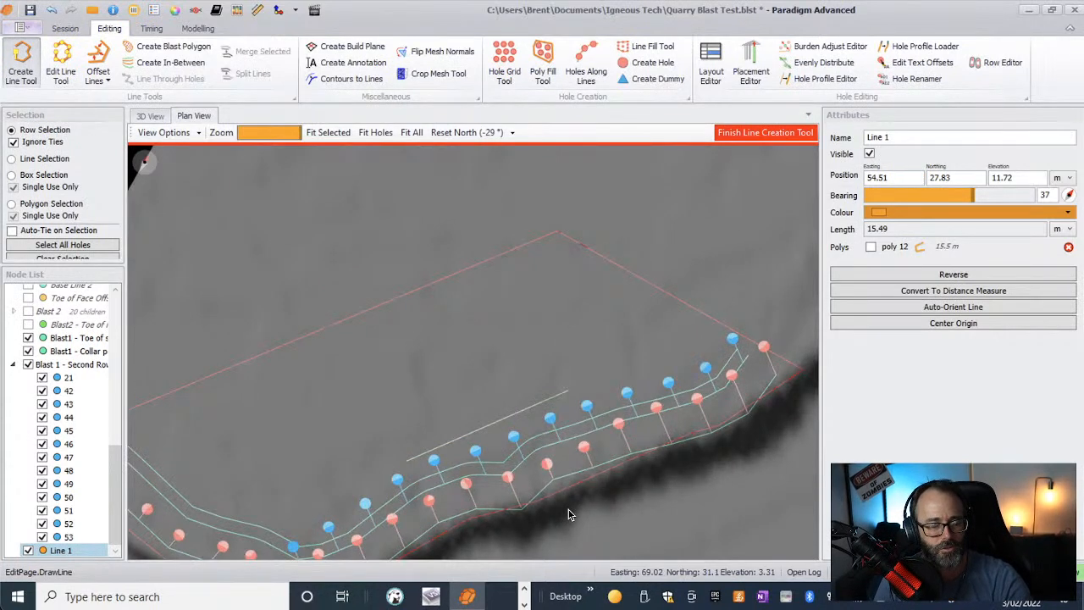
- Switch to Paradigm Advanced, finish the line creation, and compare the bearing of second-row hole 46 with that of Line 1
{"action": "key", "text": "Escape"}
{"action": "middle_click_drag", "start_coordinate": [569, 510], "coordinate": [607, 349]}
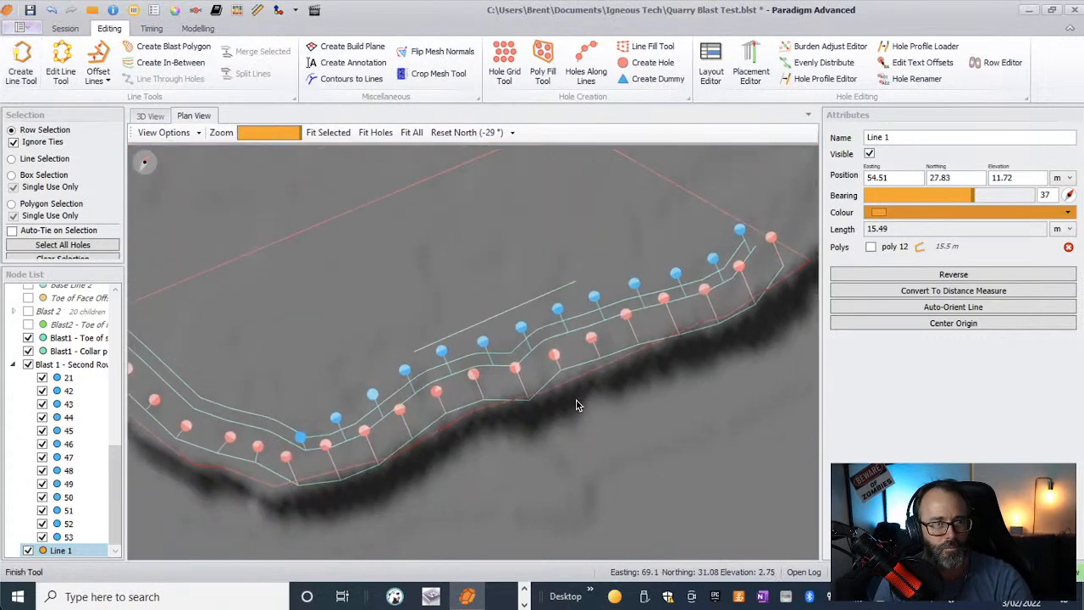
{"action": "left_click", "coordinate": [558, 308]}
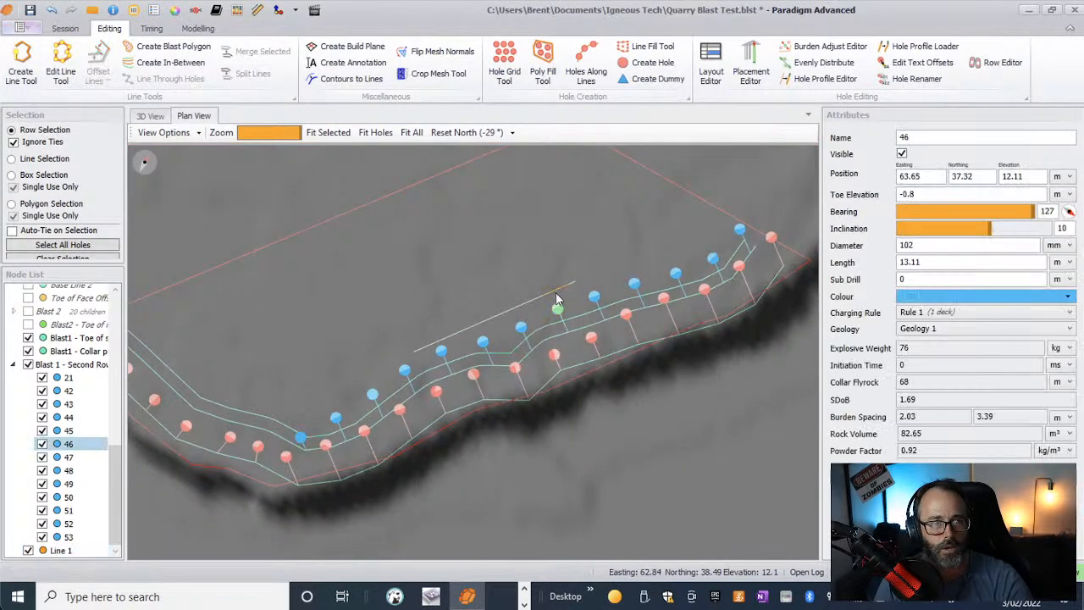
{"action": "left_click", "coordinate": [525, 305]}
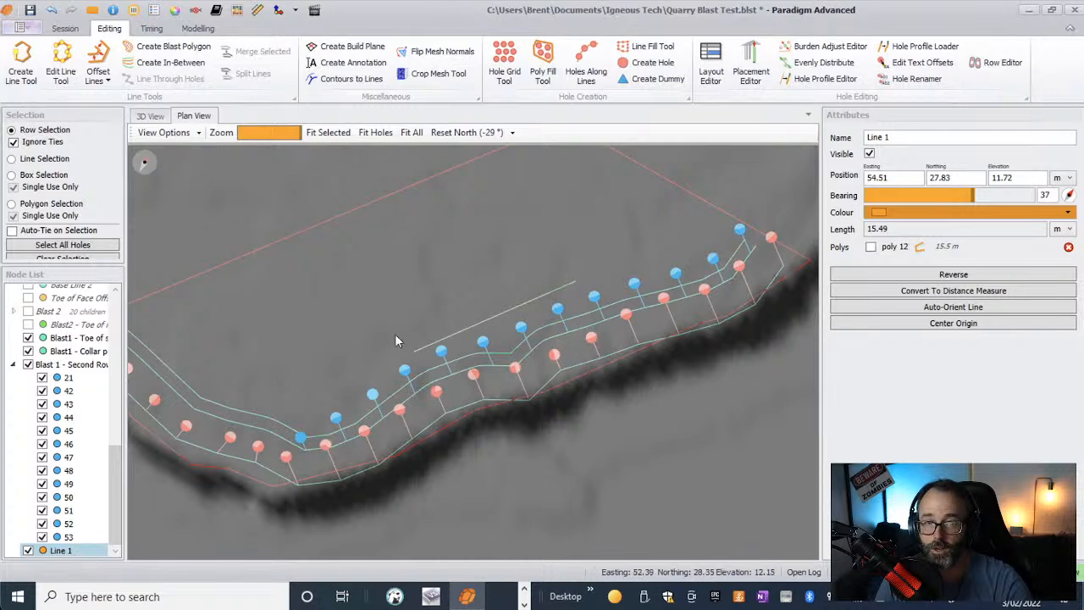
{"action": "left_click", "coordinate": [472, 325]}
{"action": "left_click", "coordinate": [463, 328]}
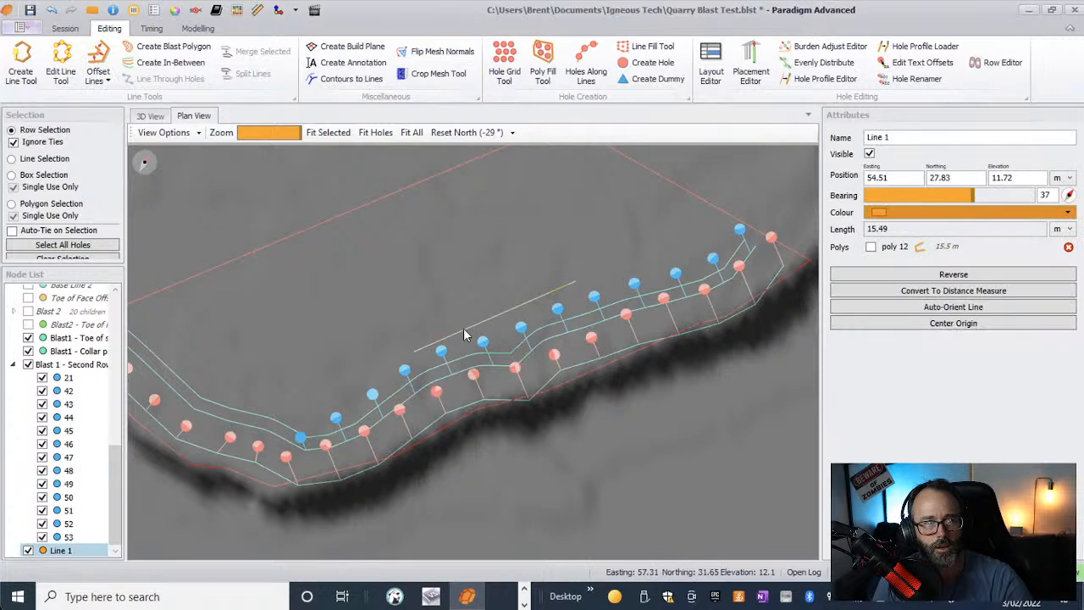
- Draw a line about 13.2 m long from the front-row toe line back across Line 1, and set its bearing to -53 degrees
{"action": "left_click", "coordinate": [32, 54]}
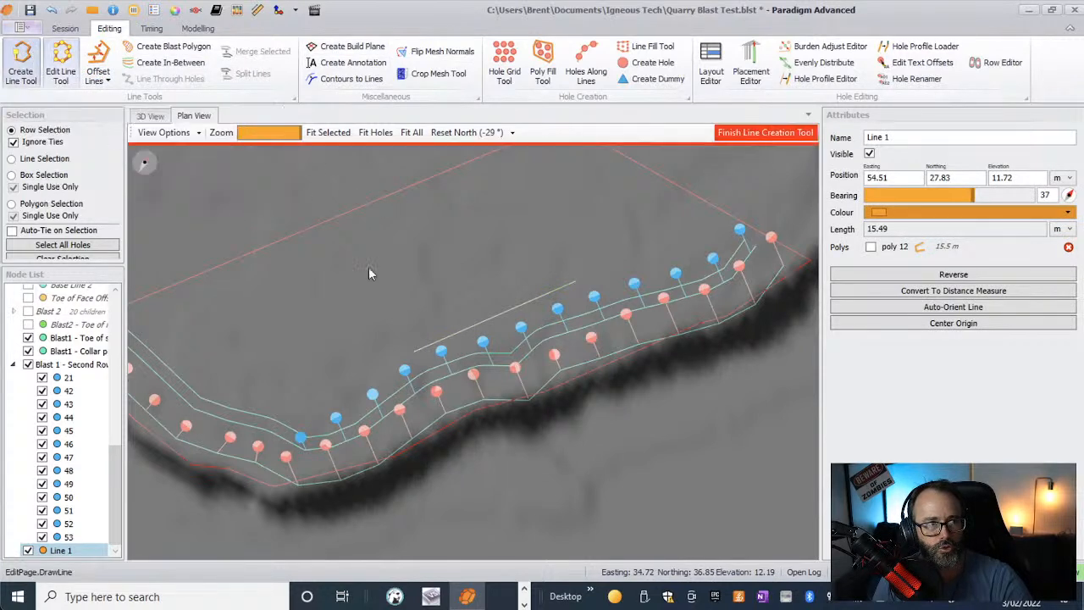
{"action": "left_click", "coordinate": [528, 398]}
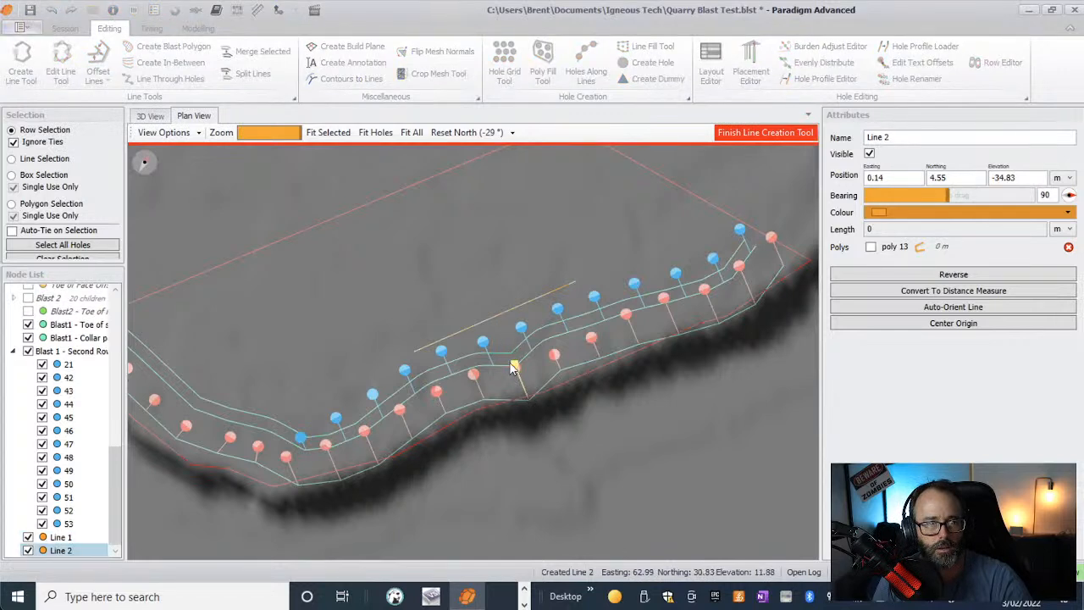
{"action": "left_click", "coordinate": [472, 257]}
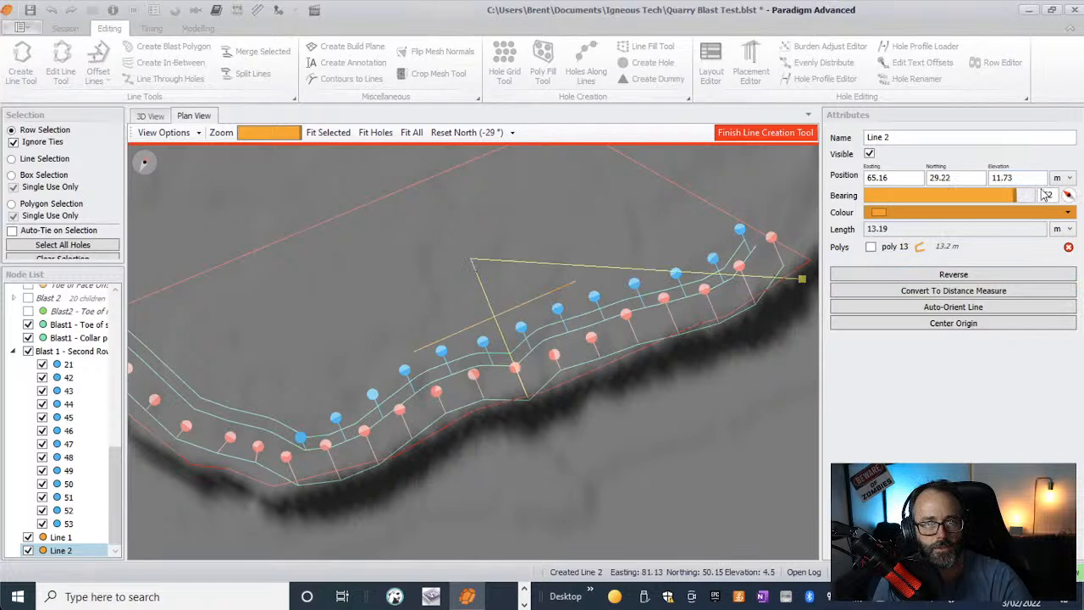
{"action": "right_click", "coordinate": [472, 230]}
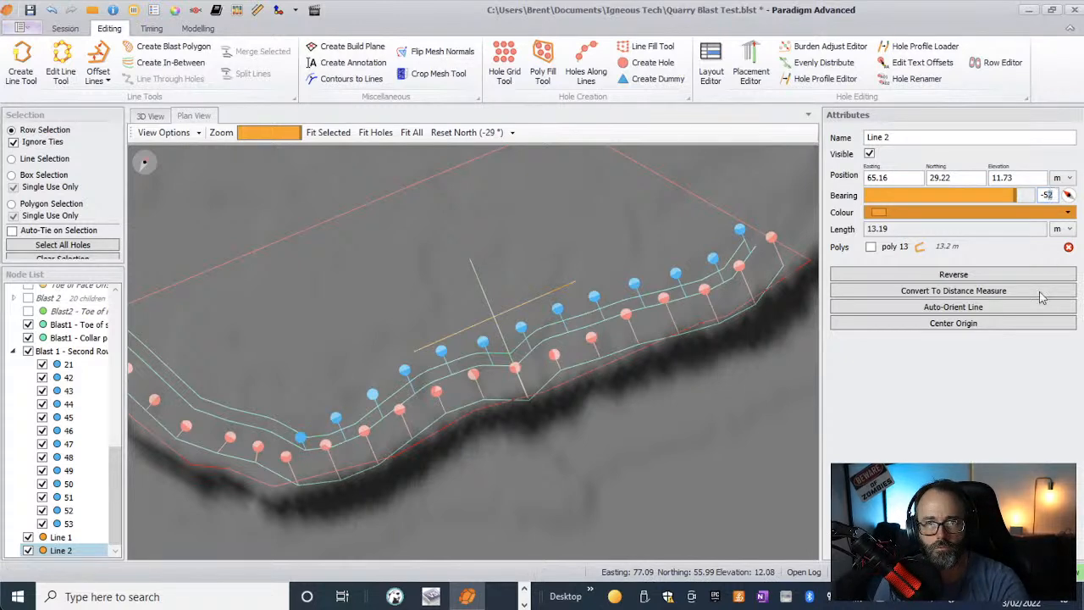
{"action": "type", "text": "3"}
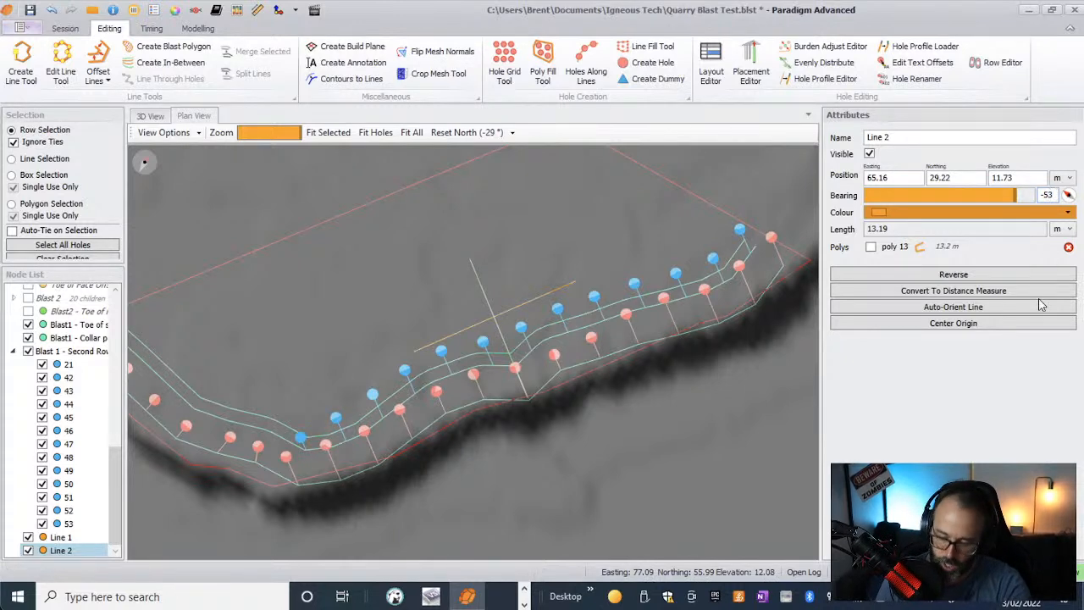
{"action": "key", "text": "Return"}
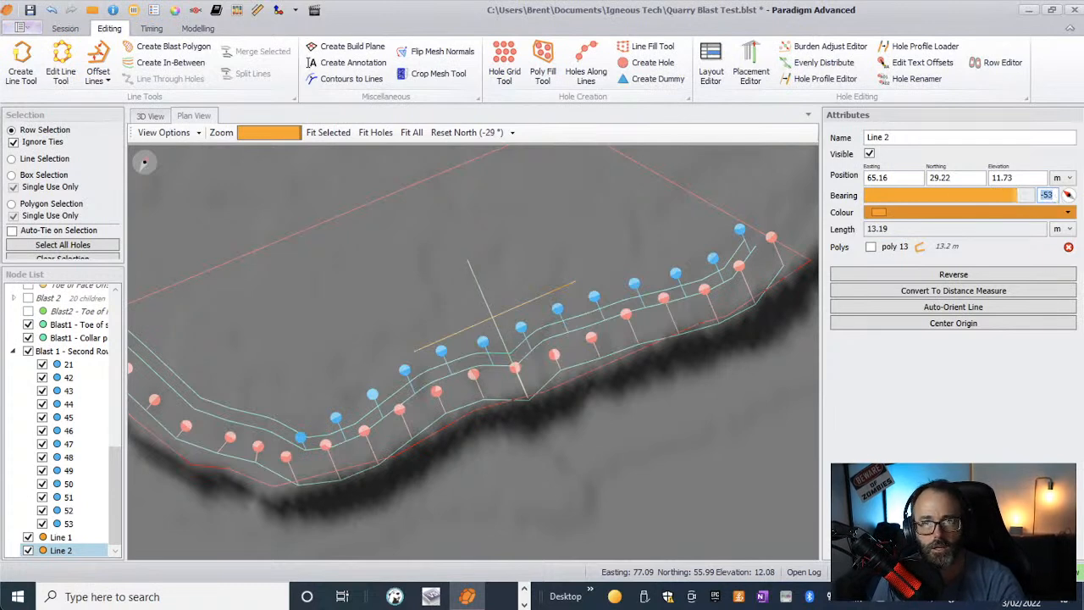
- Calculate the reverse bearing of Line 2 as -53+180 in the Mac search calculator, and close it when done
{"action": "key", "text": "alt+space"}
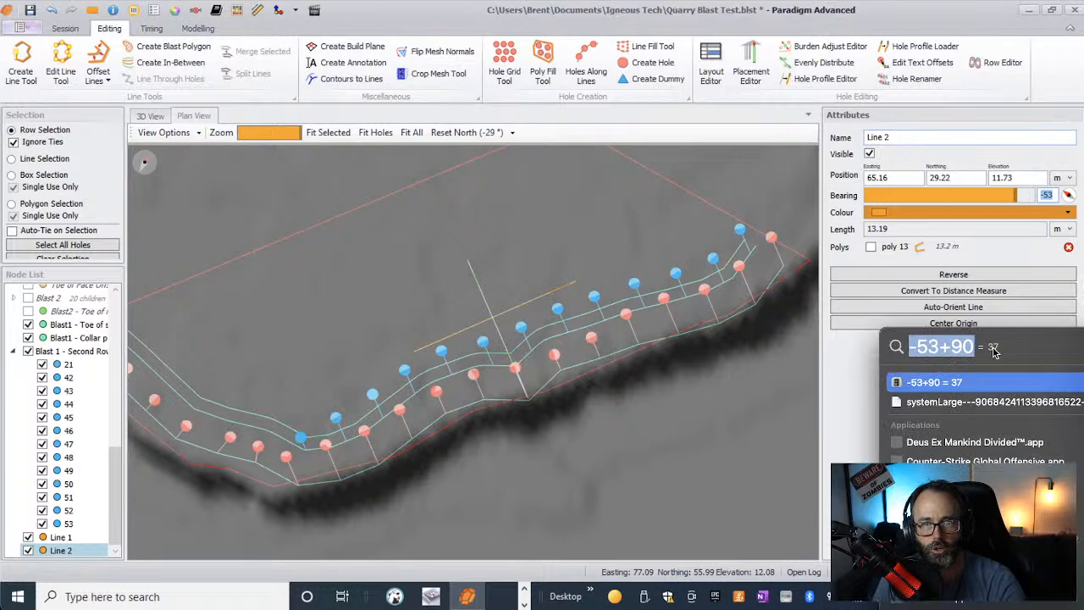
{"action": "double_click", "coordinate": [966, 347]}
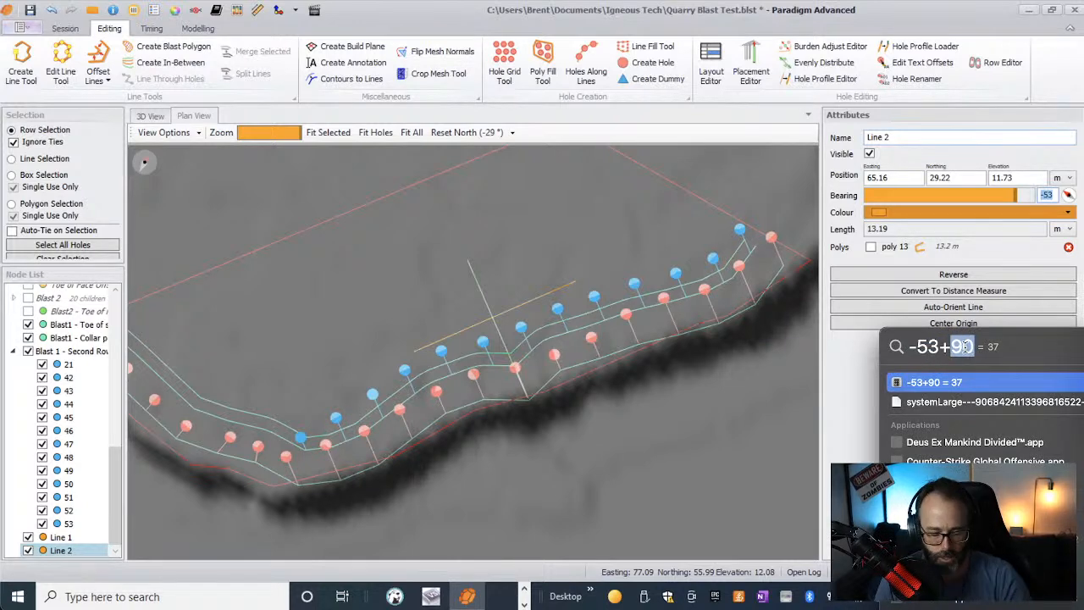
{"action": "type", "text": "180"}
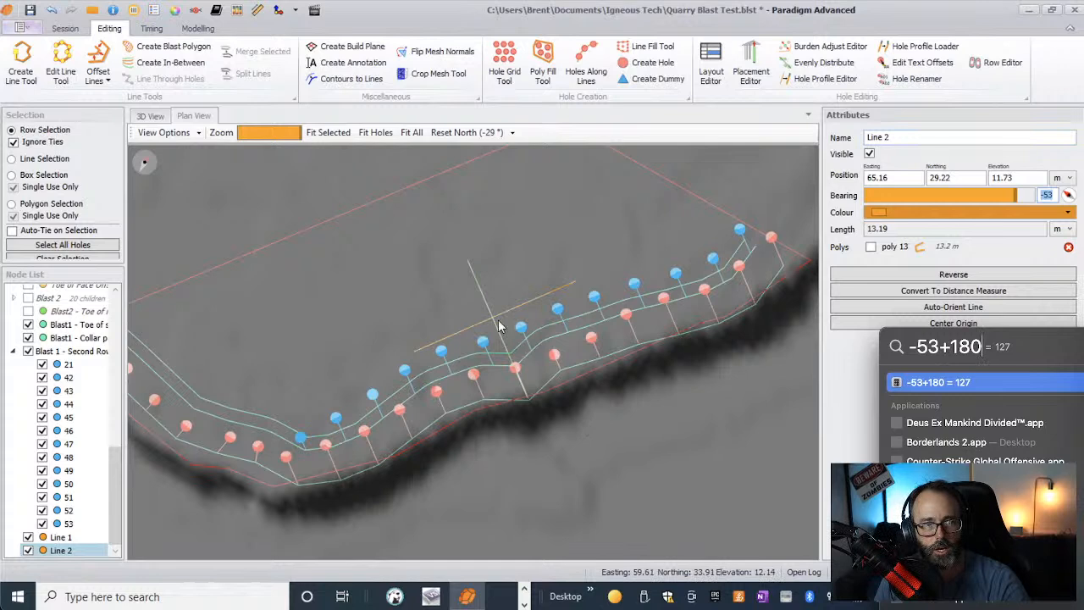
{"action": "left_click", "coordinate": [843, 447]}
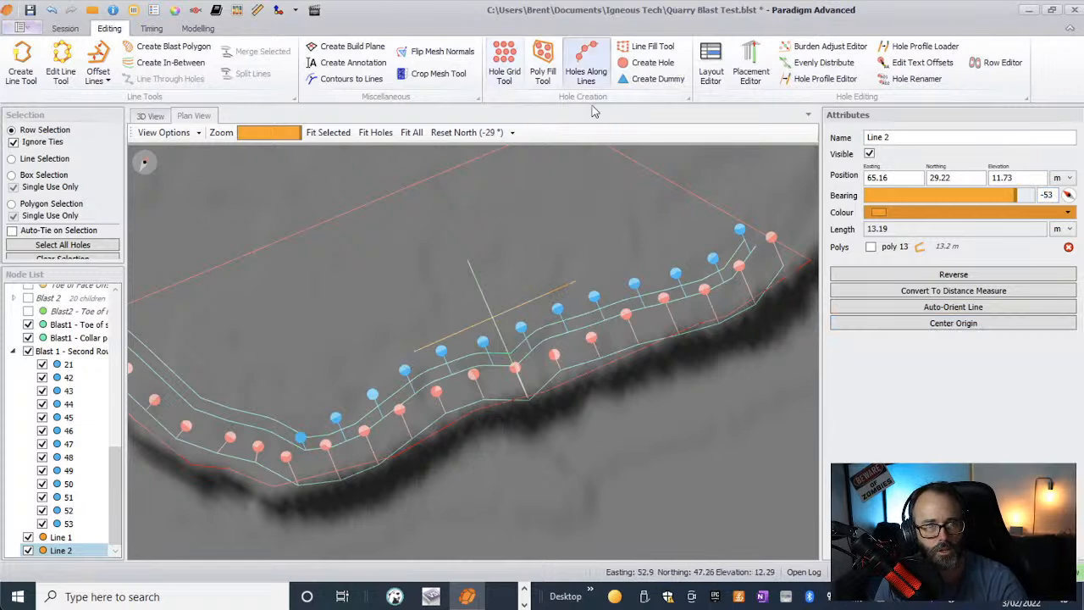
- Start a hole grid with a burden of 3 m and a spacing of 3.6 m, with stretching disabled
{"action": "left_click", "coordinate": [504, 64]}
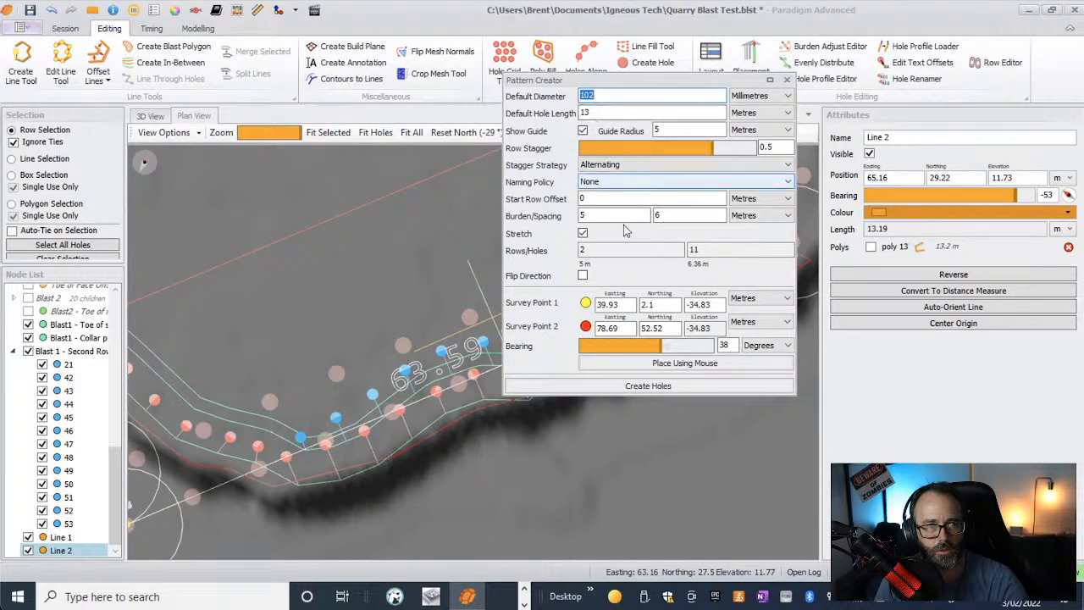
{"action": "left_click_drag", "start_coordinate": [665, 215], "coordinate": [610, 216]}
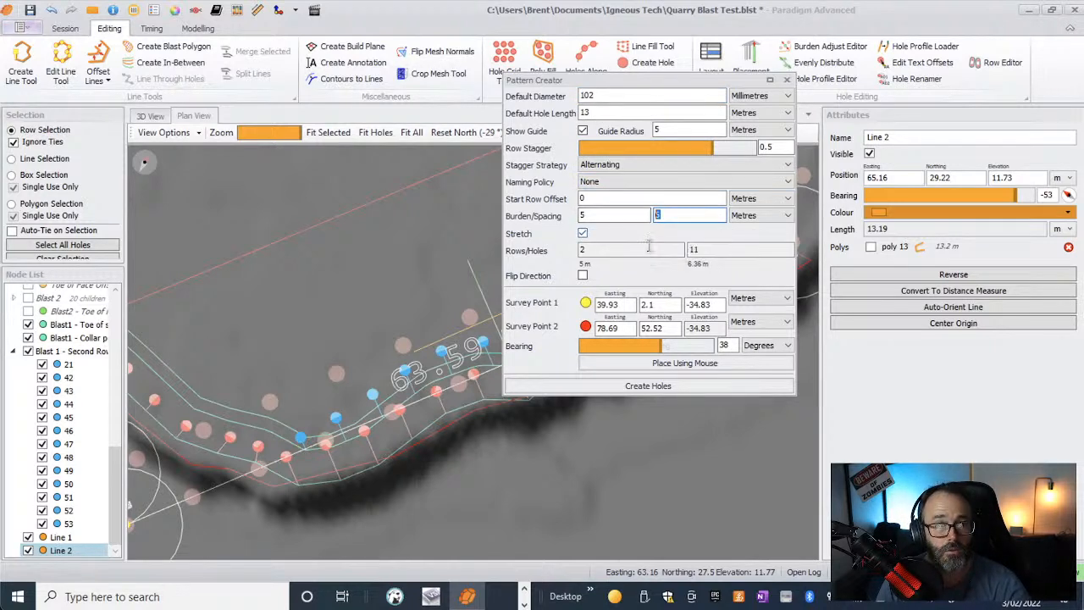
{"action": "type", "text": "3."}
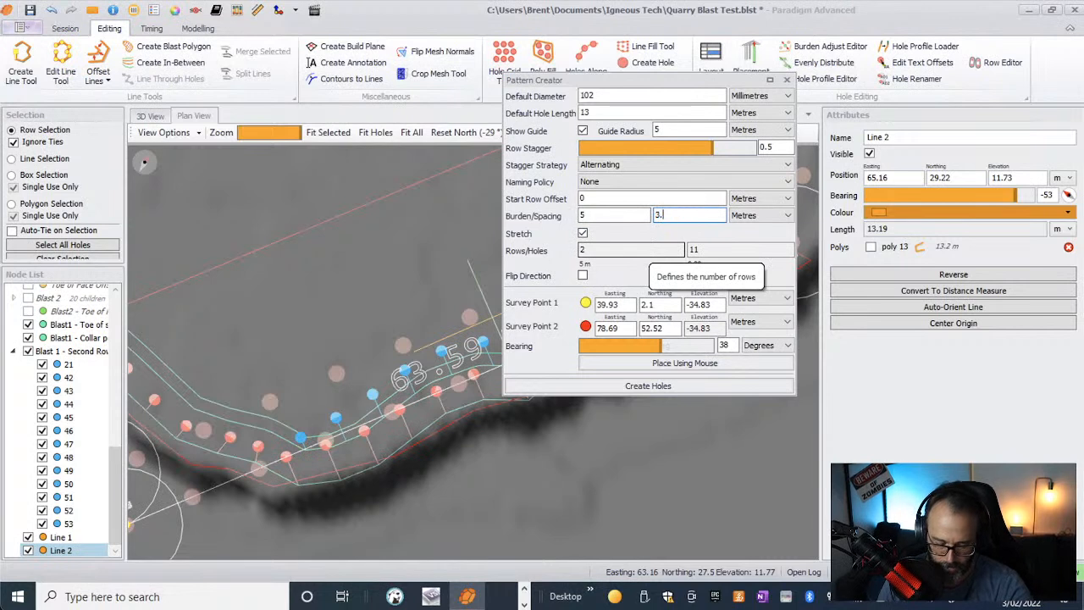
{"action": "type", "text": "6"}
{"action": "key", "text": "shift+Tab"}
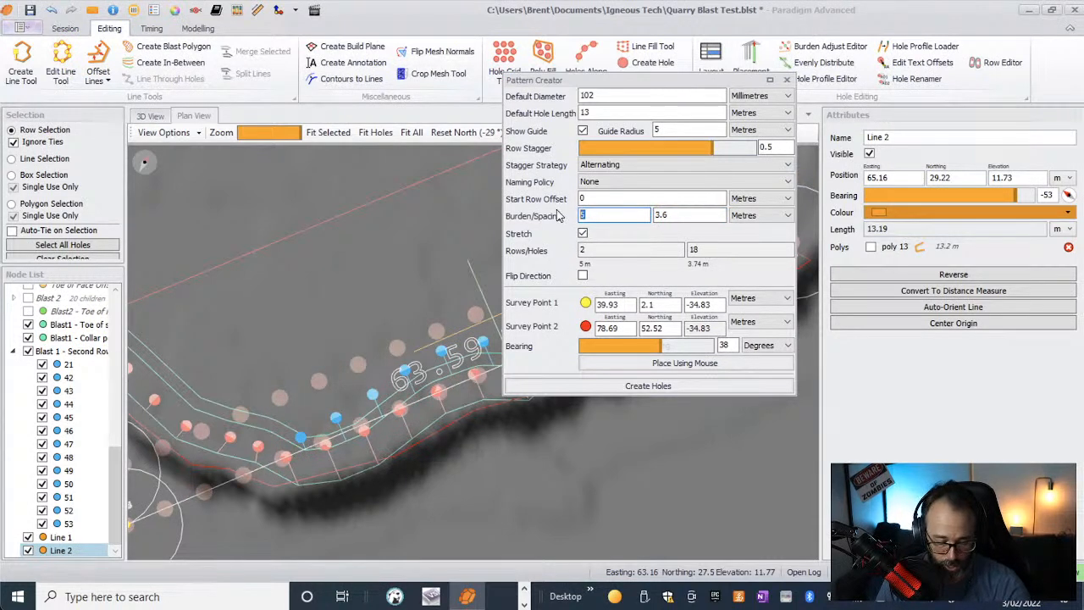
{"action": "type", "text": "3"}
{"action": "left_click", "coordinate": [619, 234]}
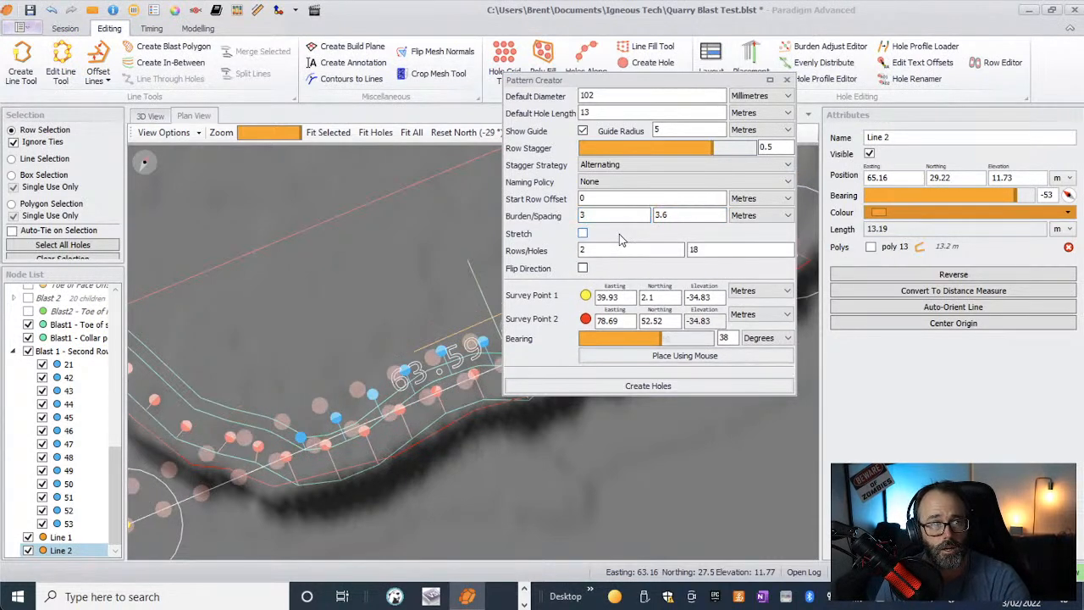
- Set the hole grid to 5 rows of 12 holes
{"action": "double_click", "coordinate": [742, 249]}
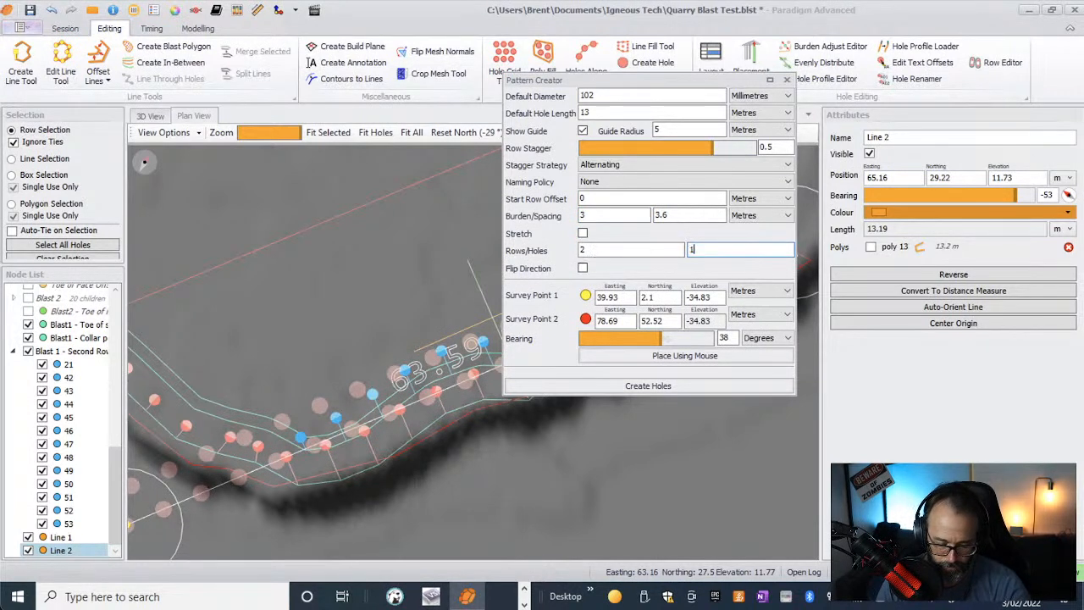
{"action": "left_click_drag", "start_coordinate": [616, 250], "coordinate": [545, 254]}
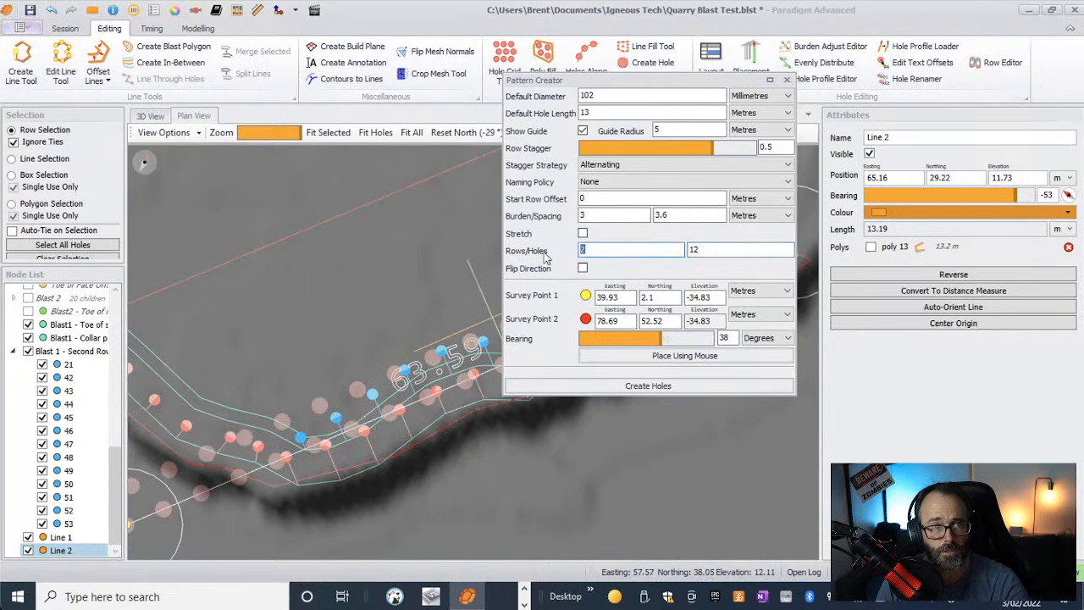
{"action": "type", "text": "5"}
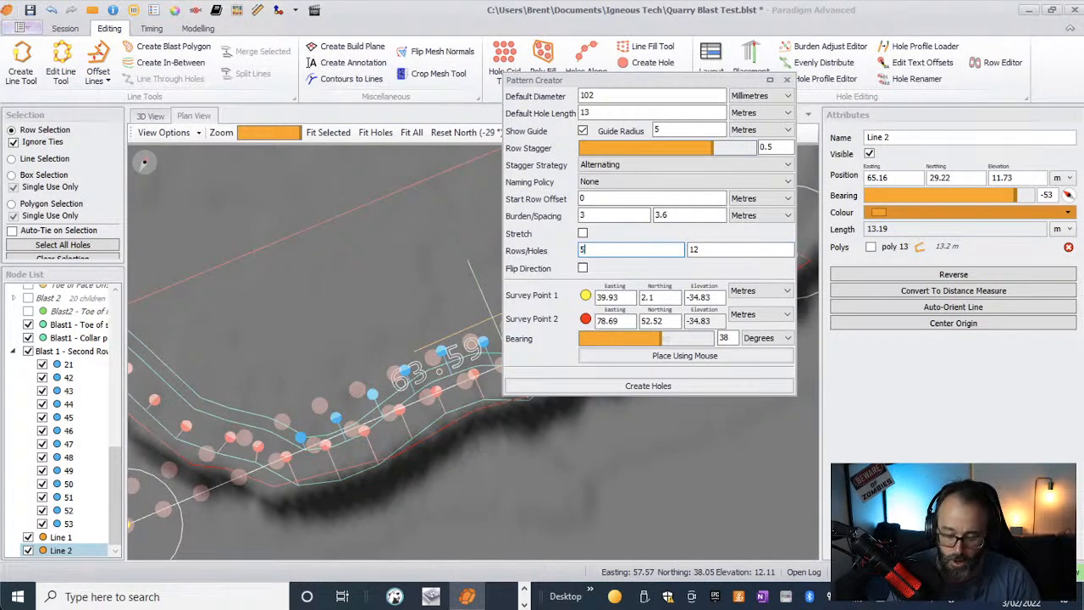
{"action": "key", "text": "Return"}
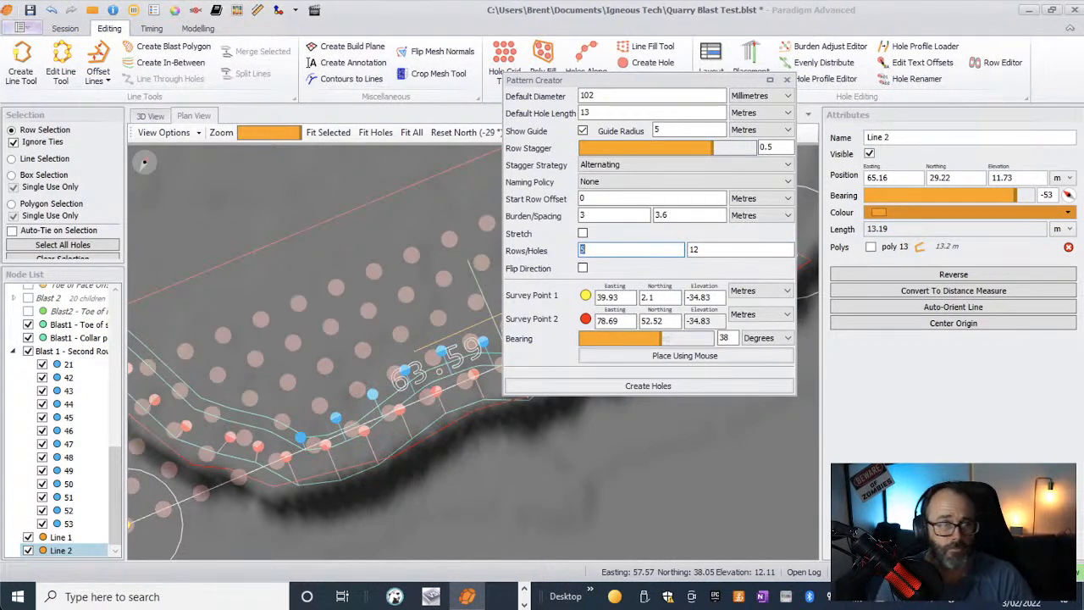
- Set the hole grid's baseline to about 45.13 m along Line 1's direction and move its first survey point onto Line 1's start
{"action": "left_click_drag", "start_coordinate": [629, 79], "coordinate": [891, 402]}
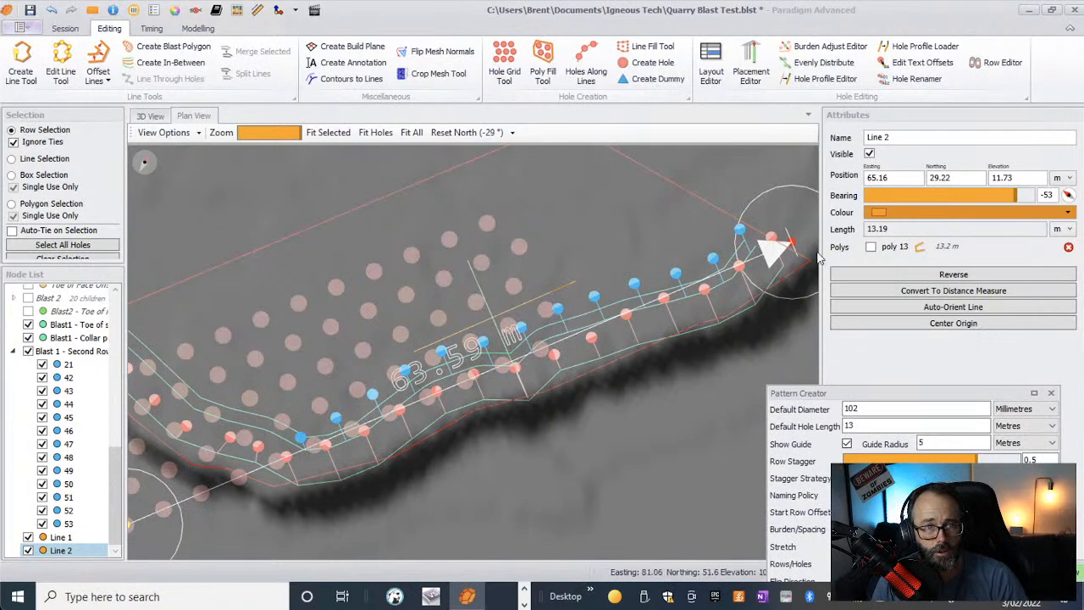
{"action": "left_click_drag", "start_coordinate": [792, 246], "coordinate": [576, 283]}
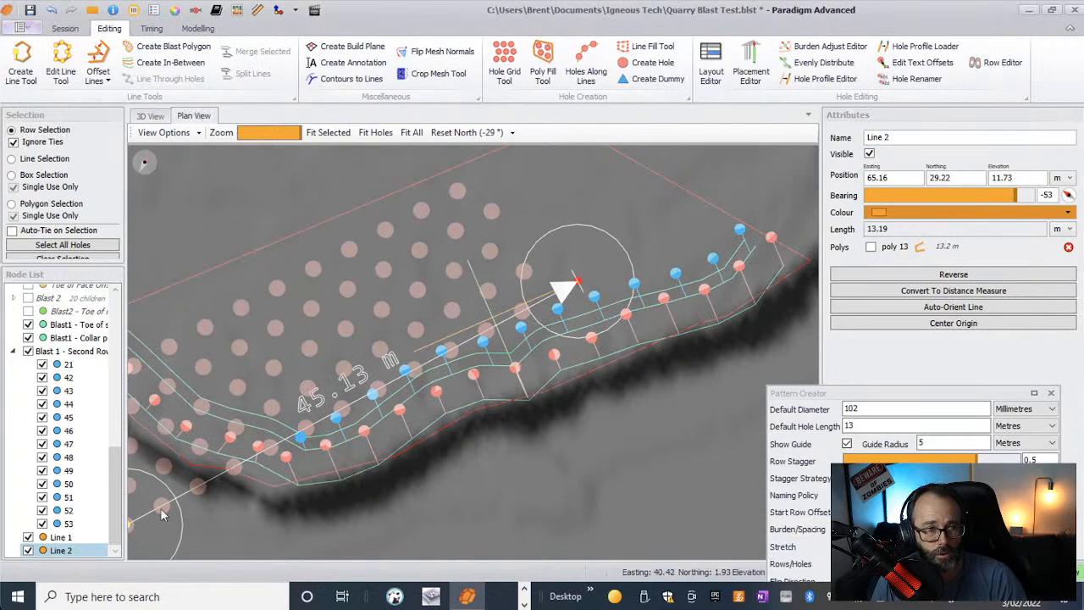
{"action": "left_click_drag", "start_coordinate": [163, 515], "coordinate": [197, 485]}
{"action": "left_click_drag", "start_coordinate": [343, 374], "coordinate": [354, 395]}
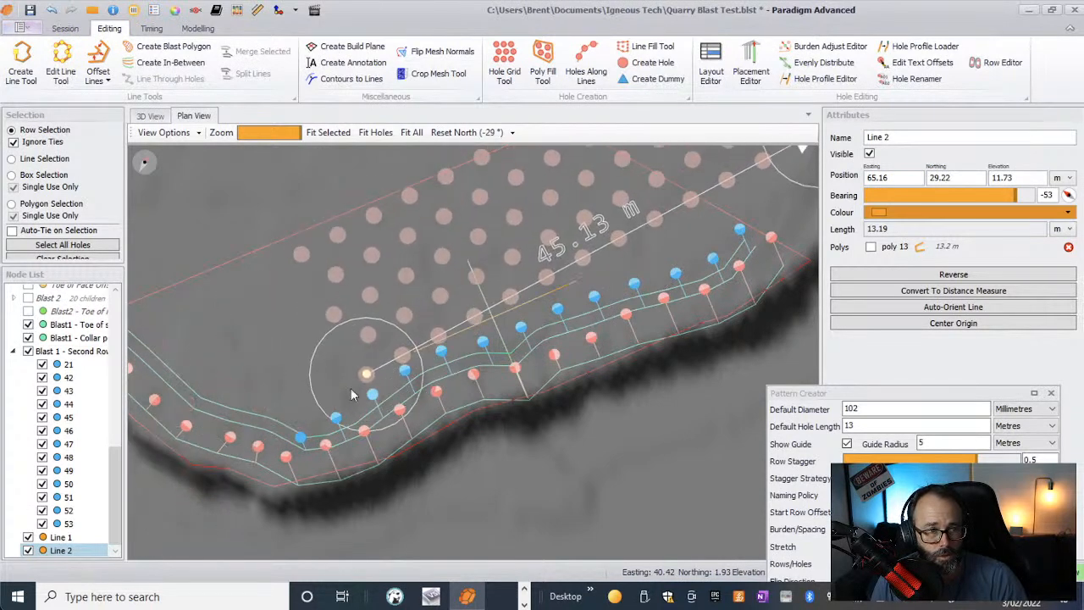
{"action": "left_click_drag", "start_coordinate": [259, 441], "coordinate": [421, 363]}
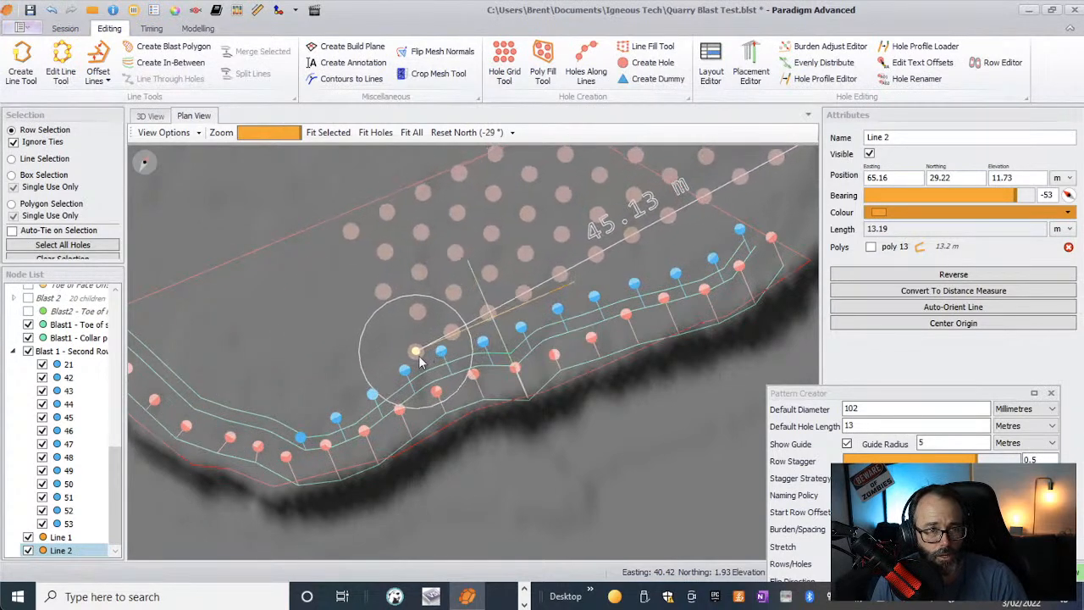
- Shorten the hole grid's baseline to about 15.13 m by moving its second survey point to the far end of Line 1
{"action": "scroll", "coordinate": [421, 364], "scroll_direction": "down", "scroll_amount": 5}
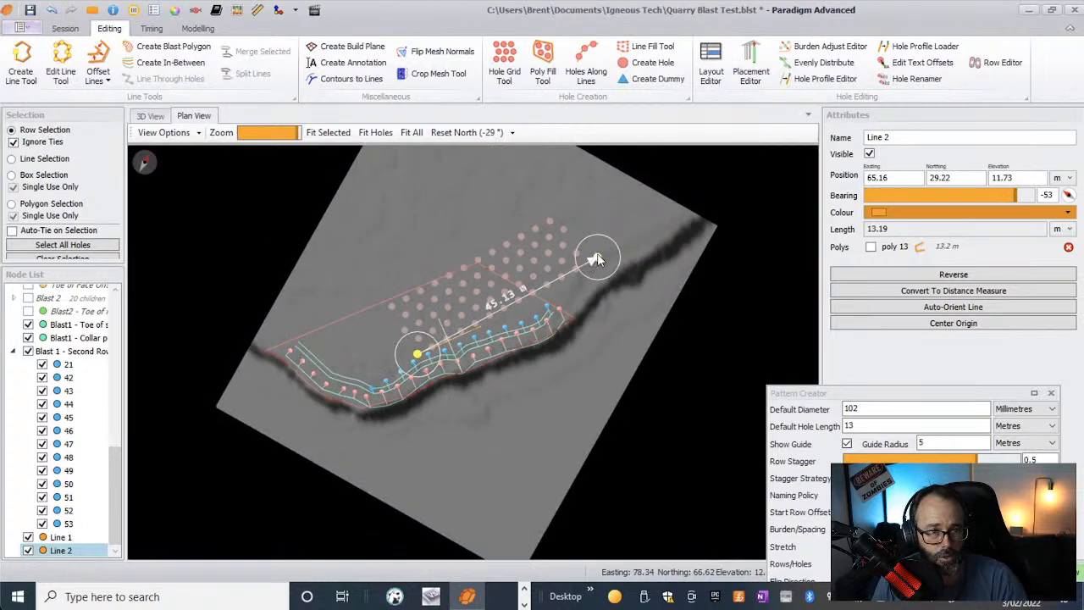
{"action": "left_click_drag", "start_coordinate": [597, 259], "coordinate": [486, 327]}
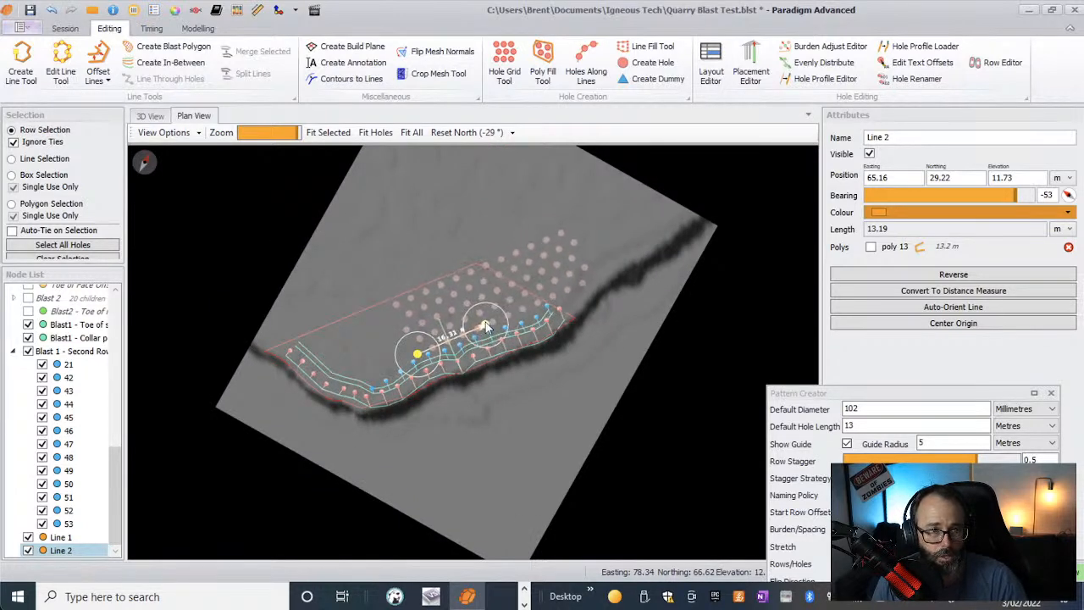
{"action": "scroll", "coordinate": [486, 329], "scroll_direction": "up", "scroll_amount": 5}
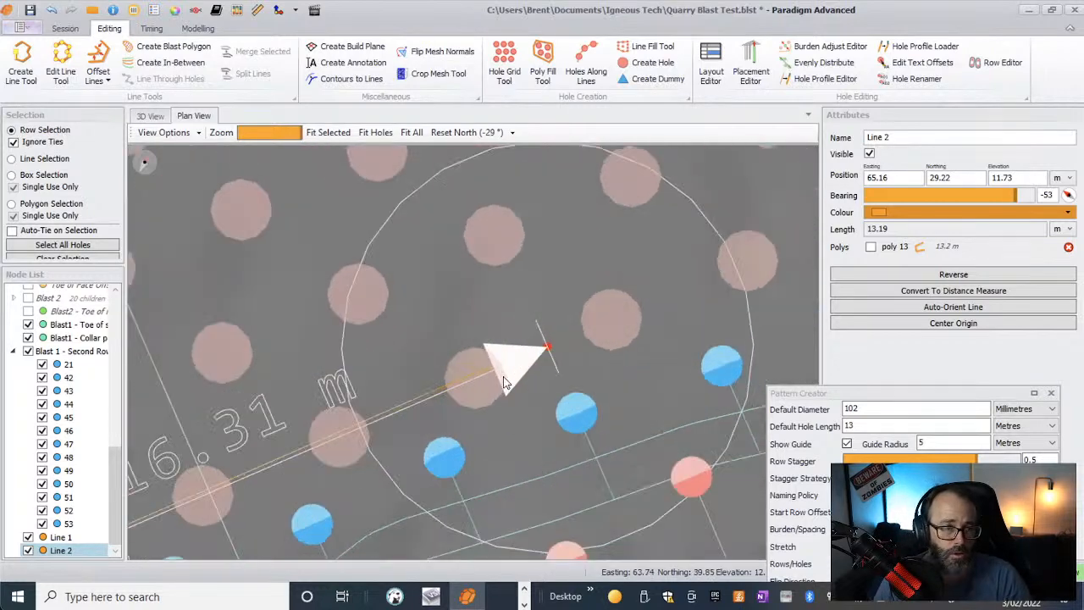
{"action": "left_click_drag", "start_coordinate": [542, 354], "coordinate": [505, 364]}
{"action": "scroll", "coordinate": [523, 382], "scroll_direction": "down", "scroll_amount": 5}
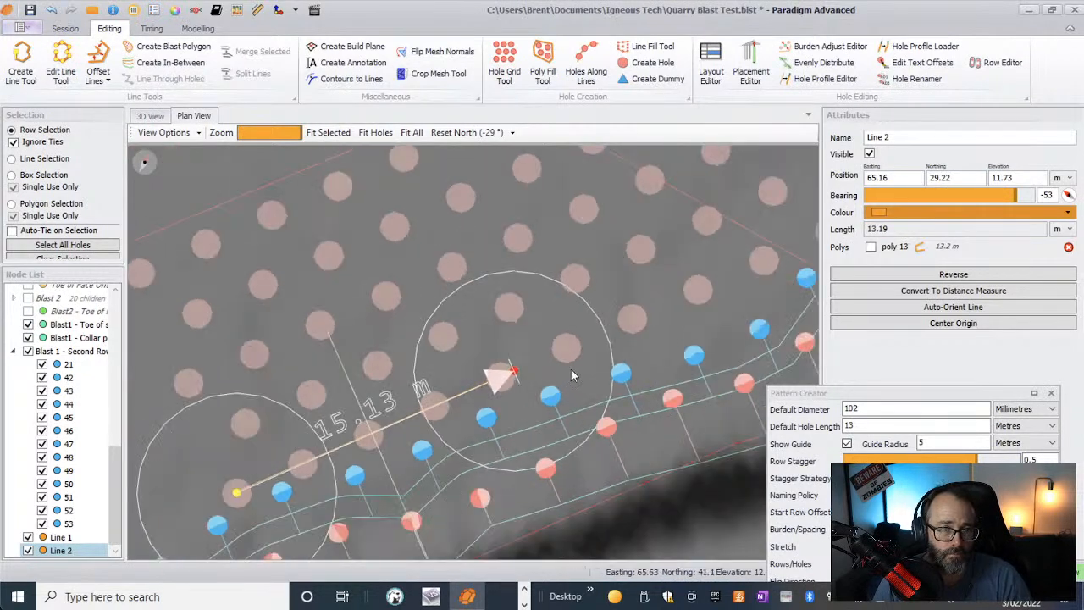
- Fine-tune both survey points so the hole grid's baseline lies exactly on Line 1, about 15.12 m long
{"action": "scroll", "coordinate": [410, 424], "scroll_direction": "up", "scroll_amount": 5}
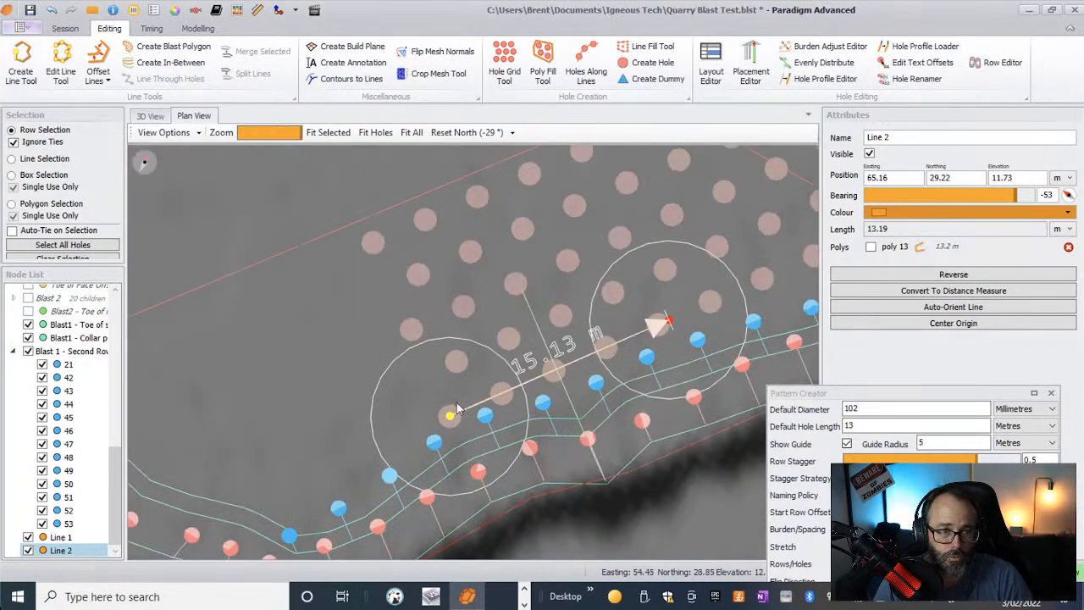
{"action": "scroll", "coordinate": [447, 425], "scroll_direction": "up", "scroll_amount": 2}
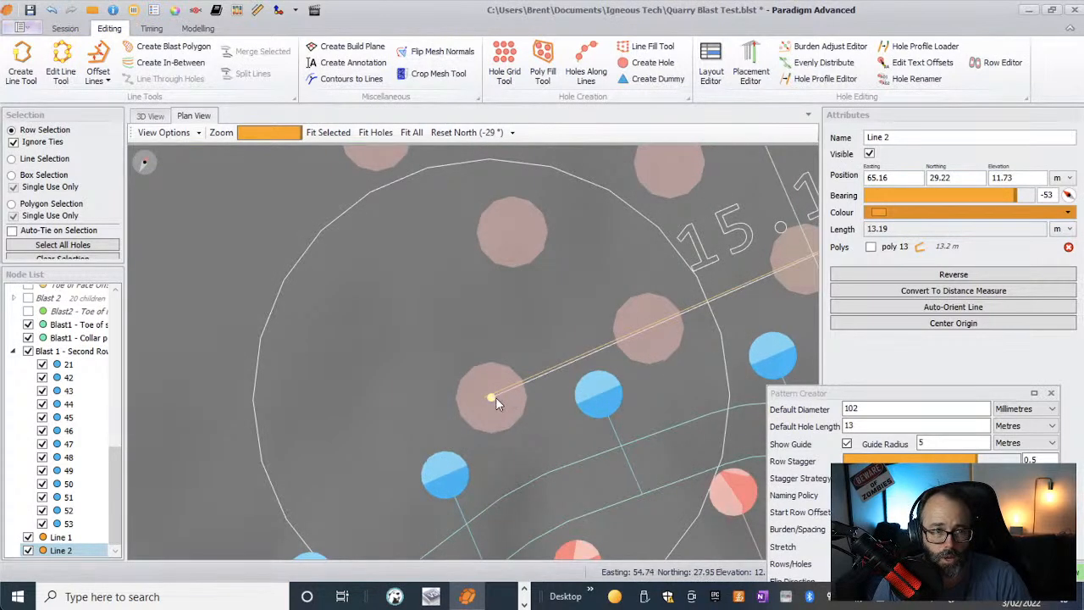
{"action": "left_click_drag", "start_coordinate": [491, 397], "coordinate": [490, 395]}
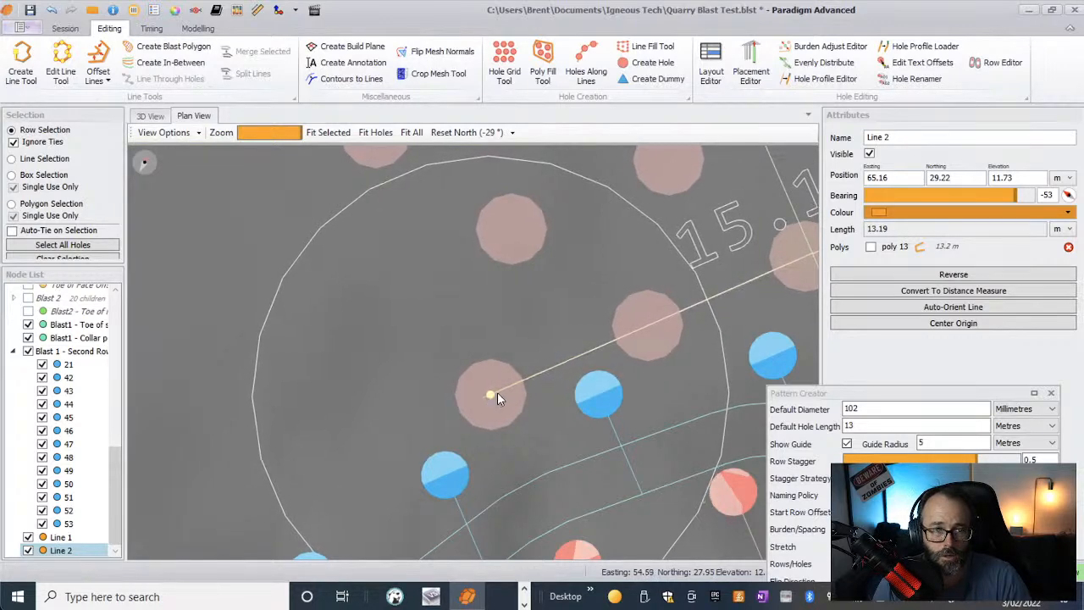
{"action": "scroll", "coordinate": [514, 414], "scroll_direction": "down", "scroll_amount": 3}
{"action": "scroll", "coordinate": [734, 312], "scroll_direction": "up", "scroll_amount": 5}
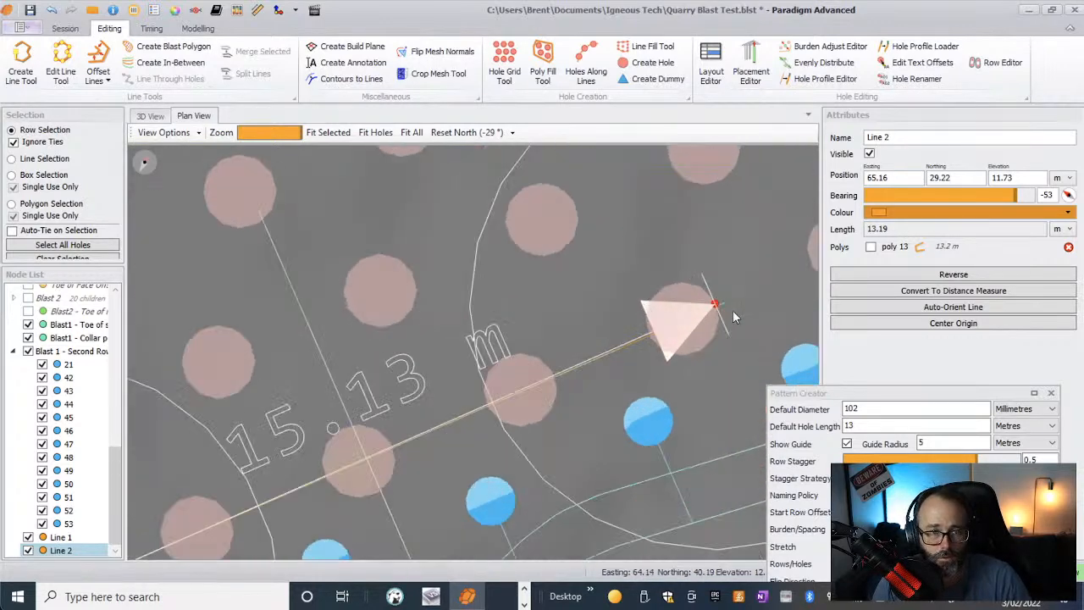
{"action": "left_click_drag", "start_coordinate": [711, 307], "coordinate": [712, 305]}
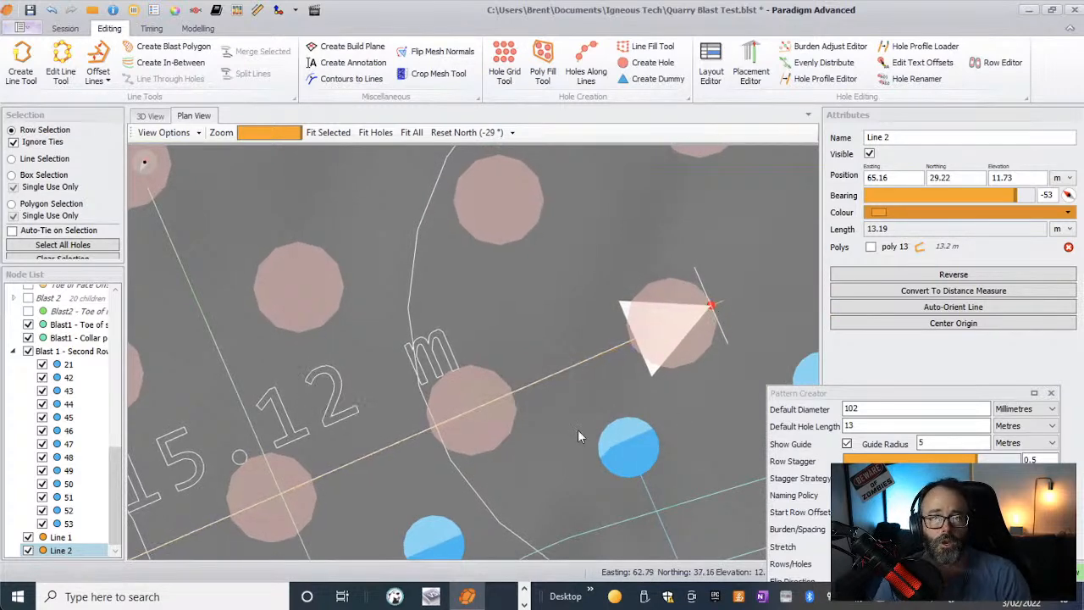
- Shift the whole hole grid towards the far end of the curved face so its rows fill the blast polygon
{"action": "scroll", "coordinate": [574, 403], "scroll_direction": "down", "scroll_amount": 4}
{"action": "scroll", "coordinate": [574, 402], "scroll_direction": "down", "scroll_amount": 5}
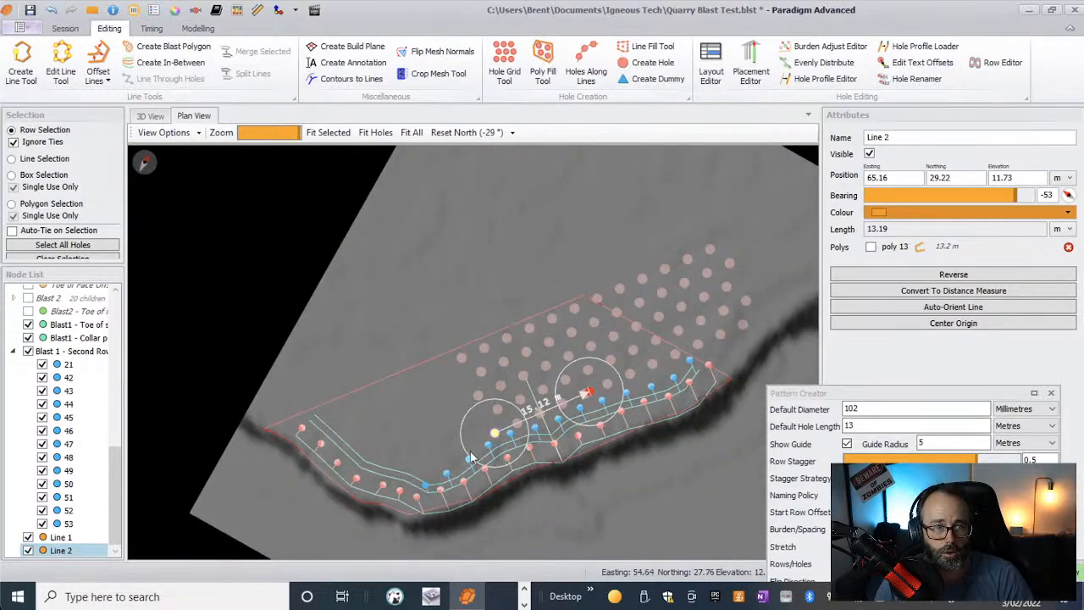
{"action": "left_click_drag", "start_coordinate": [493, 434], "coordinate": [354, 501]}
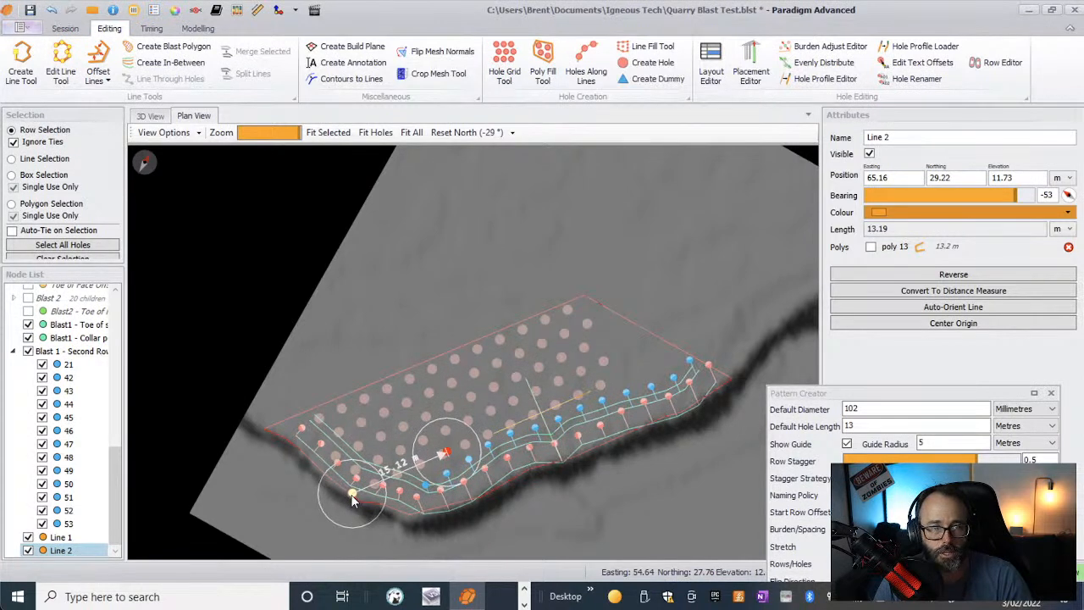
{"action": "left_click_drag", "start_coordinate": [354, 501], "coordinate": [362, 499]}
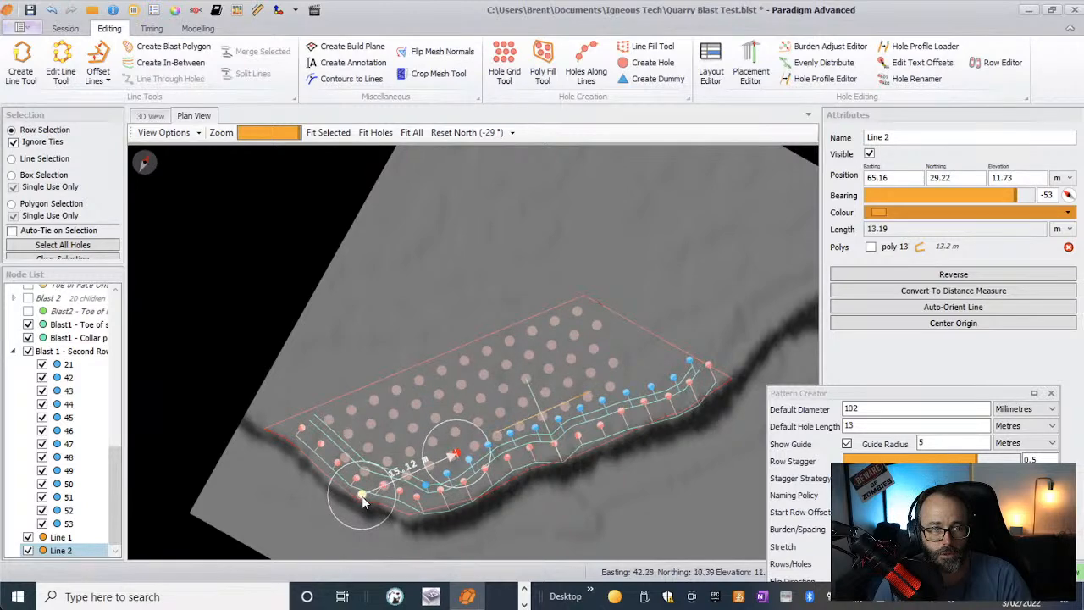
{"action": "scroll", "coordinate": [593, 354], "scroll_direction": "up", "scroll_amount": 5}
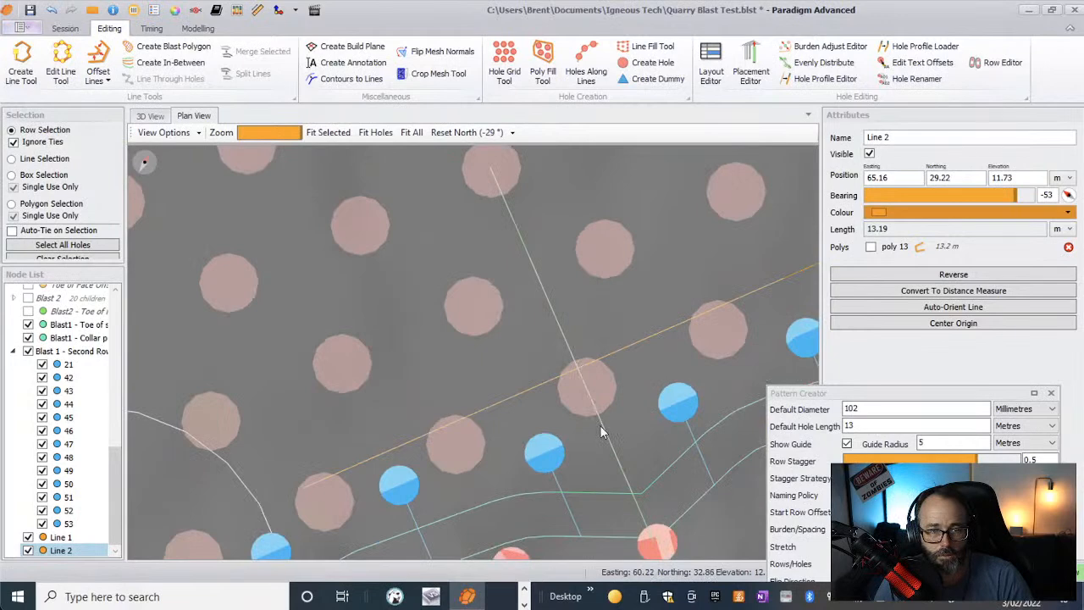
{"action": "scroll", "coordinate": [599, 425], "scroll_direction": "down", "scroll_amount": 5}
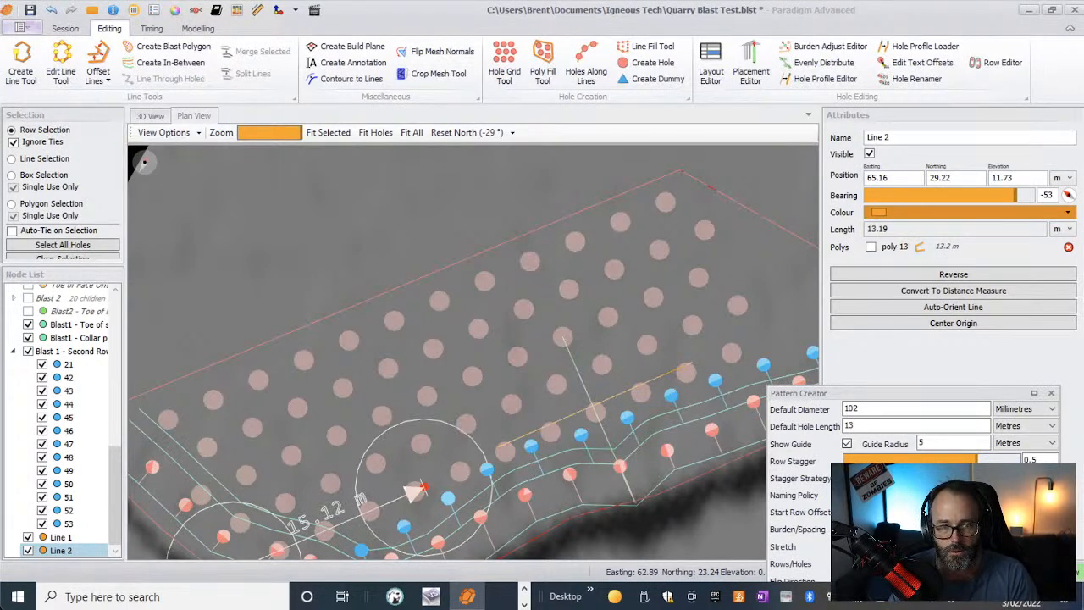
- Set the hole grid to 15 holes per row and check its fit against the front row and the polygon edges
{"action": "key", "text": "Return"}
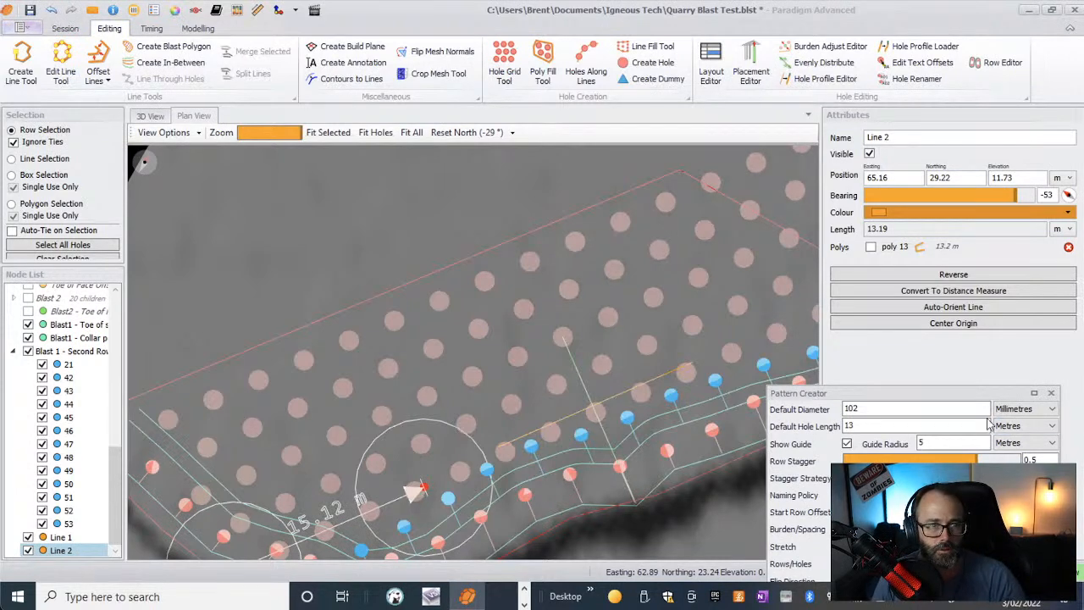
{"action": "scroll", "coordinate": [743, 351], "scroll_direction": "down", "scroll_amount": 2}
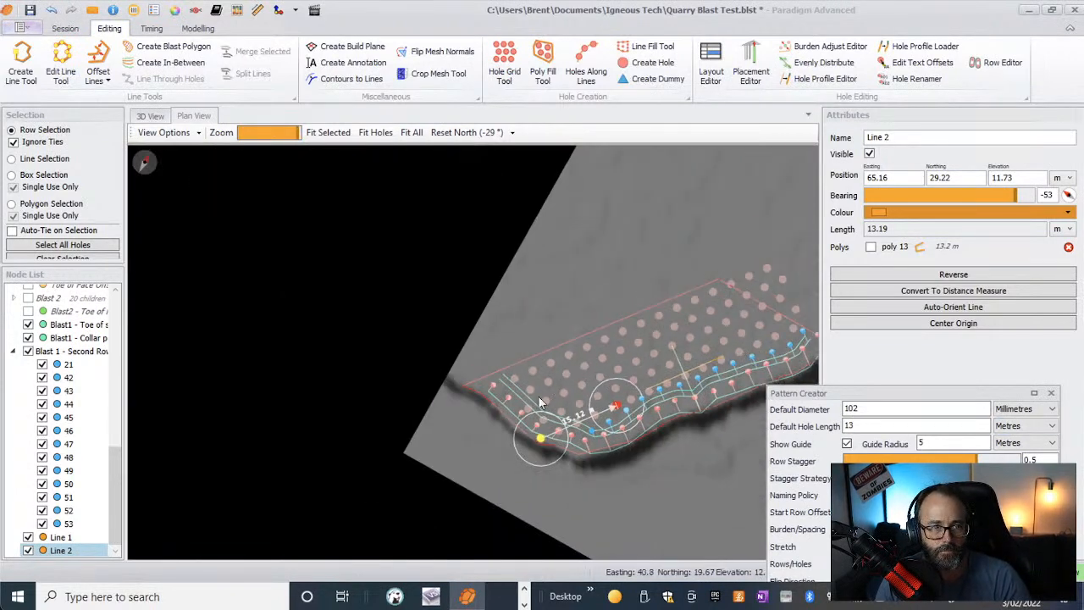
{"action": "scroll", "coordinate": [512, 381], "scroll_direction": "up", "scroll_amount": 5}
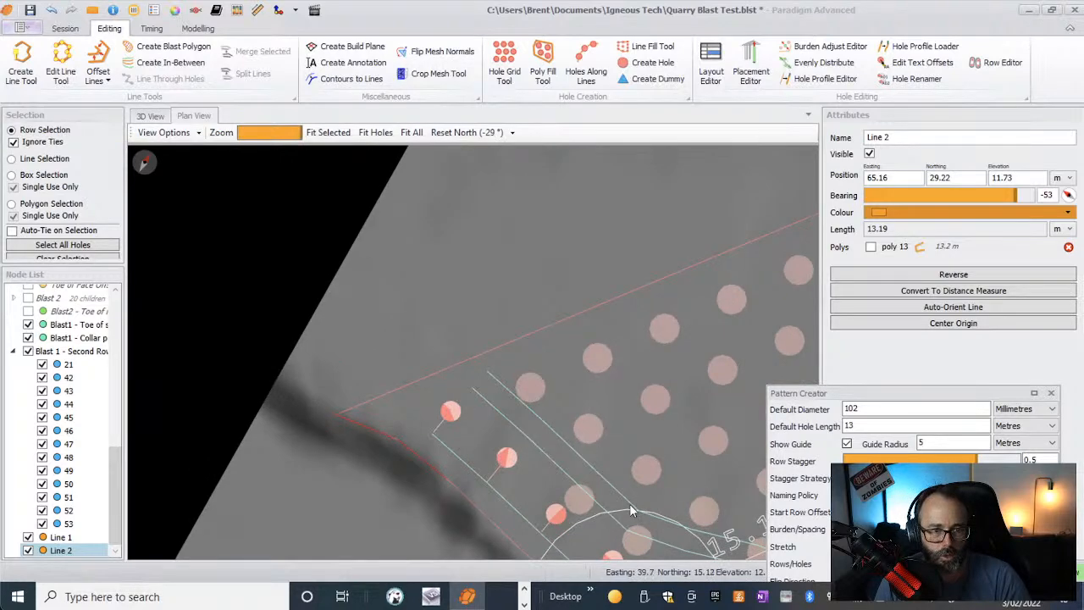
{"action": "scroll", "coordinate": [630, 504], "scroll_direction": "down", "scroll_amount": 3}
{"action": "scroll", "coordinate": [623, 525], "scroll_direction": "down", "scroll_amount": 3}
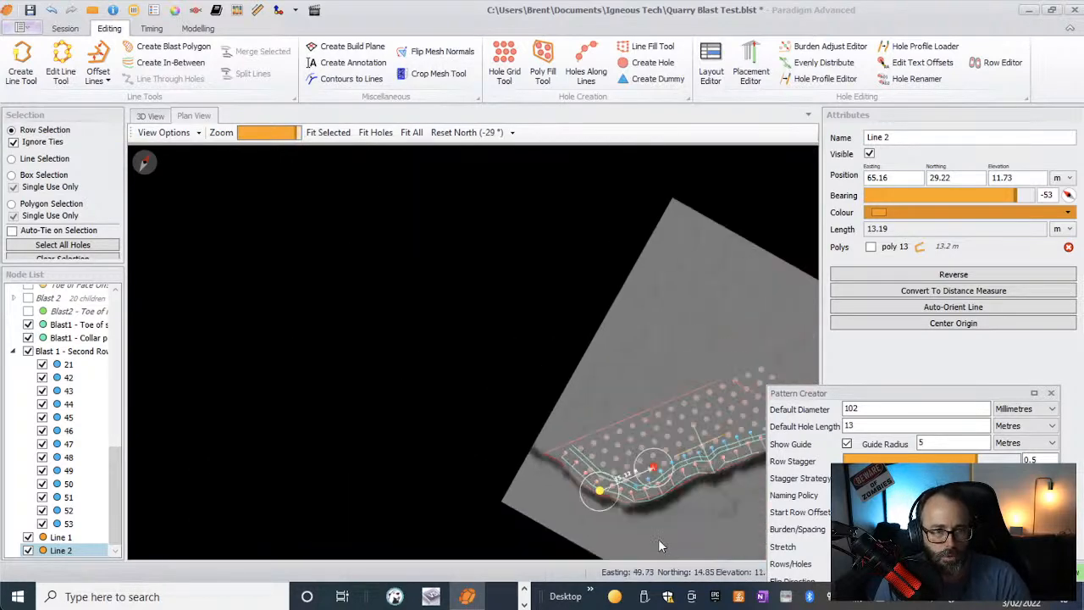
{"action": "scroll", "coordinate": [627, 530], "scroll_direction": "up", "scroll_amount": 4}
{"action": "scroll", "coordinate": [618, 515], "scroll_direction": "up", "scroll_amount": 5}
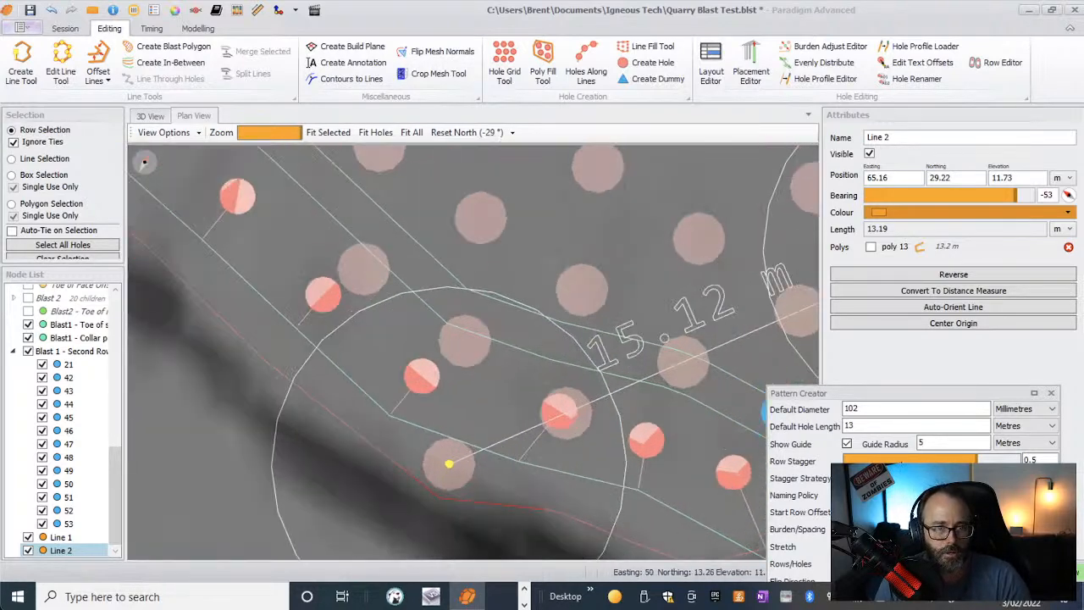
- Nudge the grid's first survey point to about easting 41.75, northing 10.78, and close the pattern creator without creating holes
{"action": "left_click_drag", "start_coordinate": [960, 398], "coordinate": [957, 43]}
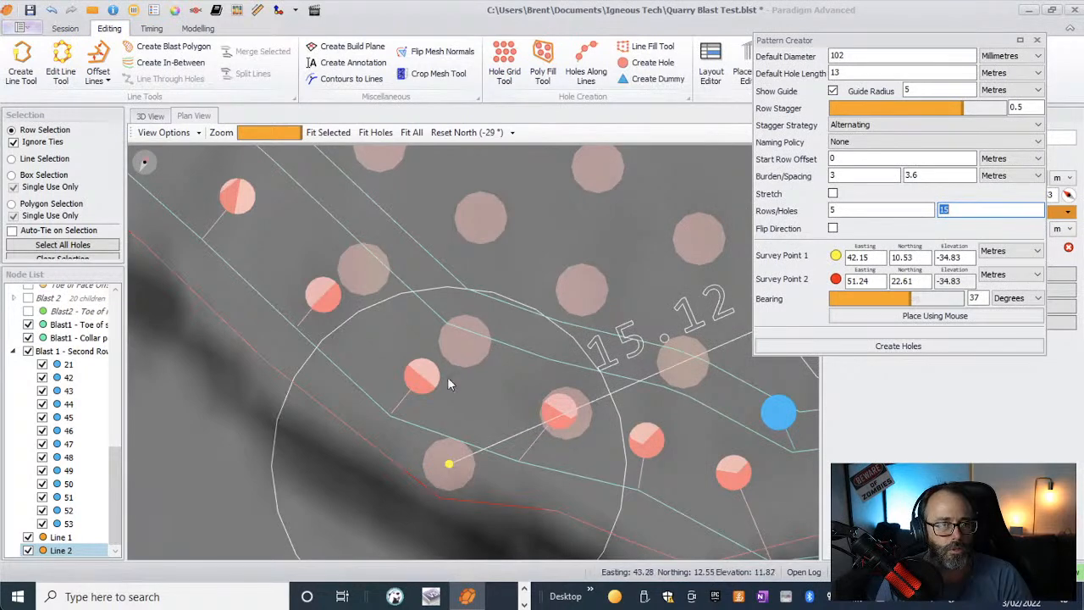
{"action": "scroll", "coordinate": [440, 376], "scroll_direction": "down", "scroll_amount": 3}
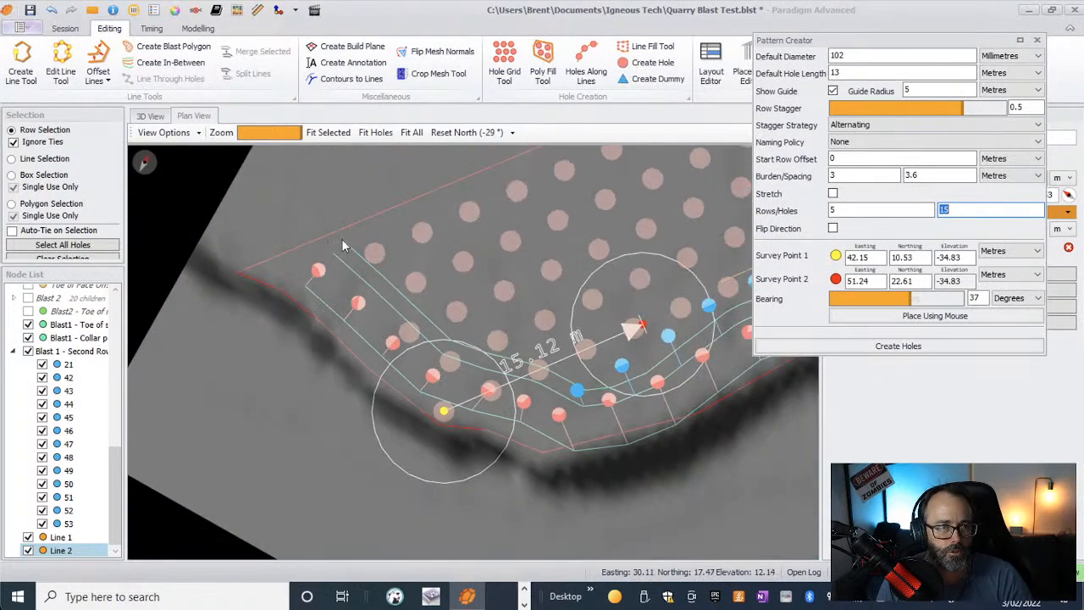
{"action": "scroll", "coordinate": [341, 238], "scroll_direction": "up", "scroll_amount": 2}
{"action": "left_click_drag", "start_coordinate": [498, 500], "coordinate": [493, 499]}
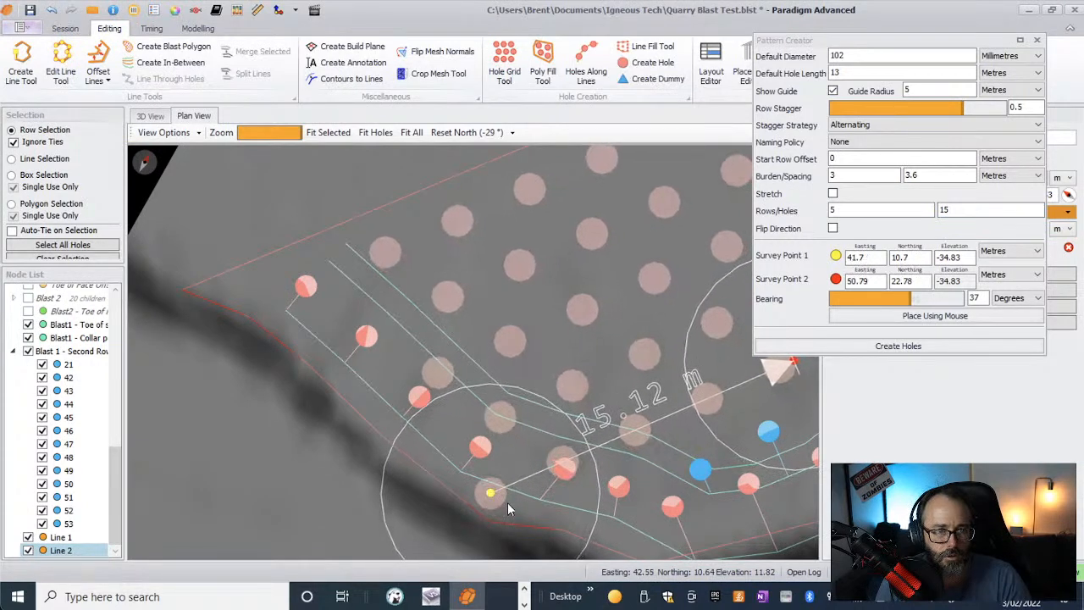
{"action": "scroll", "coordinate": [500, 500], "scroll_direction": "down", "scroll_amount": 5}
{"action": "scroll", "coordinate": [669, 451], "scroll_direction": "up", "scroll_amount": 5}
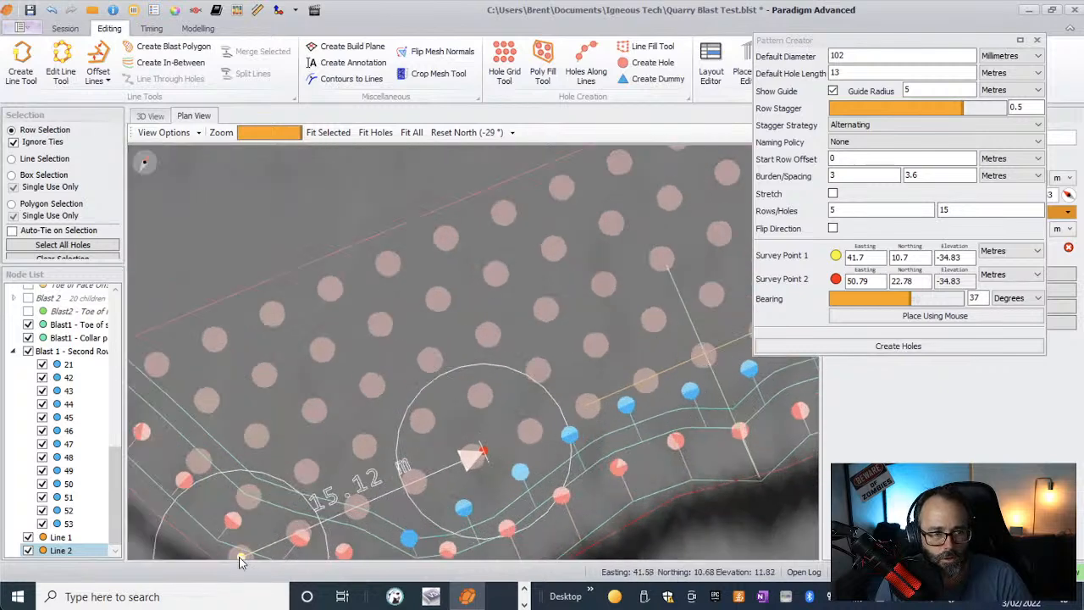
{"action": "left_click_drag", "start_coordinate": [242, 562], "coordinate": [242, 557]}
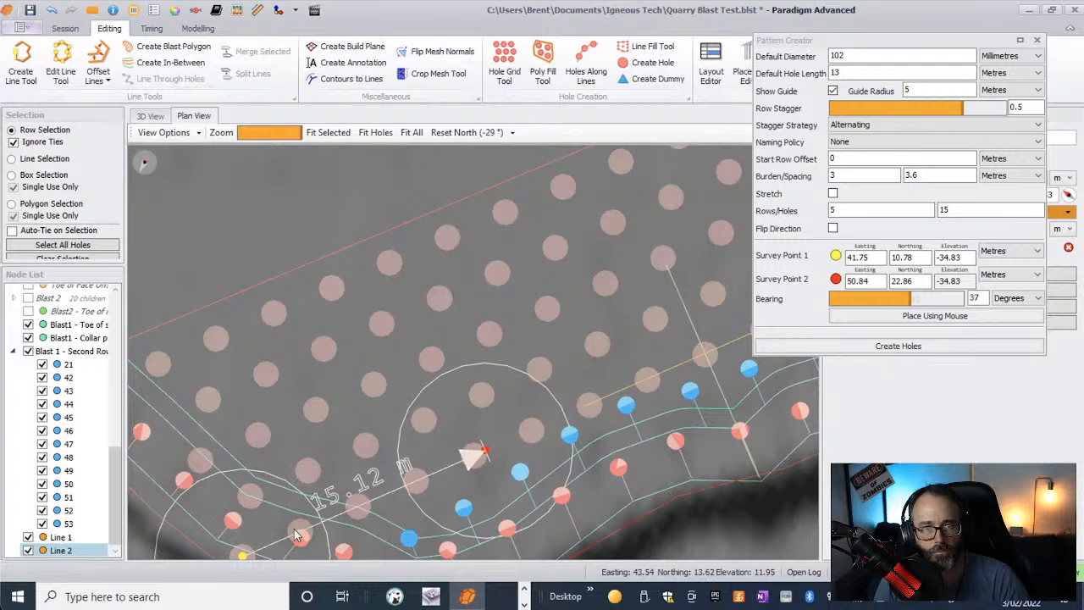
{"action": "left_click", "coordinate": [1037, 40]}
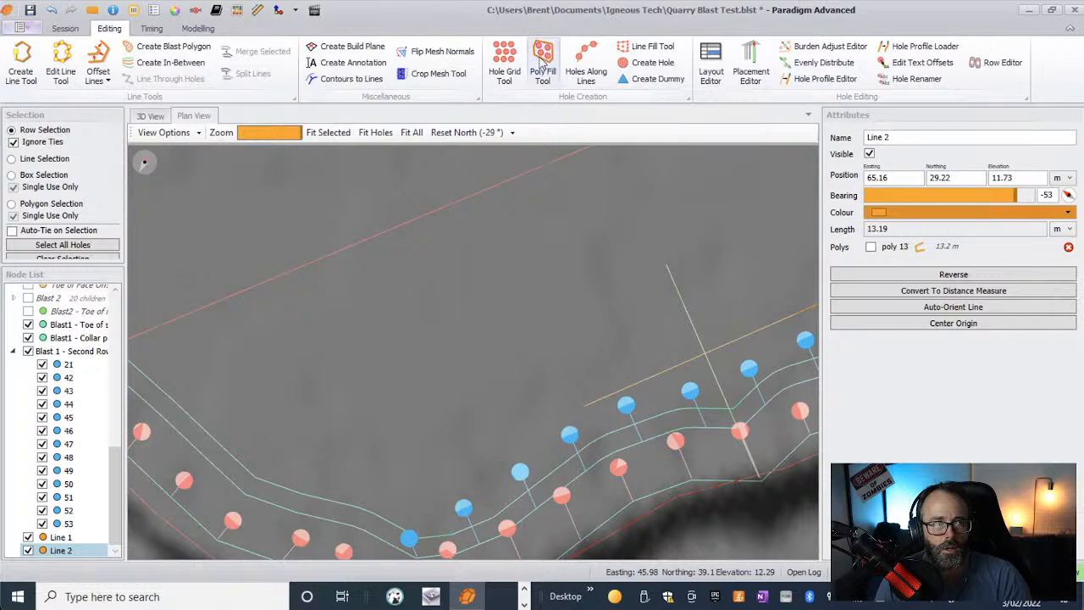
- Start a new line at the near end of the curved offset line, tracing it around the bend and behind the second-row holes
{"action": "left_click", "coordinate": [21, 68]}
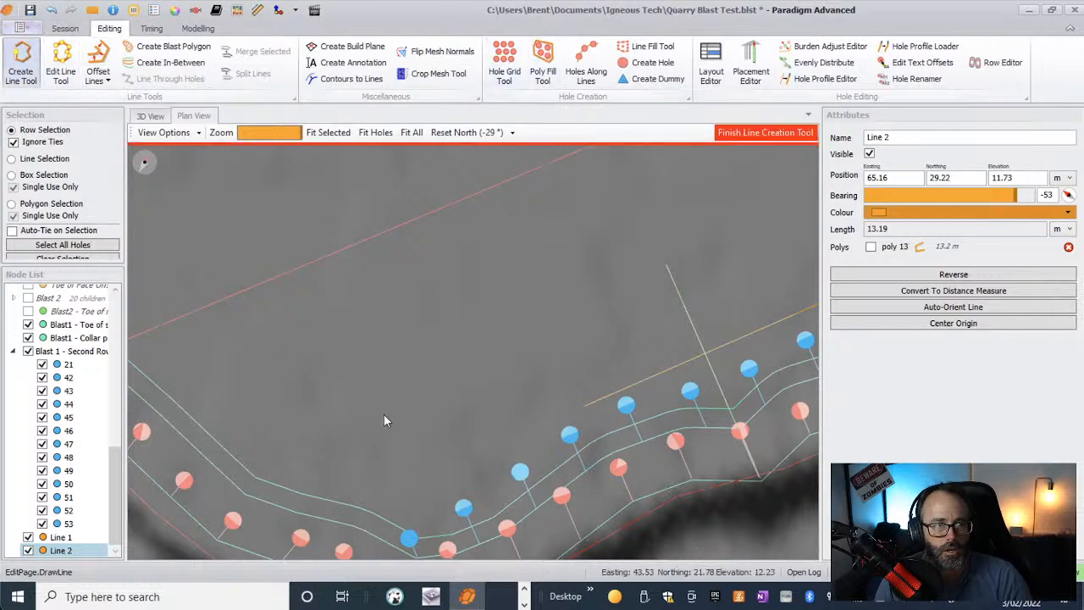
{"action": "scroll", "coordinate": [385, 414], "scroll_direction": "down", "scroll_amount": 3}
{"action": "scroll", "coordinate": [249, 384], "scroll_direction": "up", "scroll_amount": 2}
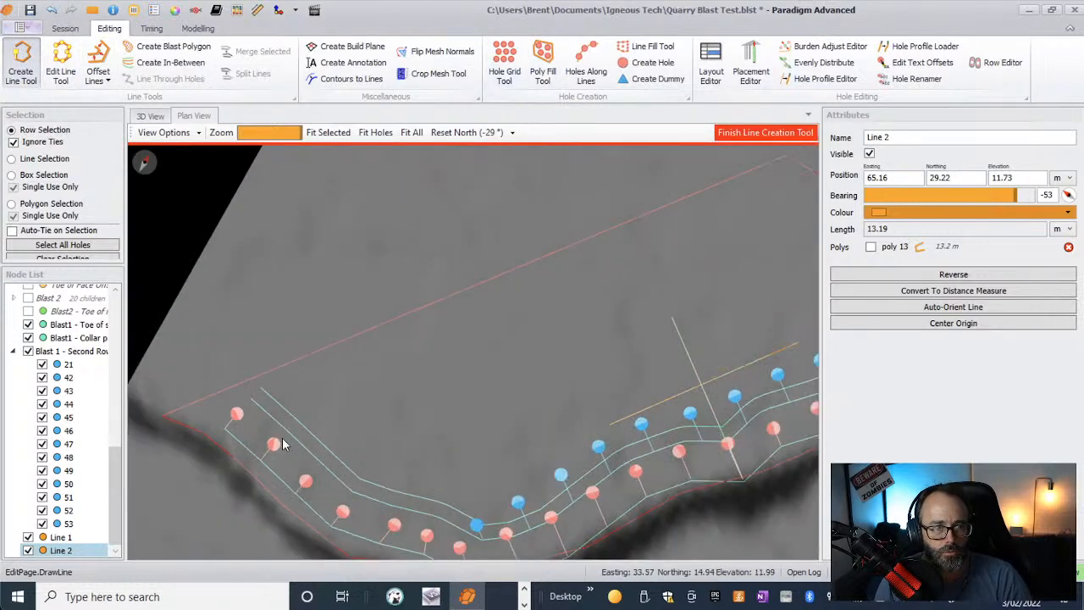
{"action": "left_click", "coordinate": [250, 399]}
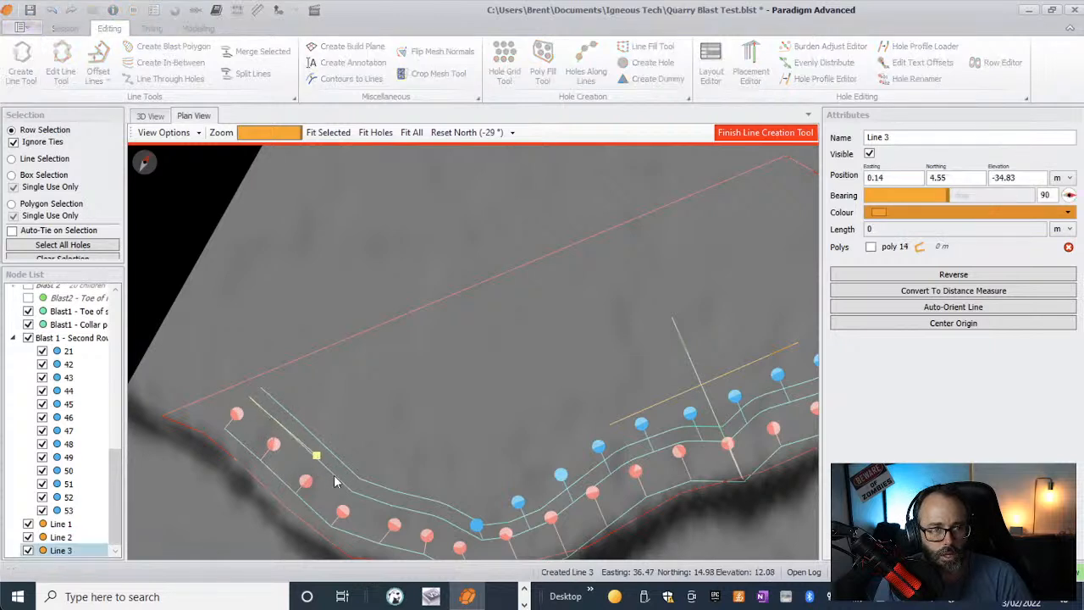
{"action": "left_click", "coordinate": [348, 493]}
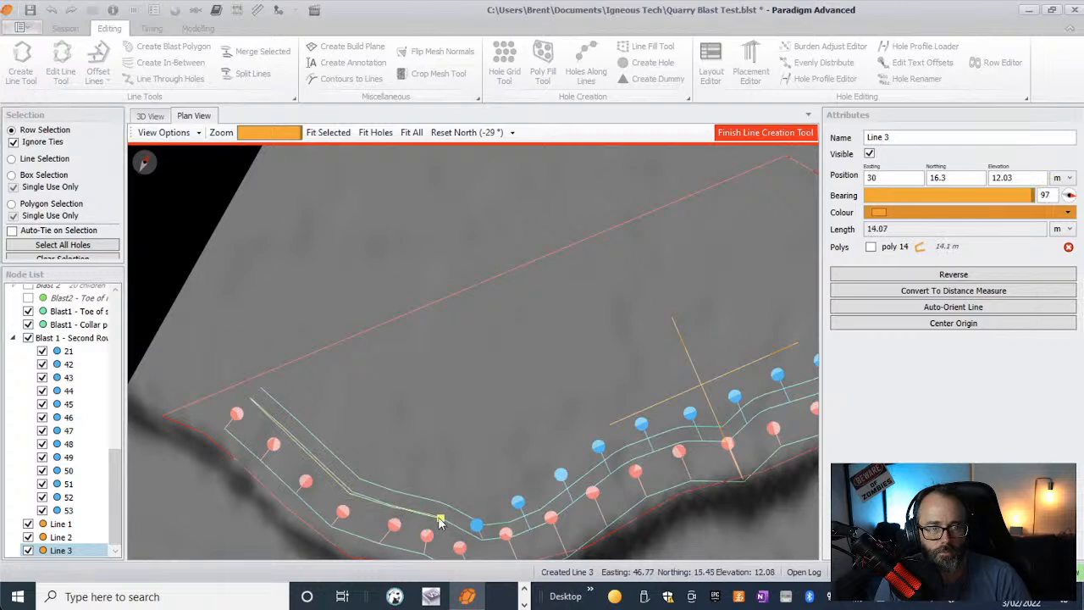
{"action": "left_click", "coordinate": [441, 521]}
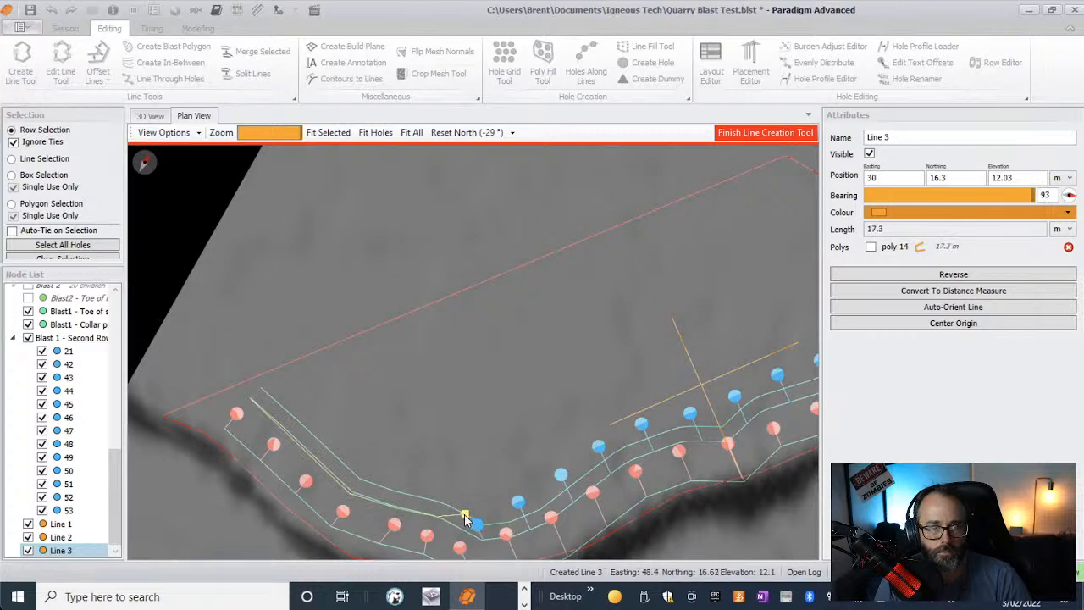
{"action": "left_click", "coordinate": [490, 509]}
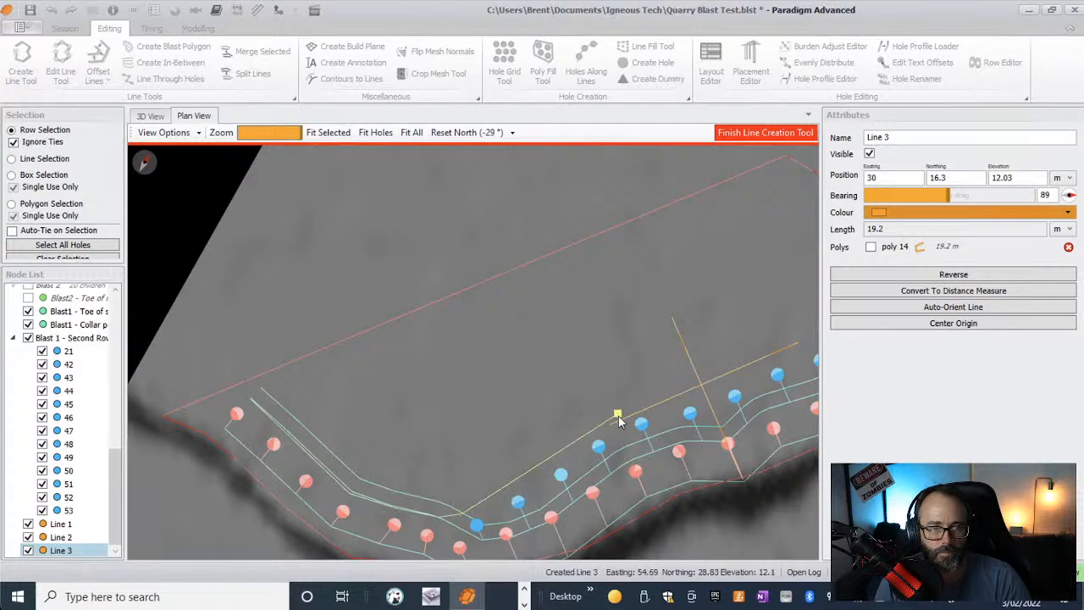
{"action": "left_click", "coordinate": [617, 421]}
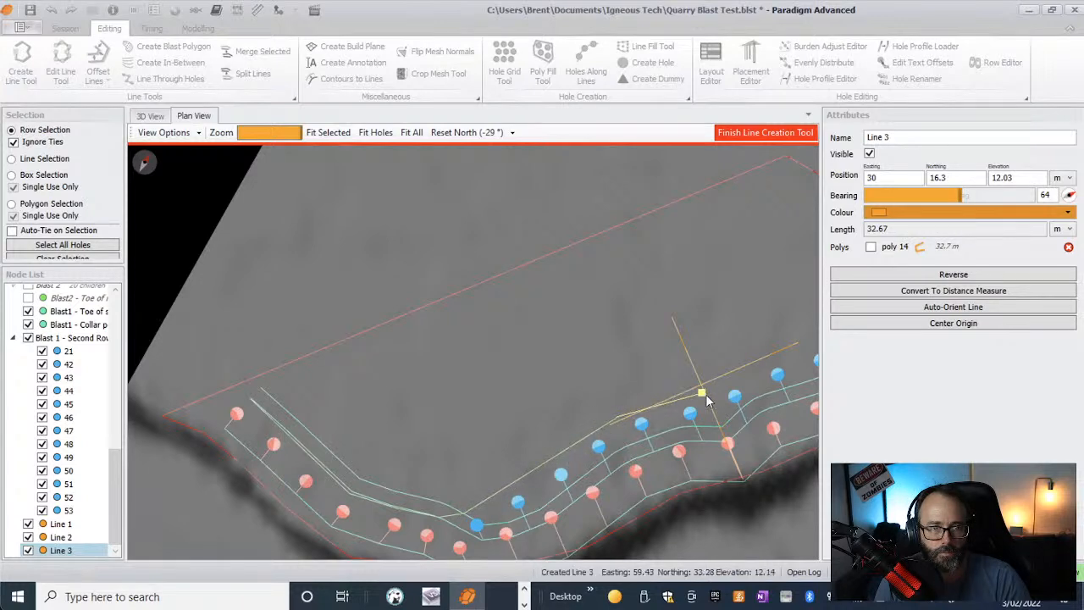
{"action": "left_click", "coordinate": [791, 349]}
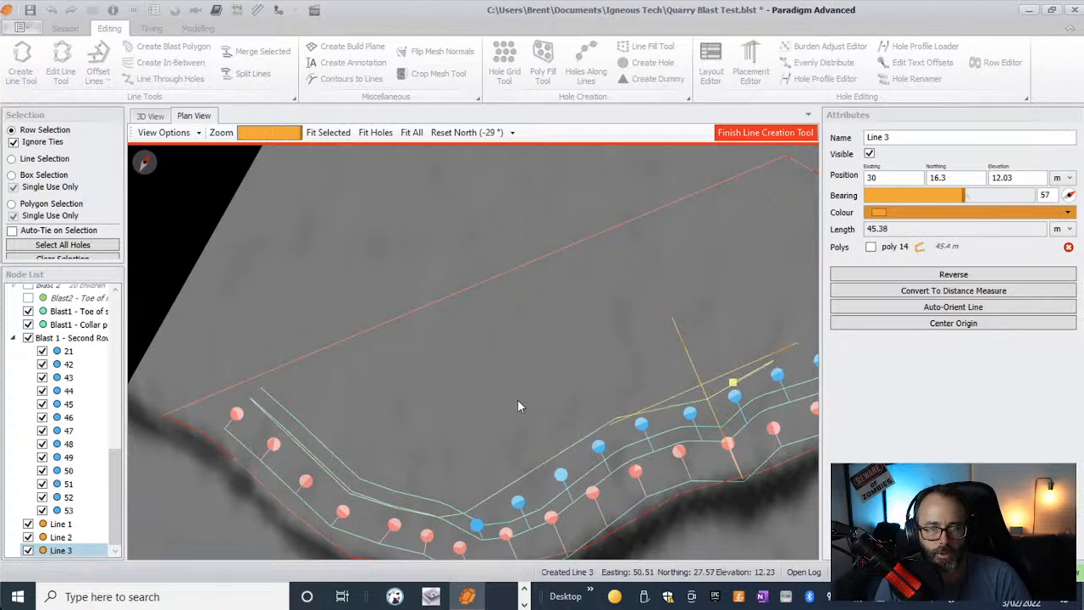
- Extend the line behind the remaining second-row holes to the blast polygon's far side edge, bringing its length to about 63 m
{"action": "scroll", "coordinate": [517, 406], "scroll_direction": "down", "scroll_amount": 3}
{"action": "scroll", "coordinate": [696, 355], "scroll_direction": "up", "scroll_amount": 3}
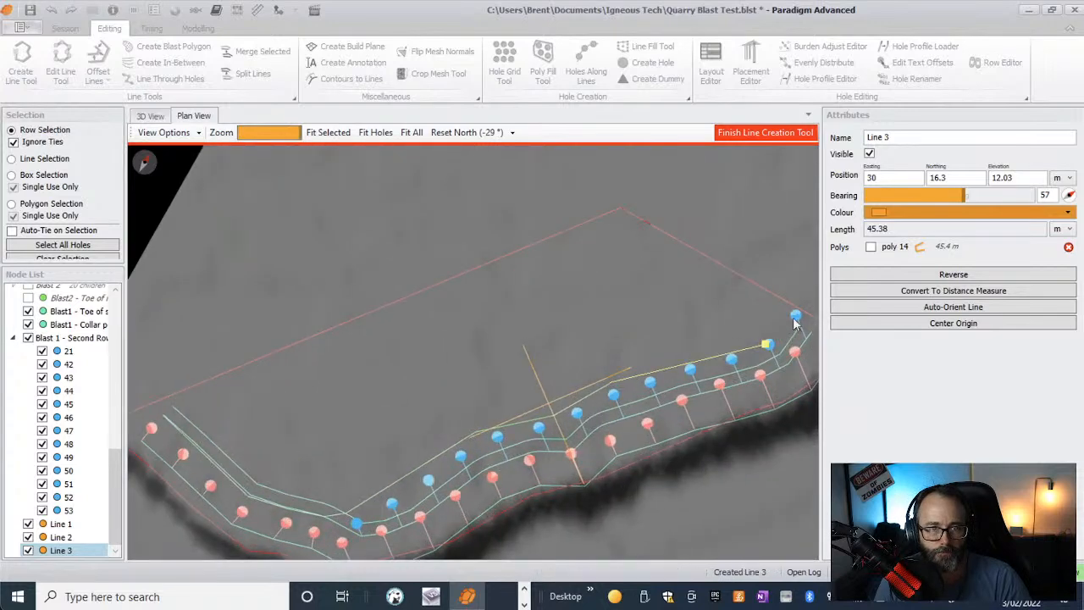
{"action": "scroll", "coordinate": [795, 322], "scroll_direction": "up", "scroll_amount": 3}
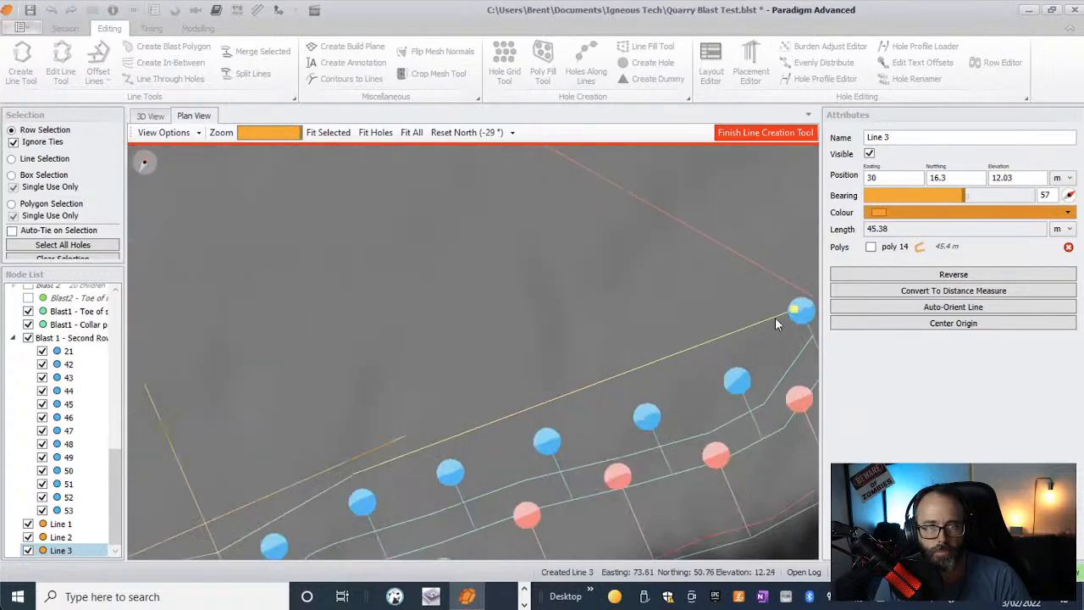
{"action": "left_click", "coordinate": [721, 346]}
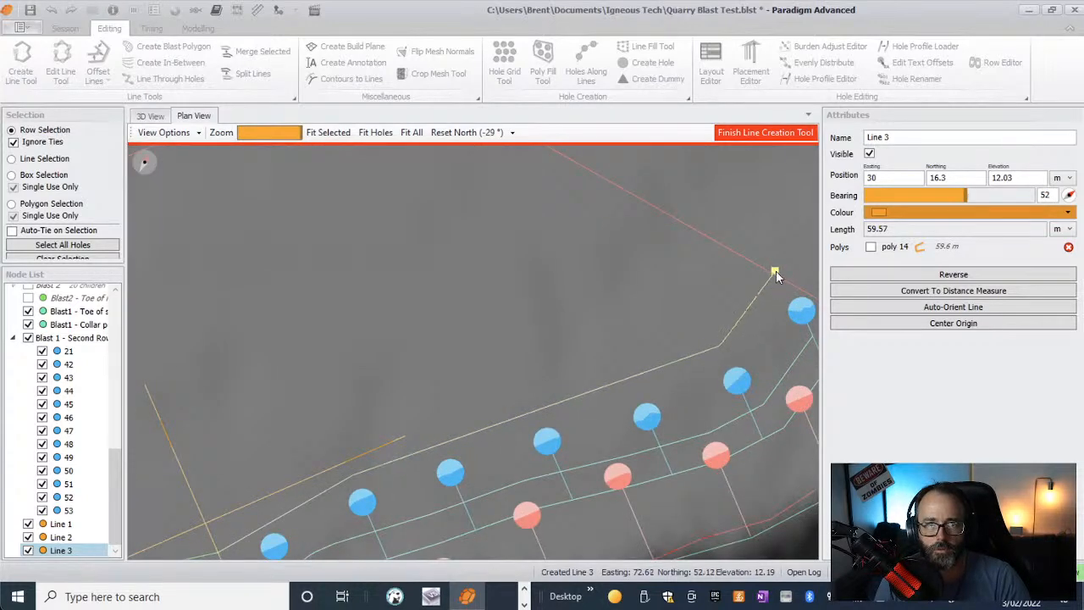
{"action": "left_click", "coordinate": [776, 272]}
{"action": "scroll", "coordinate": [715, 358], "scroll_direction": "up", "scroll_amount": 3}
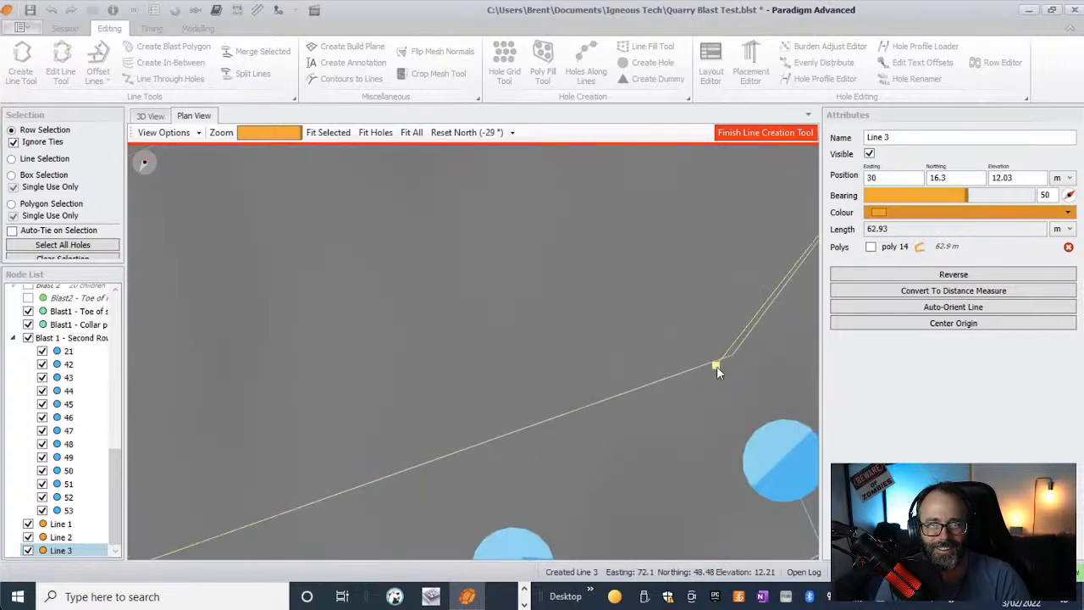
- Carry the line past the far back corner and along the back edge to the near end, then finish and close it as a polygon
{"action": "scroll", "coordinate": [717, 366], "scroll_direction": "down", "scroll_amount": 5}
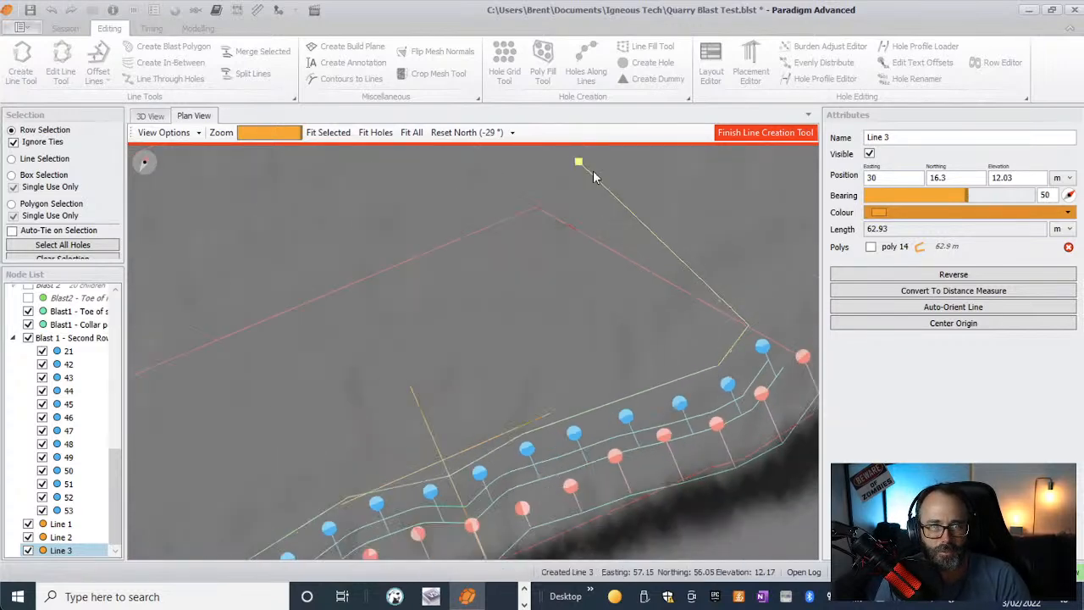
{"action": "left_click", "coordinate": [604, 175]}
{"action": "scroll", "coordinate": [413, 285], "scroll_direction": "down", "scroll_amount": 2}
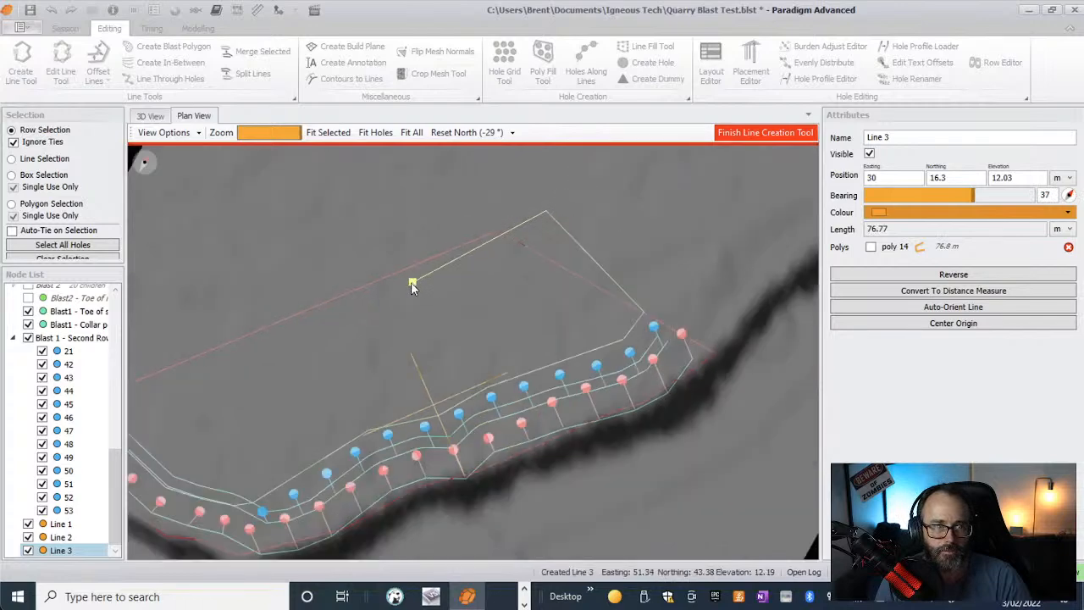
{"action": "scroll", "coordinate": [411, 282], "scroll_direction": "down", "scroll_amount": 2}
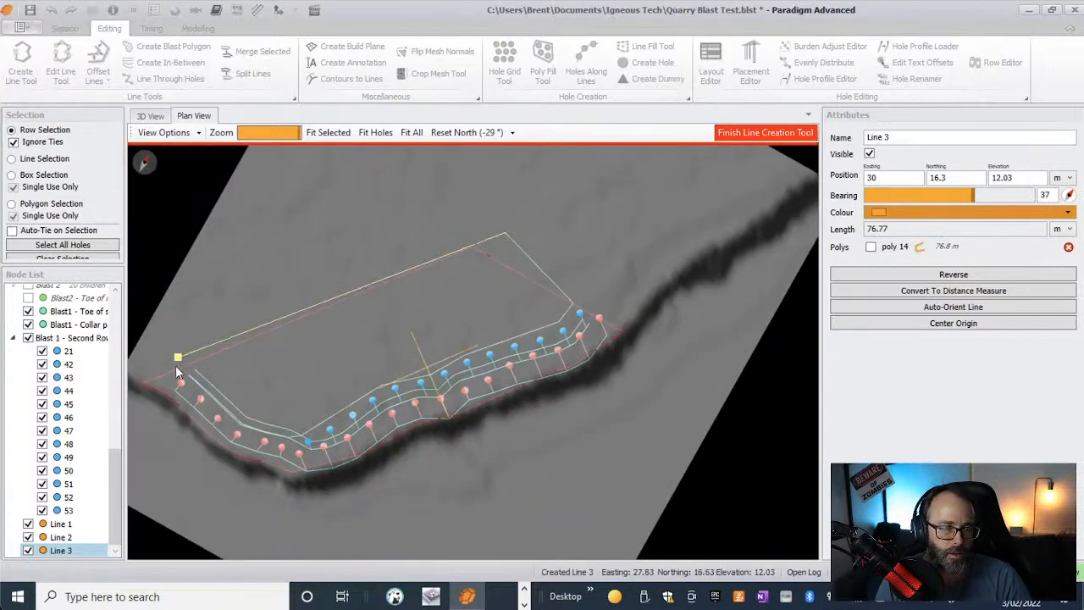
{"action": "scroll", "coordinate": [175, 365], "scroll_direction": "up", "scroll_amount": 4}
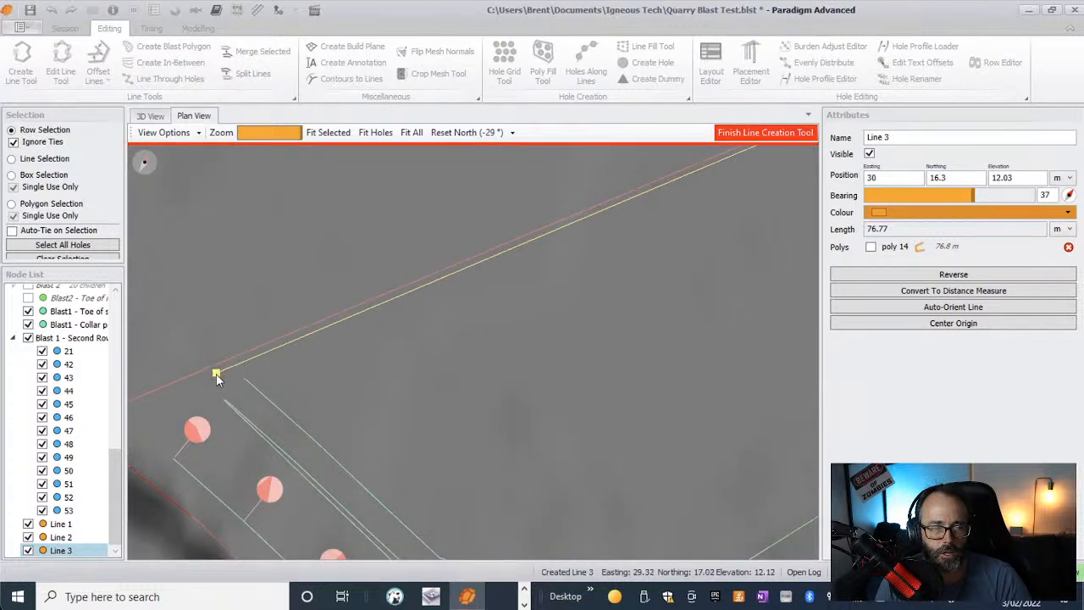
{"action": "scroll", "coordinate": [216, 373], "scroll_direction": "down", "scroll_amount": 2}
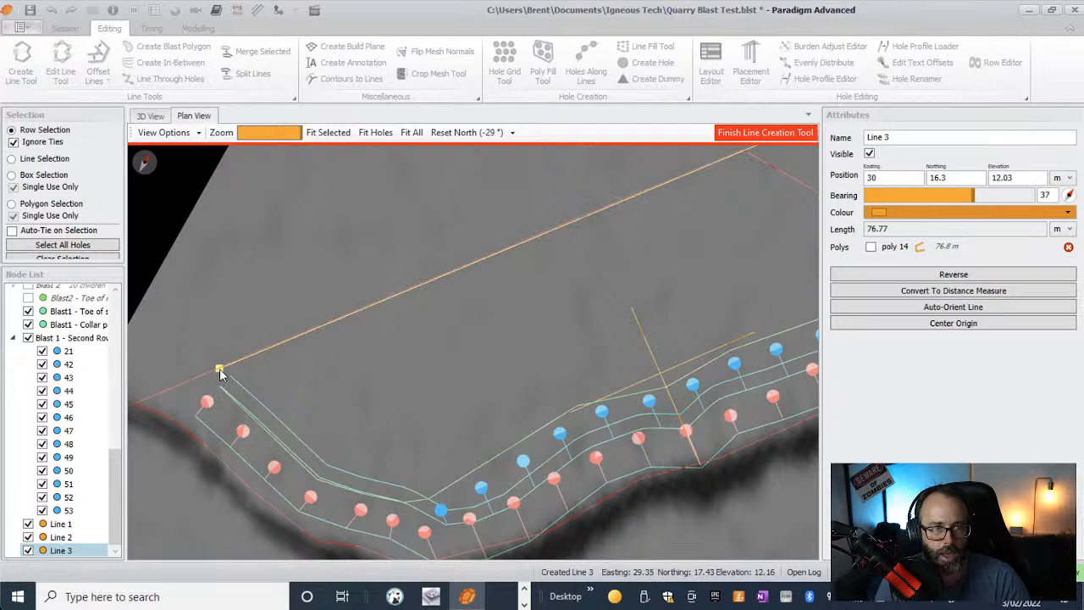
{"action": "right_click", "coordinate": [216, 380]}
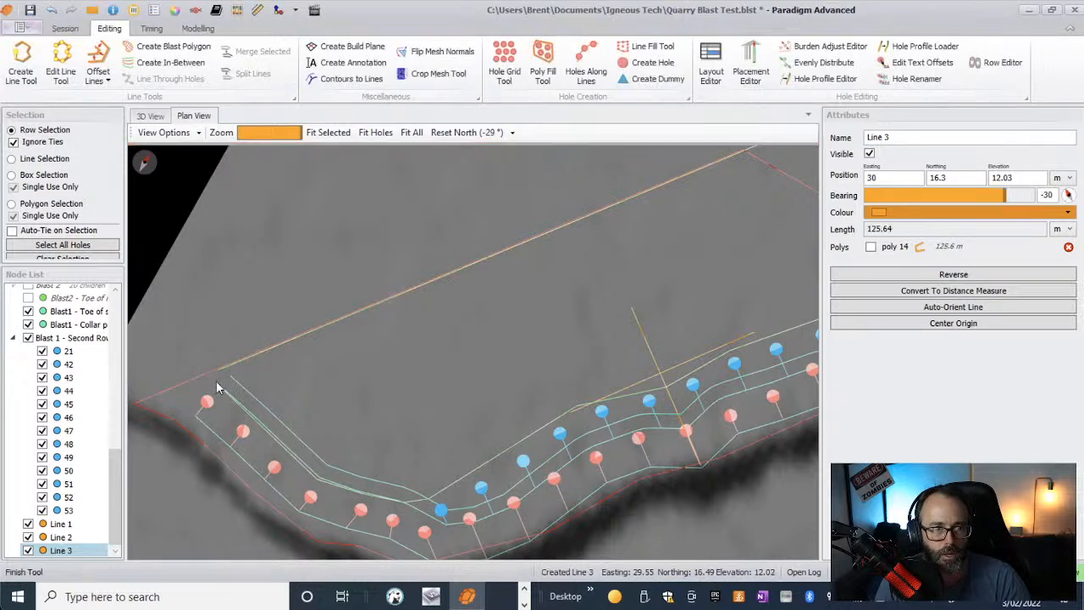
{"action": "left_click", "coordinate": [871, 248]}
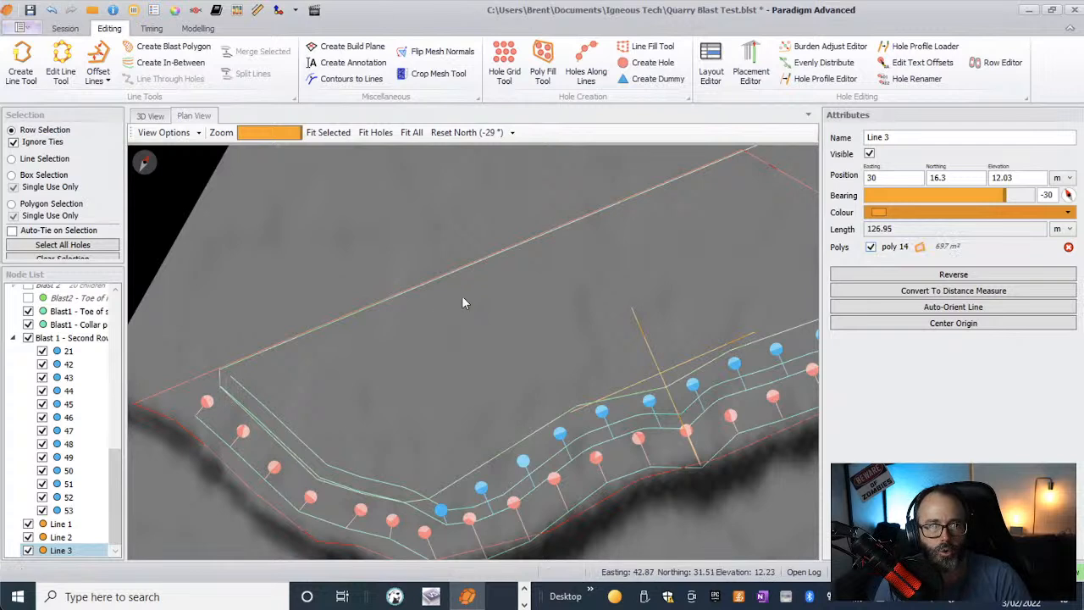
- Fill the Line 3 outline with alternating 102 mm holes, 13 m long, at 3 m burden and 3.6 m spacing, using the Poly Fill Tool
{"action": "left_click", "coordinate": [142, 206]}
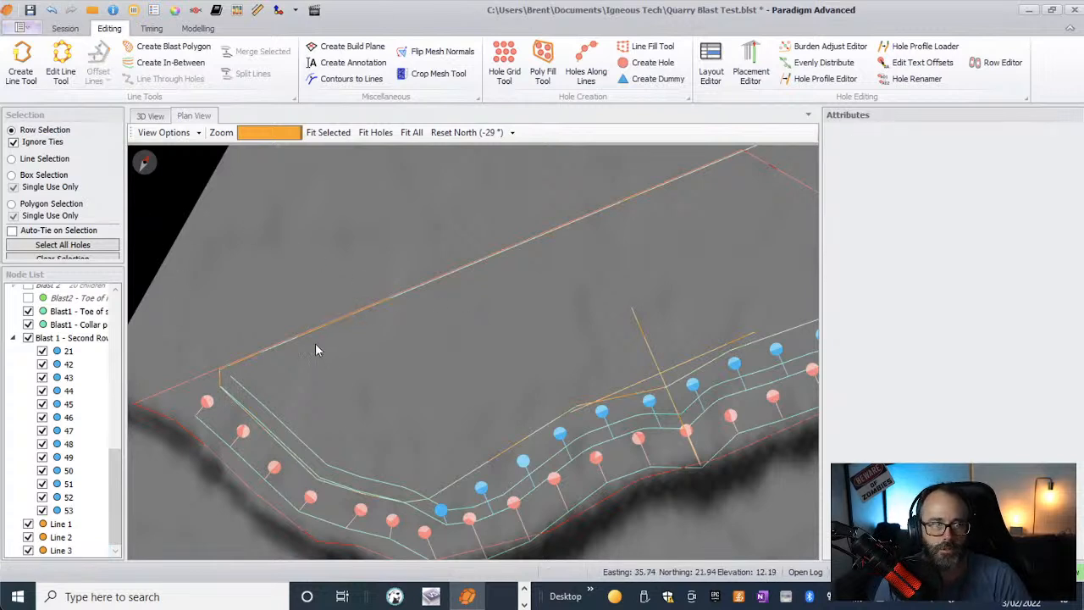
{"action": "left_click", "coordinate": [646, 399]}
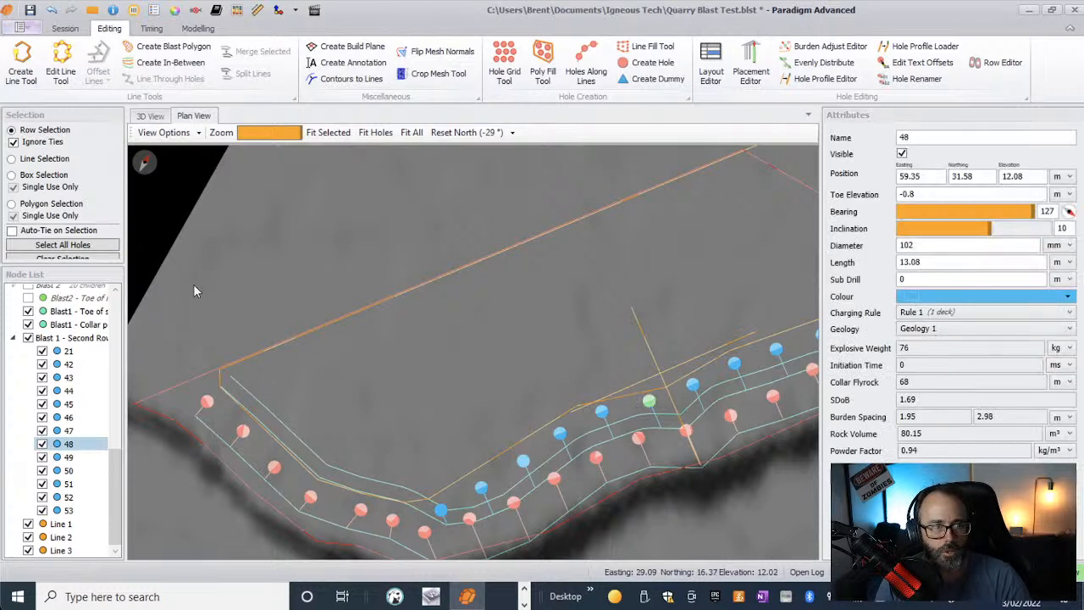
{"action": "left_click", "coordinate": [60, 550]}
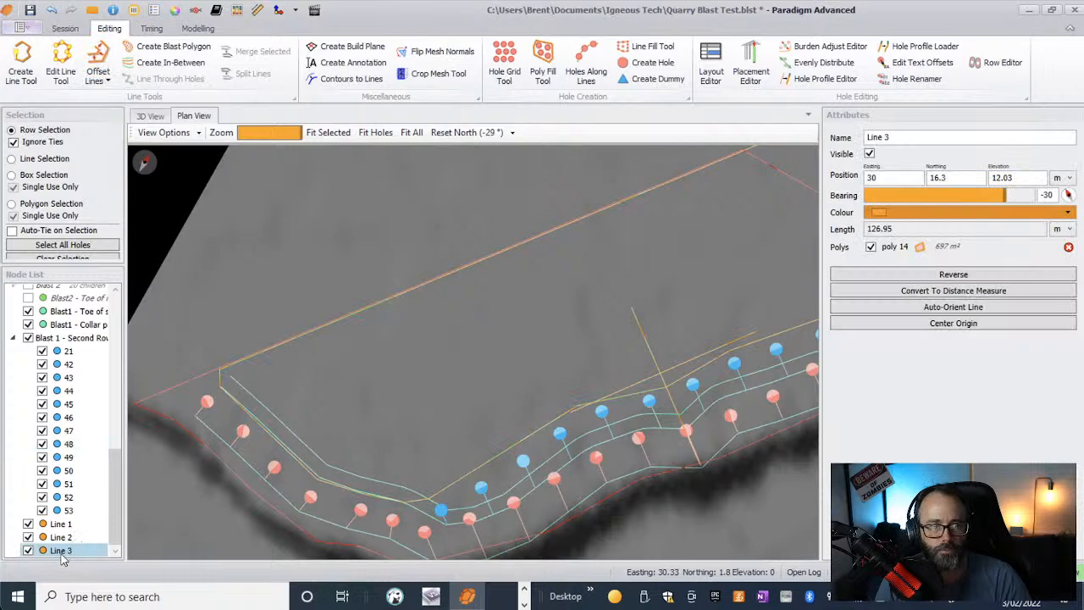
{"action": "left_click", "coordinate": [545, 70]}
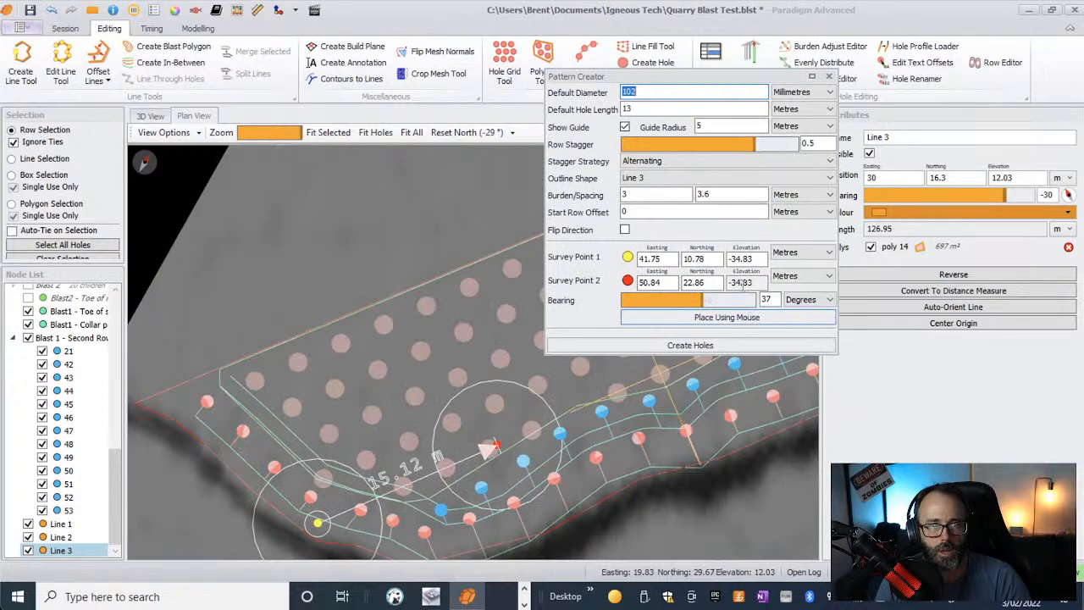
{"action": "left_click", "coordinate": [704, 320]}
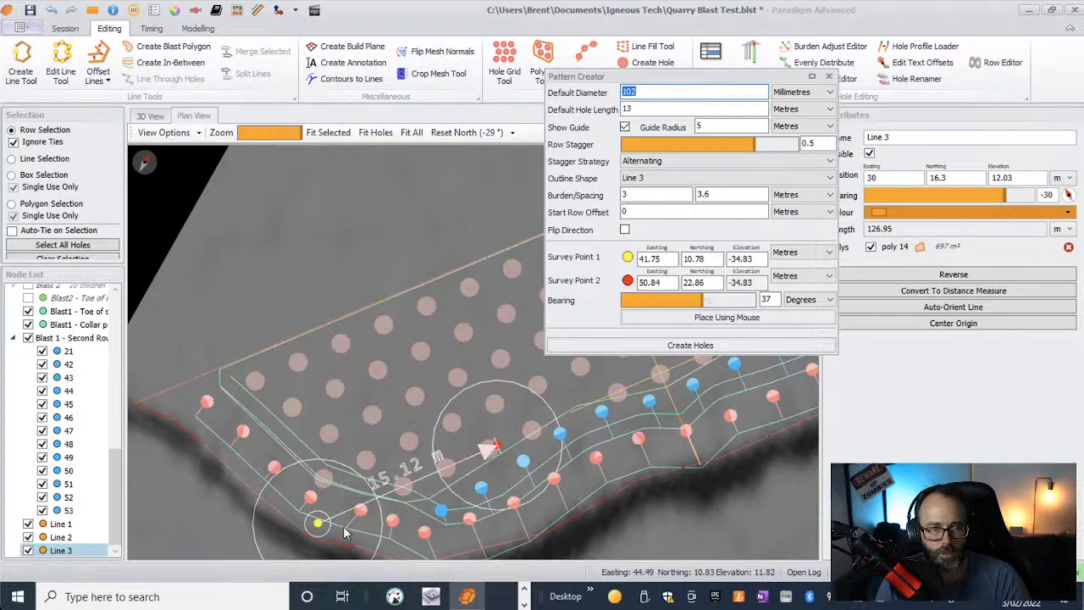
{"action": "scroll", "coordinate": [500, 413], "scroll_direction": "down", "scroll_amount": 5}
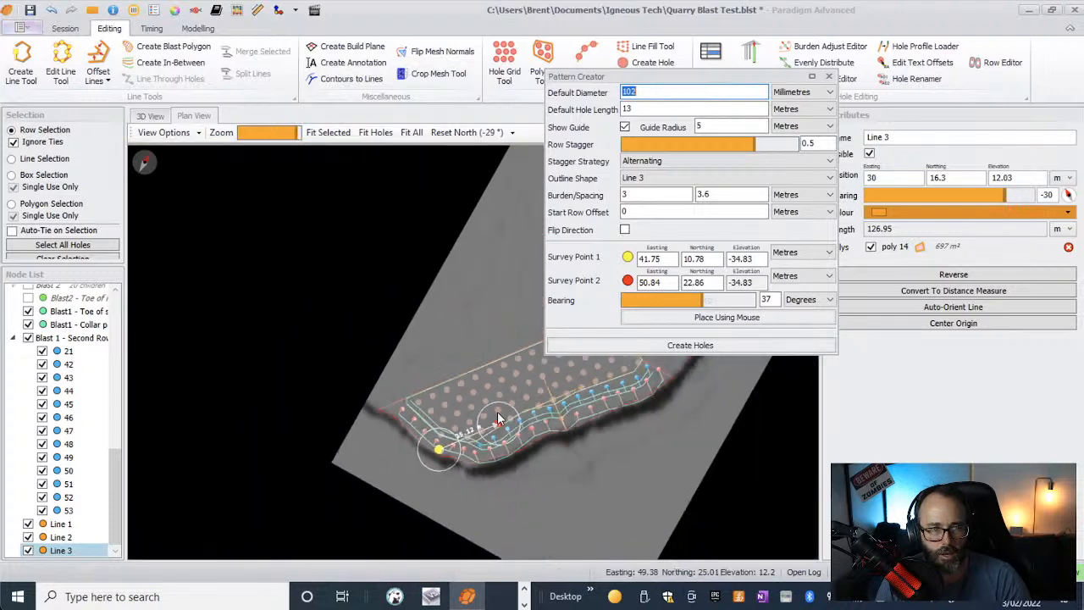
{"action": "scroll", "coordinate": [548, 373], "scroll_direction": "up", "scroll_amount": 4}
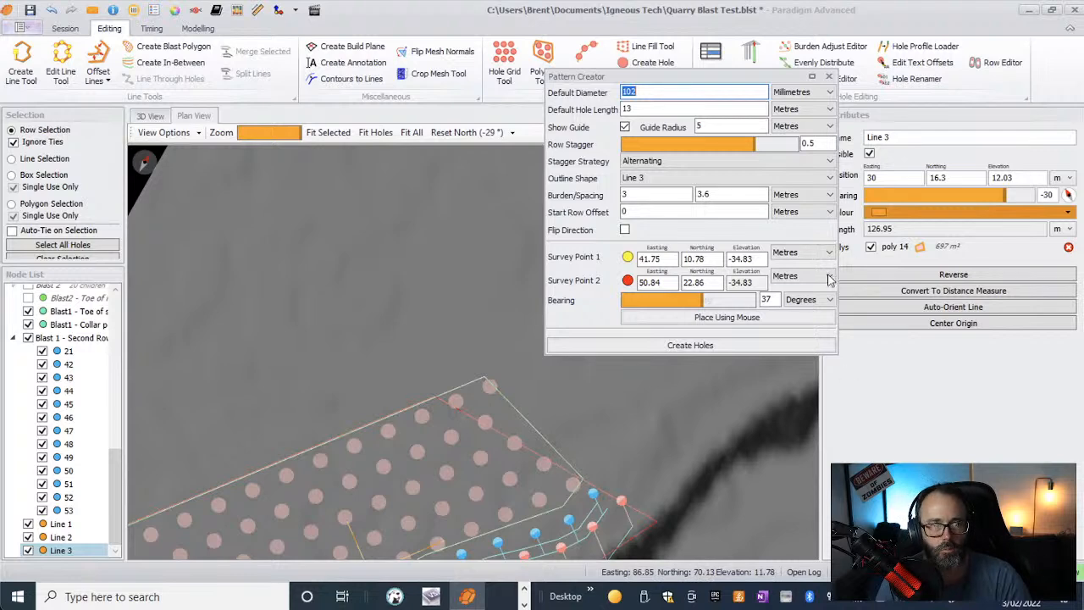
{"action": "left_click", "coordinate": [775, 347]}
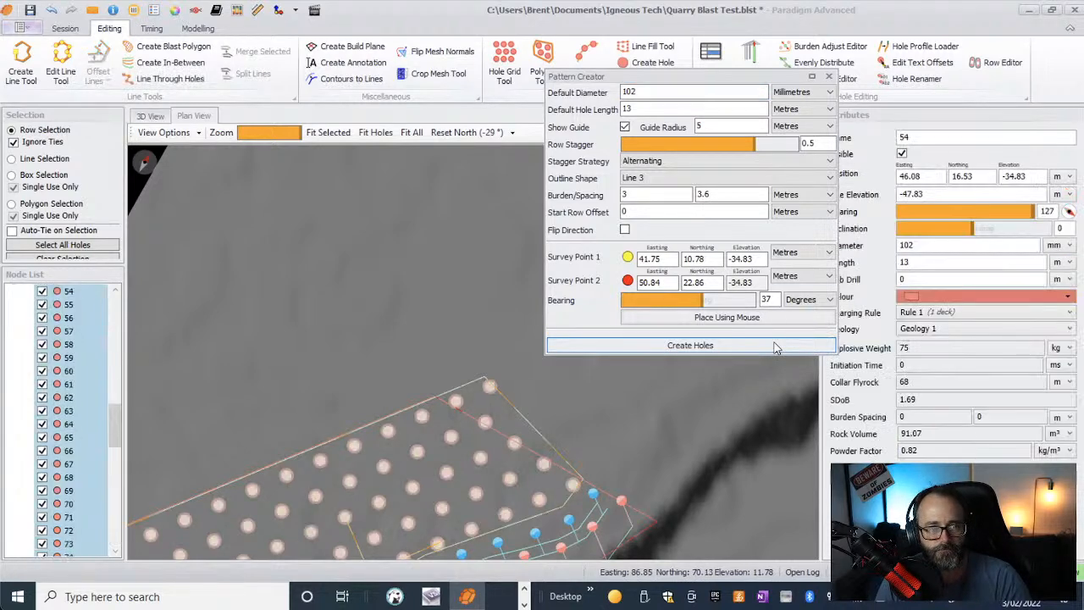
{"action": "left_click", "coordinate": [830, 78]}
{"action": "scroll", "coordinate": [723, 403], "scroll_direction": "down", "scroll_amount": 3}
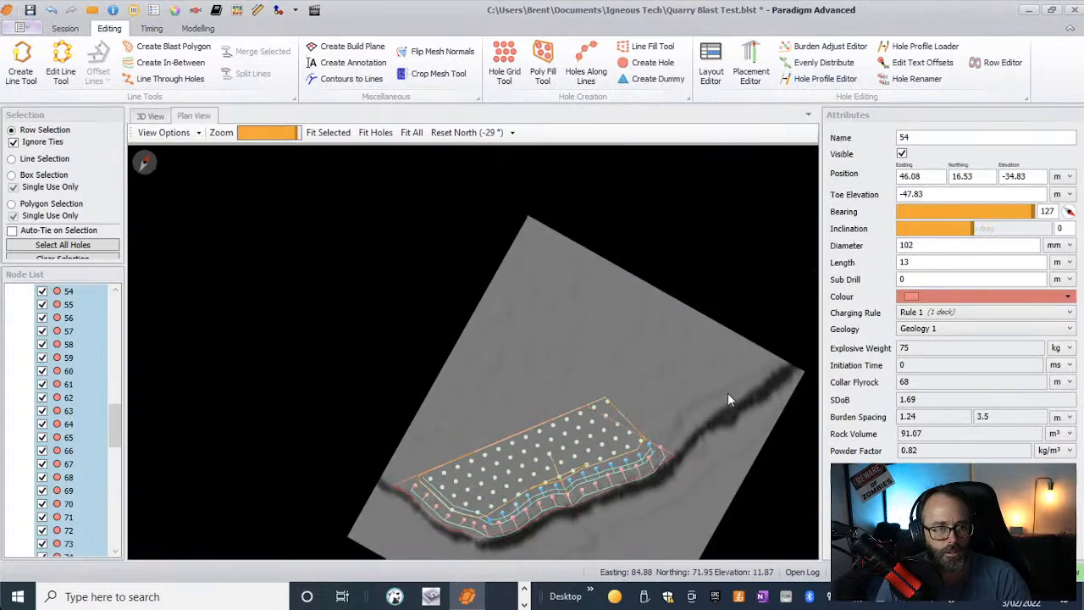
- Recolour all the newly created holes light yellow-green and clear the selection
{"action": "right_click", "coordinate": [59, 292]}
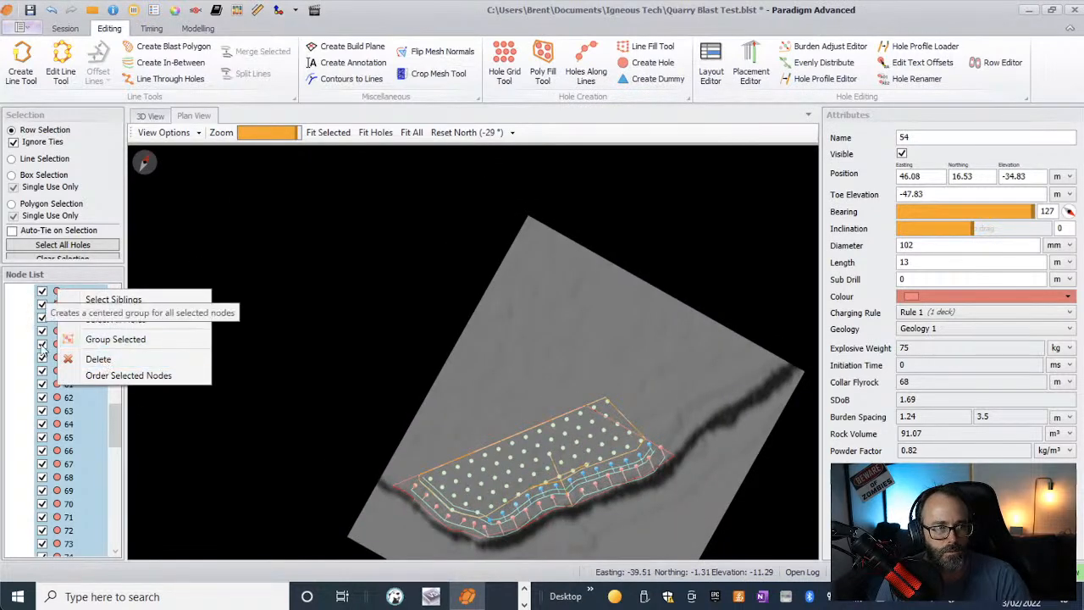
{"action": "left_click", "coordinate": [55, 466]}
{"action": "left_click", "coordinate": [56, 465]}
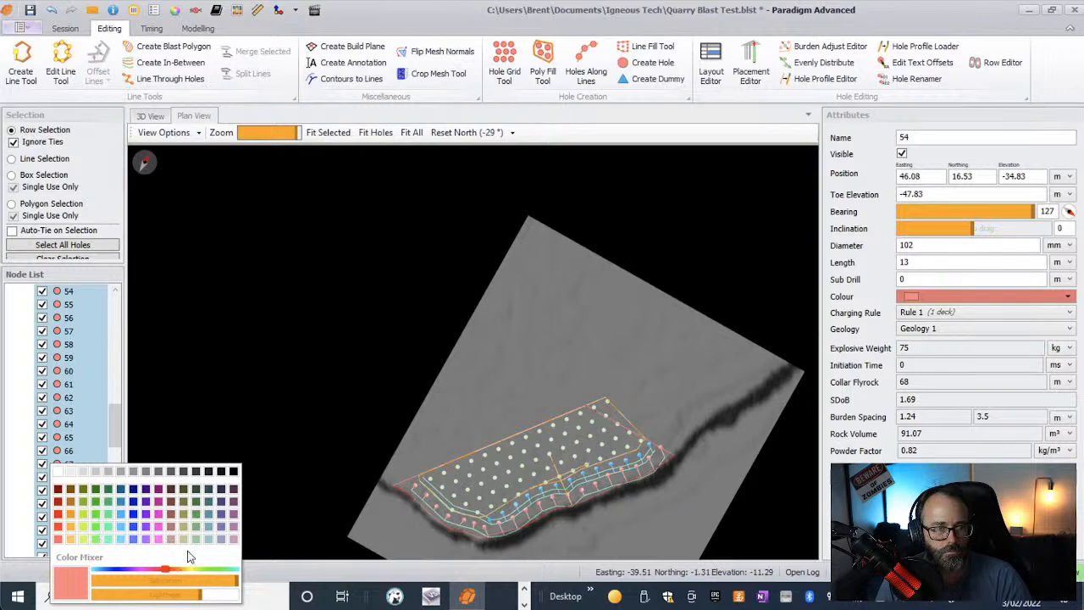
{"action": "left_click", "coordinate": [83, 540]}
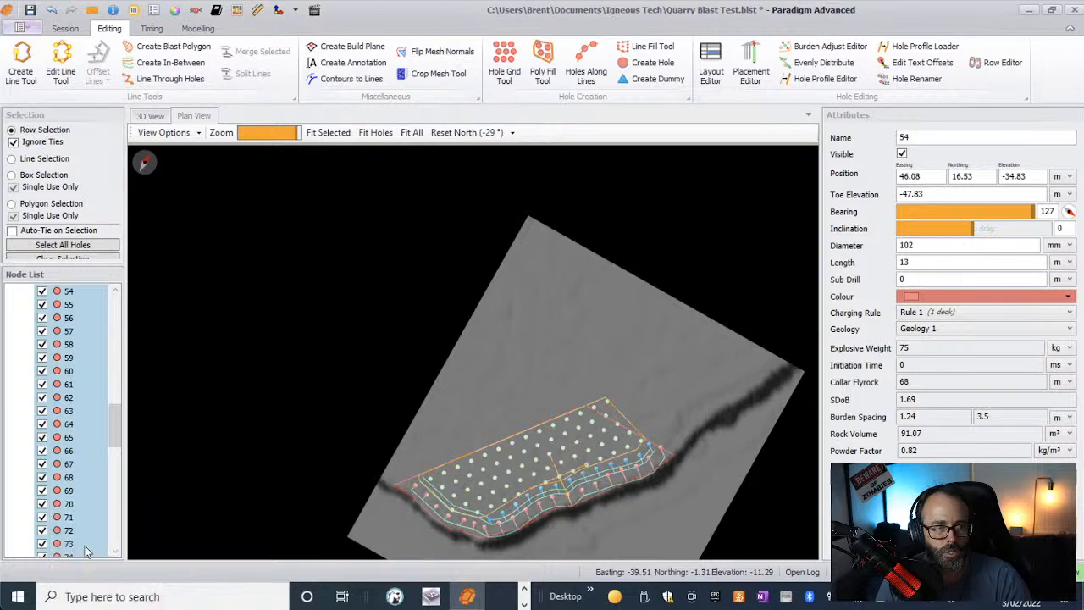
{"action": "left_click", "coordinate": [231, 451]}
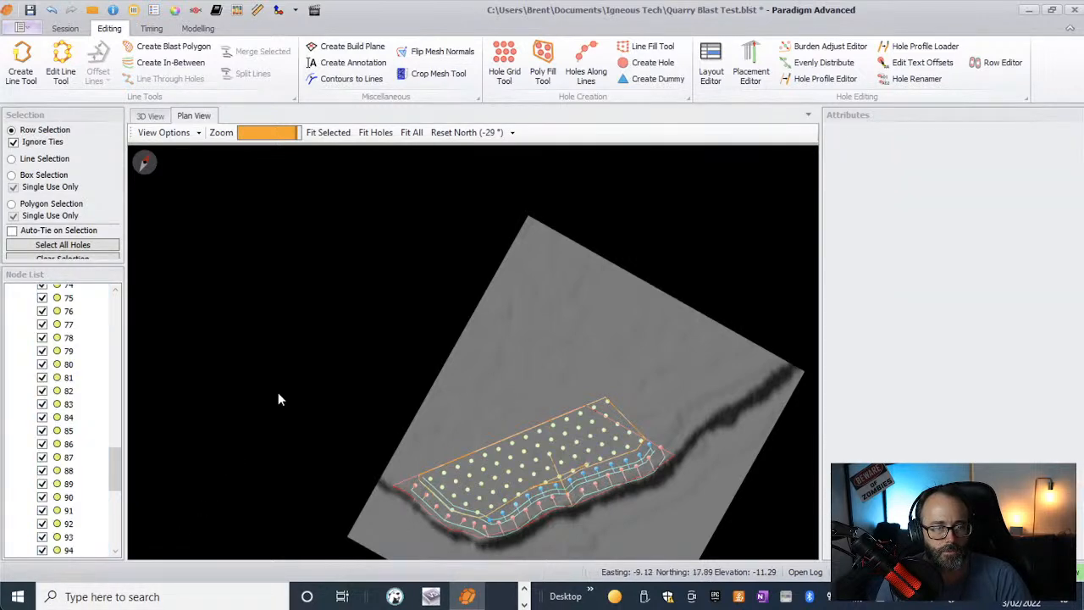
- Review the filled pattern's fit behind the second row and inspect the attributes of the new hole beside the bend's first blue hole
{"action": "scroll", "coordinate": [525, 448], "scroll_direction": "up", "scroll_amount": 5}
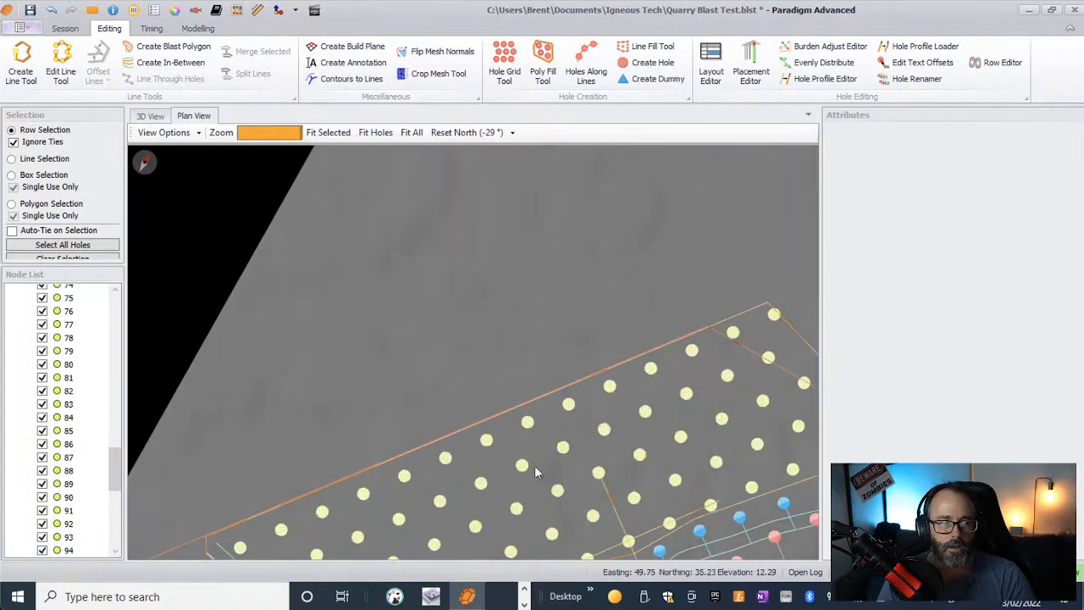
{"action": "middle_click_drag", "start_coordinate": [535, 466], "coordinate": [453, 288]}
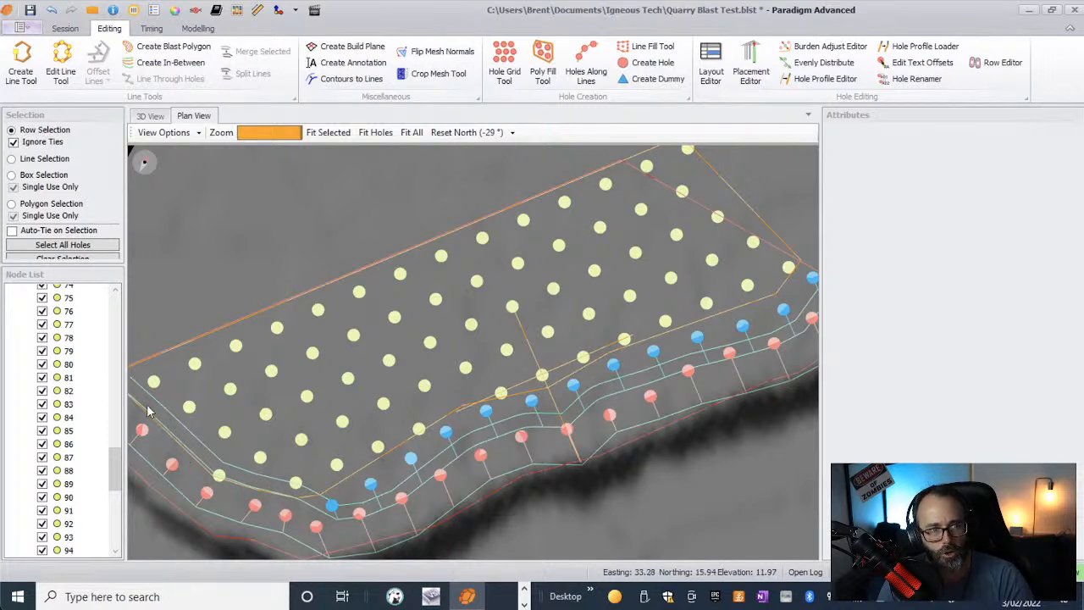
{"action": "left_click", "coordinate": [295, 484]}
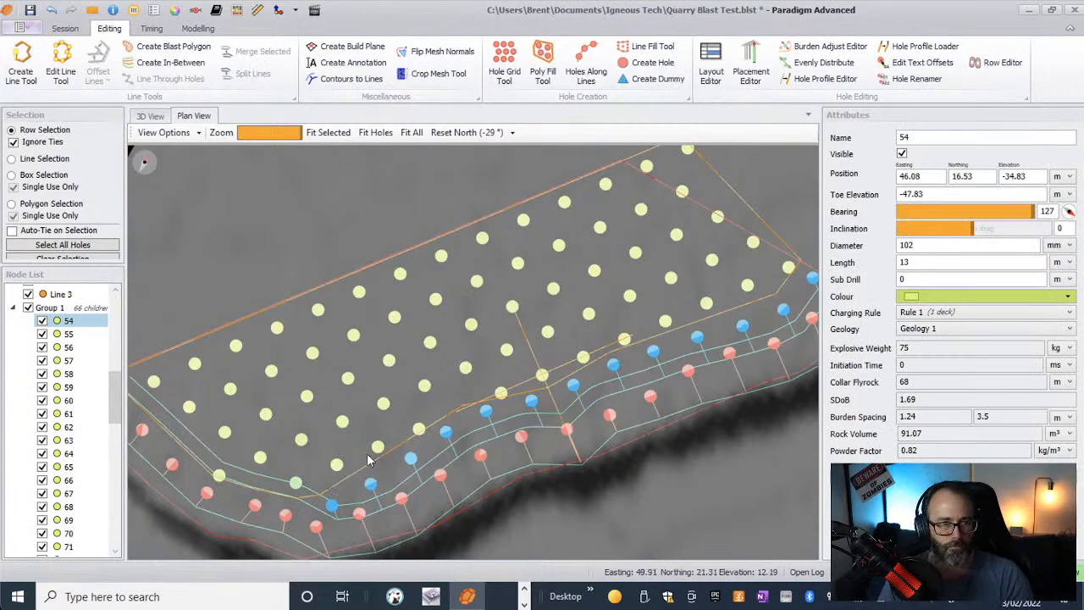
- Examine the front line of new holes around the bend and the attributes of the far-end new hole and nearby red face holes
{"action": "left_click", "coordinate": [378, 447]}
{"action": "left_click", "coordinate": [419, 430]}
{"action": "left_click", "coordinate": [454, 411]}
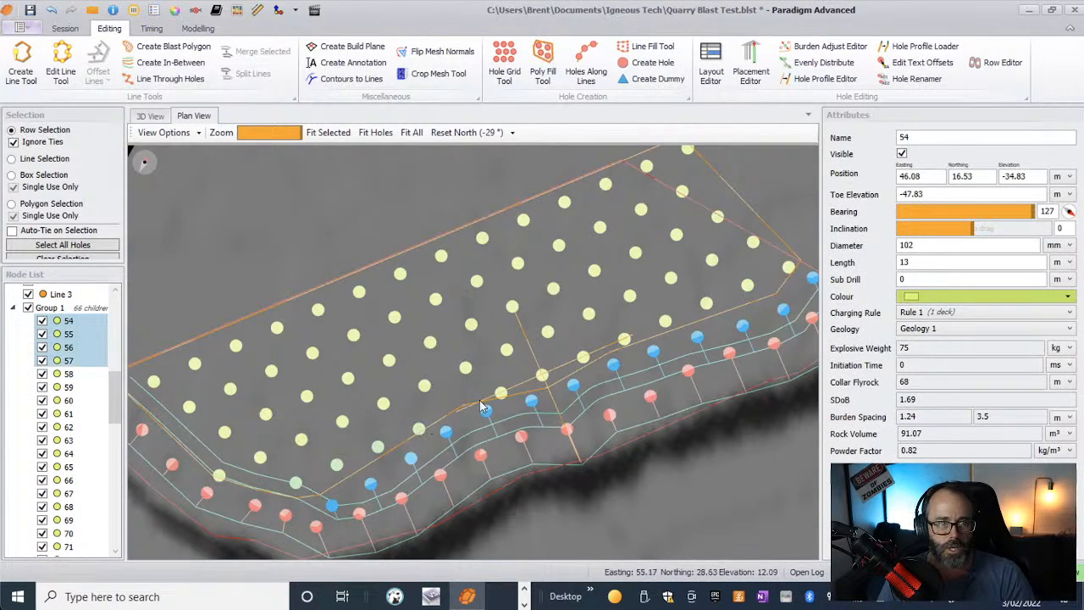
{"action": "left_click", "coordinate": [533, 390]}
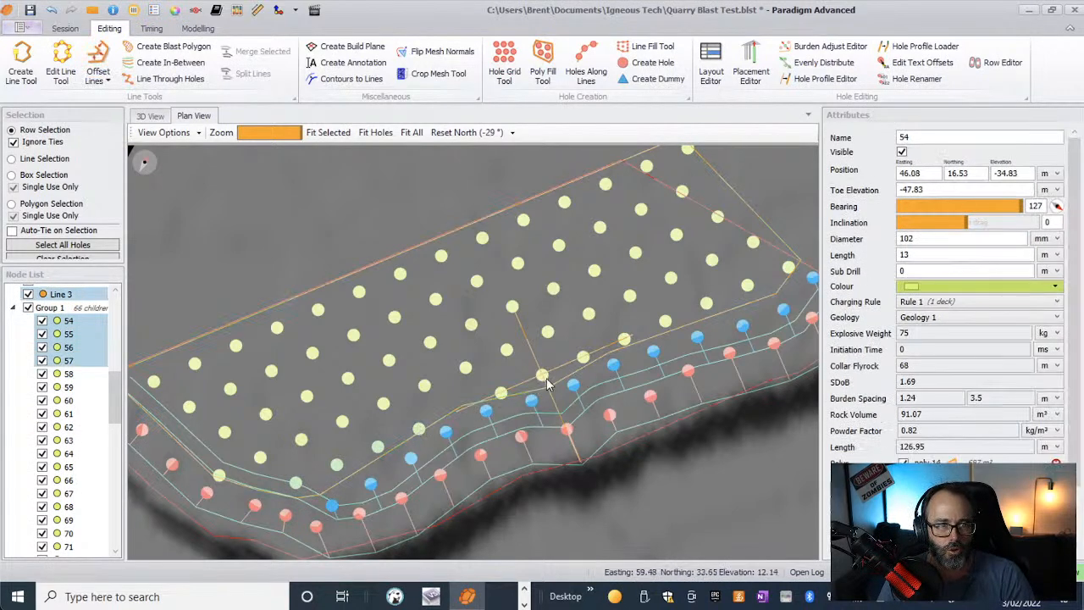
{"action": "left_click", "coordinate": [466, 367]}
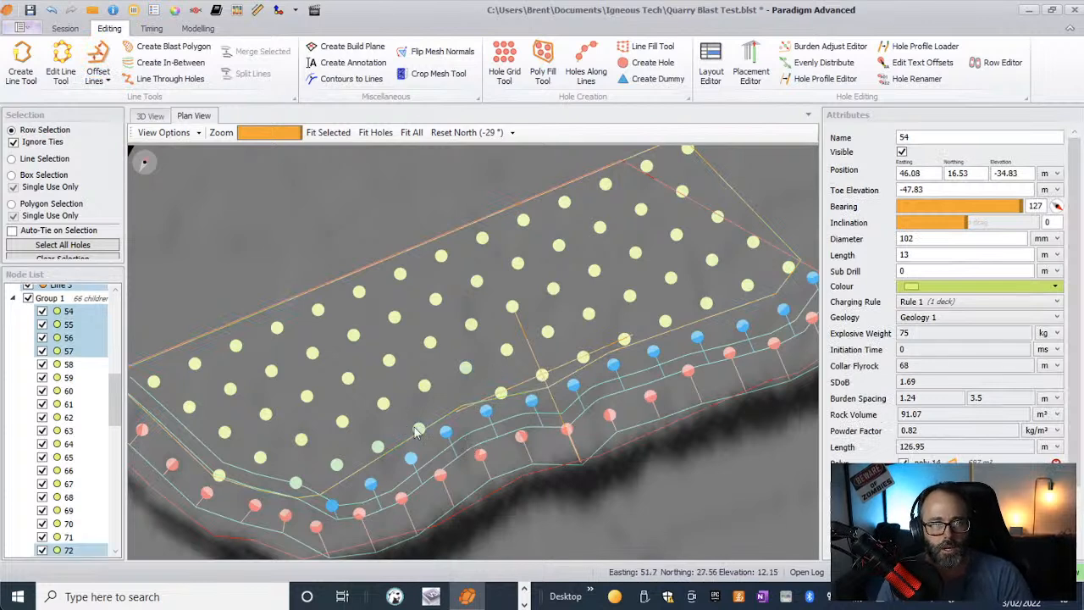
{"action": "left_click", "coordinate": [466, 393]}
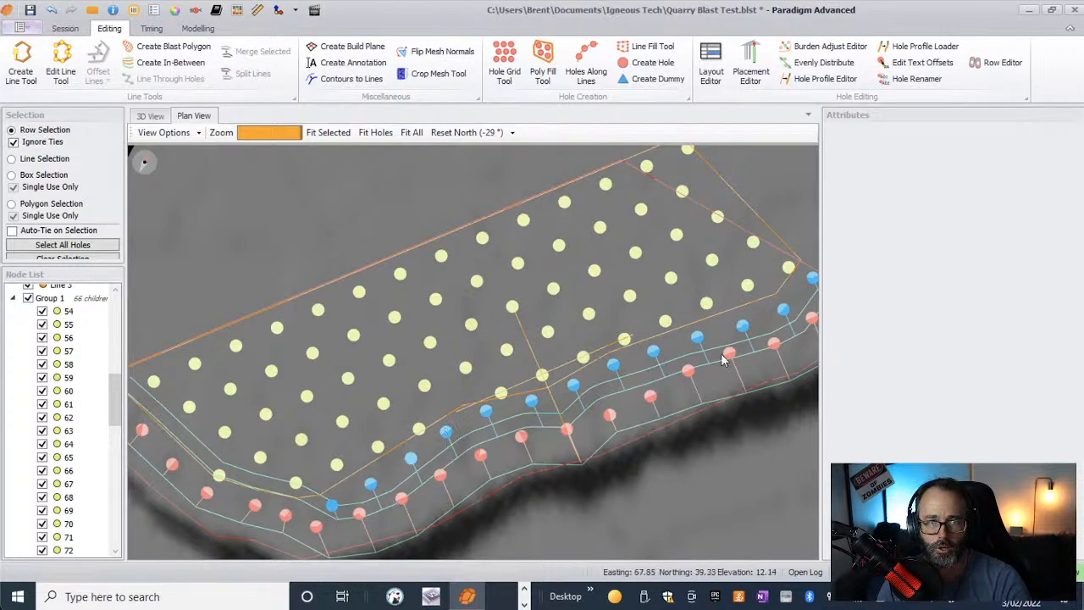
{"action": "left_click", "coordinate": [749, 286]}
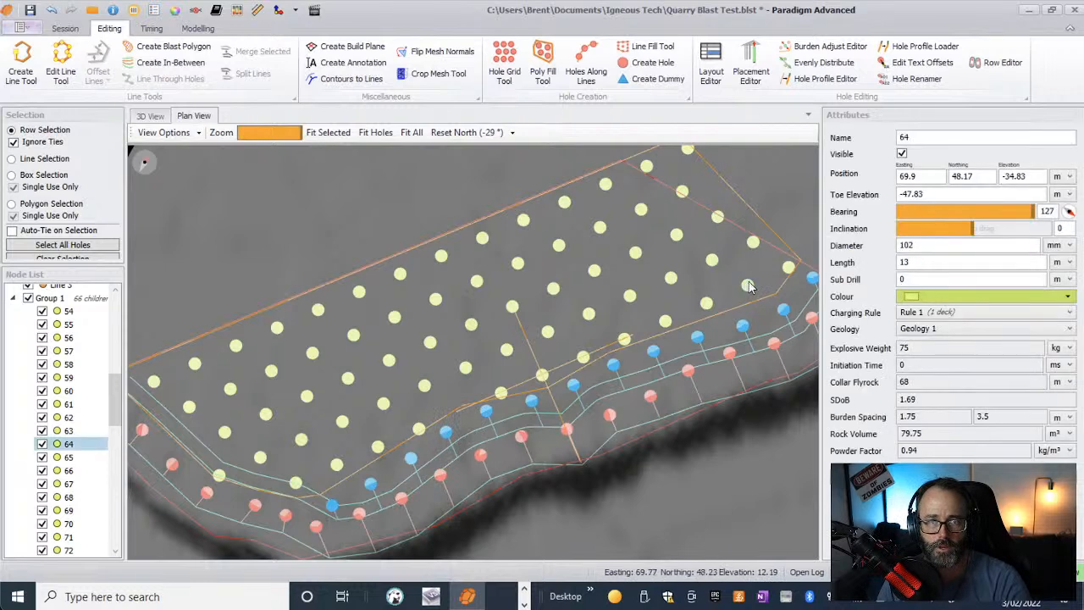
{"action": "left_click", "coordinate": [773, 340]}
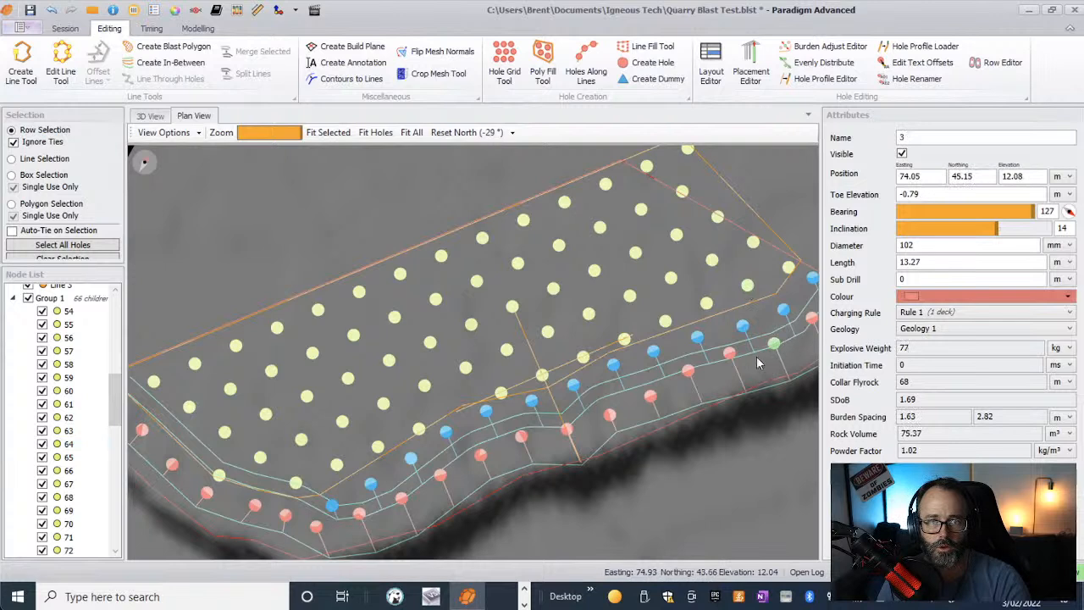
{"action": "left_click", "coordinate": [729, 354]}
- Collapse Group 1 and the Blast 1 Face1 and Face2 baseline hole groups in the node list
{"action": "scroll", "coordinate": [53, 470], "scroll_direction": "down", "scroll_amount": 6}
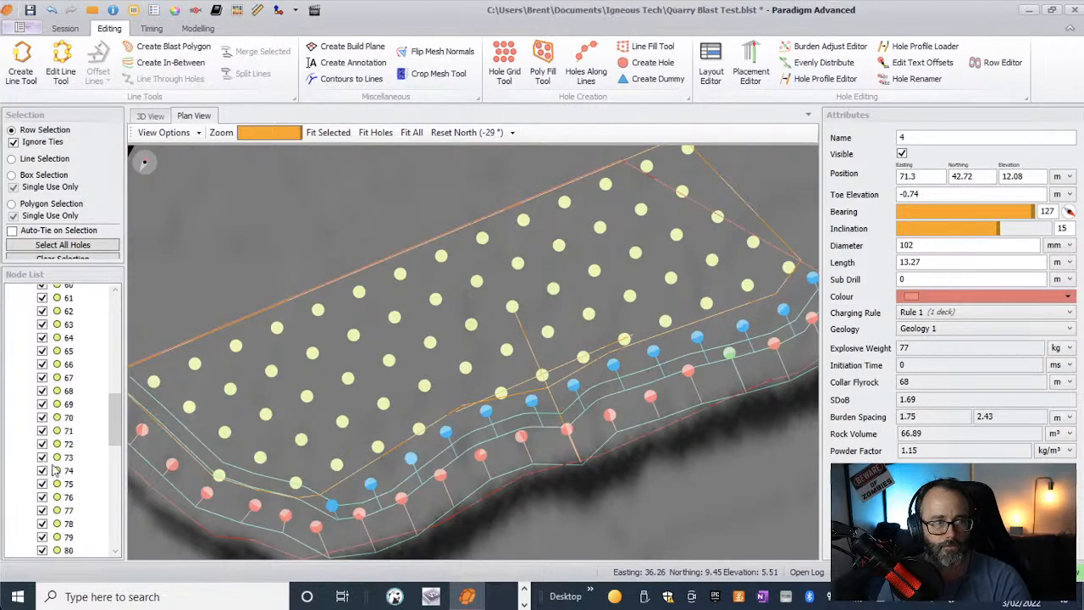
{"action": "scroll", "coordinate": [54, 470], "scroll_direction": "down", "scroll_amount": 9}
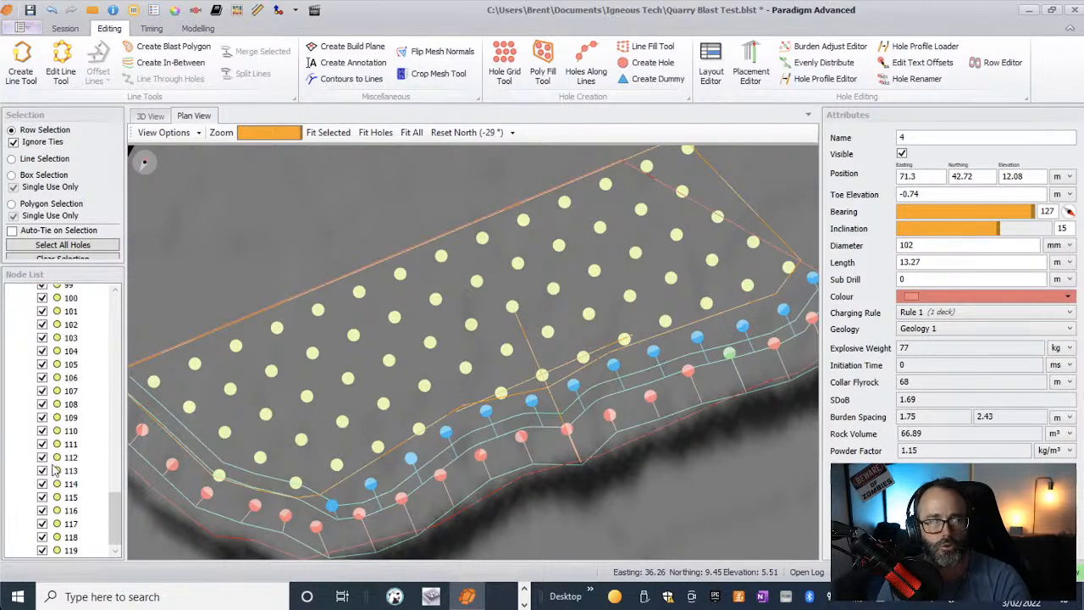
{"action": "scroll", "coordinate": [66, 500], "scroll_direction": "up", "scroll_amount": 14}
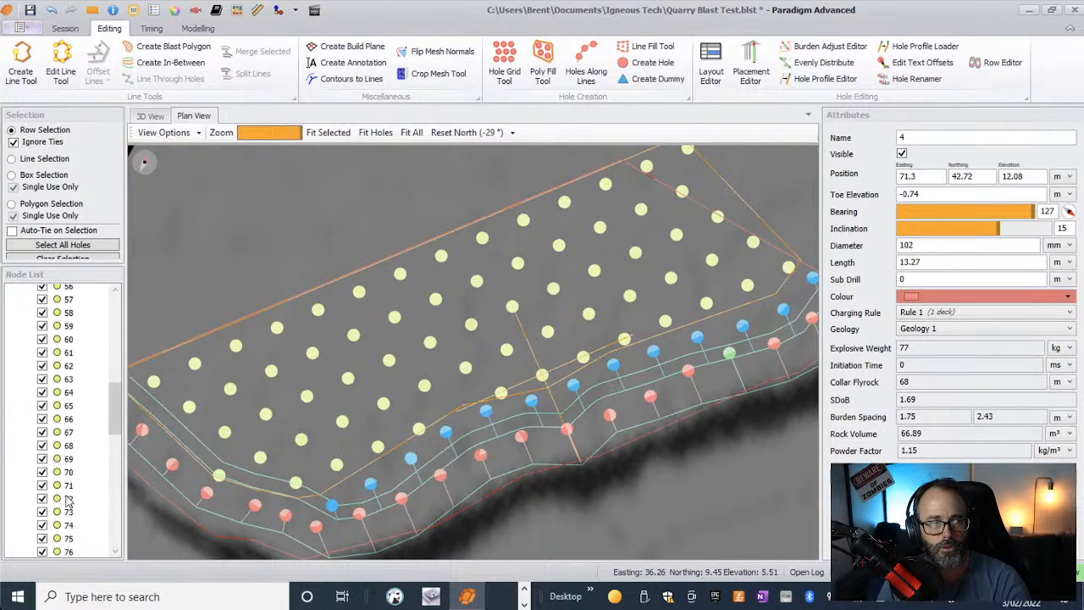
{"action": "scroll", "coordinate": [67, 500], "scroll_direction": "up", "scroll_amount": 5}
{"action": "left_click", "coordinate": [13, 430]}
{"action": "scroll", "coordinate": [48, 399], "scroll_direction": "up", "scroll_amount": 7}
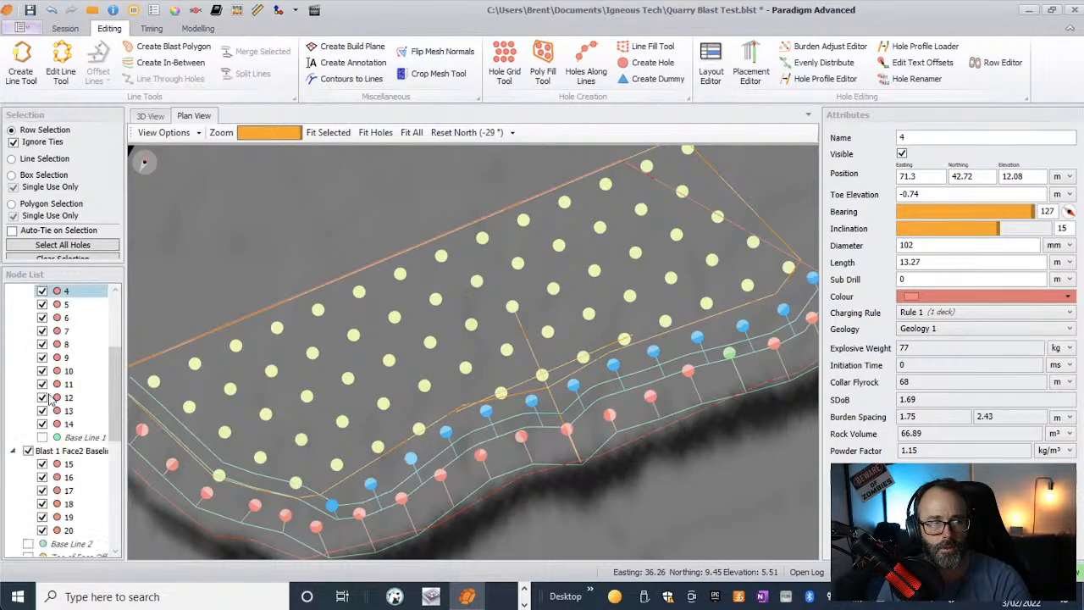
{"action": "scroll", "coordinate": [38, 455], "scroll_direction": "up", "scroll_amount": 3}
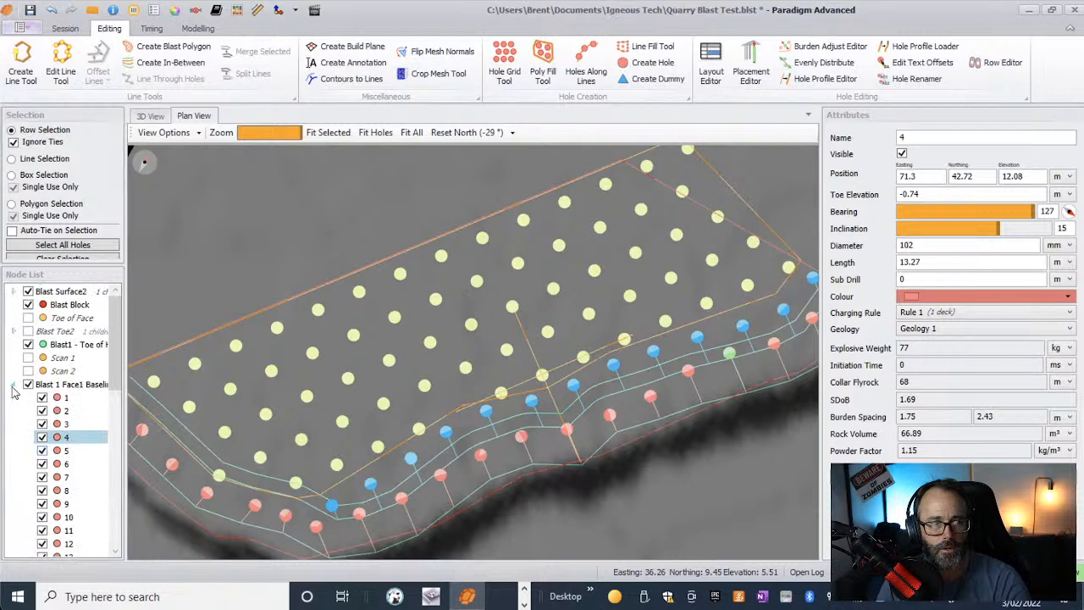
{"action": "left_click", "coordinate": [13, 385]}
{"action": "left_click", "coordinate": [13, 398]}
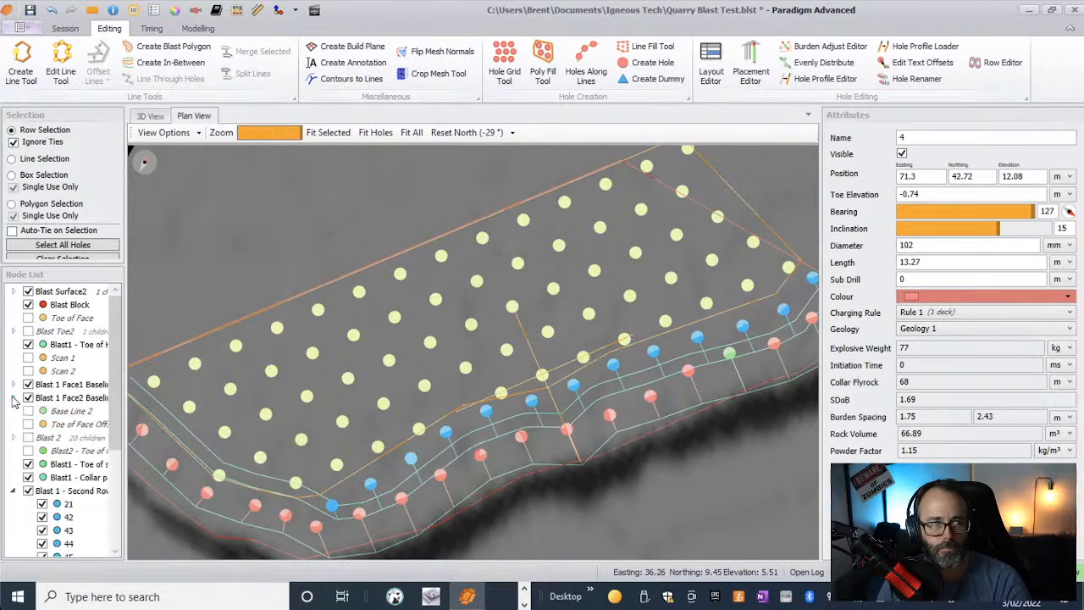
{"action": "scroll", "coordinate": [42, 487], "scroll_direction": "down", "scroll_amount": 3}
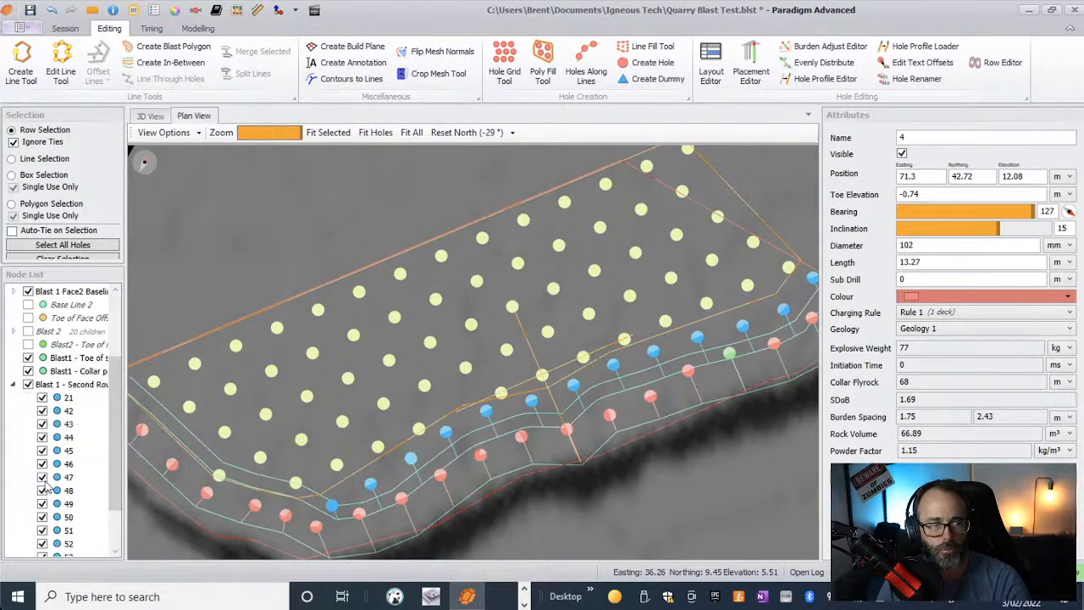
- Offset the Blast1 - Toe of second row line by a custom 3 metres towards the new hole pattern
{"action": "left_click", "coordinate": [83, 359]}
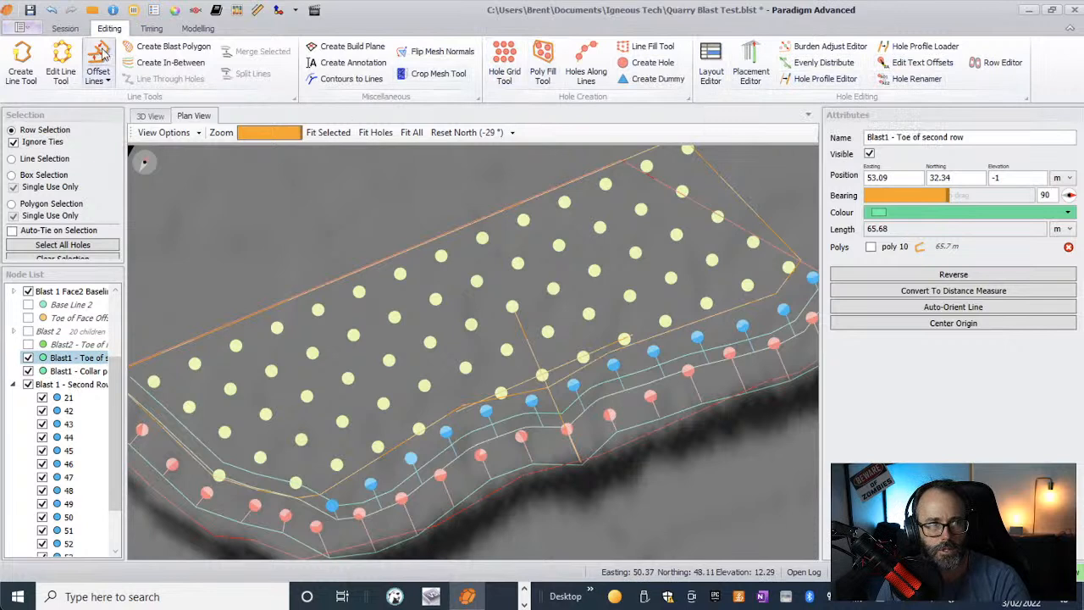
{"action": "left_click", "coordinate": [108, 80]}
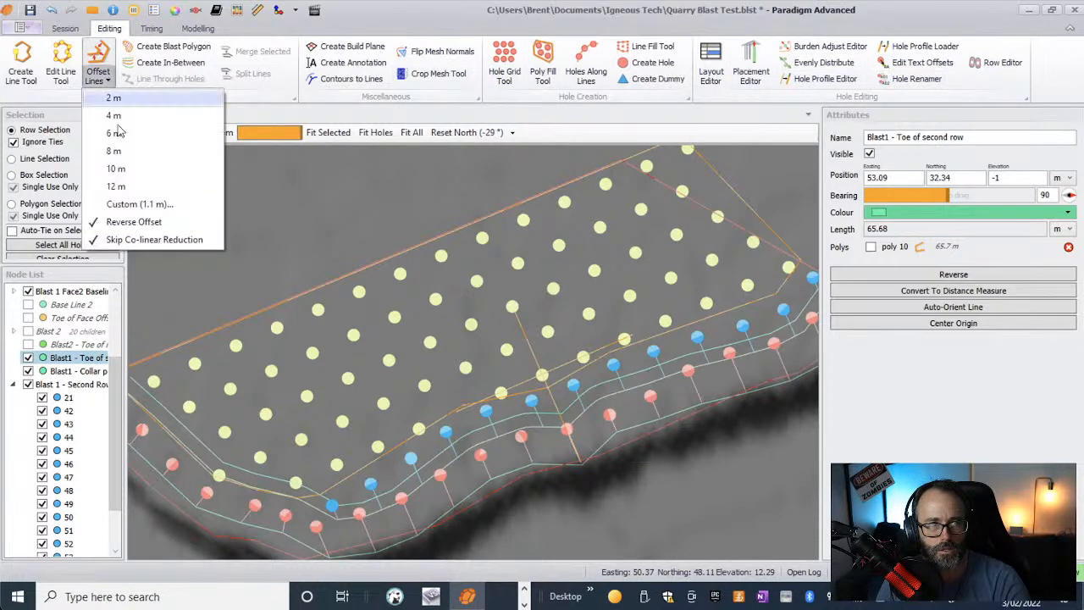
{"action": "left_click", "coordinate": [123, 204]}
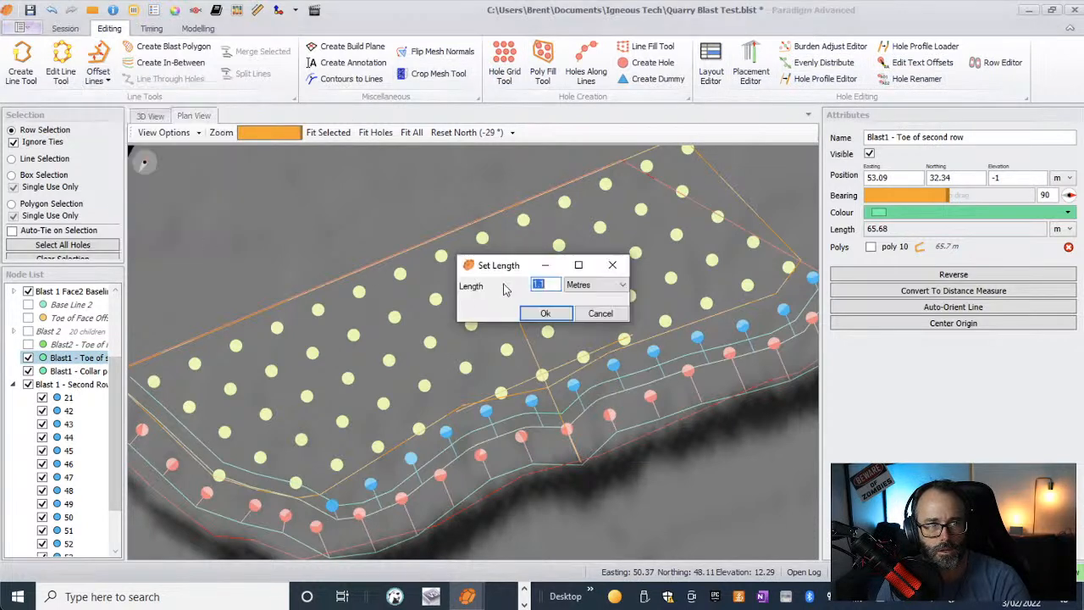
{"action": "type", "text": "3"}
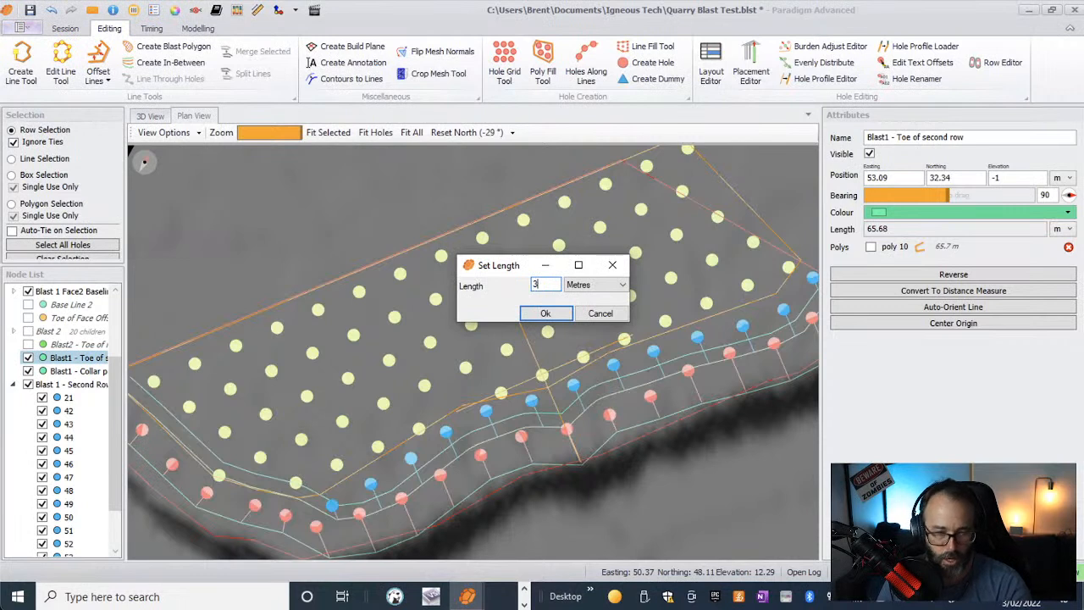
{"action": "left_click", "coordinate": [547, 315]}
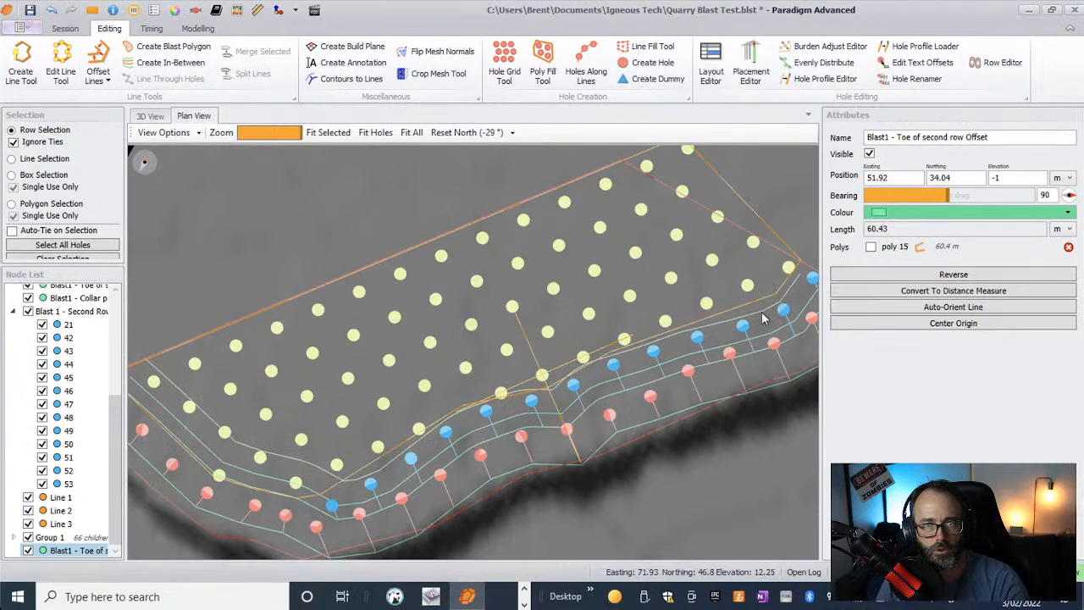
- Recolour the new second-row toe offset line red
{"action": "left_click", "coordinate": [62, 553]}
{"action": "left_click", "coordinate": [61, 552]}
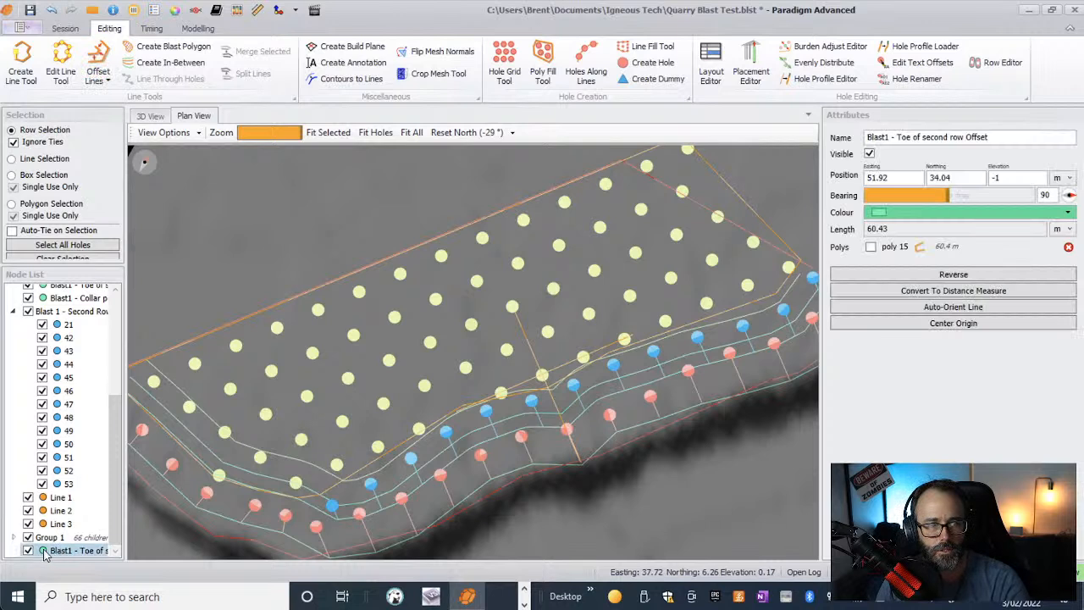
{"action": "left_click", "coordinate": [45, 552]}
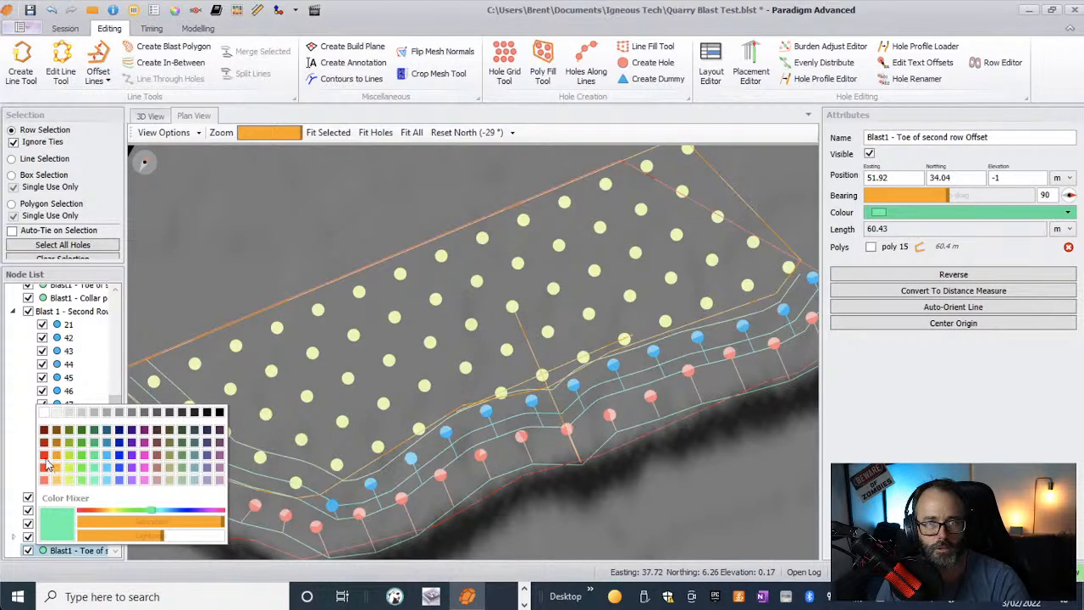
{"action": "left_click", "coordinate": [44, 455]}
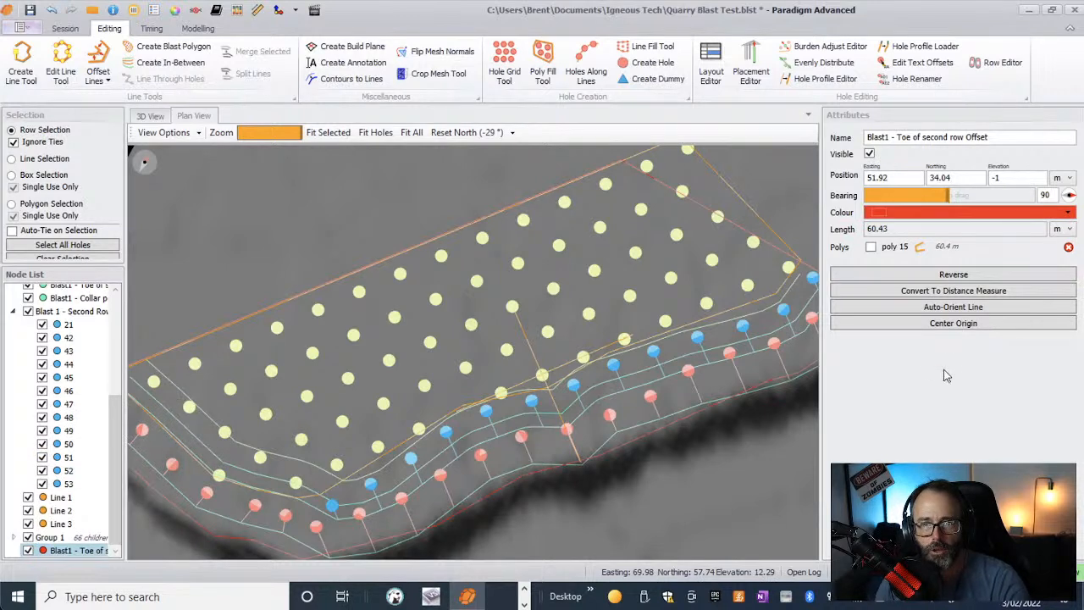
- Hide Line 1, Line 2 and Line 3, and clear the current selection
{"action": "left_click", "coordinate": [28, 524]}
{"action": "left_click", "coordinate": [28, 510]}
{"action": "left_click", "coordinate": [28, 498]}
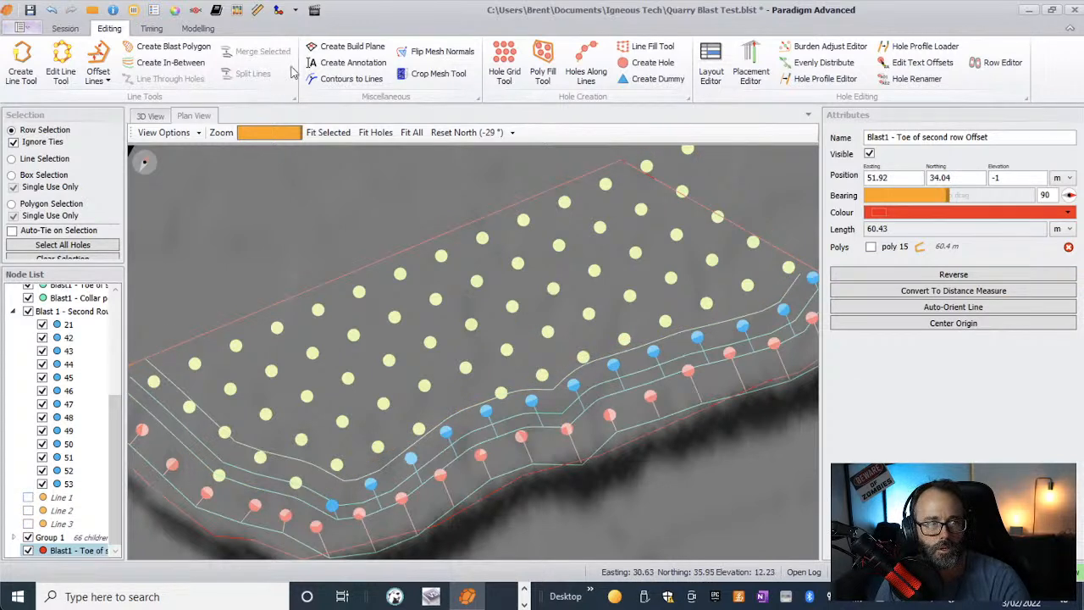
{"action": "left_click", "coordinate": [268, 208]}
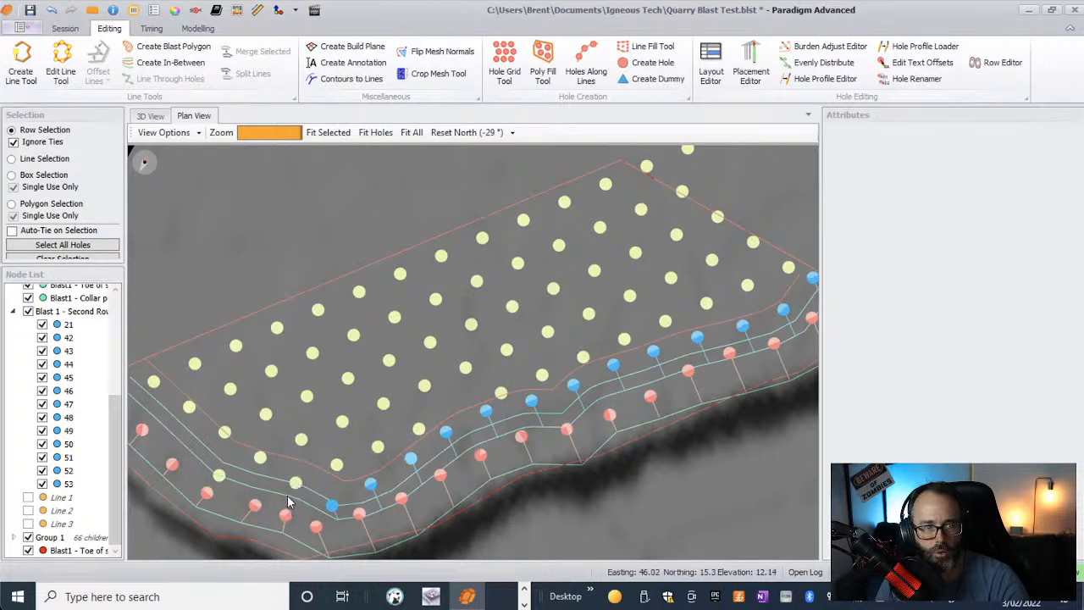
- Inspect the original second-row toe line and two blue second-row holes near the pattern's far end
{"action": "left_click", "coordinate": [168, 436]}
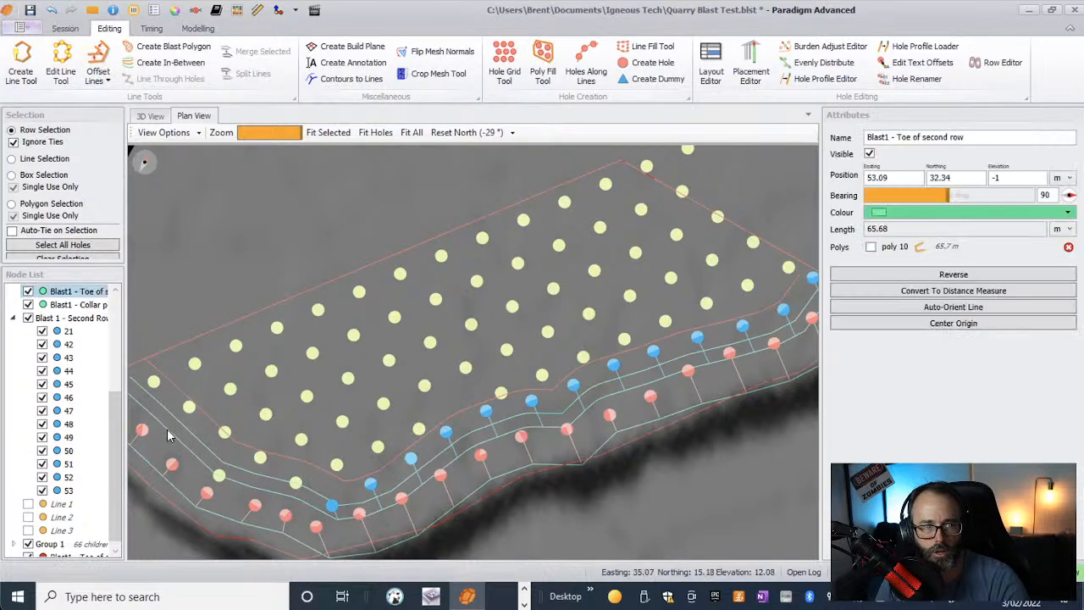
{"action": "left_click", "coordinate": [650, 352]}
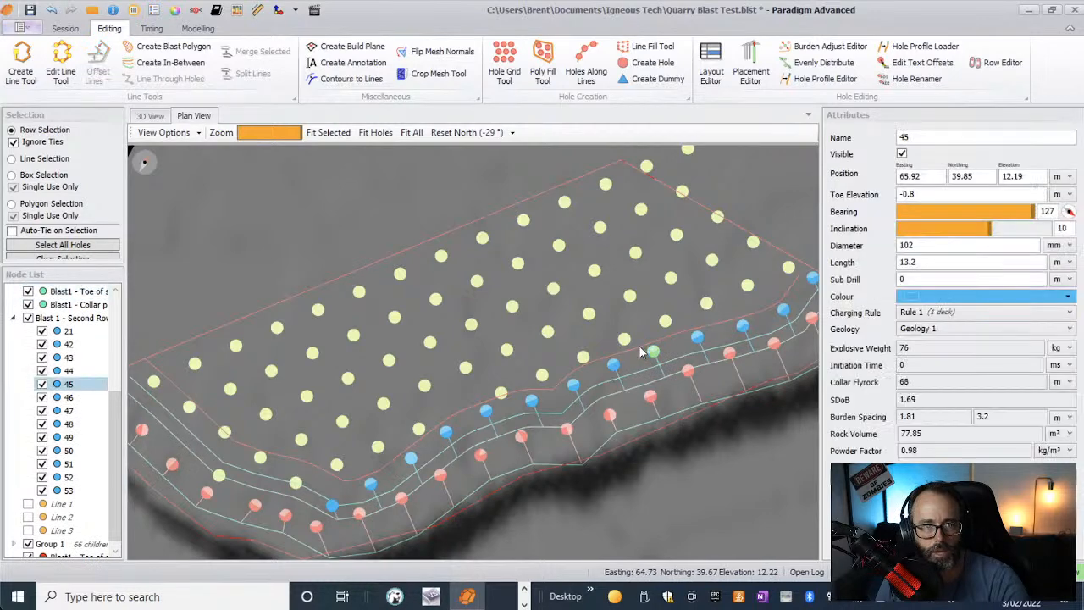
{"action": "left_click", "coordinate": [780, 310]}
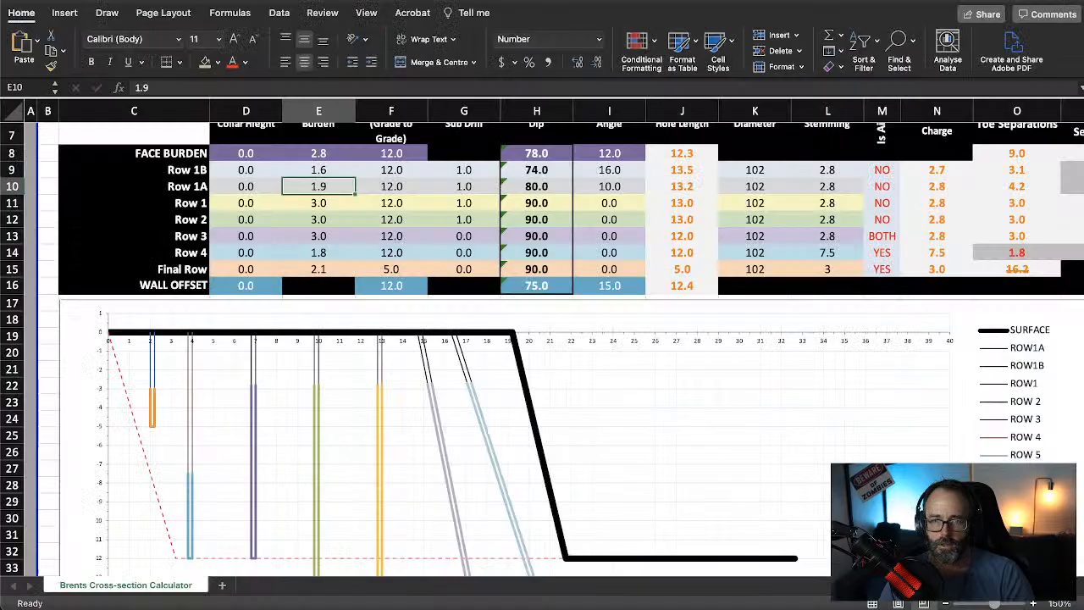
- Switch to the Excel cross-section calculator and set the angle of Row 1 to 5
{"action": "scroll", "coordinate": [454, 457], "scroll_direction": "down", "scroll_amount": 3}
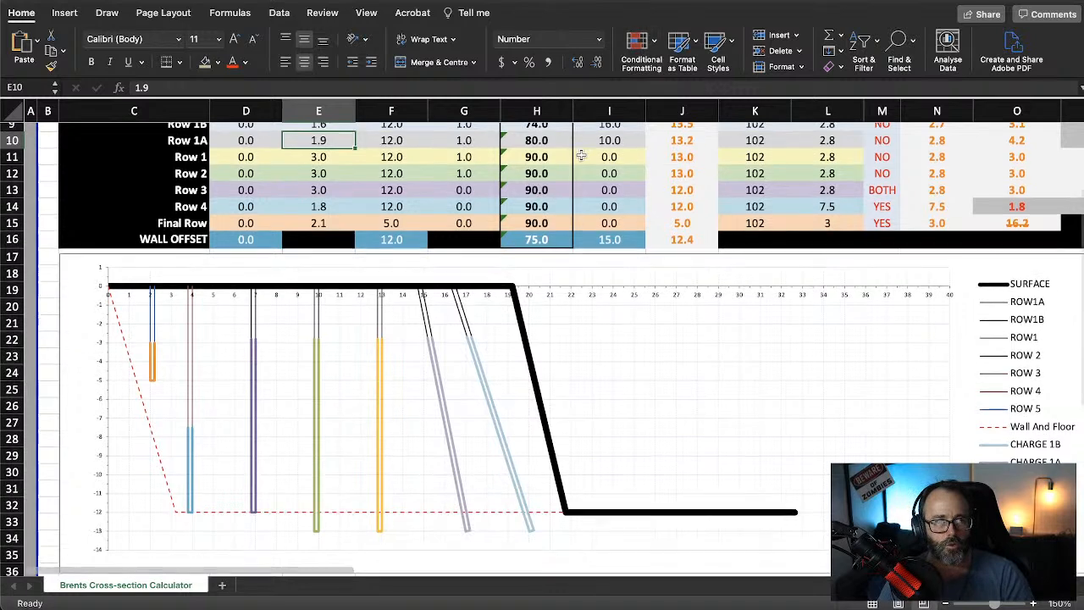
{"action": "scroll", "coordinate": [581, 155], "scroll_direction": "up", "scroll_amount": 2}
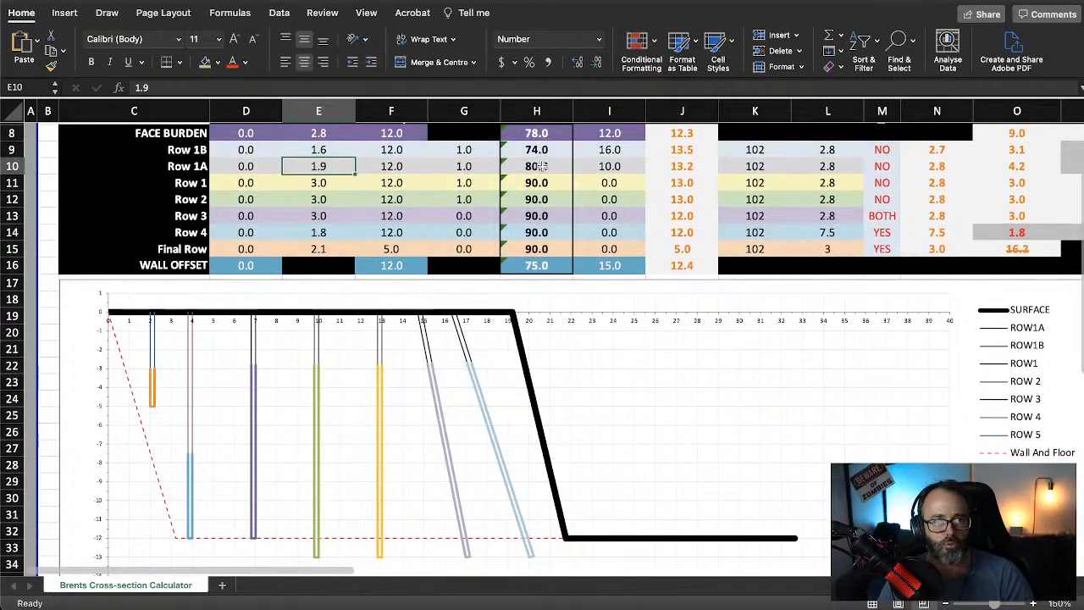
{"action": "left_click", "coordinate": [611, 167]}
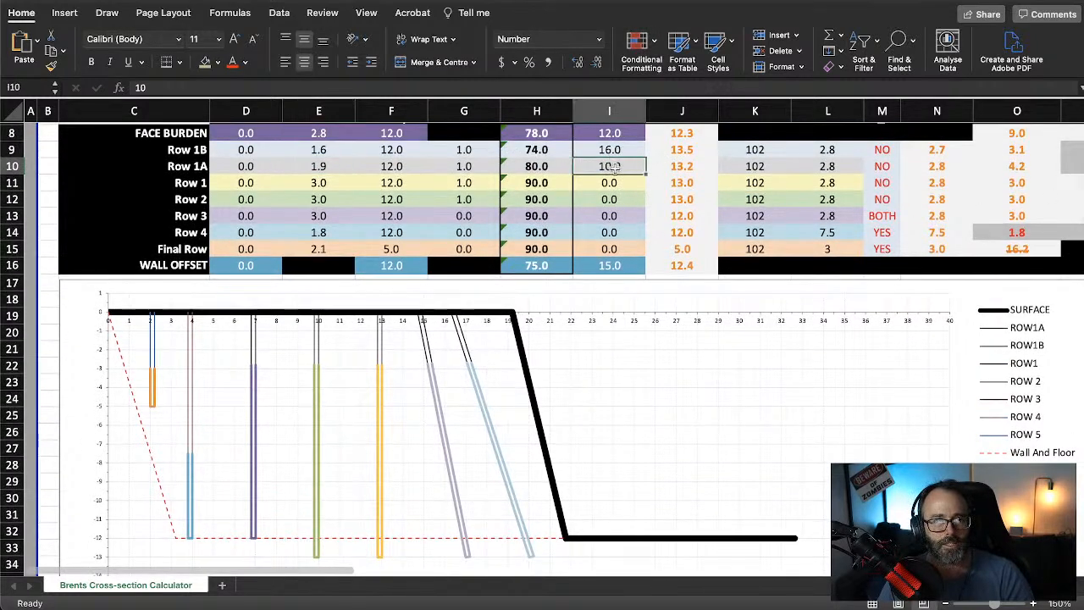
{"action": "left_click", "coordinate": [611, 183]}
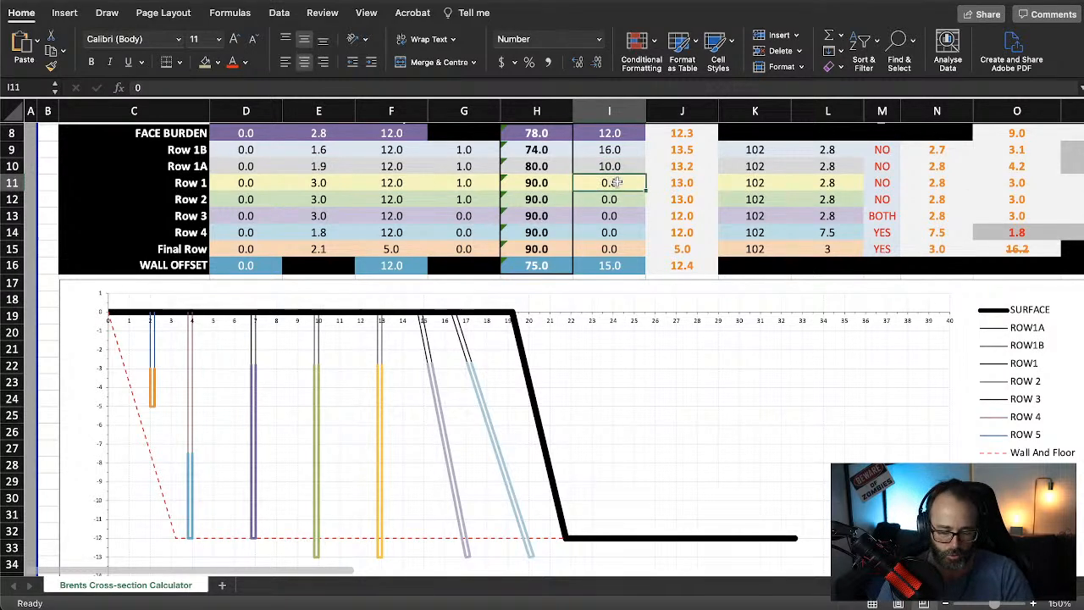
{"action": "type", "text": "5"}
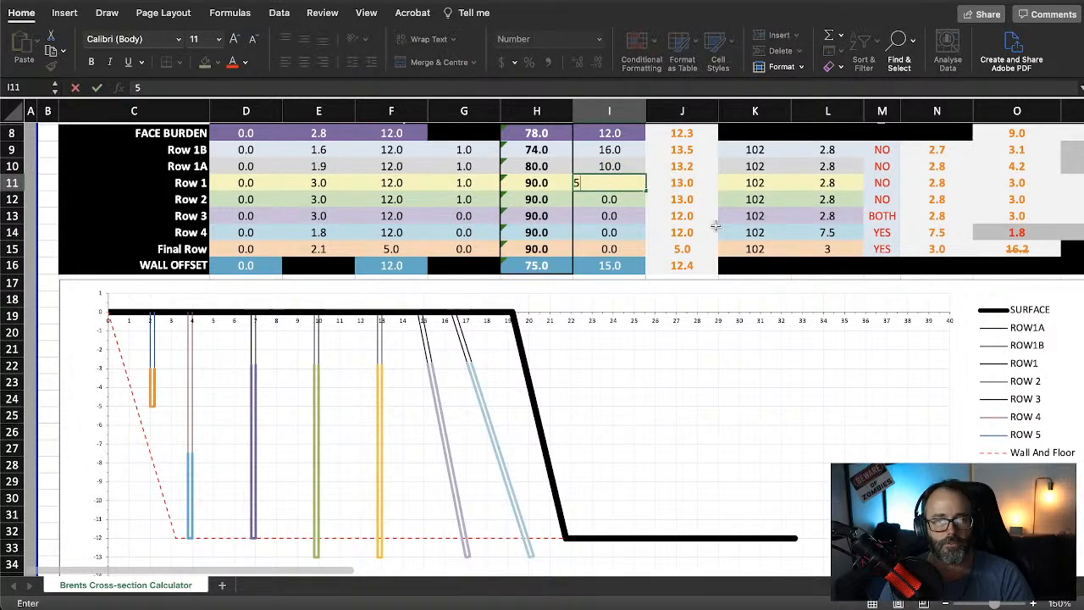
{"action": "left_click", "coordinate": [691, 409]}
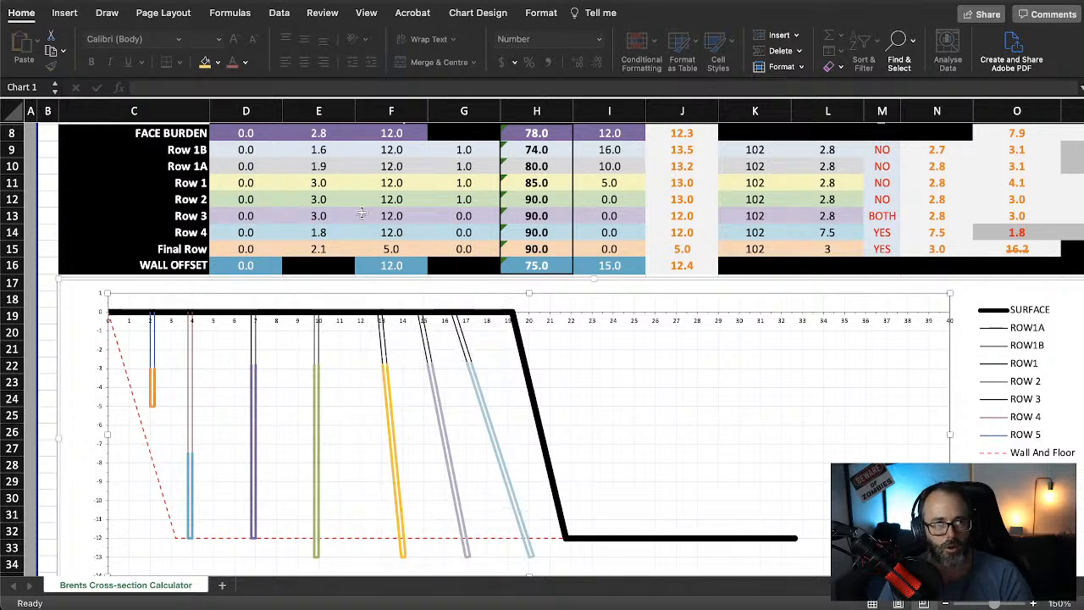
- Set the burden of Row 1 to 2 in the cross-section calculator
{"action": "left_click", "coordinate": [318, 199]}
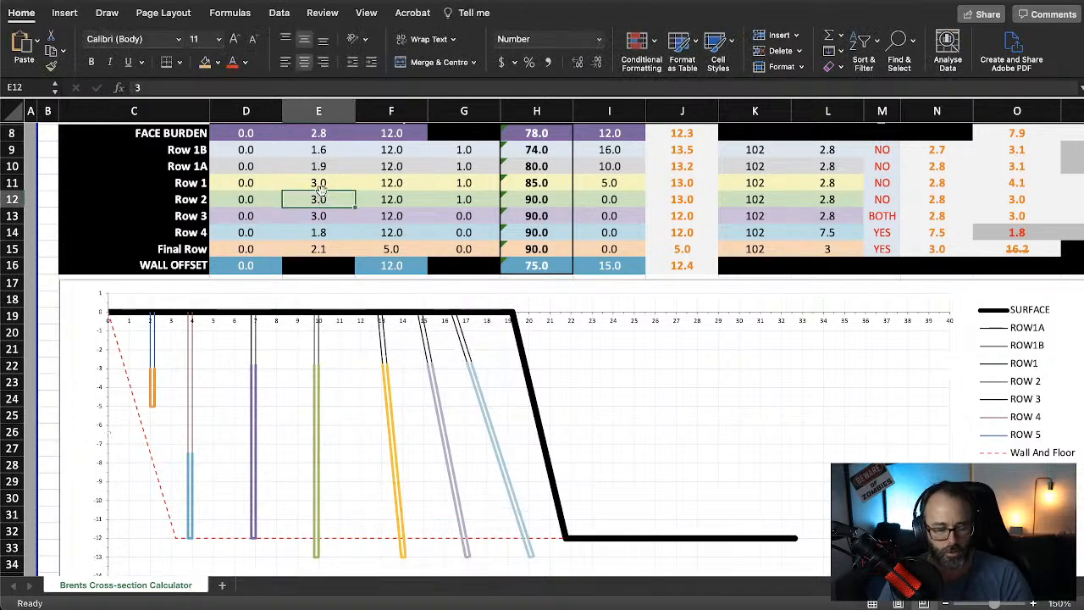
{"action": "left_click", "coordinate": [322, 184]}
{"action": "type", "text": "2"}
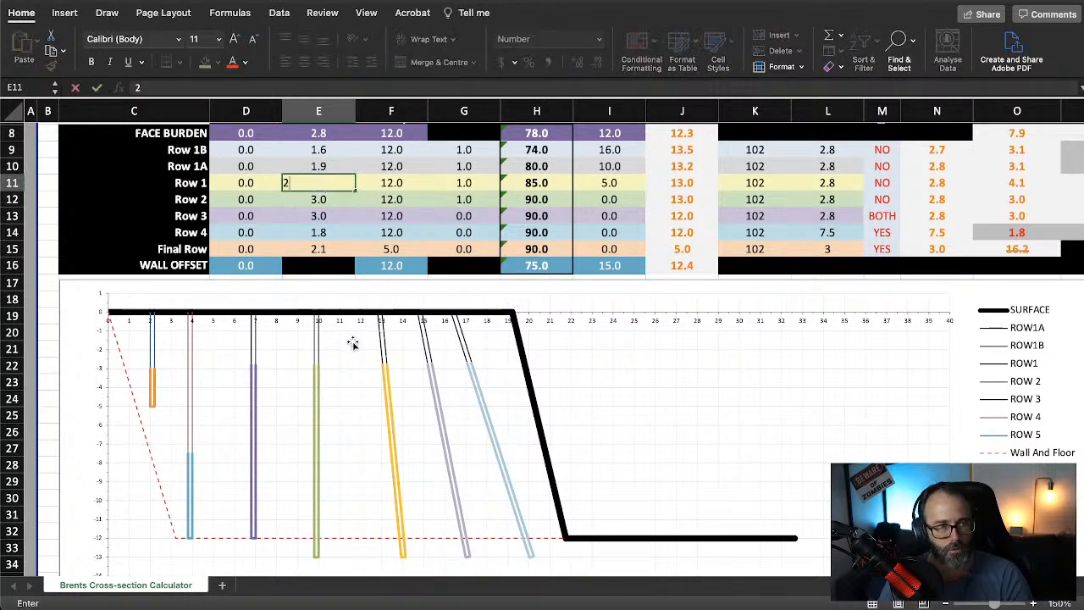
{"action": "left_click", "coordinate": [361, 214]}
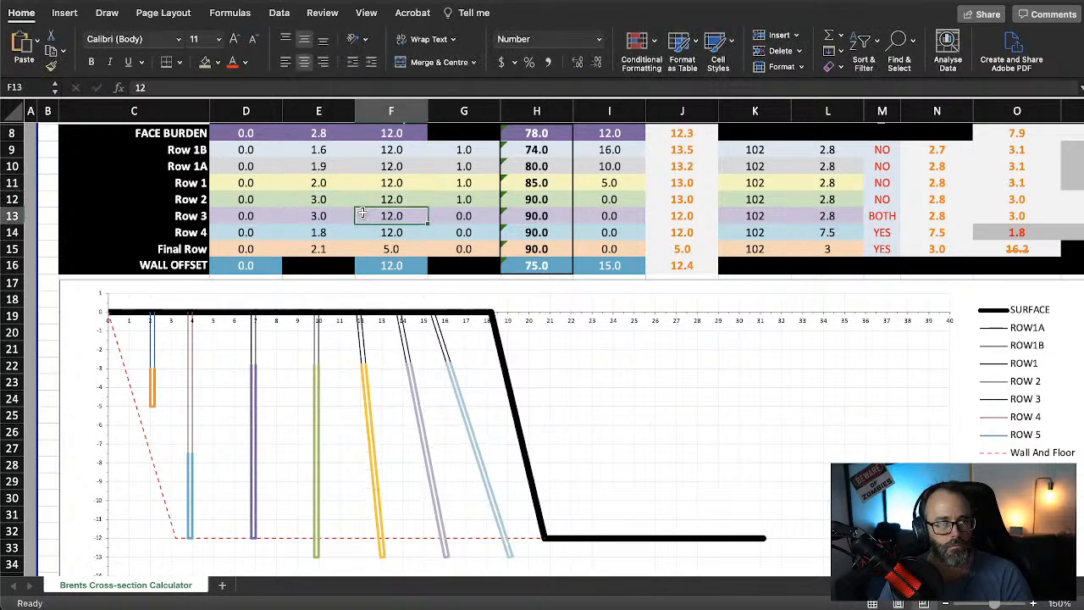